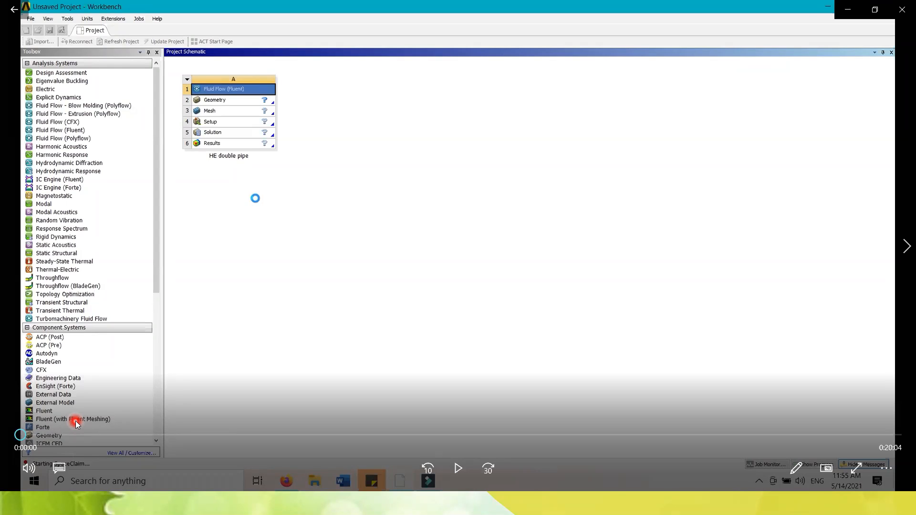
left_click(453, 468)
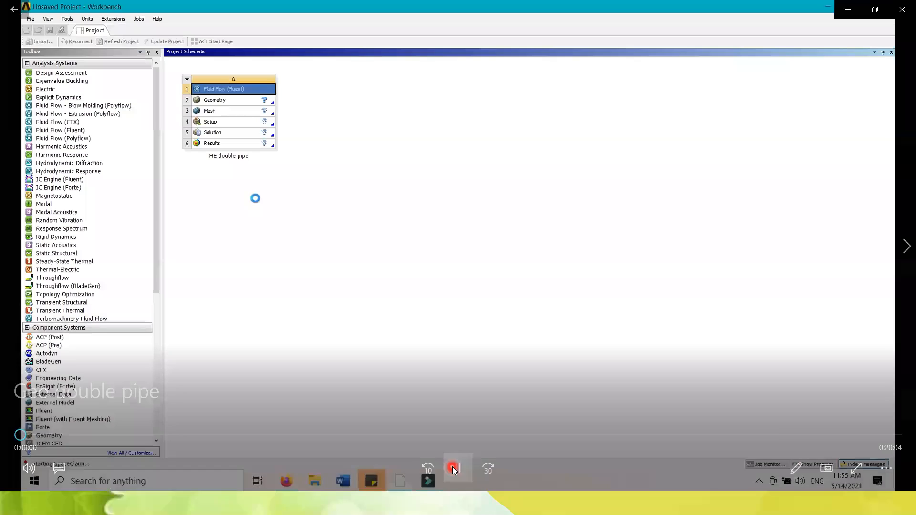
mouse_move(454, 470)
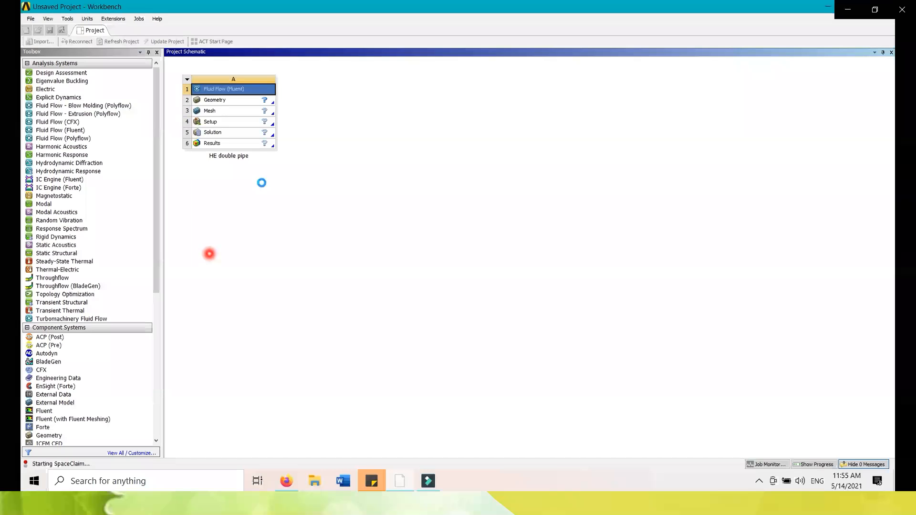
left_click(47, 436)
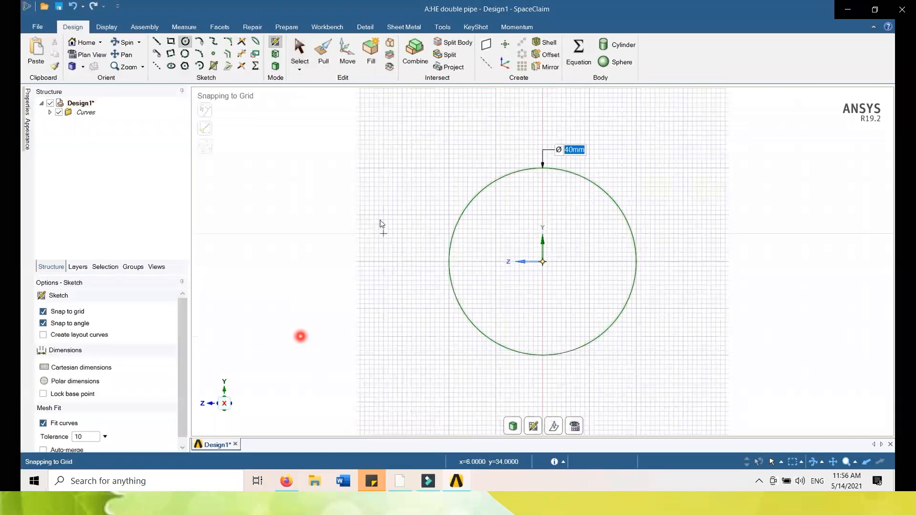
Pull the circular sketch face along the X axis 150 mm into a solid cylinder.
left_click(321, 51)
left_click(571, 235)
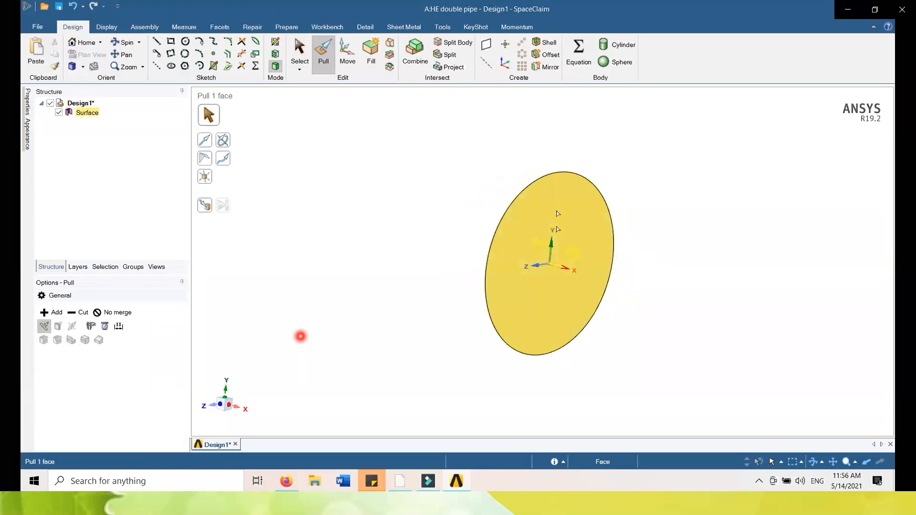
left_click_drag(561, 271, 642, 328)
type("1")
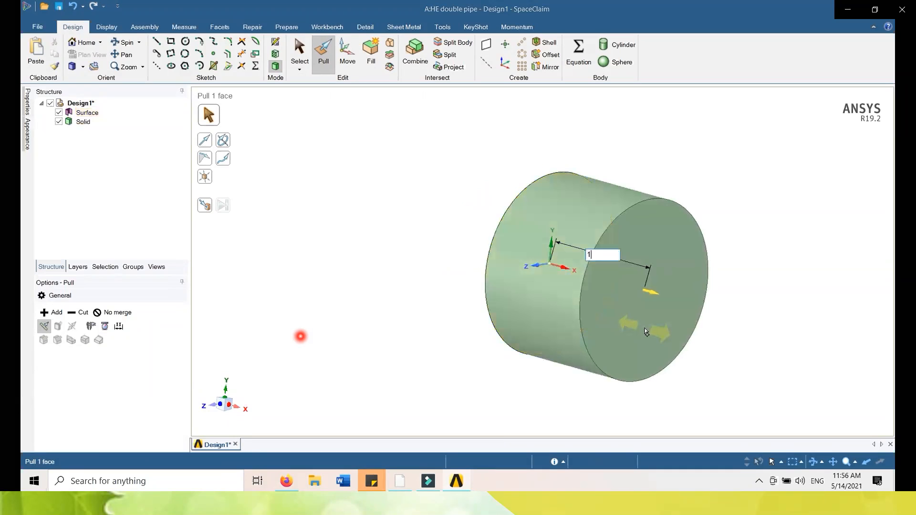
type("50")
key("Return")
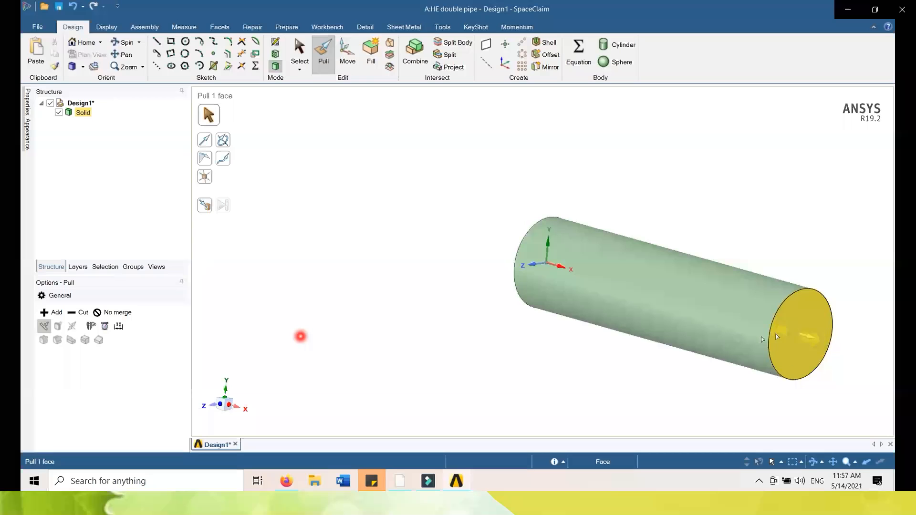
key("Escape")
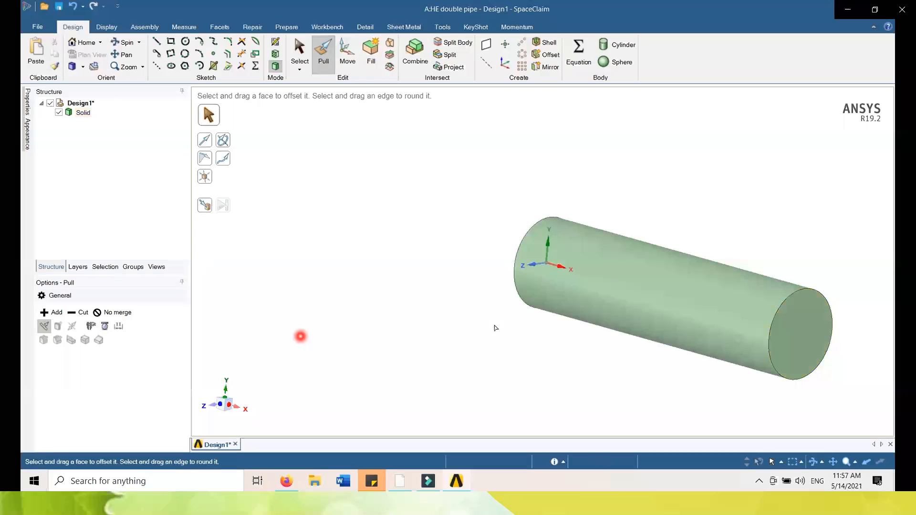
Create a sketch plane running lengthwise through the cylinder's axis, normal to Y, and face it in plan view.
left_click(300, 52)
left_click(533, 246)
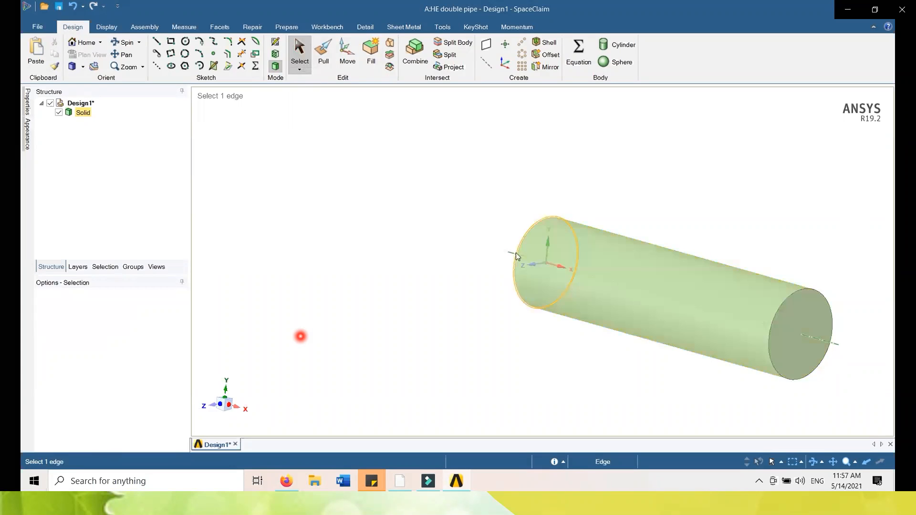
left_click(516, 256)
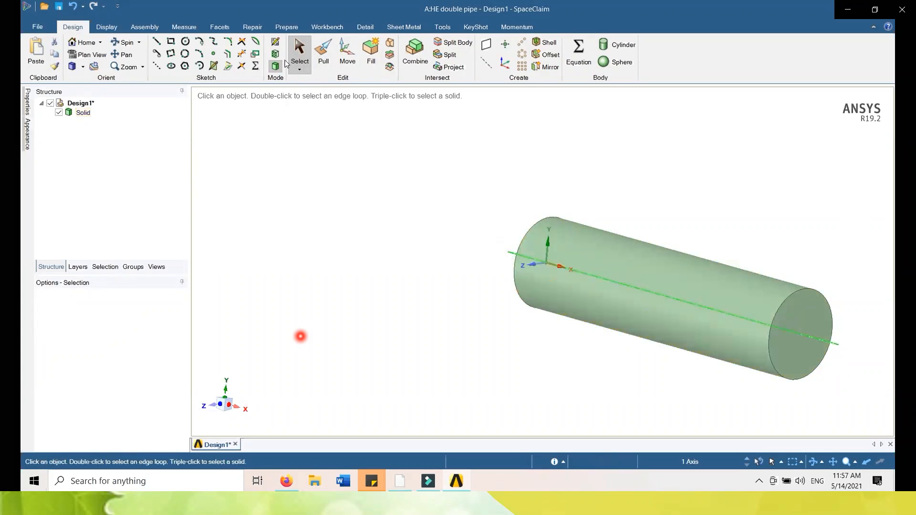
left_click(276, 42)
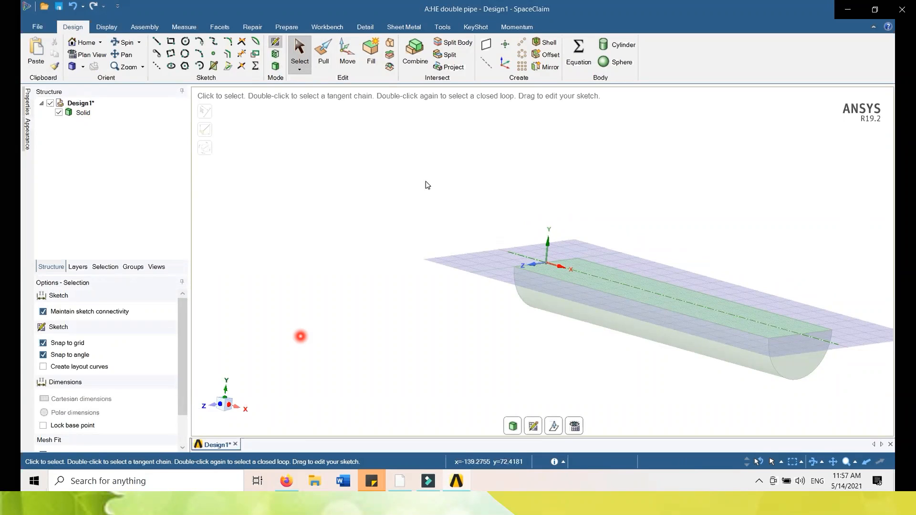
left_click(547, 245)
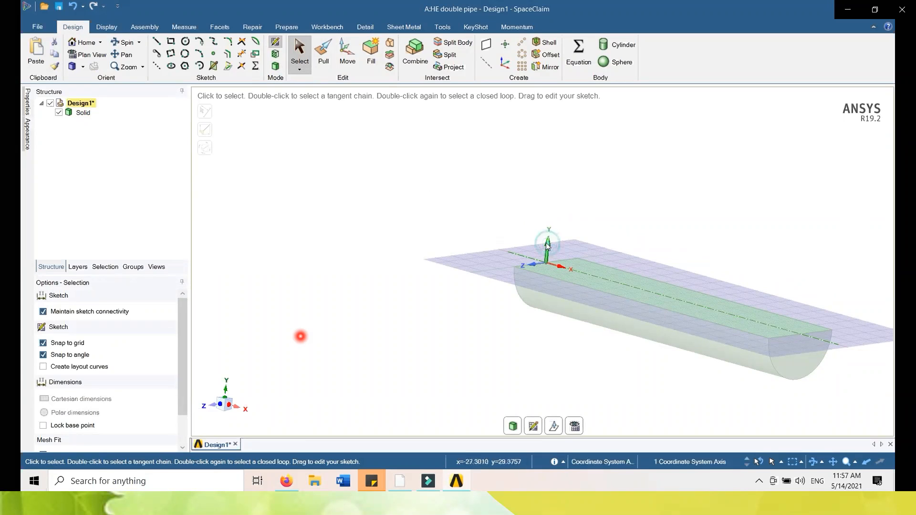
left_click(545, 243)
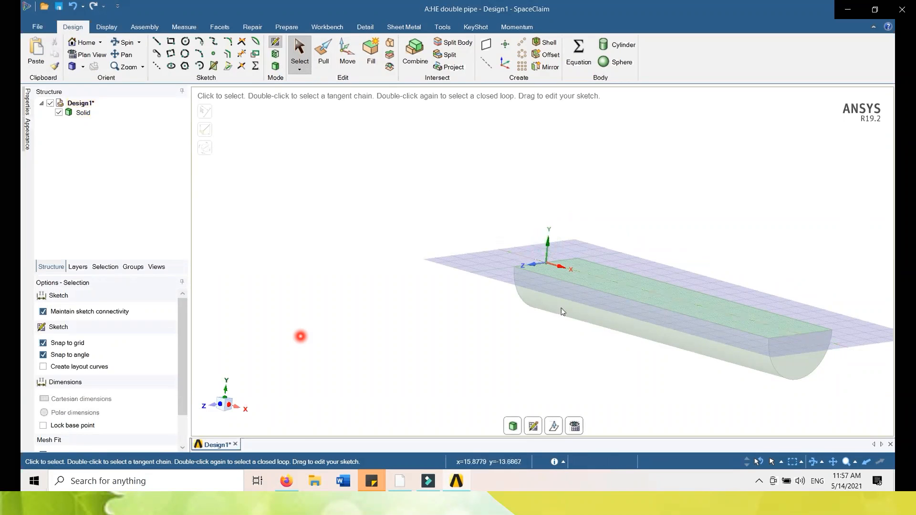
left_click(580, 427)
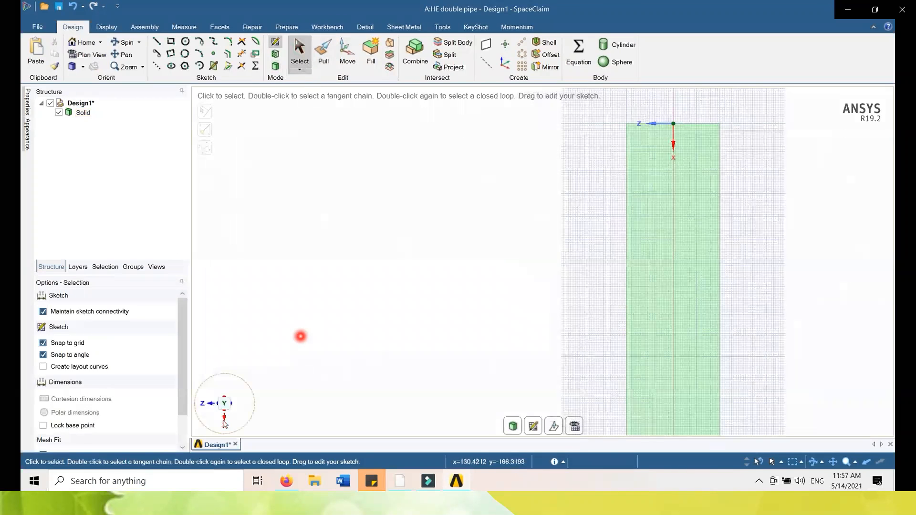
Sketch a 5 mm wide, about 14 mm high rectangle across the cylinder's +Z edge, near the end opposite the origin.
left_click(214, 409)
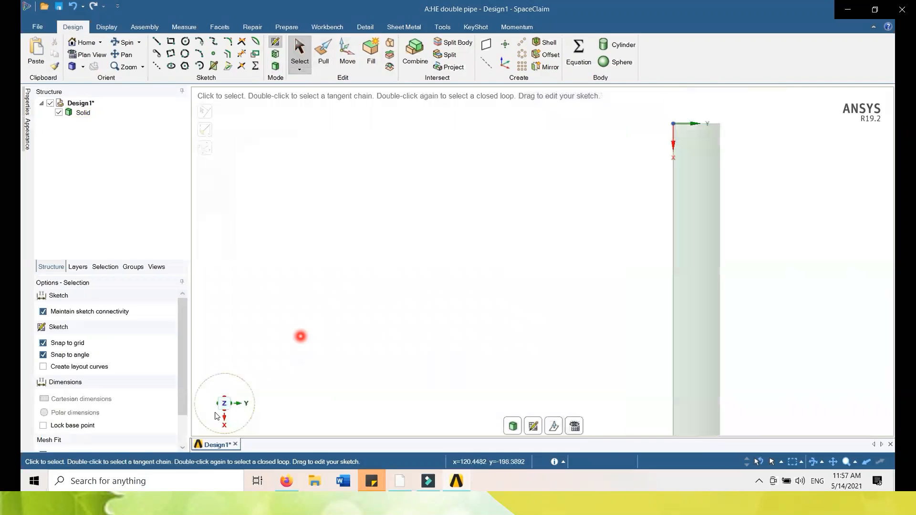
left_click(224, 425)
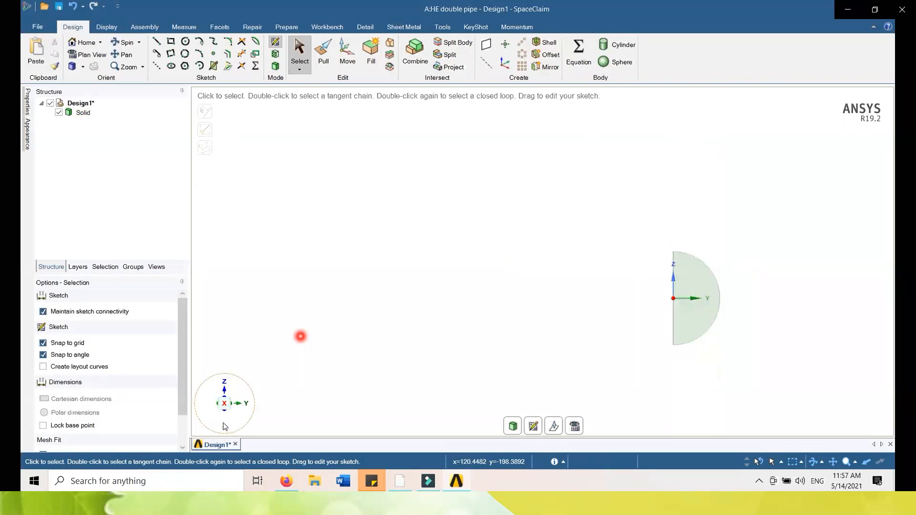
left_click(237, 406)
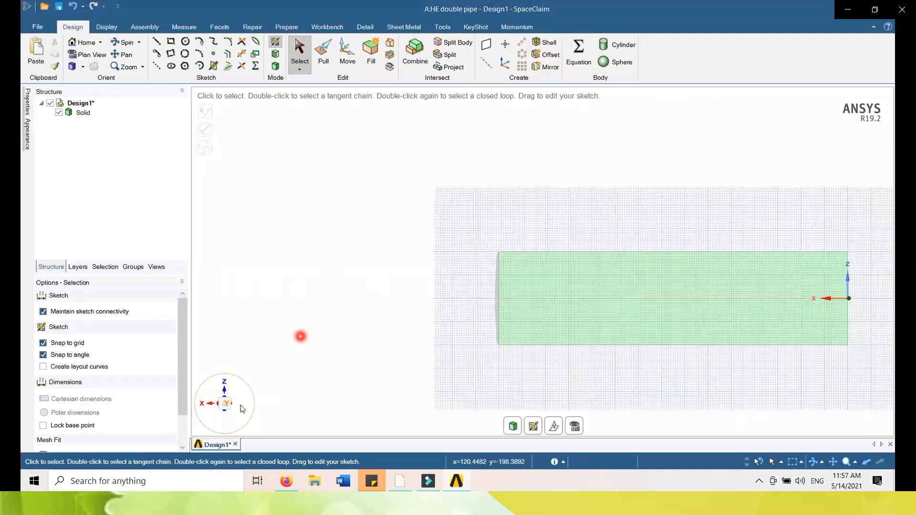
middle_click_drag(580, 356, 461, 352, "ctrl")
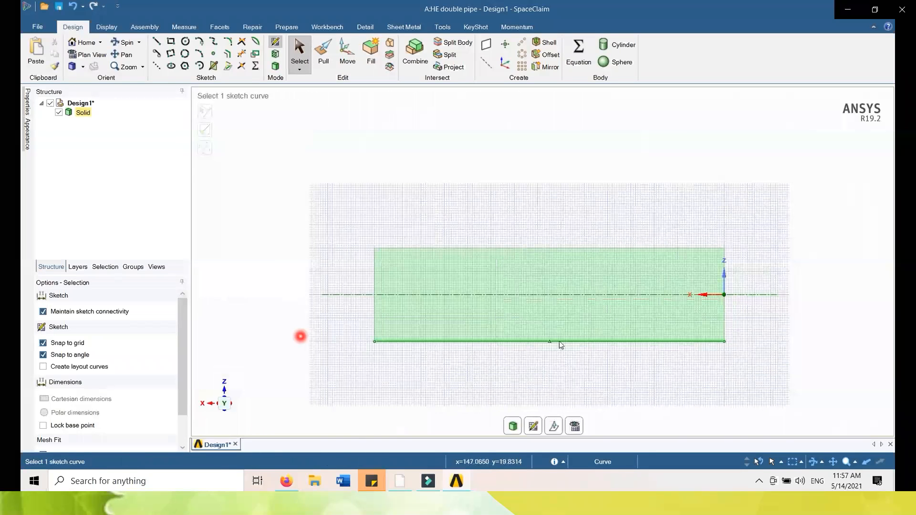
scroll(565, 322, "up", 1)
scroll(565, 322, "up", 1)
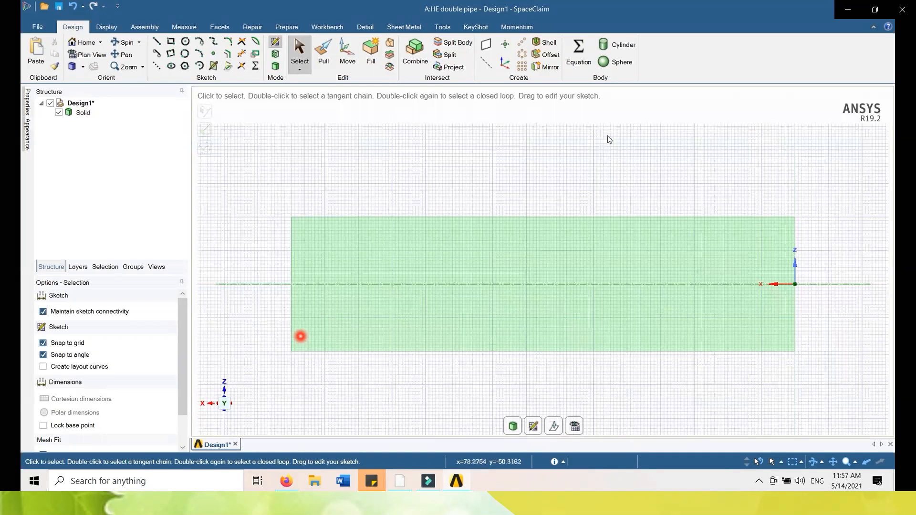
left_click(171, 43)
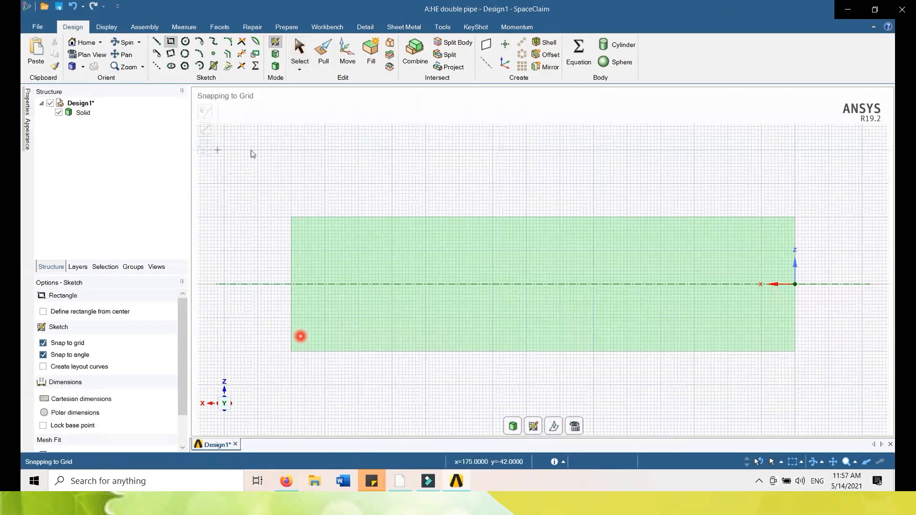
left_click(304, 184)
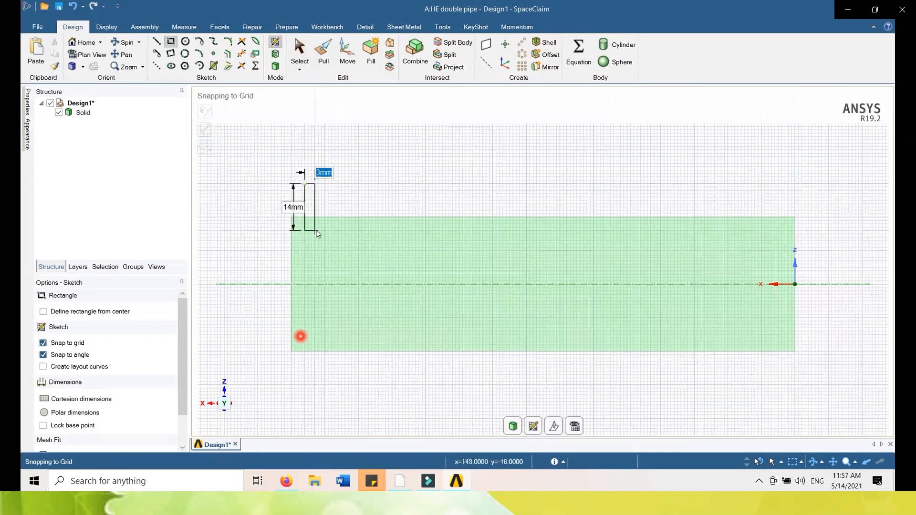
left_click(315, 231)
left_click(322, 175)
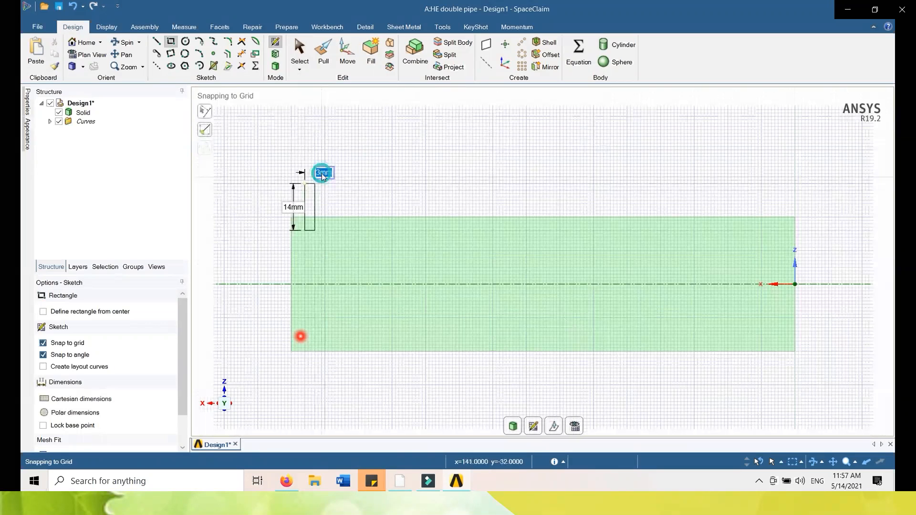
type("5")
key("Return")
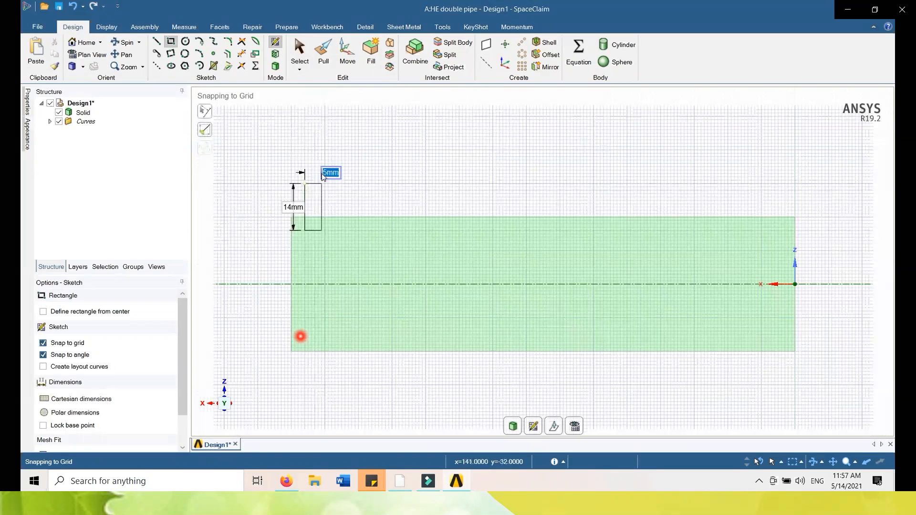
Sketch a second rectangle, 5 mm wide and 13 mm high, across the cylinder's -Z edge near the origin end.
left_click(171, 41)
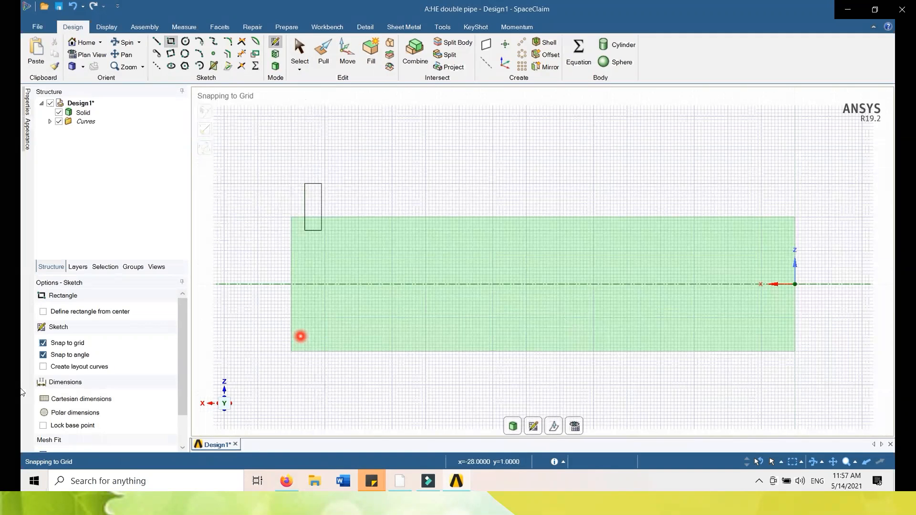
left_click(779, 338)
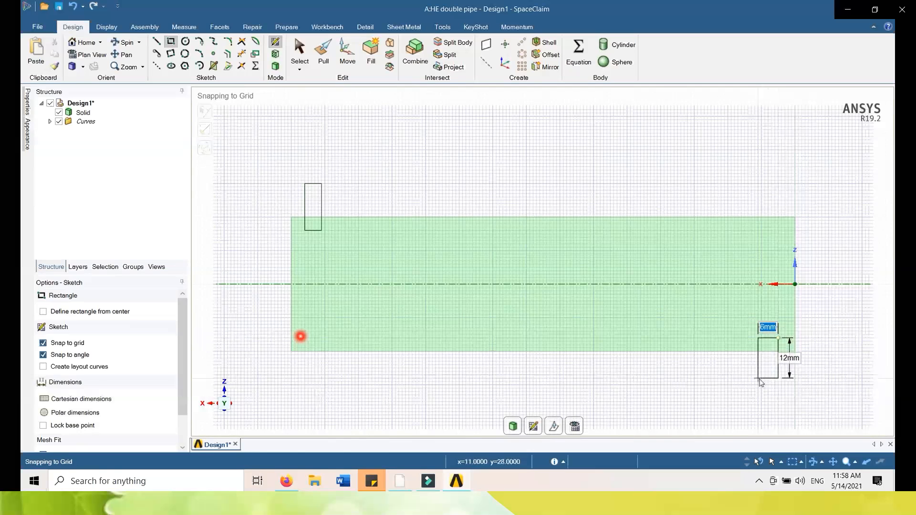
key("Tab")
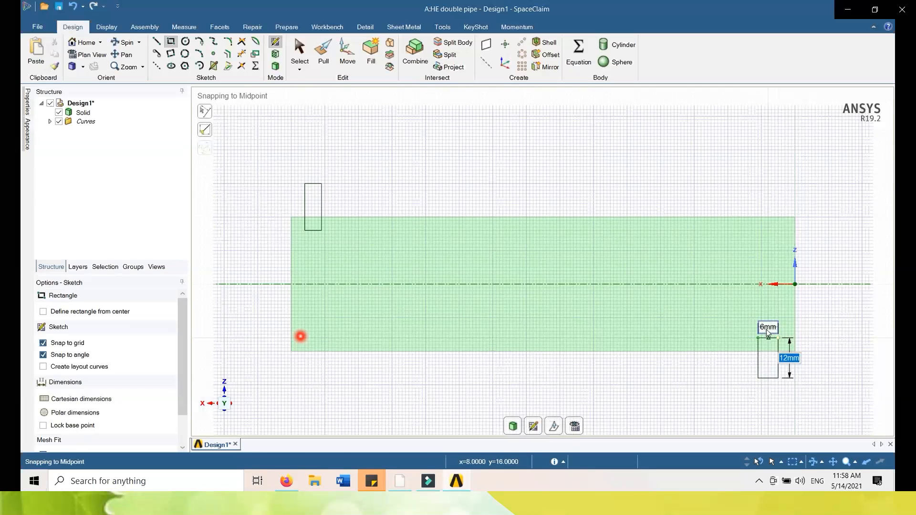
type("13")
key("Return")
key("Tab")
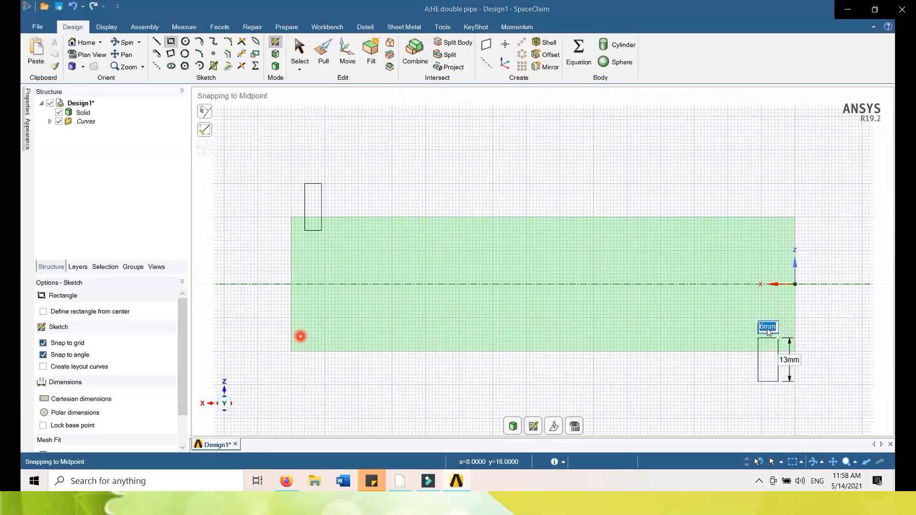
type("5")
key("Return")
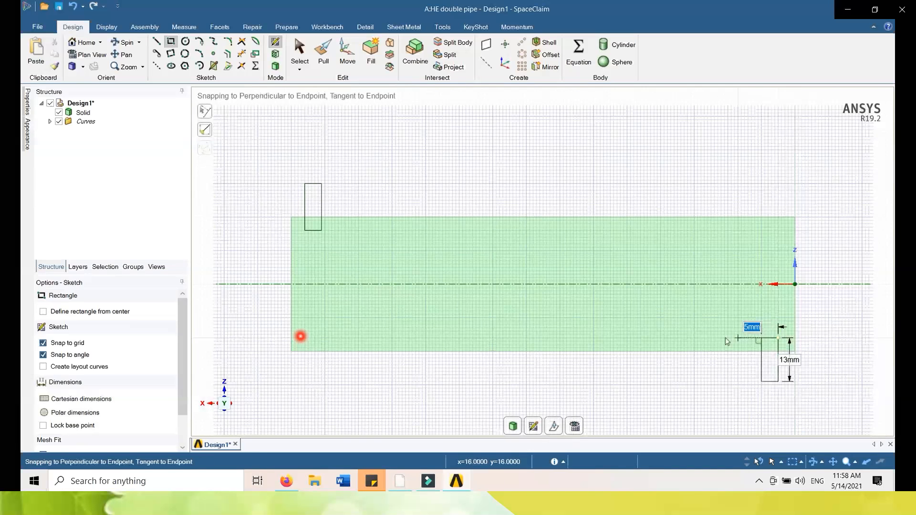
Fully revolve the +Z side rectangle about its long edge facing the pipe's middle to form the first nozzle.
left_click(324, 52)
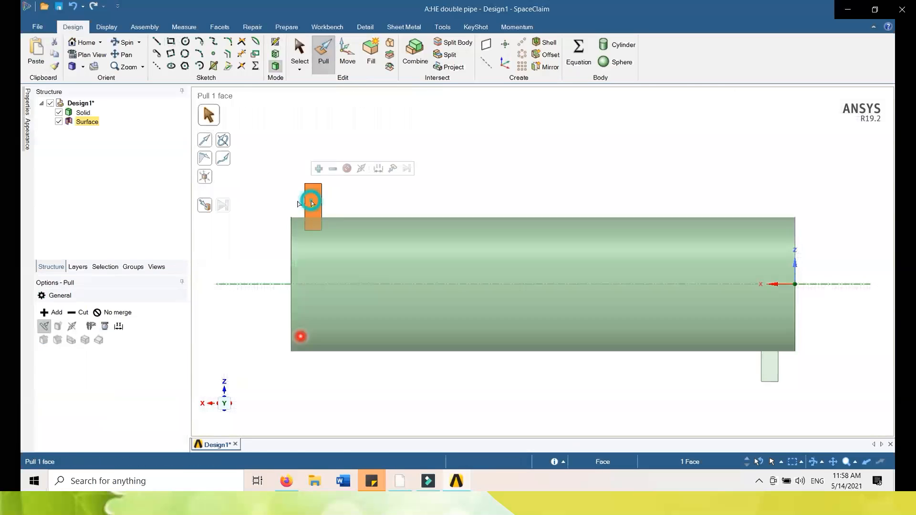
left_click(223, 141)
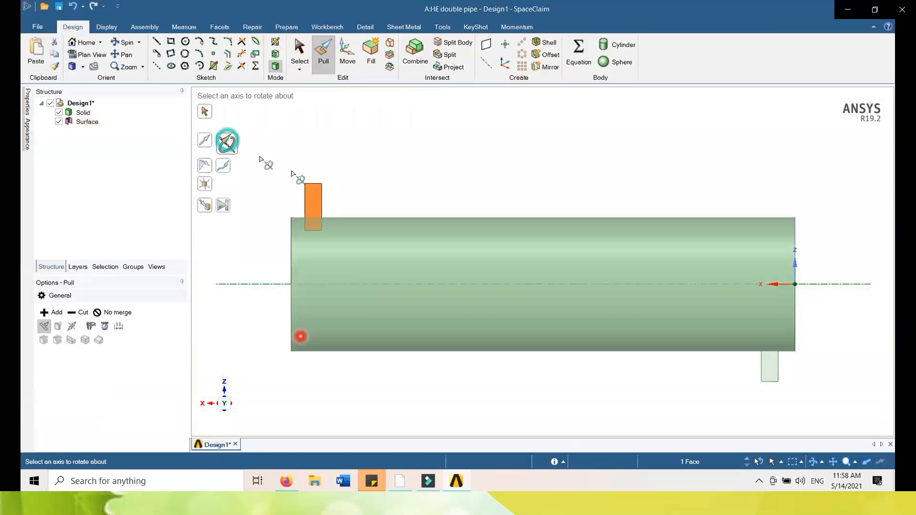
left_click(321, 200)
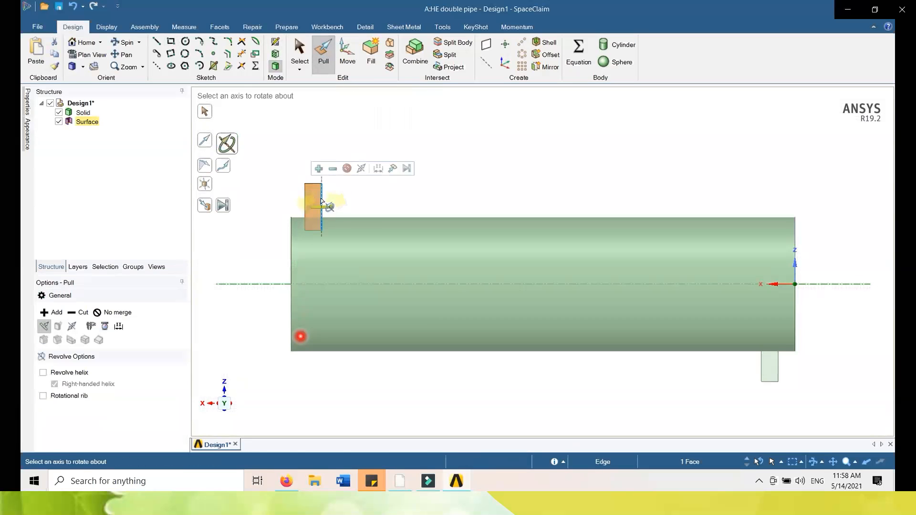
left_click(226, 208)
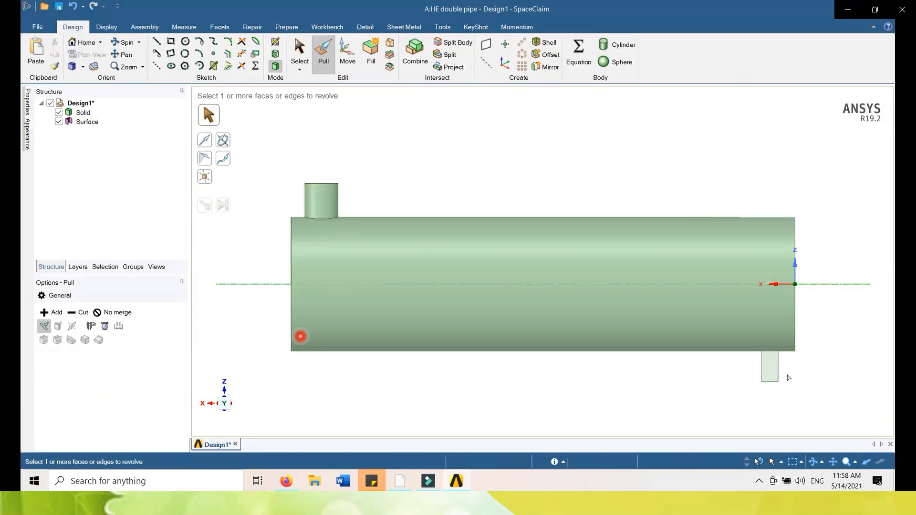
Fully revolve the -Z side rectangle near the origin about its inner long edge to form the second nozzle.
left_click(769, 365)
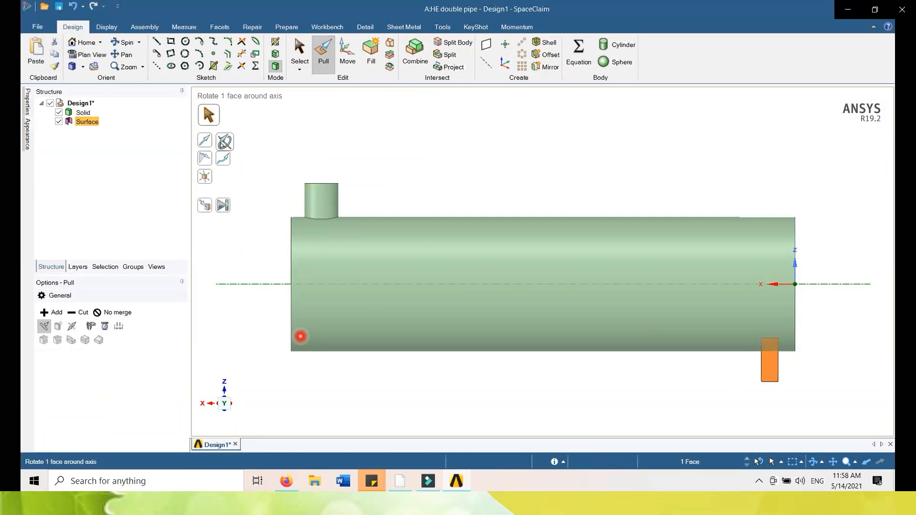
left_click(223, 142)
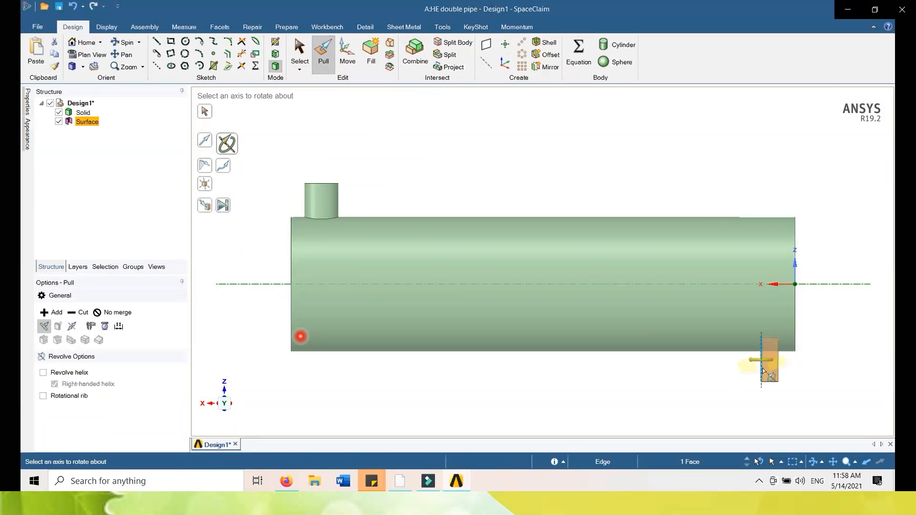
left_click(762, 370)
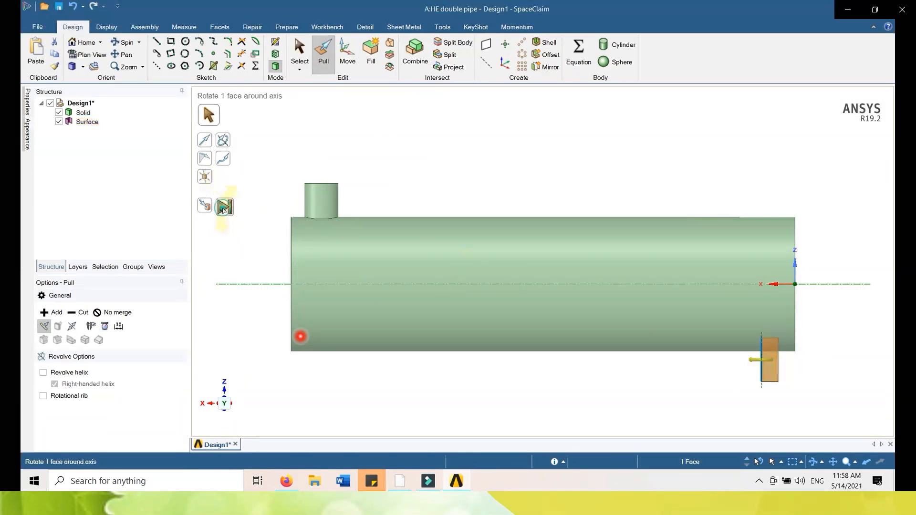
left_click(223, 209)
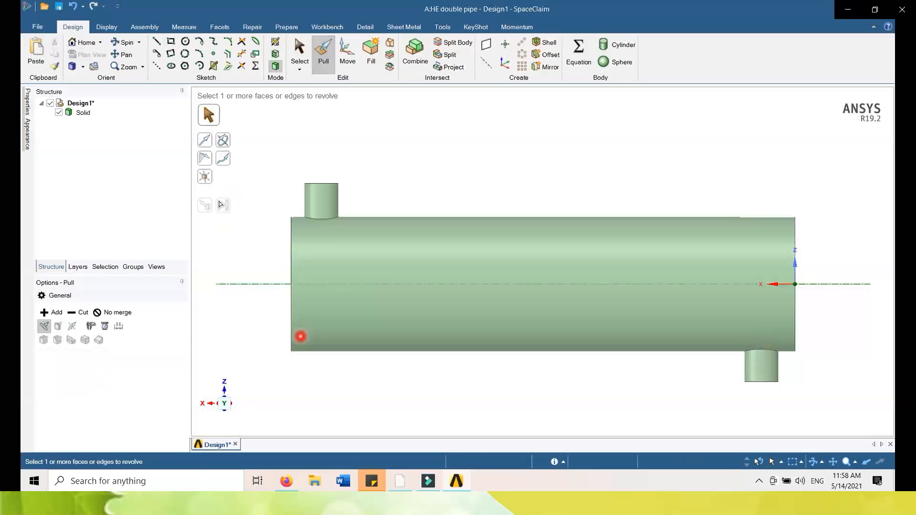
Sketch an 8 mm diameter circle on the end face of the +Z nozzle, concentric with the nozzle's outer edge.
left_click(299, 51)
middle_click_drag(438, 166, 442, 241)
left_click(328, 197)
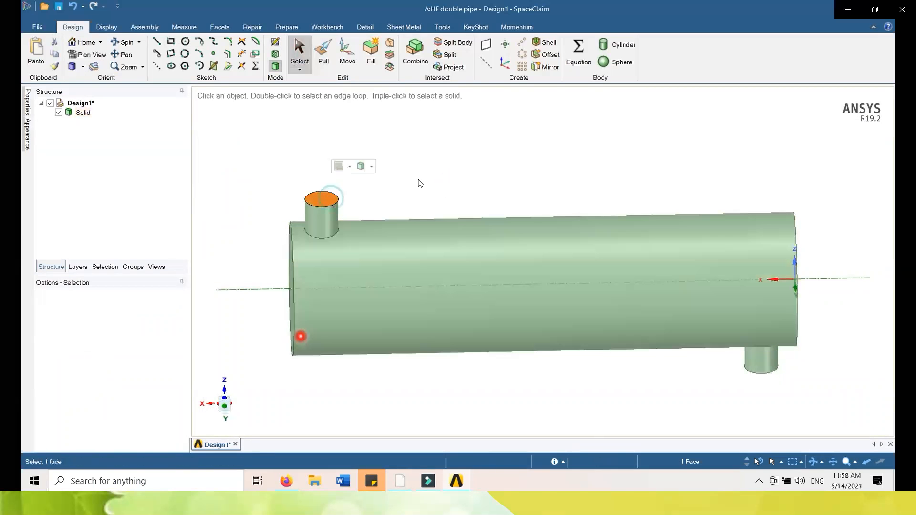
left_click(275, 42)
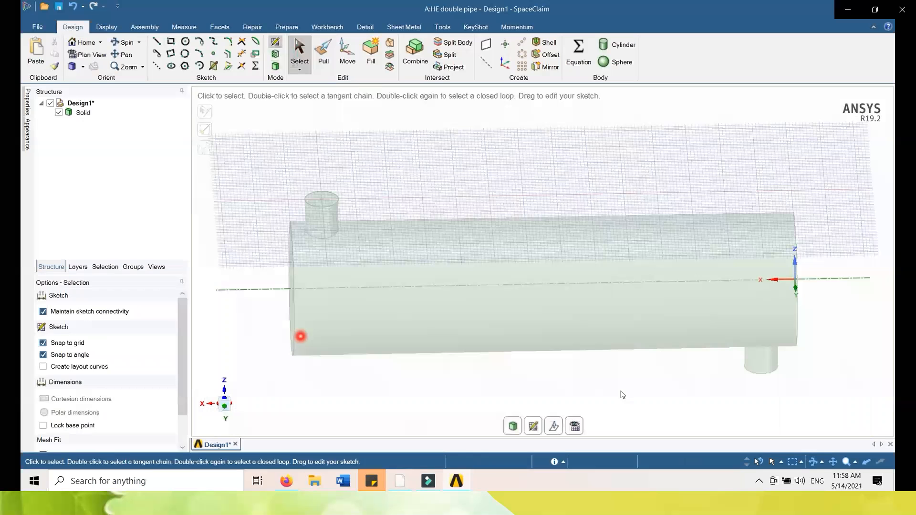
left_click(574, 426)
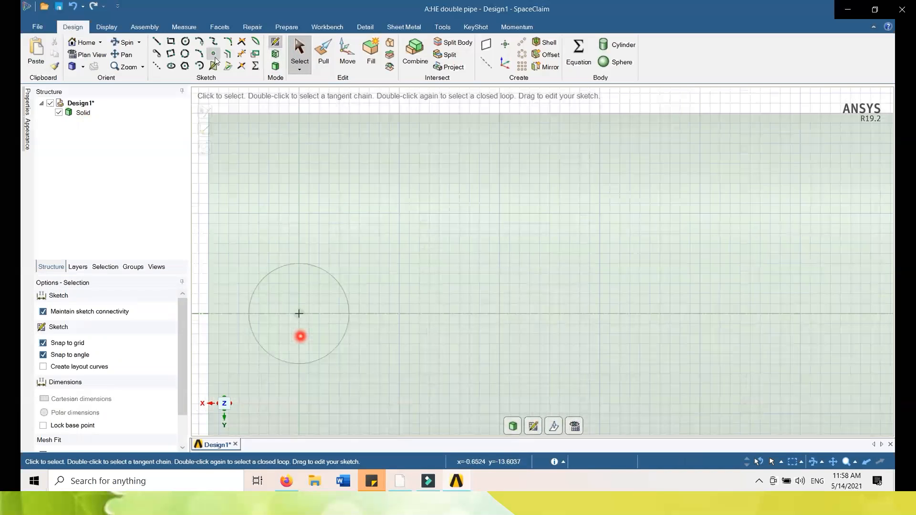
left_click(185, 42)
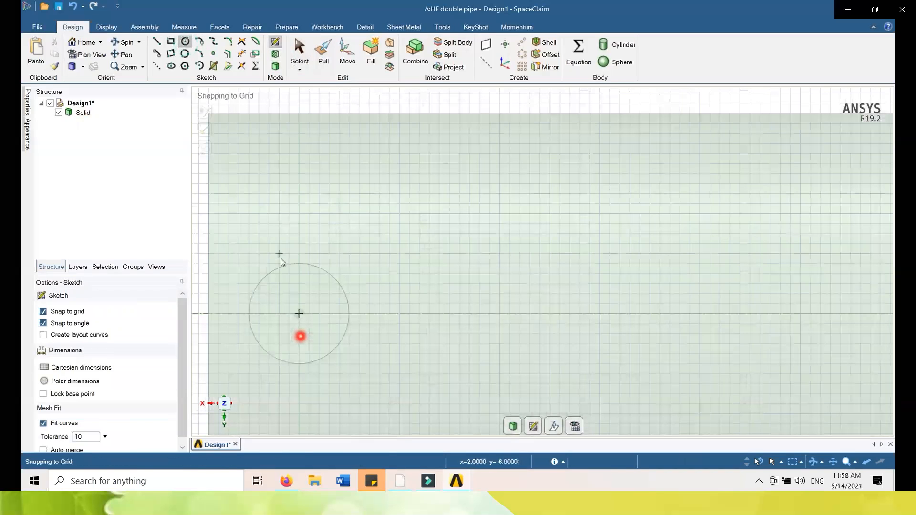
left_click(299, 314)
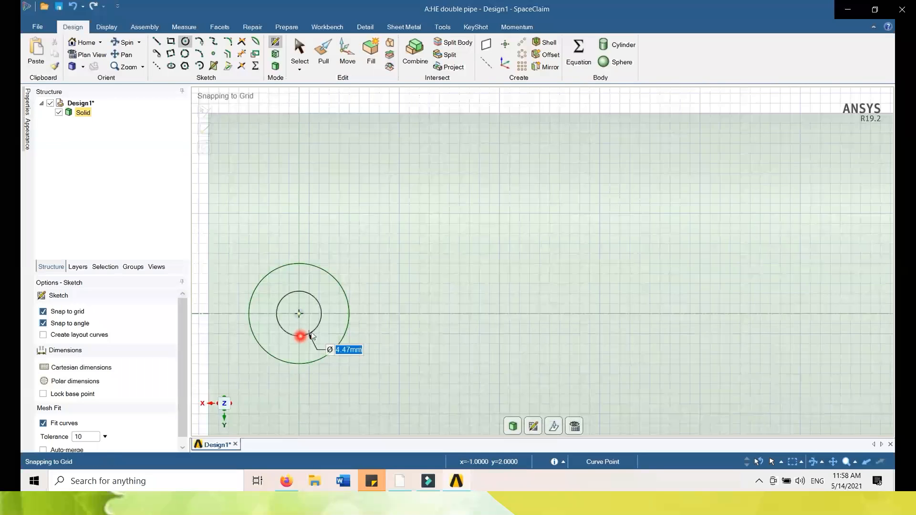
type("3.5")
key("Return")
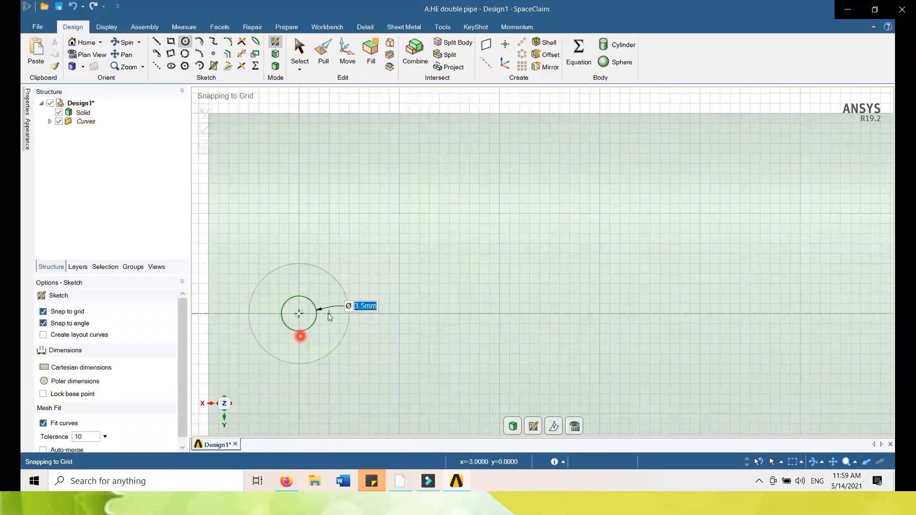
type("8")
key("Return")
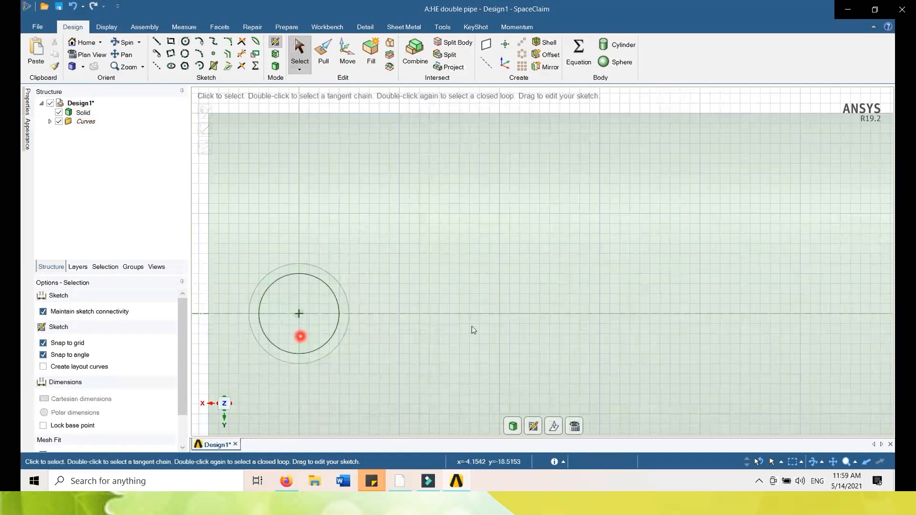
Cut the inner circle of the +Z nozzle about 21.43 mm deep through the nozzle into the cylinder using Pull.
middle_click_drag(479, 342, 482, 252)
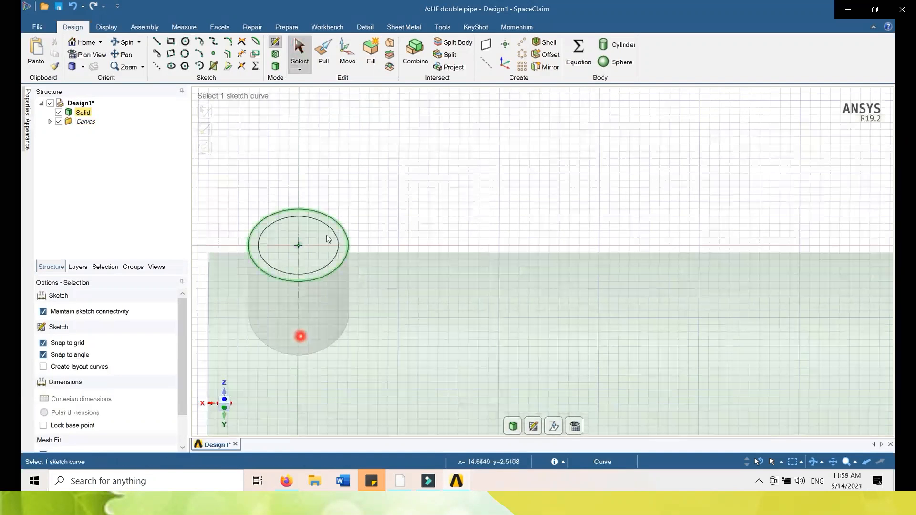
left_click(324, 61)
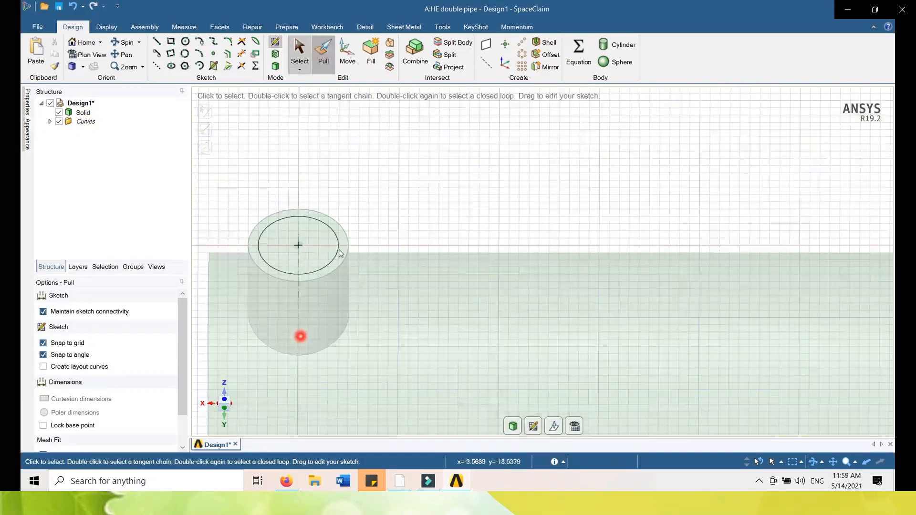
left_click(300, 243)
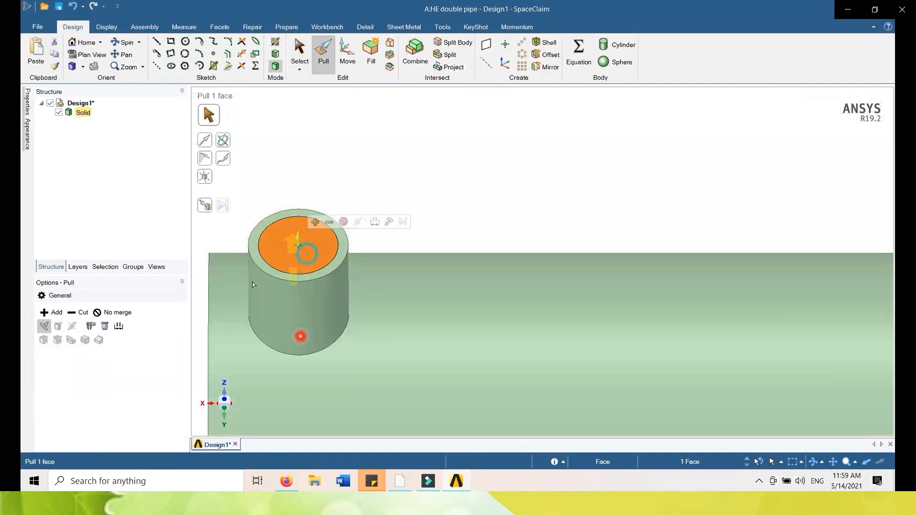
left_click(80, 313)
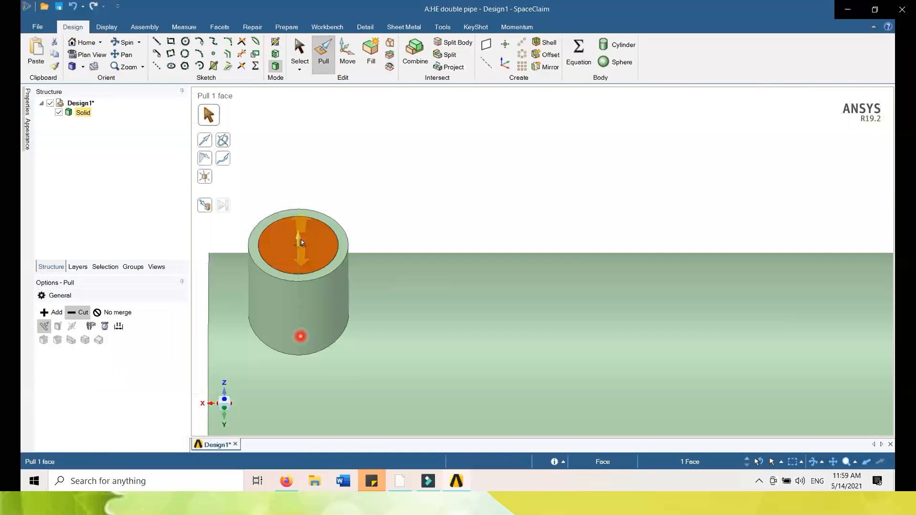
left_click_drag(297, 239, 313, 390)
middle_click_drag(420, 361, 419, 308)
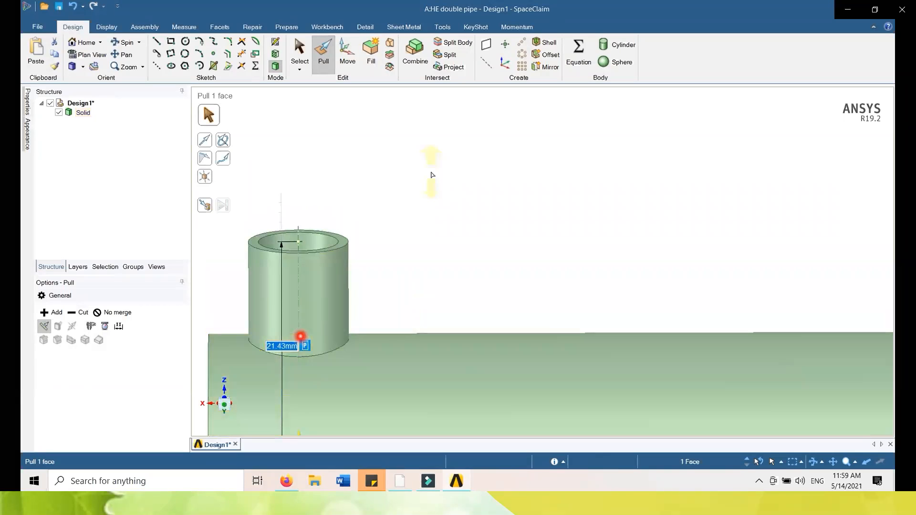
left_click(431, 173)
scroll(445, 241, "down", 5)
scroll(441, 243, "down", 2)
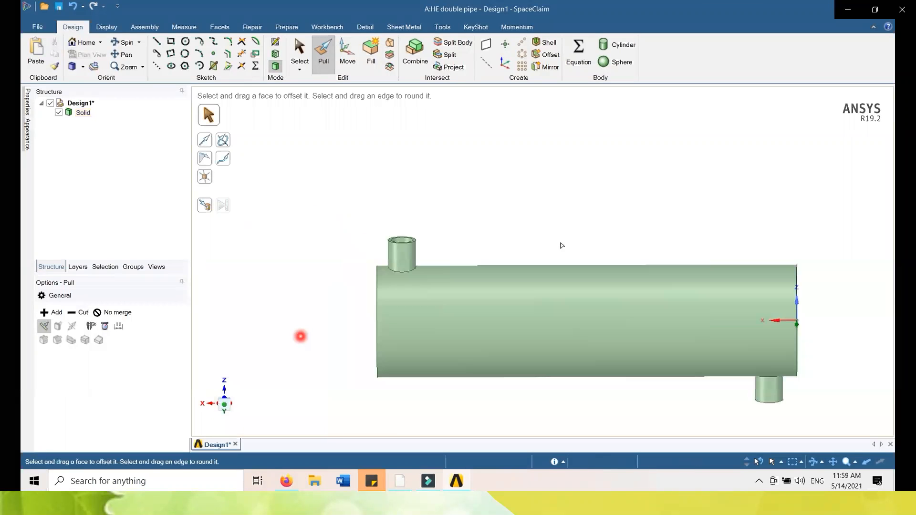
Sketch an 8 mm diameter circle centred on the end face of the -Z nozzle near the origin.
left_click(308, 40)
middle_click_drag(483, 228, 389, 186, "ctrl")
middle_click_drag(551, 263, 548, 189)
left_click(651, 374)
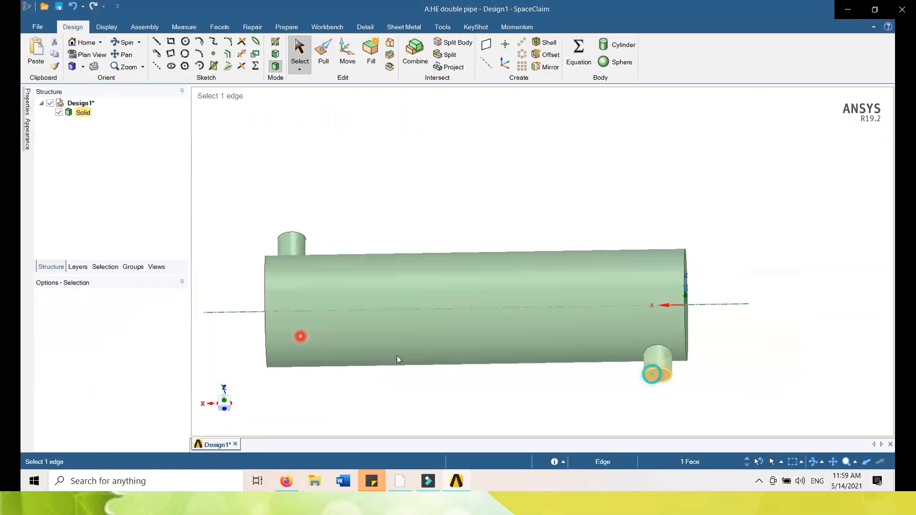
left_click(277, 42)
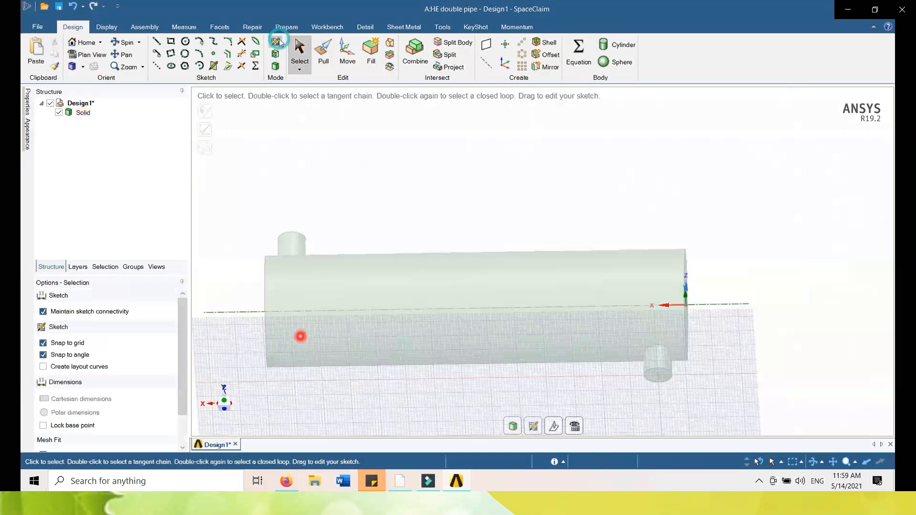
left_click(575, 426)
scroll(667, 325, "up", 5)
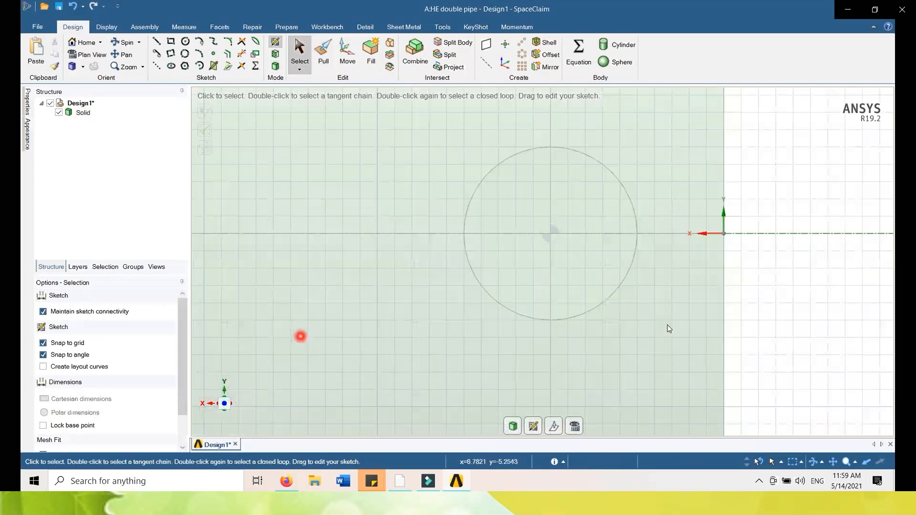
left_click(186, 42)
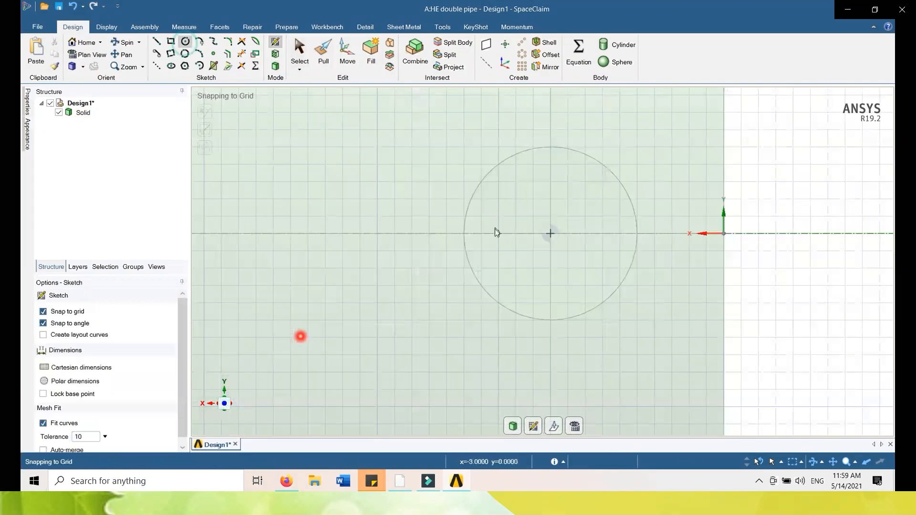
left_click(550, 234)
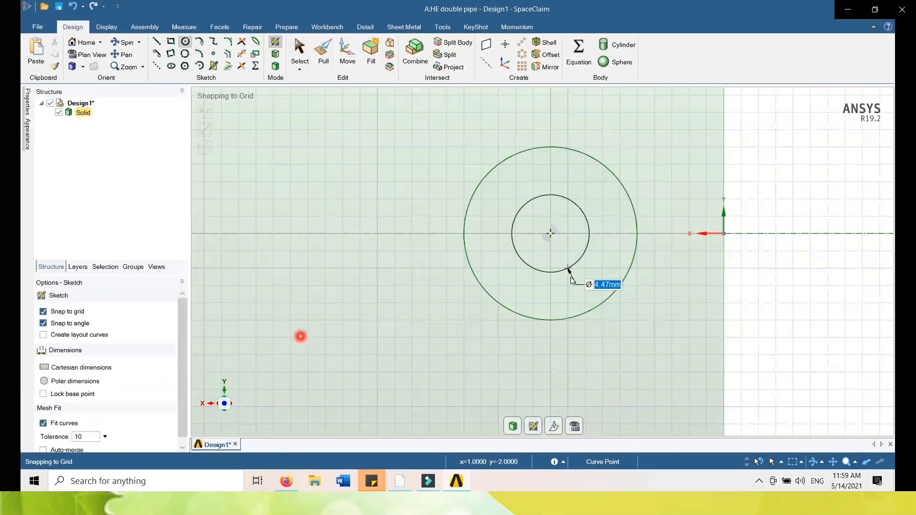
type("8")
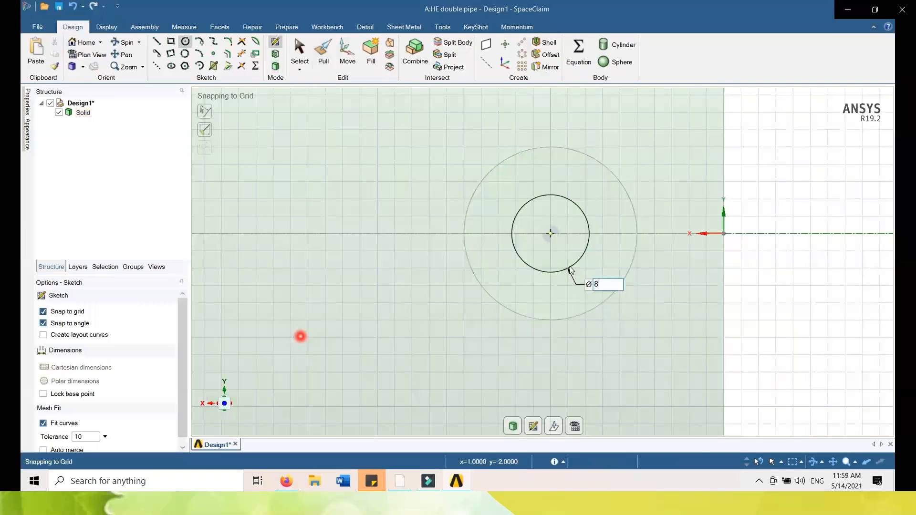
key("Return")
Cut the inner circle of the -Z nozzle about 21.77 mm deep through the nozzle into the cylinder using Pull.
key("p")
left_click(543, 270)
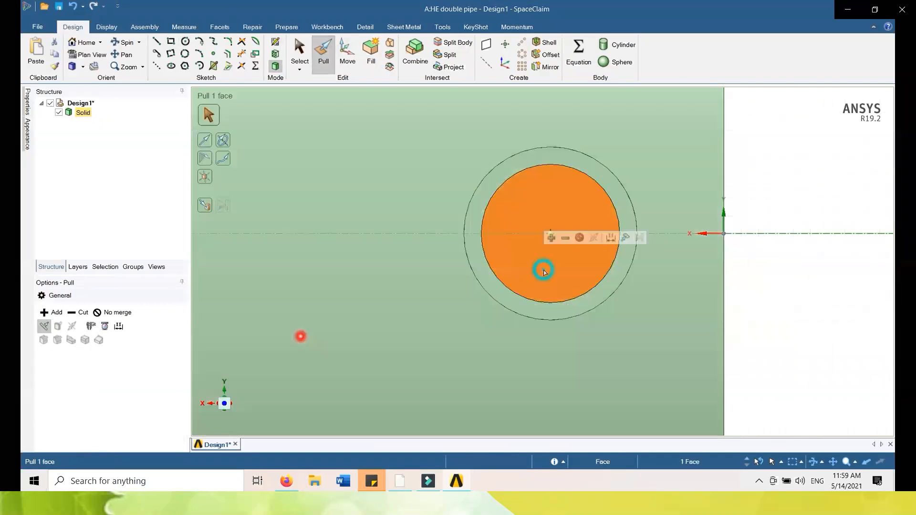
mouse_move(612, 383)
middle_mouse_down()
mouse_move(610, 328)
mouse_move(622, 343)
middle_mouse_up()
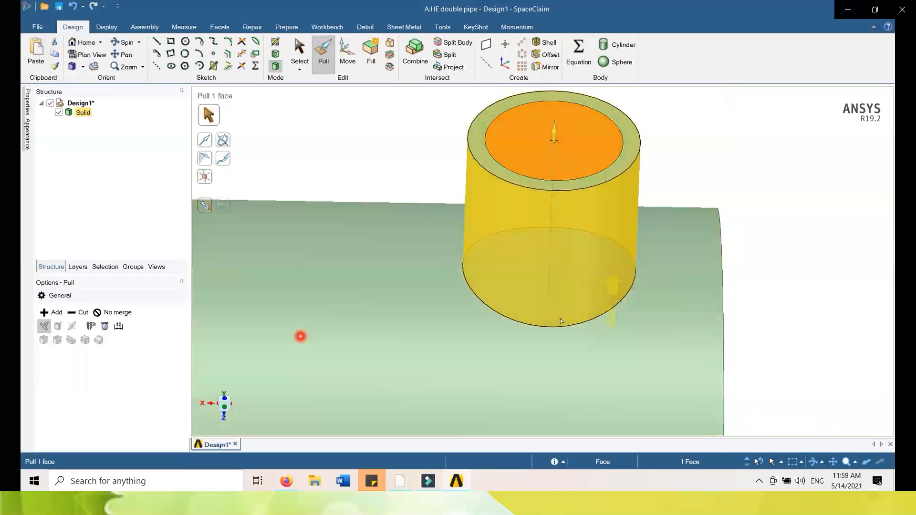
scroll(622, 344, "down", 3)
key("ctrl")
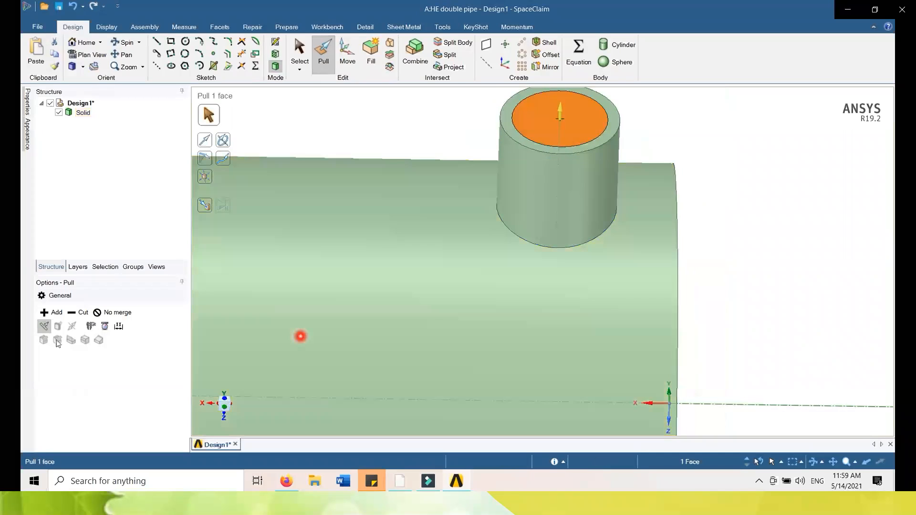
left_click(79, 316)
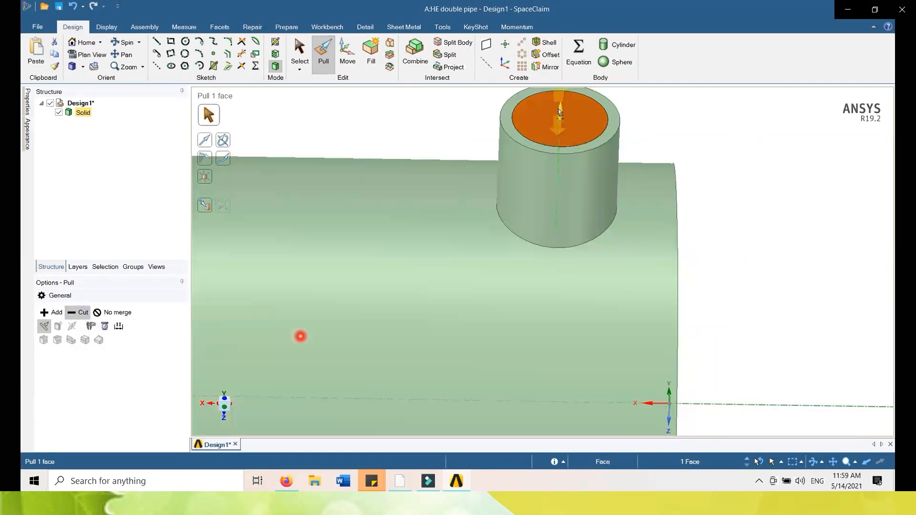
left_click_drag(564, 128, 579, 327)
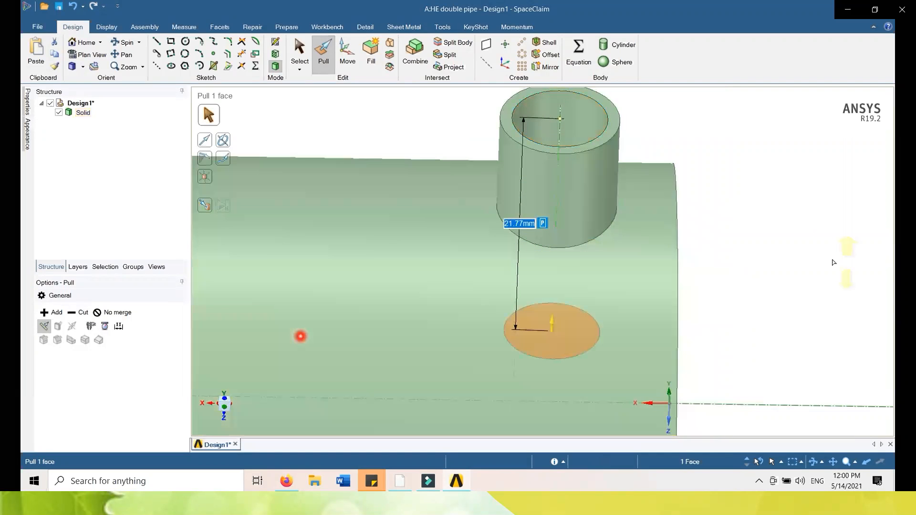
left_click(810, 260)
scroll(807, 261, "down", 5)
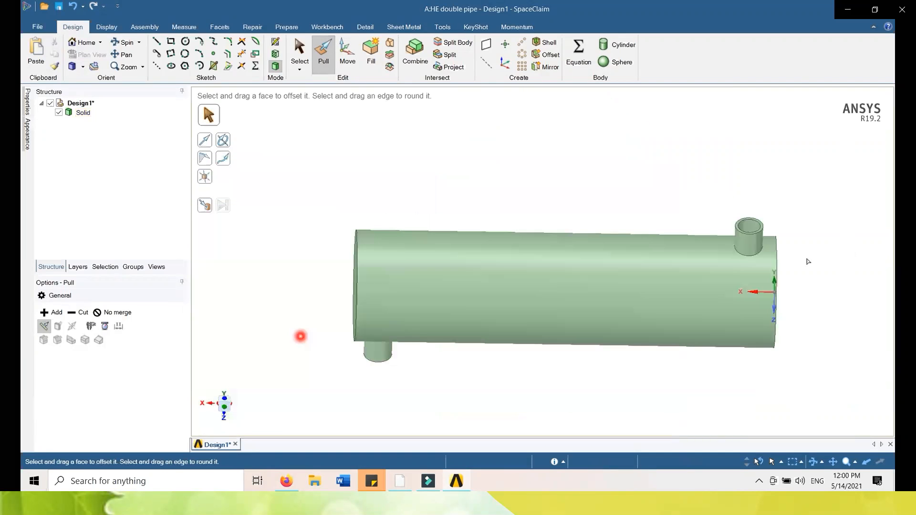
Start a sketch on the lengthwise plane through the main cylinder's axis and show it in plan view.
left_click(300, 52)
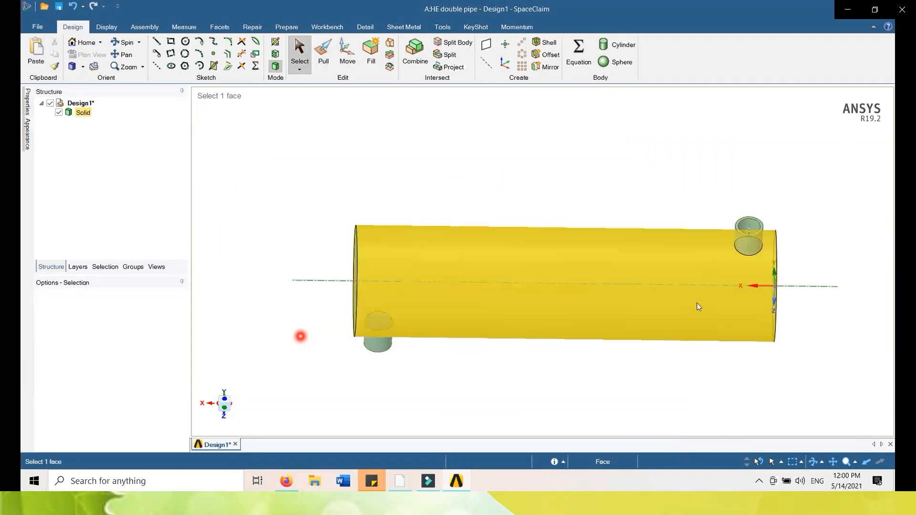
middle_click_drag(650, 202, 632, 308)
mouse_move(597, 276)
middle_mouse_down()
mouse_move(596, 303)
mouse_move(583, 270)
mouse_move(582, 295)
mouse_move(583, 286)
middle_mouse_up()
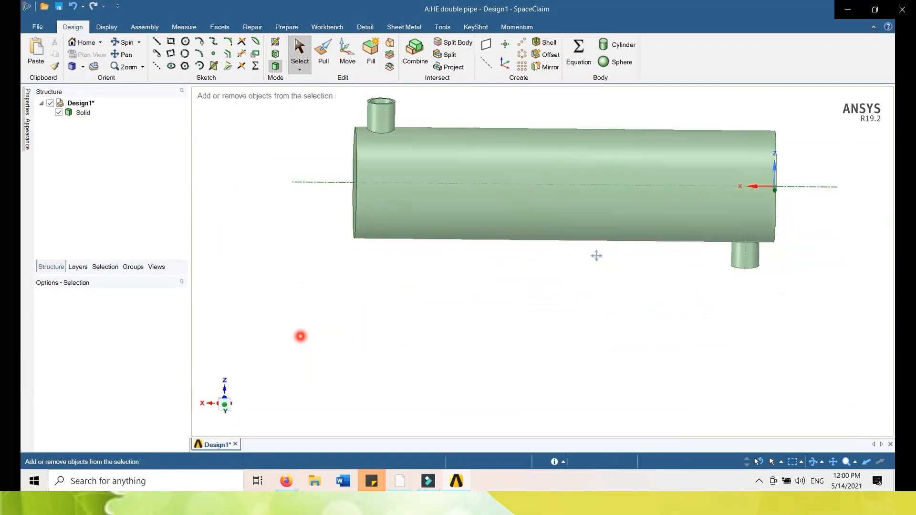
middle_click_drag(597, 255, 535, 292, "shift")
scroll(538, 296, "up", 1)
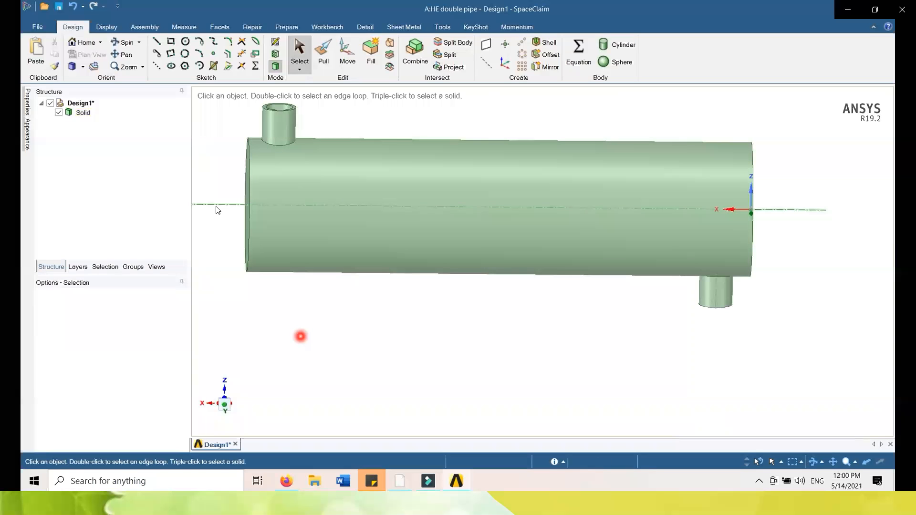
left_click(216, 205)
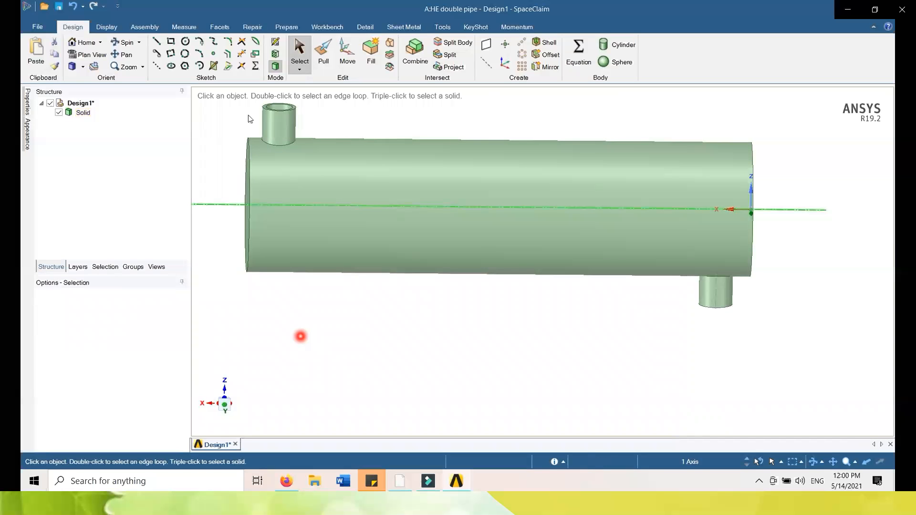
left_click(276, 42)
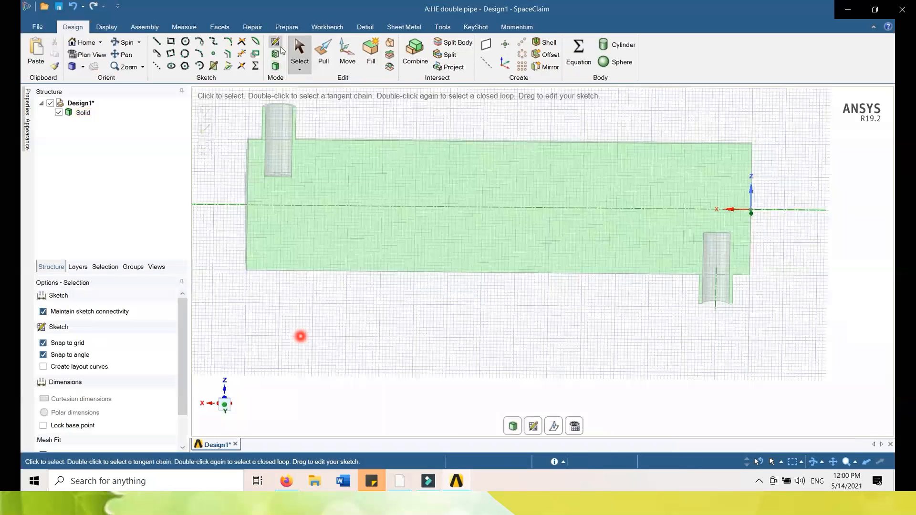
left_click(574, 427)
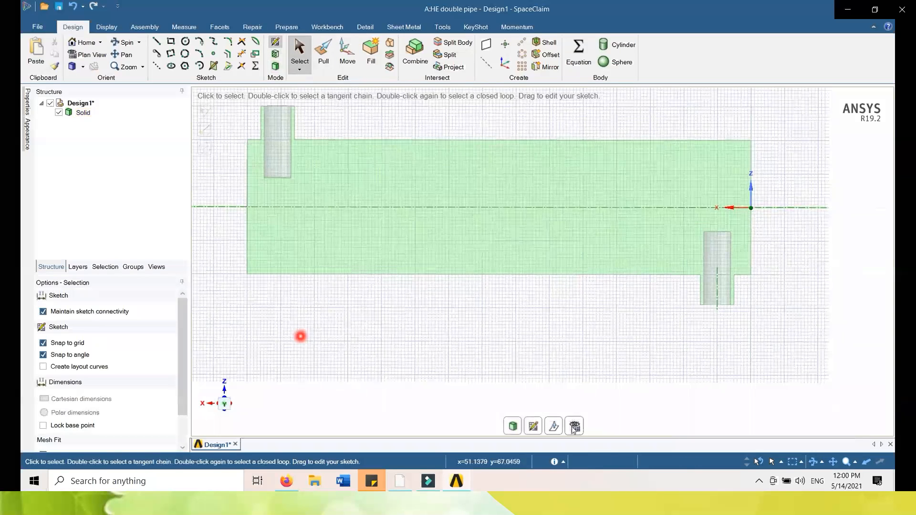
mouse_move(489, 308)
middle_mouse_down("ctrl")
mouse_move(494, 337)
mouse_move(474, 356)
mouse_move(491, 348)
middle_mouse_up("ctrl")
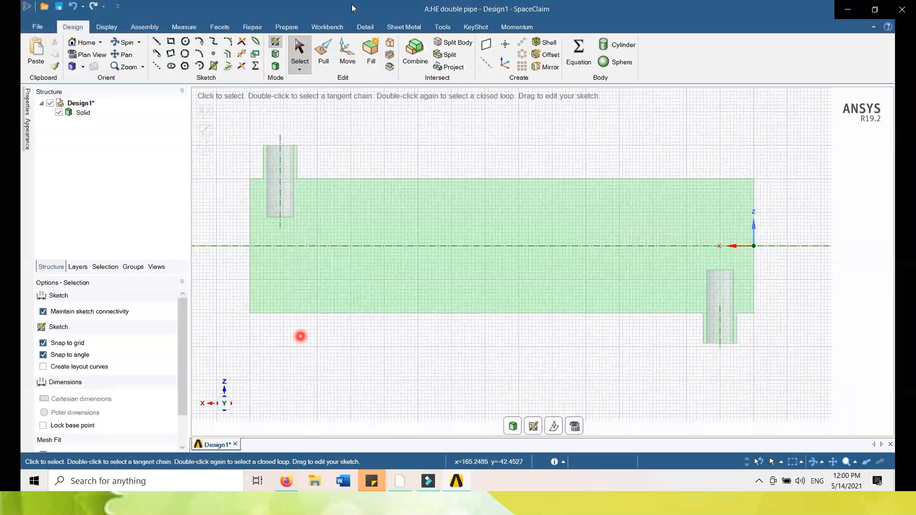
left_click(275, 55)
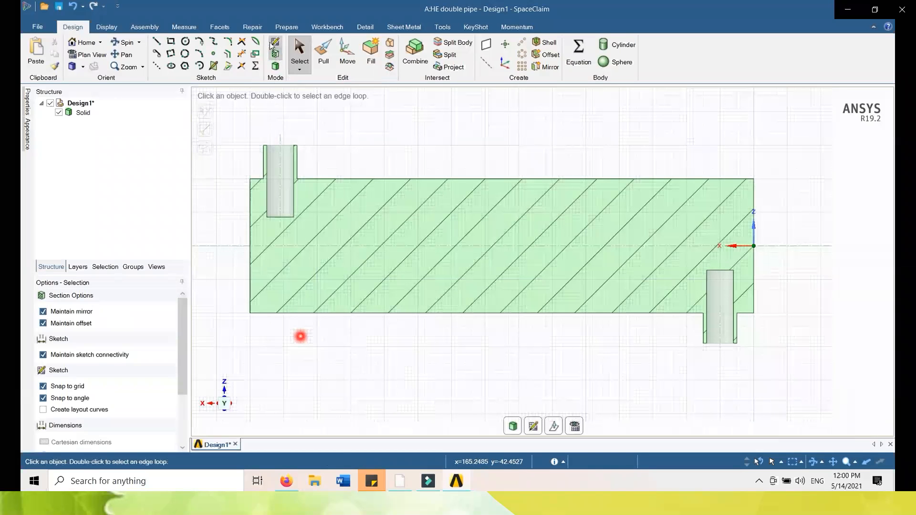
left_click(275, 41)
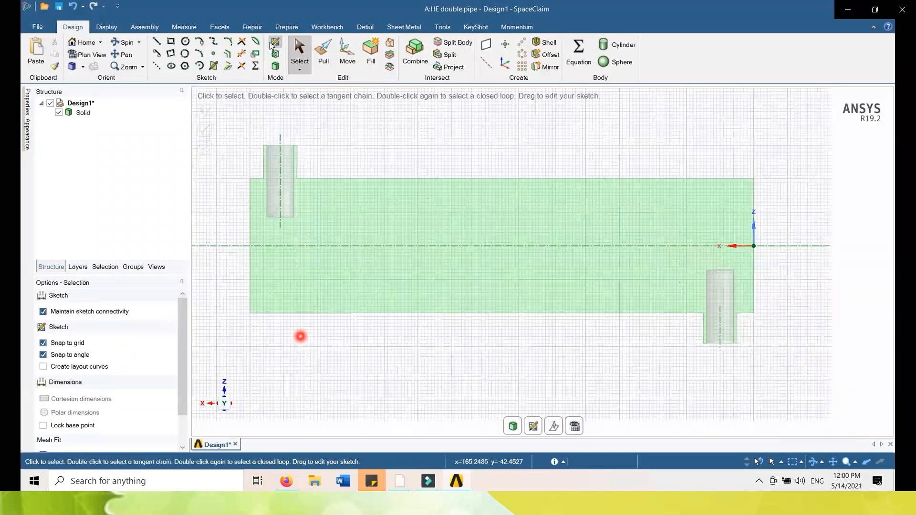
Sketch a rectangle 146 mm long and 18 mm high inside the cylinder's section, with one long side on the central axis.
left_click(171, 41)
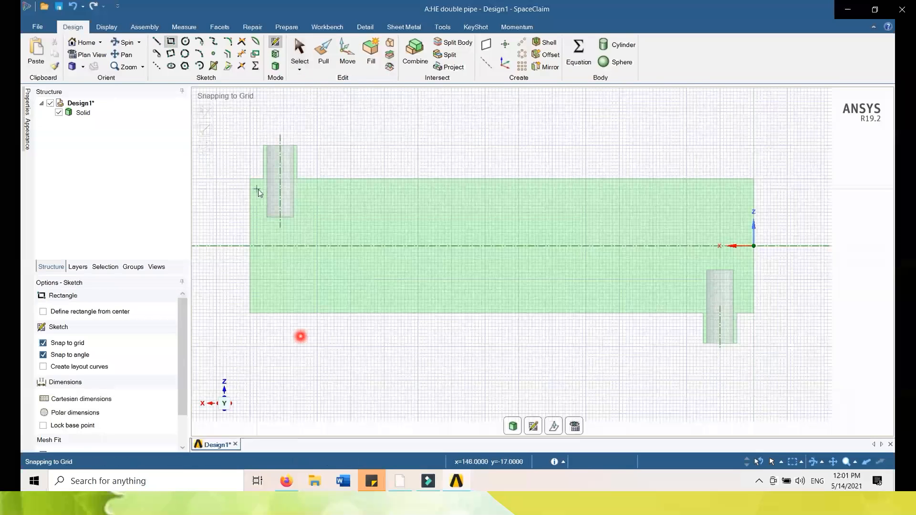
left_click(257, 185)
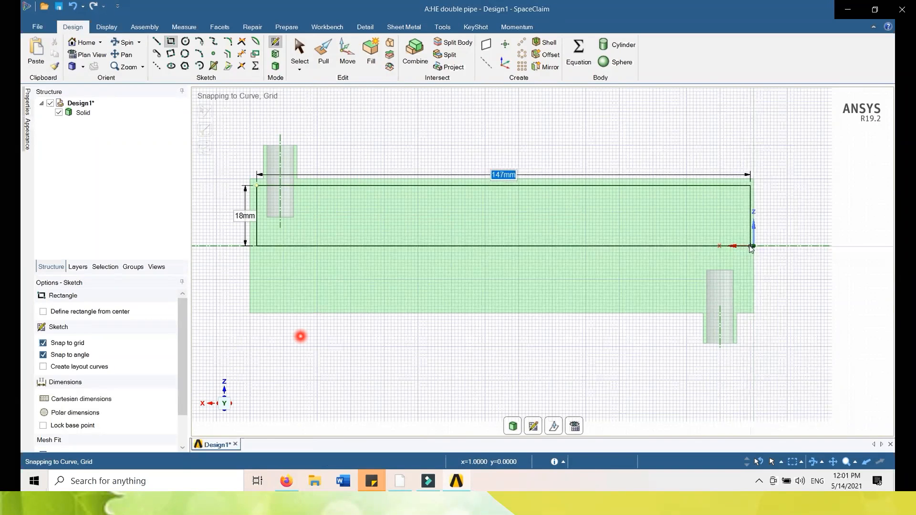
left_click(748, 248)
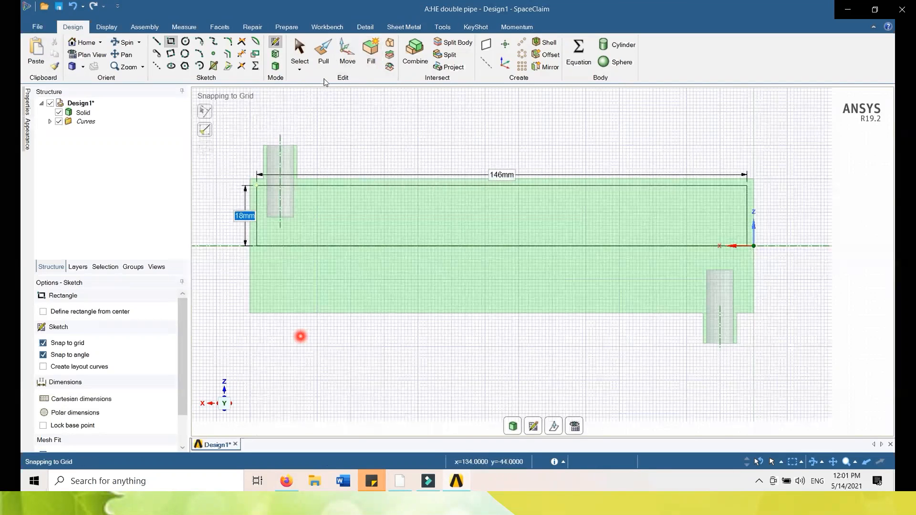
Revolve the rectangle a full turn about its edge on the central axis with No merge, hiding the outer solid meanwhile and showing it again.
left_click(333, 49)
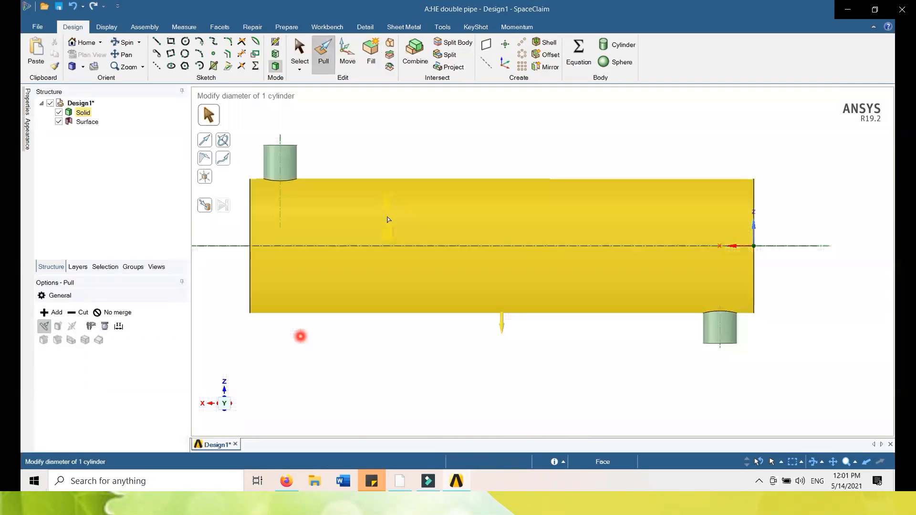
left_click(58, 114)
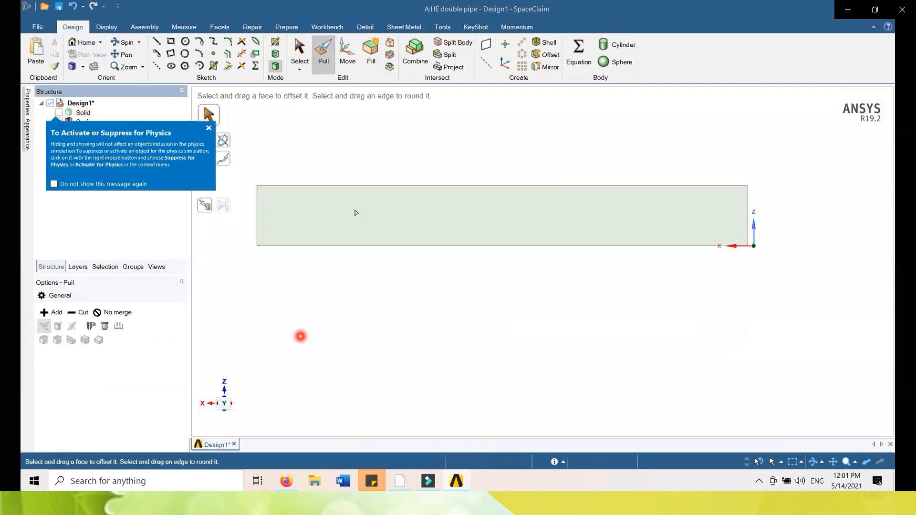
left_click(389, 227)
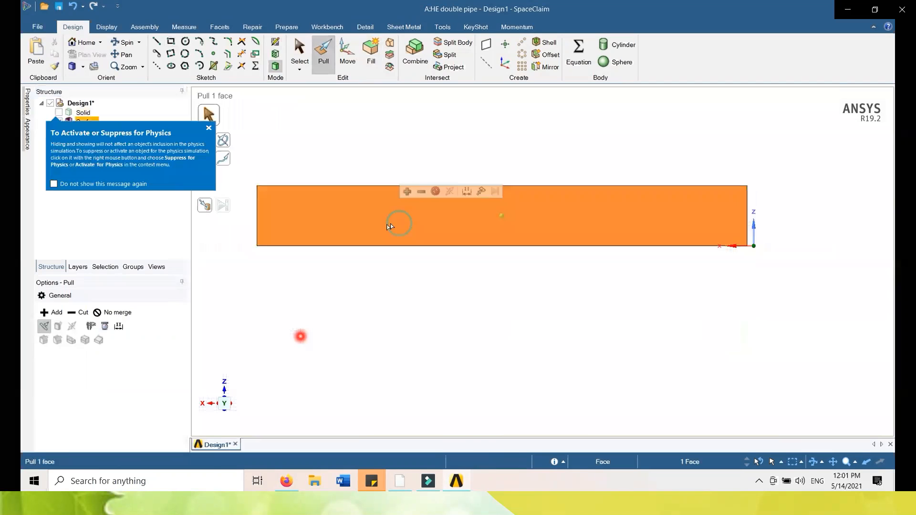
left_click(126, 316)
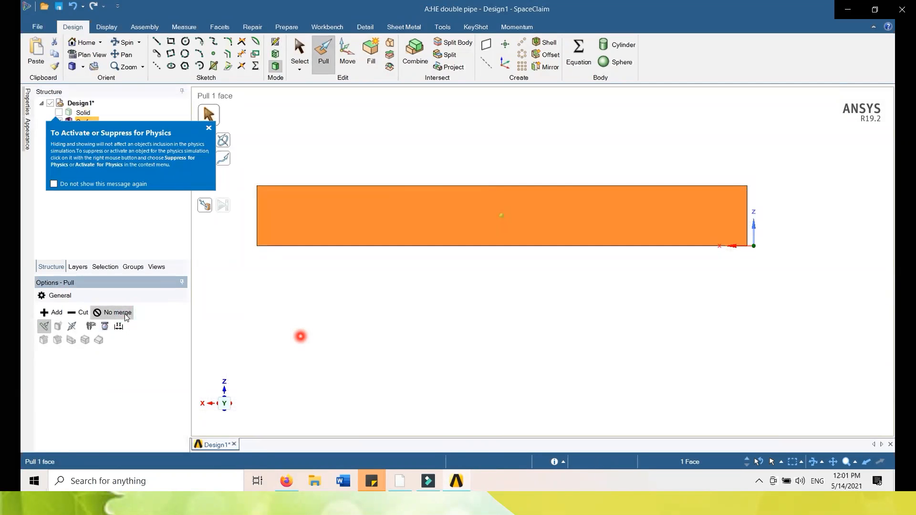
left_click(209, 128)
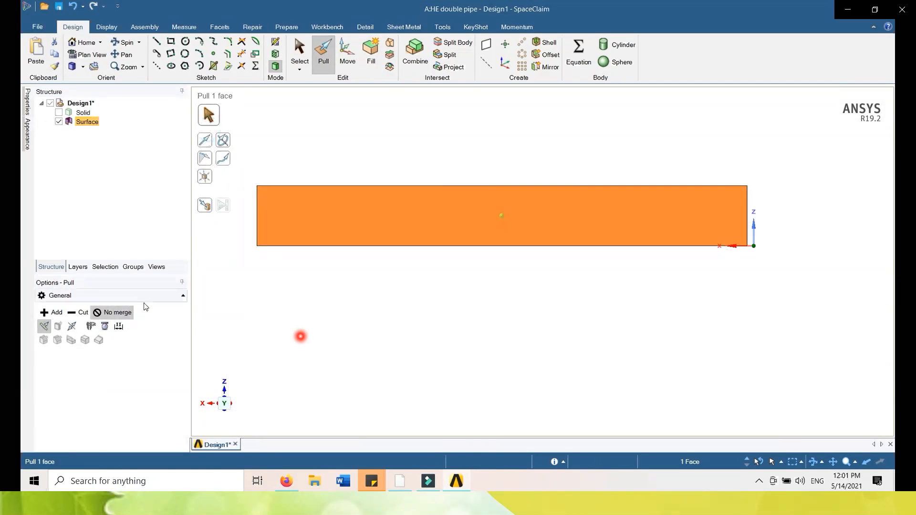
left_click(223, 141)
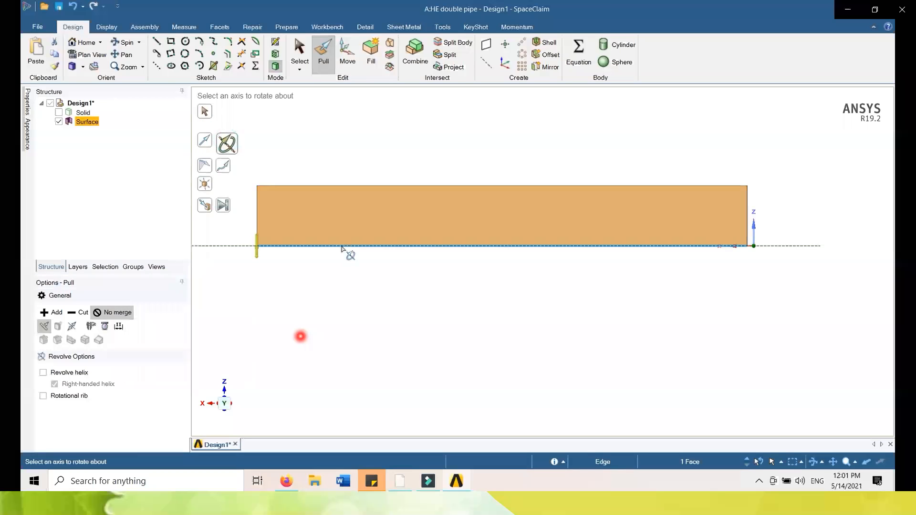
left_click(343, 247)
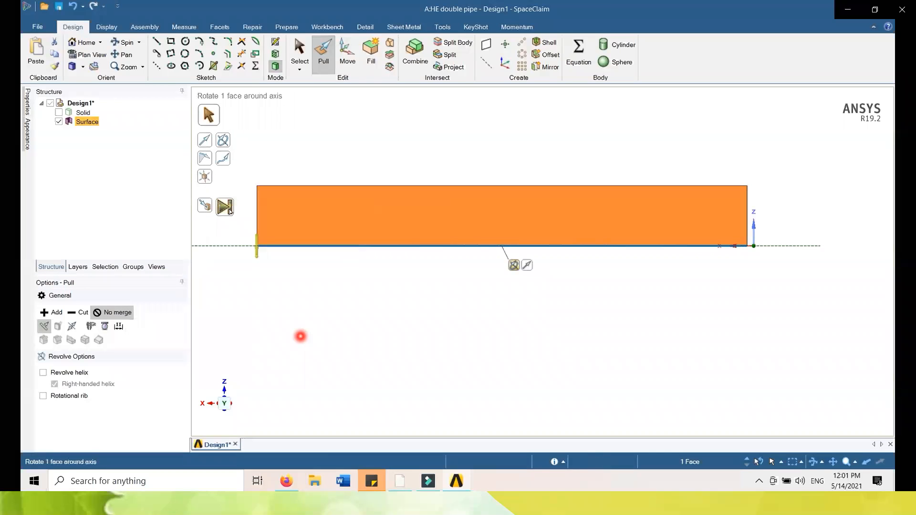
left_click(230, 211)
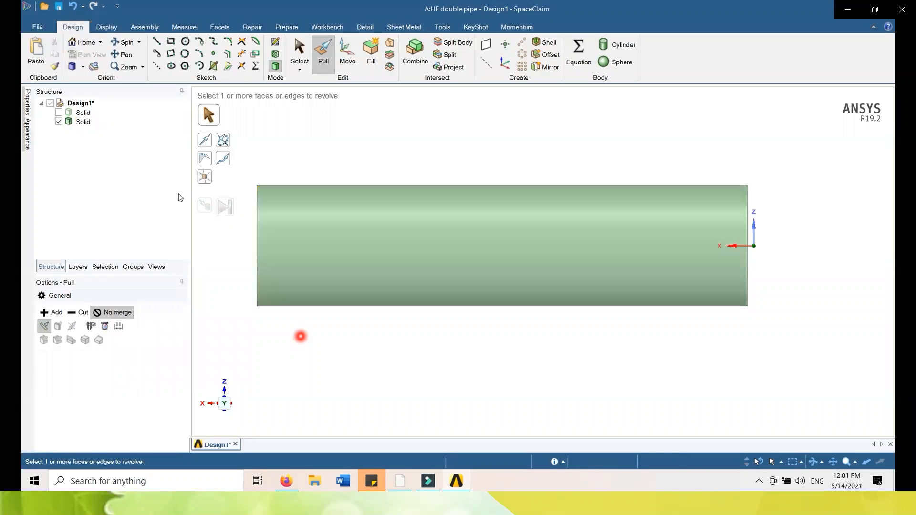
left_click(59, 113)
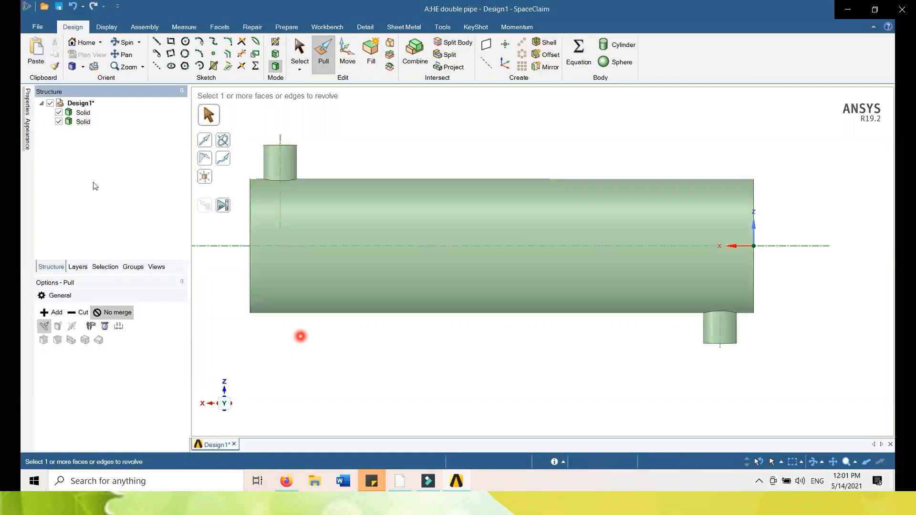
left_click(300, 236)
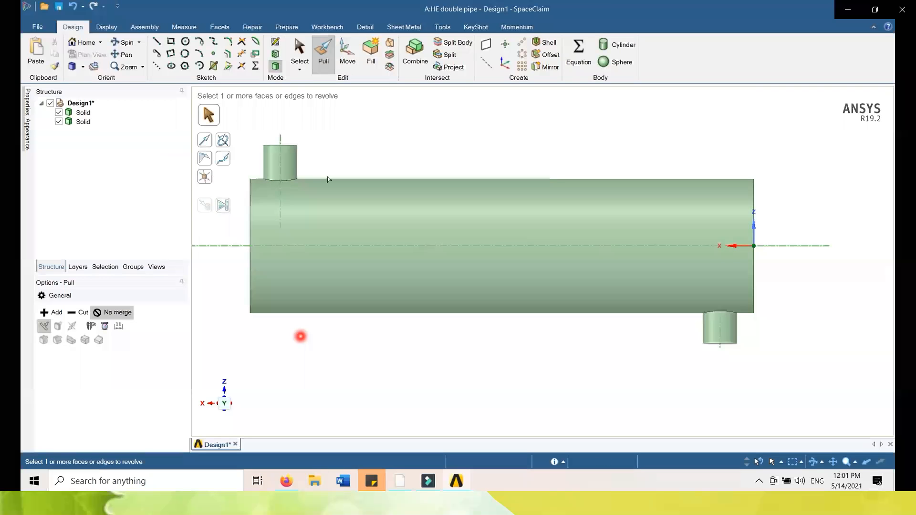
Duplicate the outer solid with its nozzles in place by copying and pasting it.
left_click(298, 52)
left_click(83, 112)
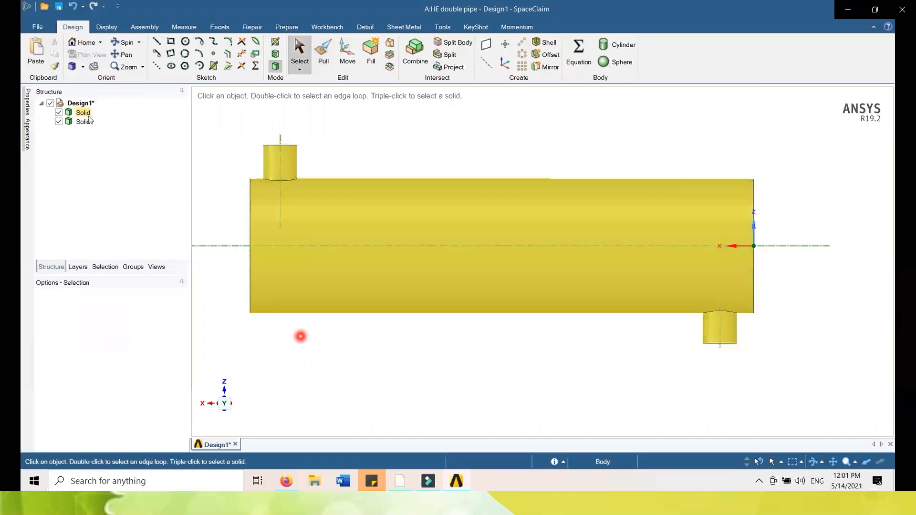
left_click(88, 116)
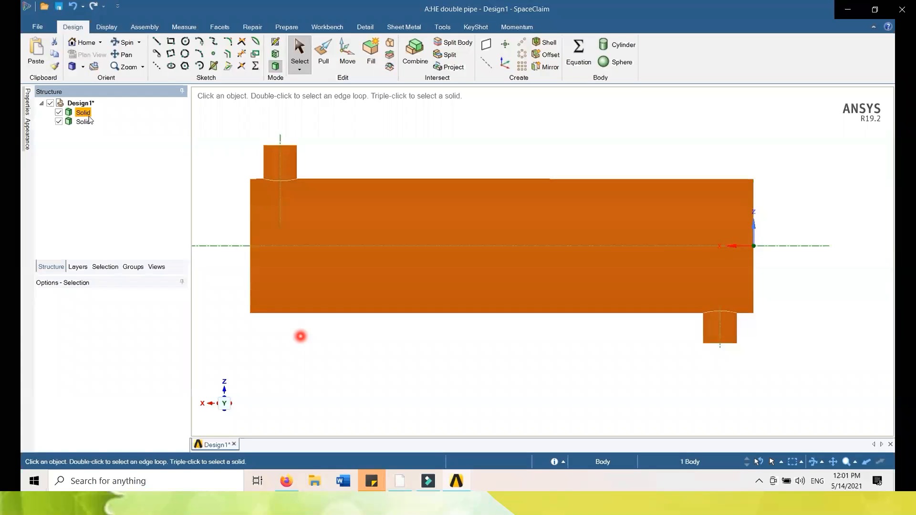
right_click(88, 117)
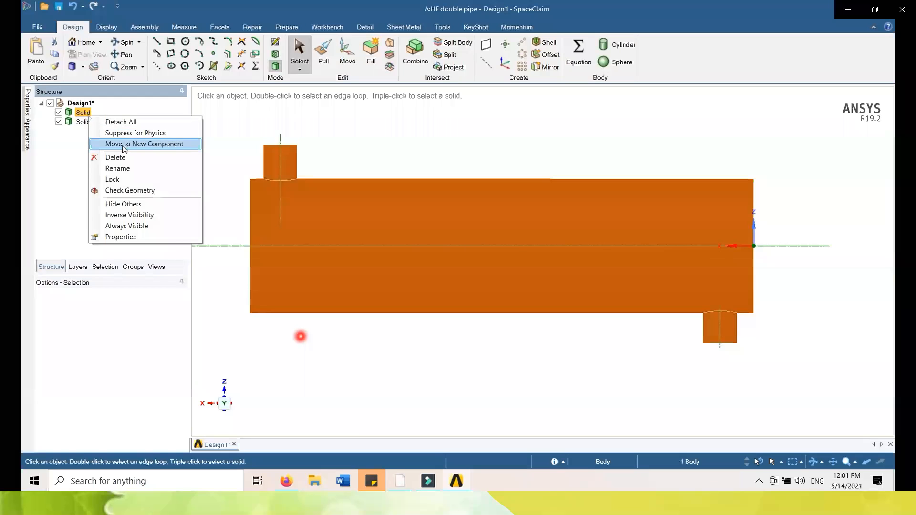
left_click(81, 113)
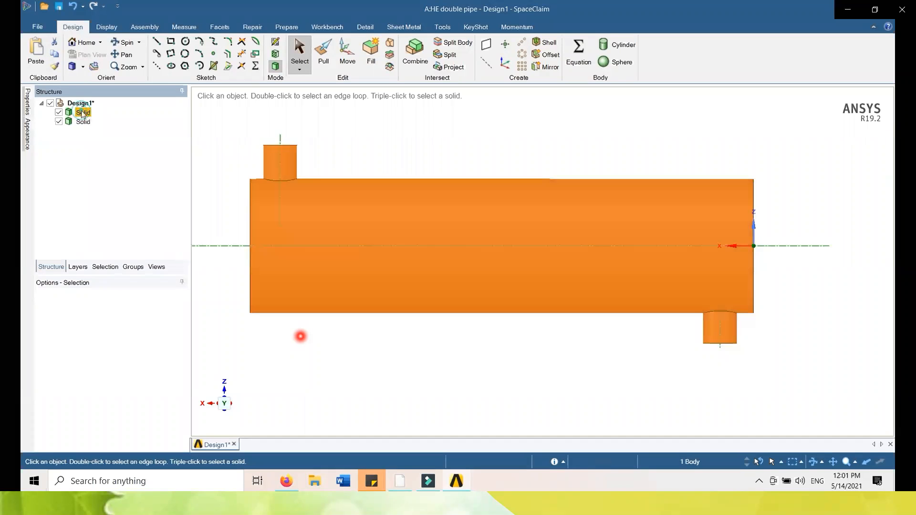
left_click(107, 31)
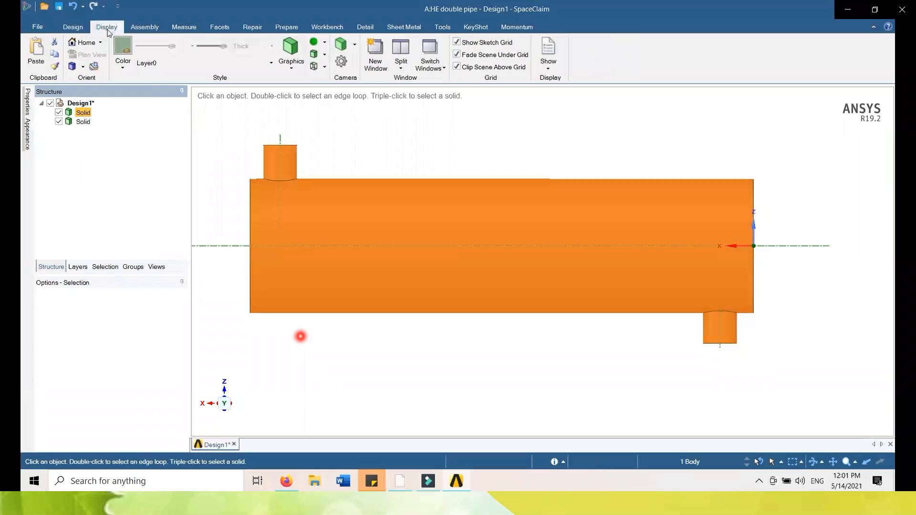
left_click(73, 27)
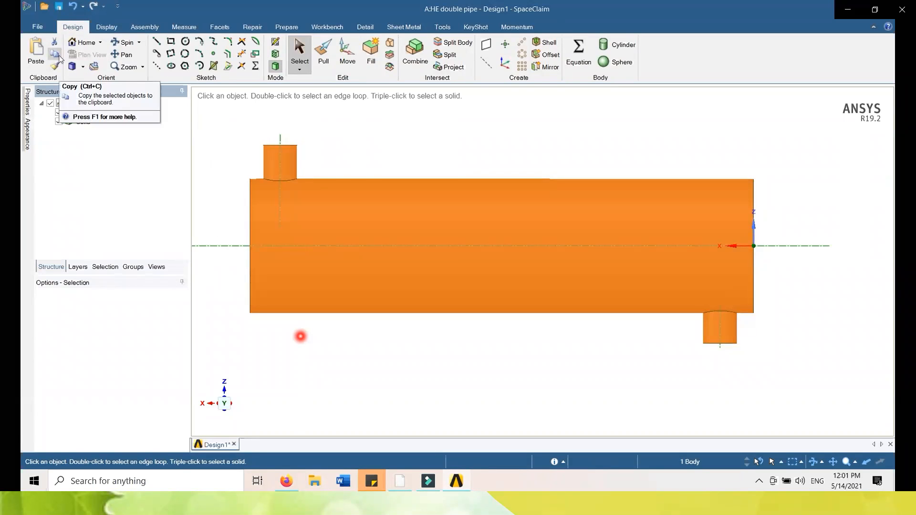
left_click(60, 58)
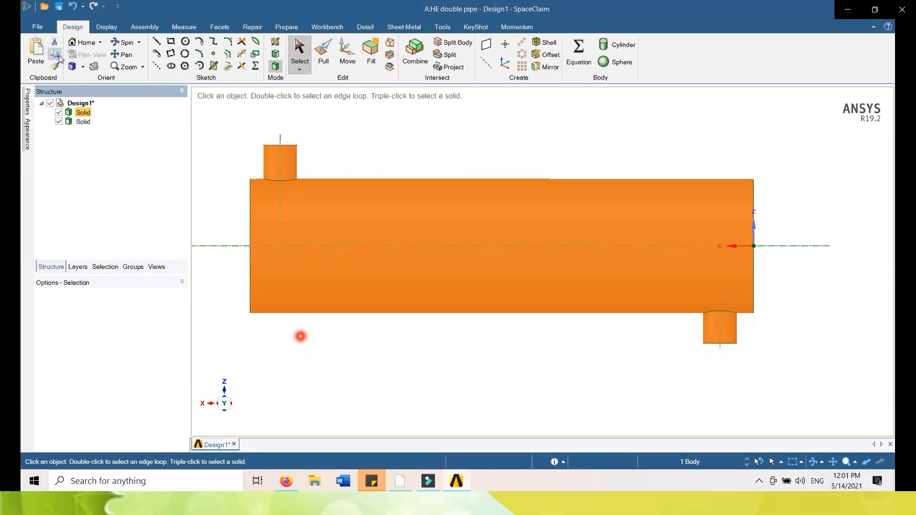
left_click(33, 53)
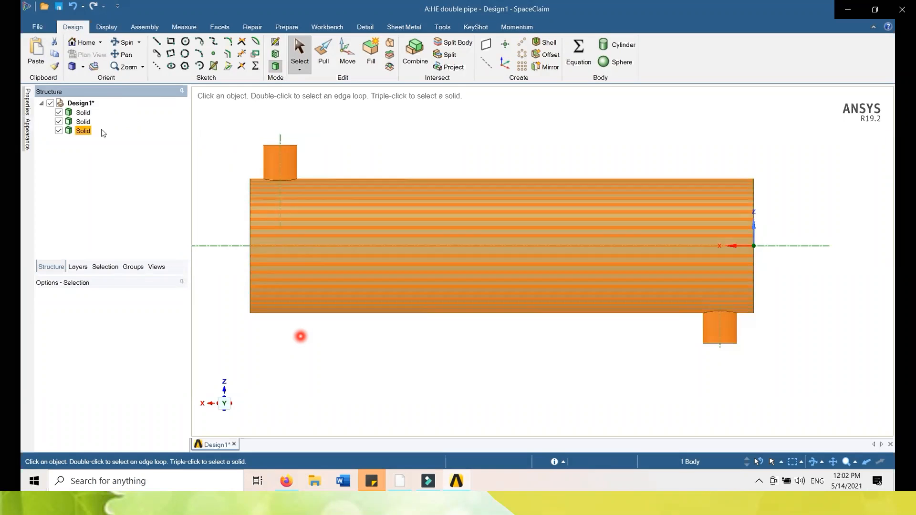
Split the original outer solid using Combine with the inner cylinder as a kept cutter, and select the split-off inner body.
left_click(86, 113)
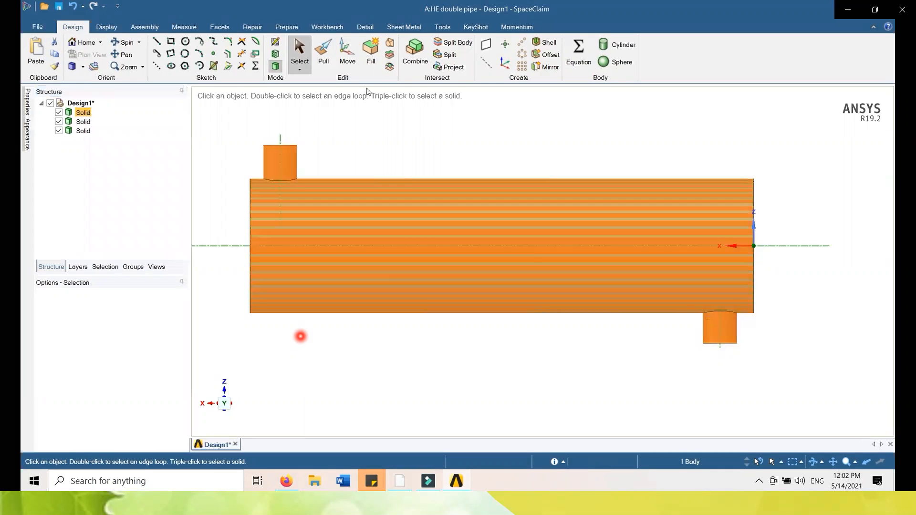
left_click(413, 63)
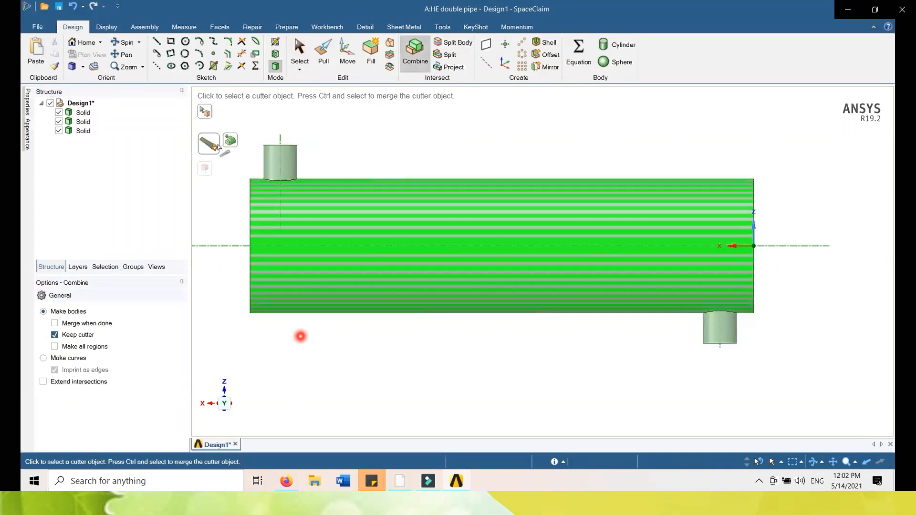
left_click(85, 131)
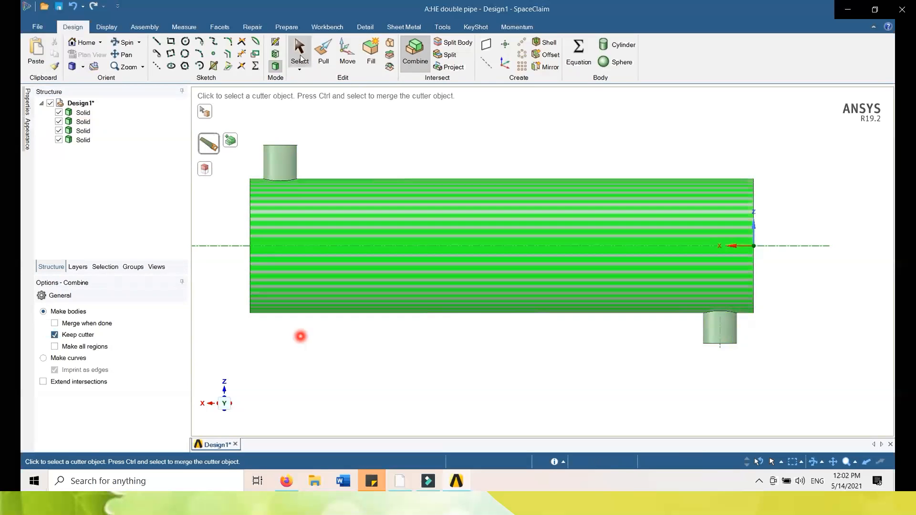
left_click(300, 56)
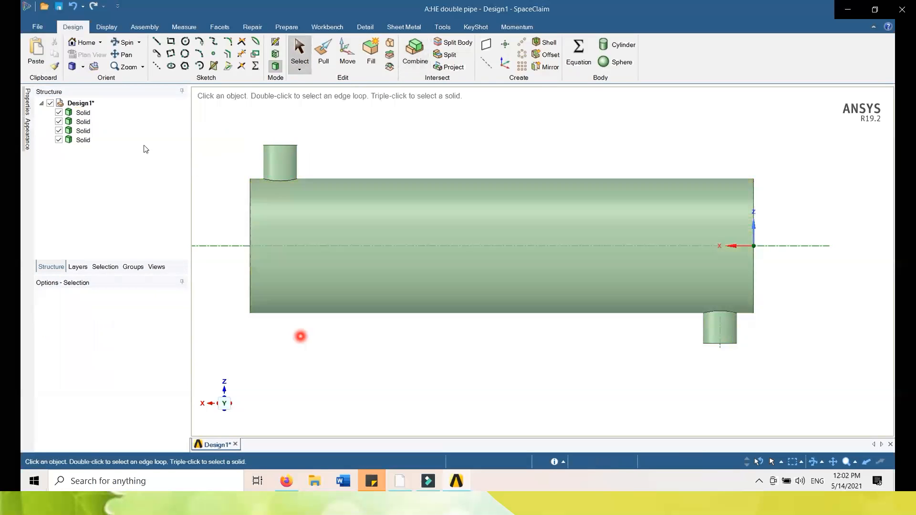
left_click(83, 140)
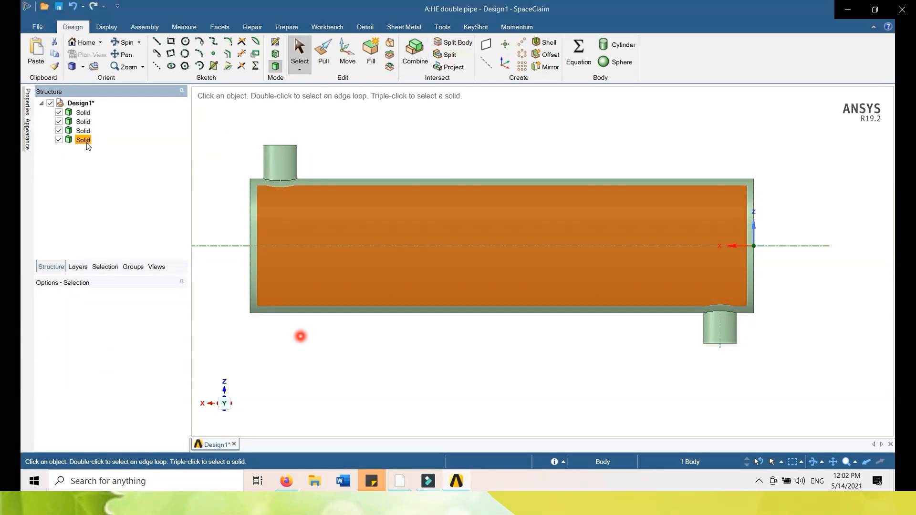
Isolate the split-off inner body and the nozzled outer copy in turn to examine the shape of each.
left_click(59, 113)
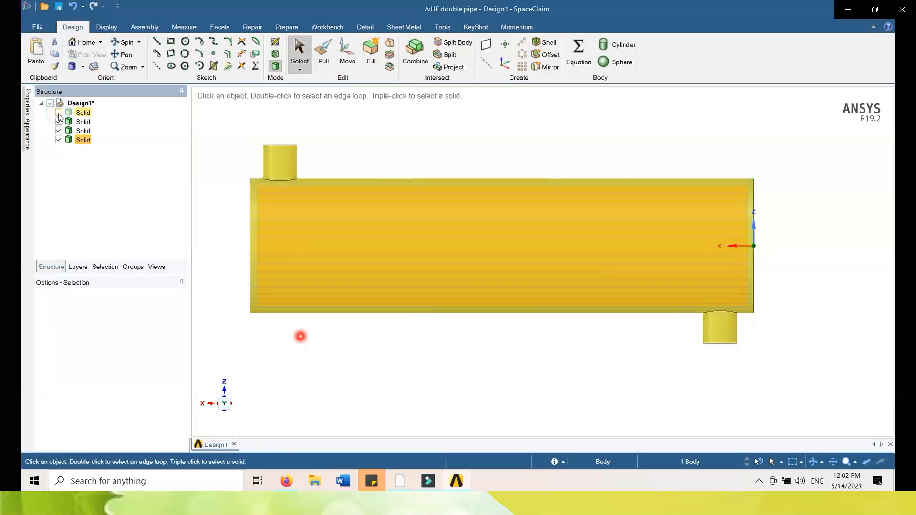
left_click(59, 122)
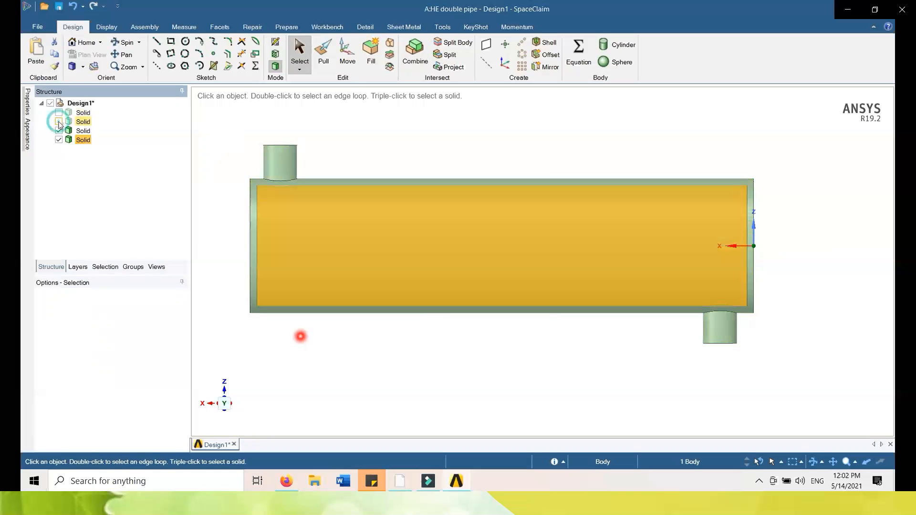
left_click(83, 140)
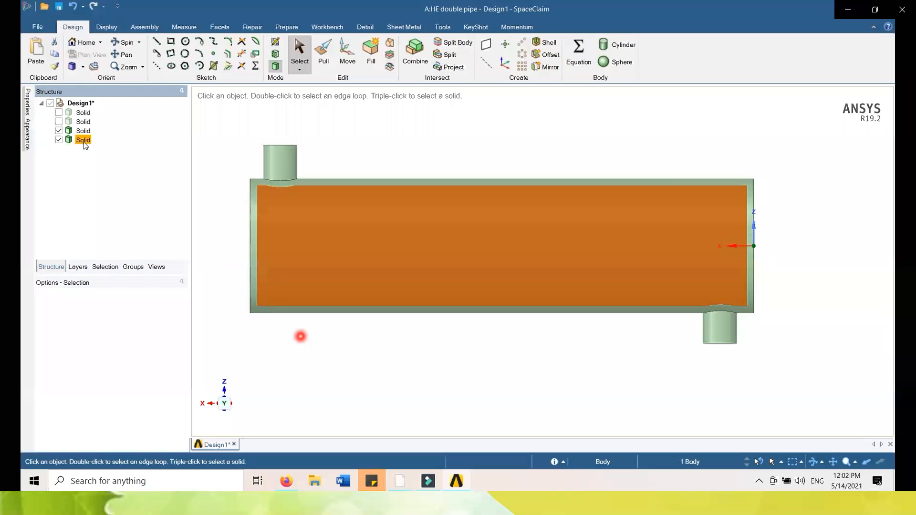
left_click(59, 131)
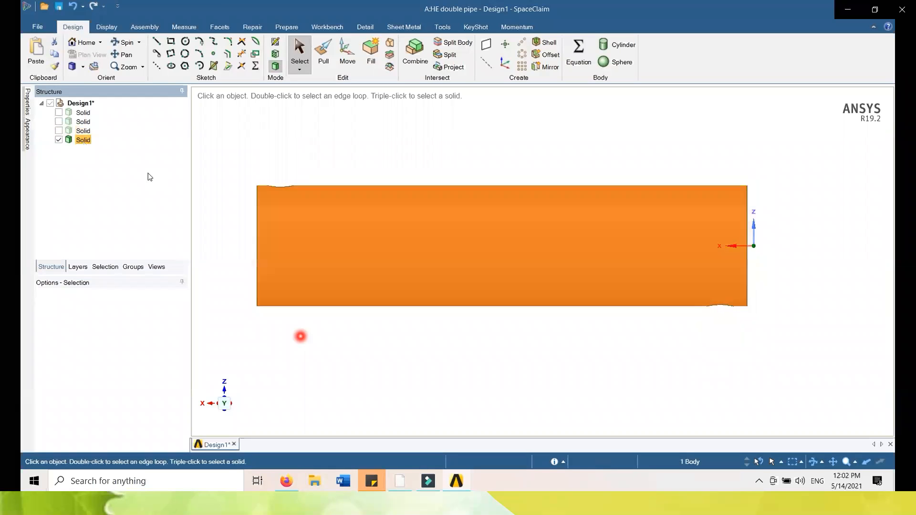
left_click(87, 135)
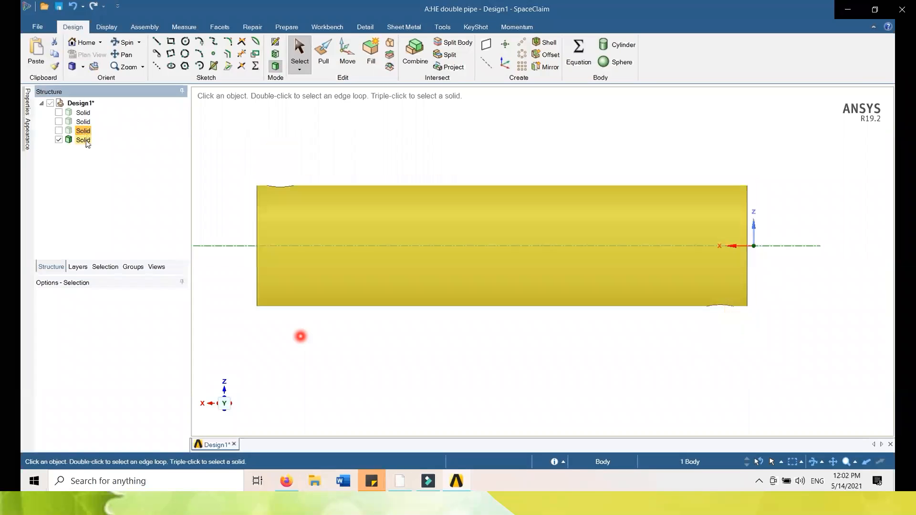
left_click(59, 131)
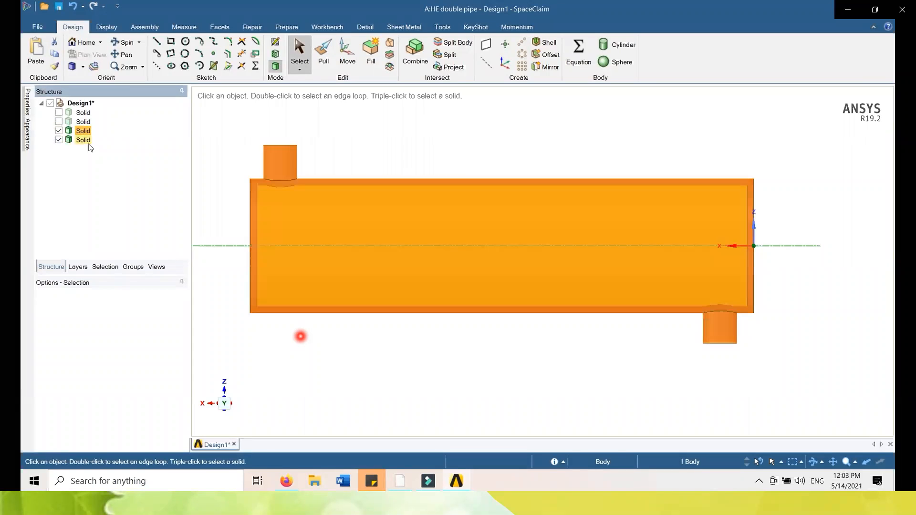
left_click(59, 140)
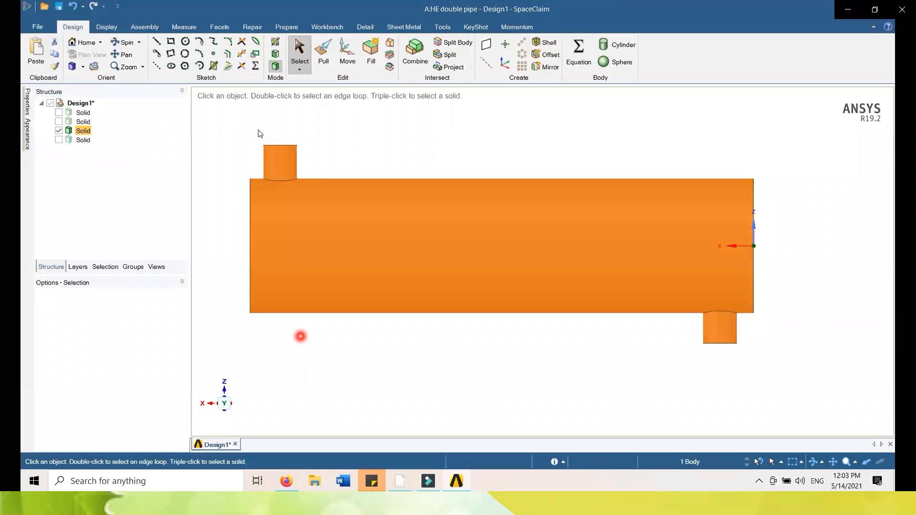
Show only the hollowed outer body, cut in section mode on the lengthwise plane through its central axis and nozzles.
left_click(297, 43)
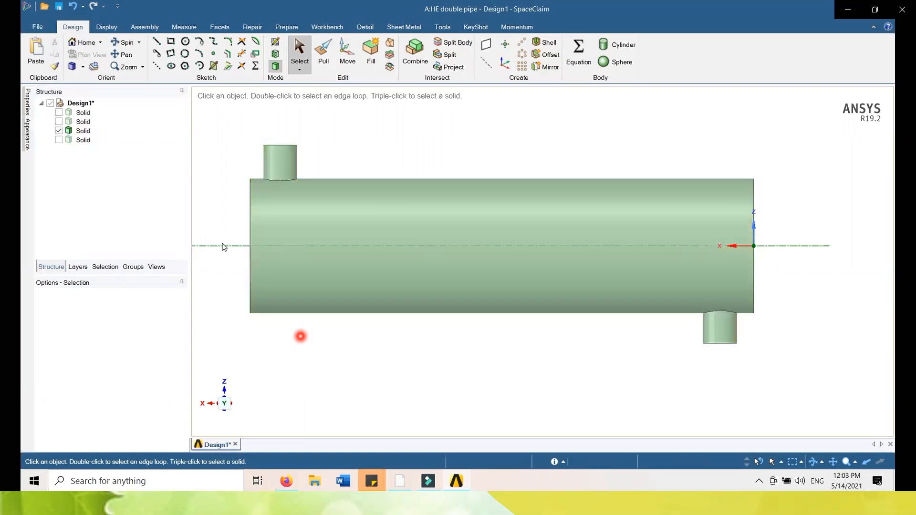
left_click(280, 44)
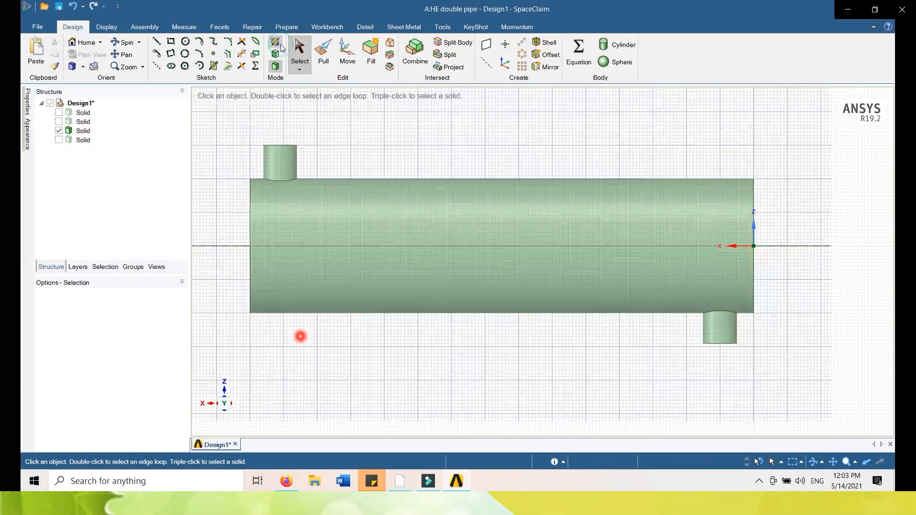
left_click(214, 249)
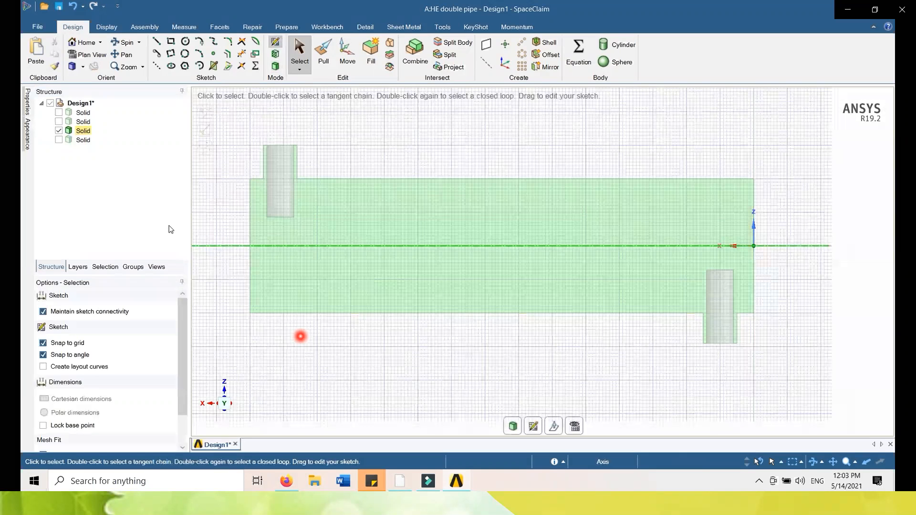
left_click(81, 140)
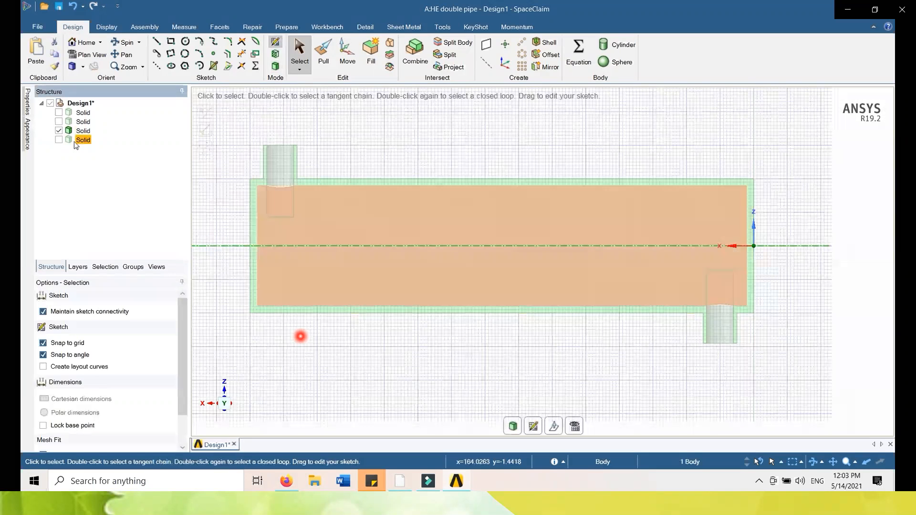
left_click(80, 122)
left_click(81, 112)
left_click(59, 113)
left_click(59, 131)
left_click(59, 139)
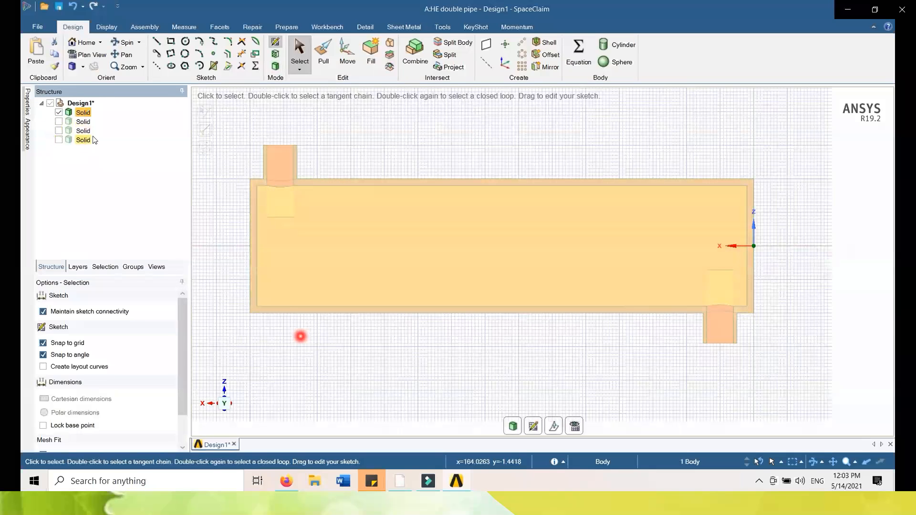
left_click(276, 56)
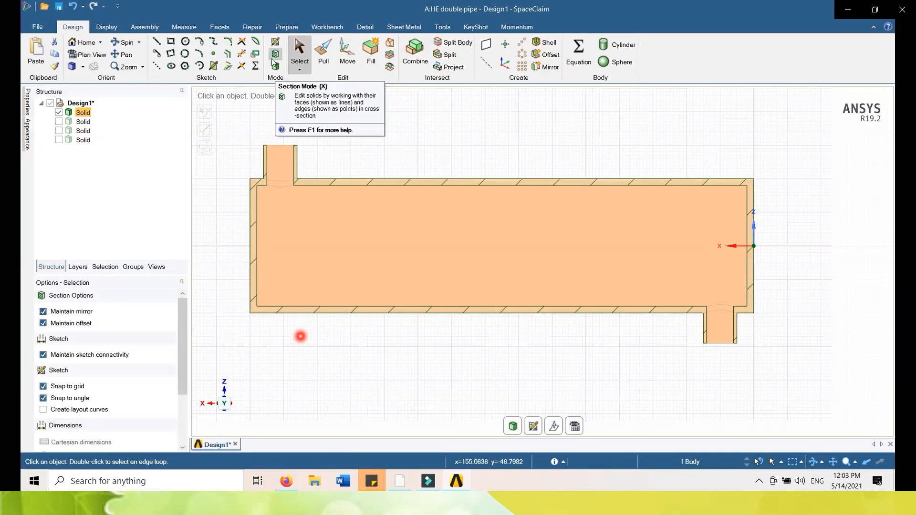
Examine the other solids in cross-section, alone and overlaid, and compare them with the hollowed outer body.
left_click(77, 125)
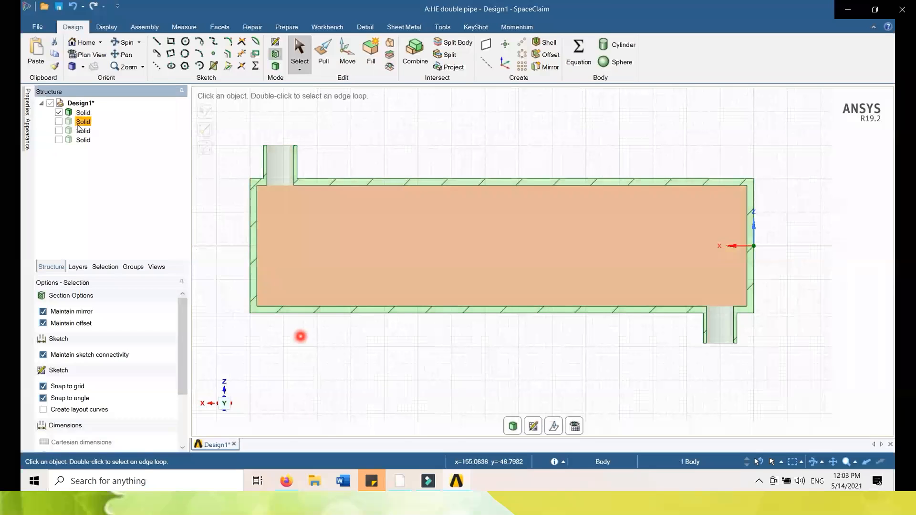
left_click(58, 122)
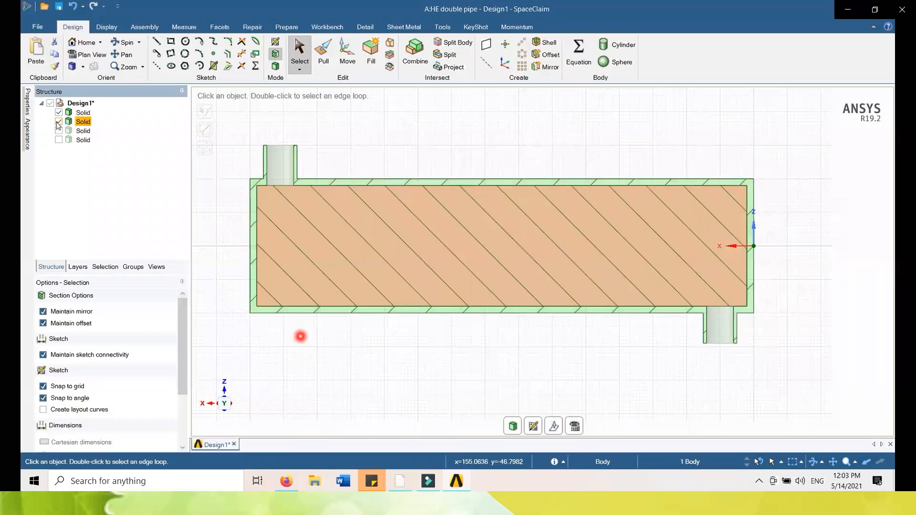
left_click(58, 112)
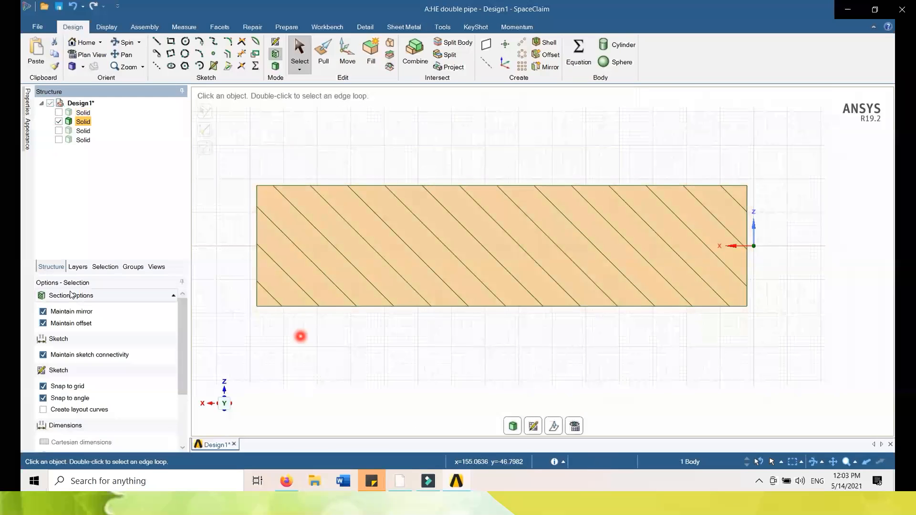
left_click(59, 131)
left_click(58, 122)
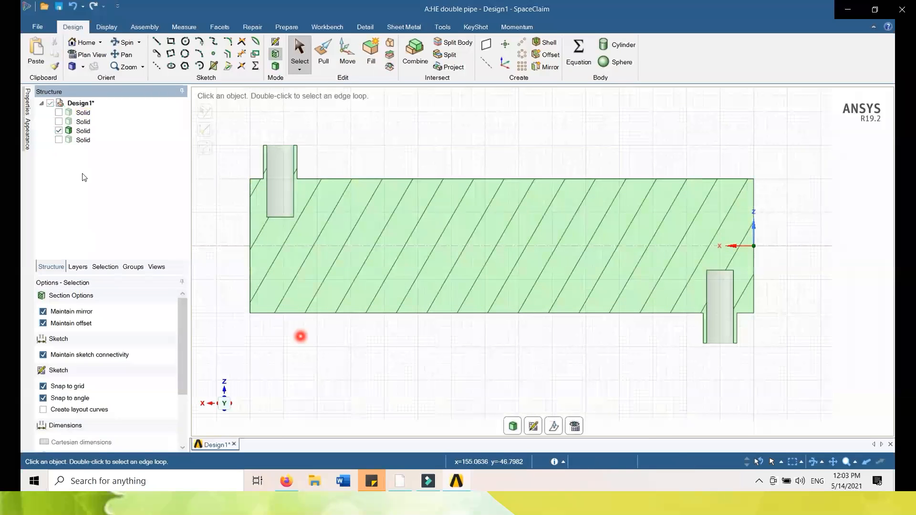
left_click(59, 140)
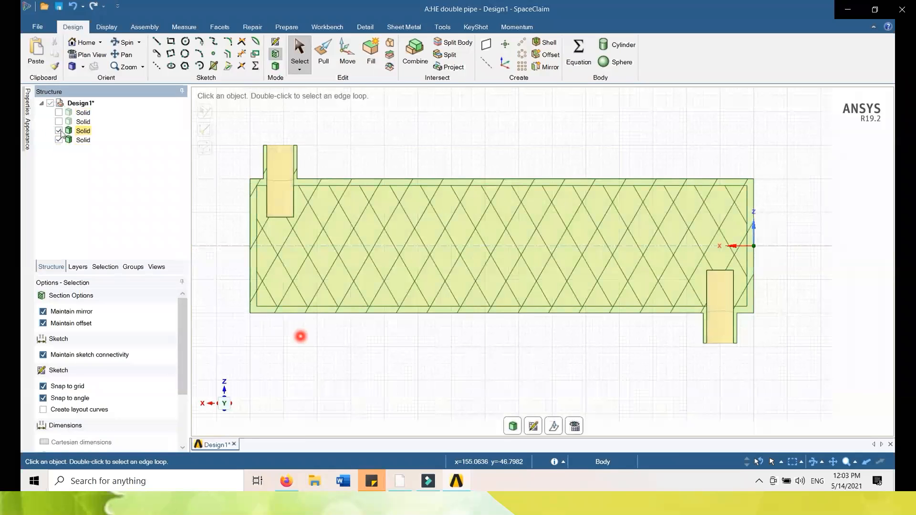
left_click(59, 131)
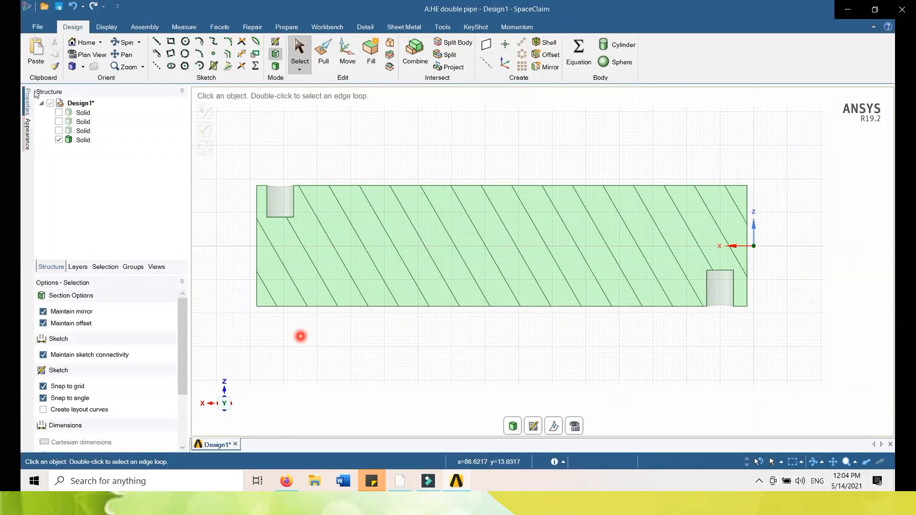
left_click(27, 107)
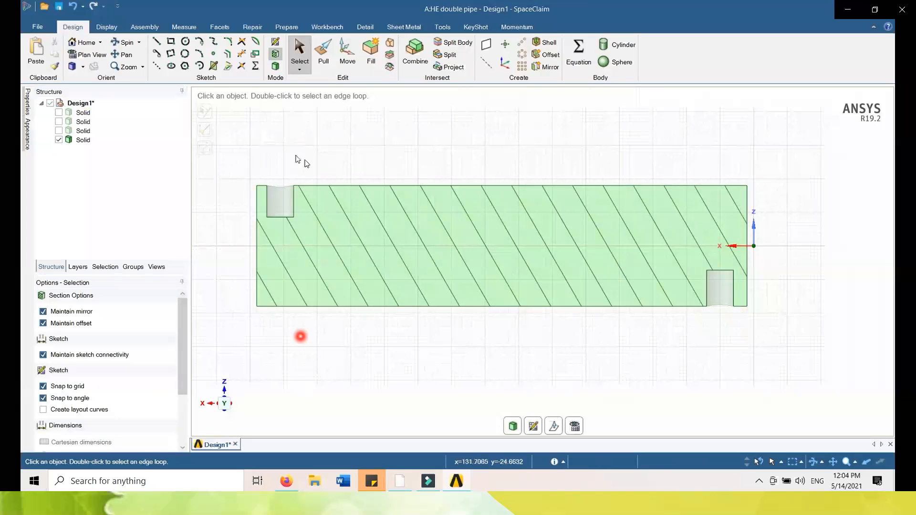
left_click(58, 121)
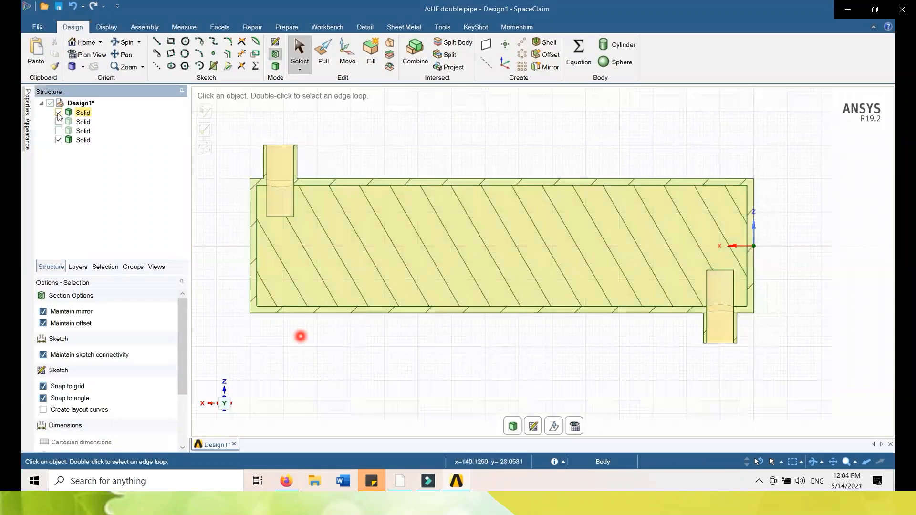
left_click(58, 140)
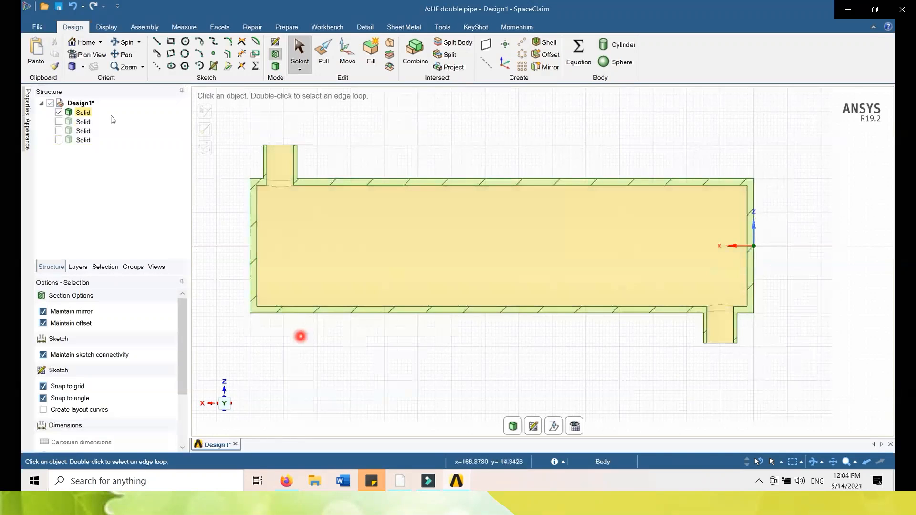
Delete the inner cylinder, the nozzled outer copy and the split-off inner body, keeping only the hollowed outer body.
left_click(58, 112)
left_click(58, 121)
left_click(58, 131)
left_click(59, 140)
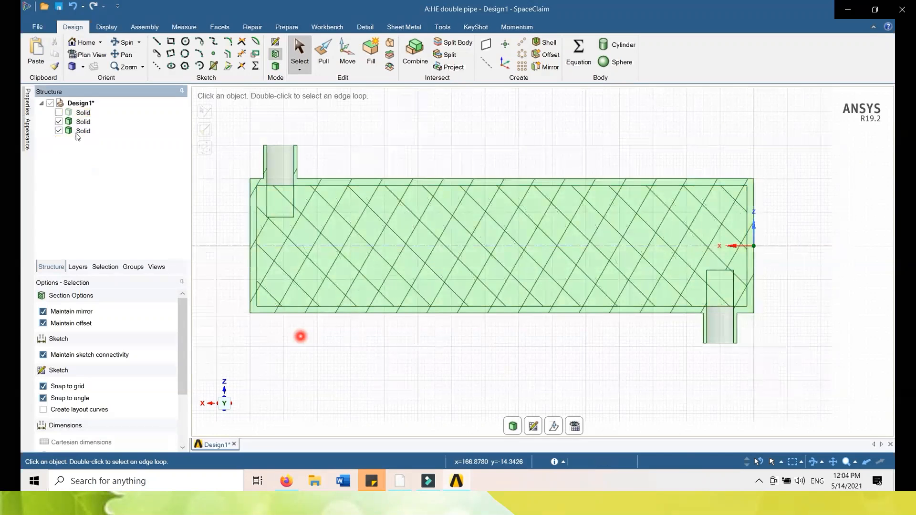
left_click(82, 122)
left_click(82, 131, "ctrl")
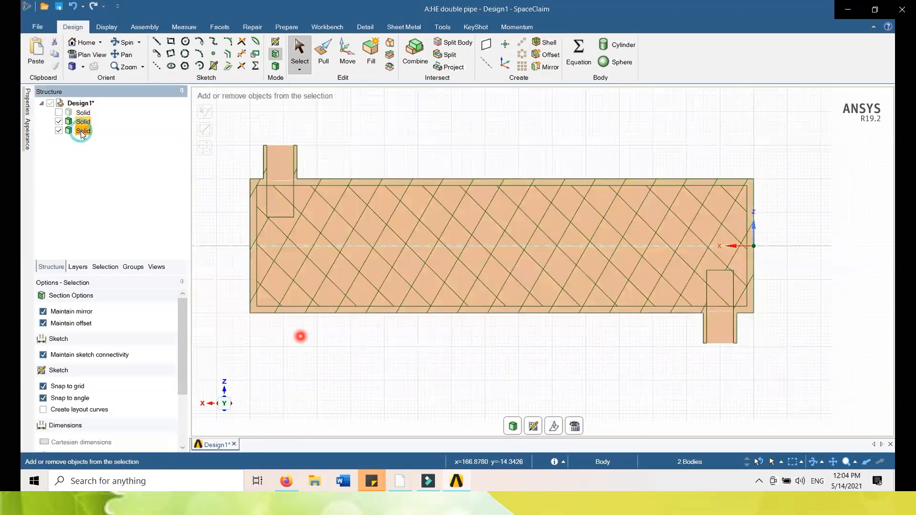
right_click(82, 131)
left_click(108, 184)
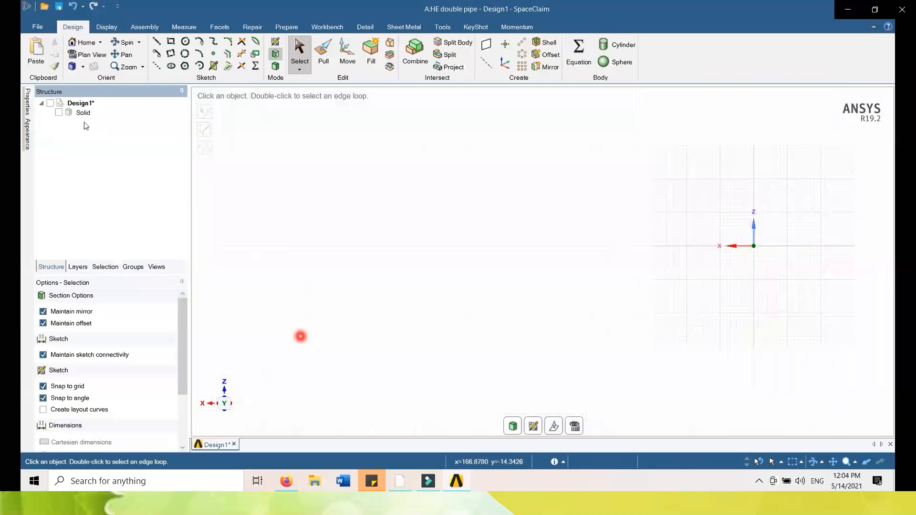
Show the remaining hollowed outer body and rename it Shell.
left_click(58, 112)
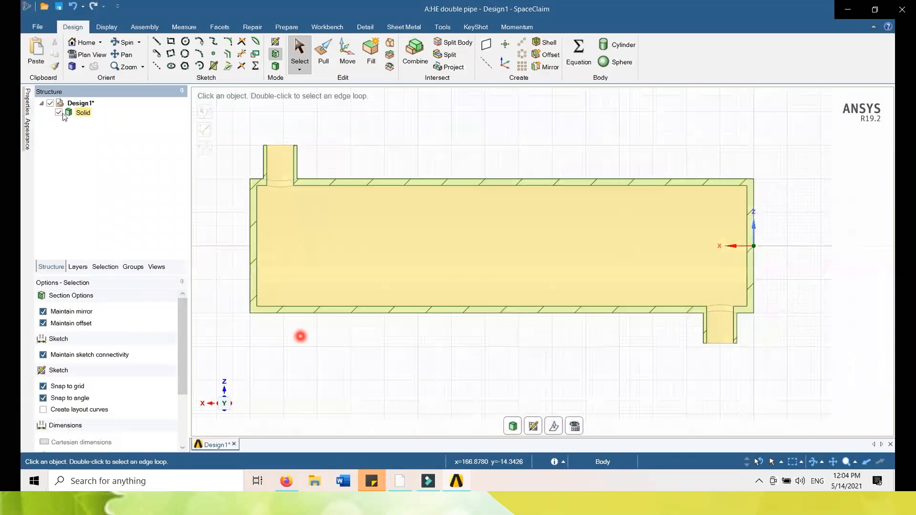
right_click(79, 115)
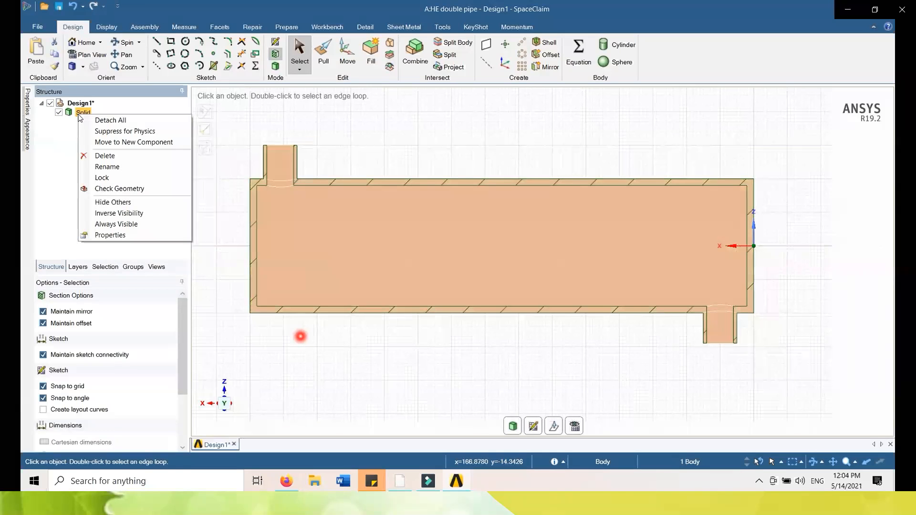
left_click(114, 164)
type("Shell")
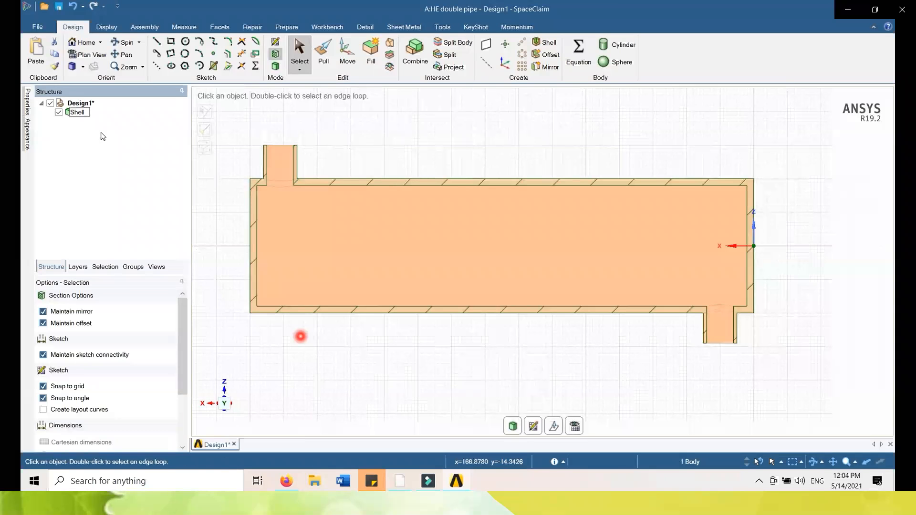
left_click(232, 175)
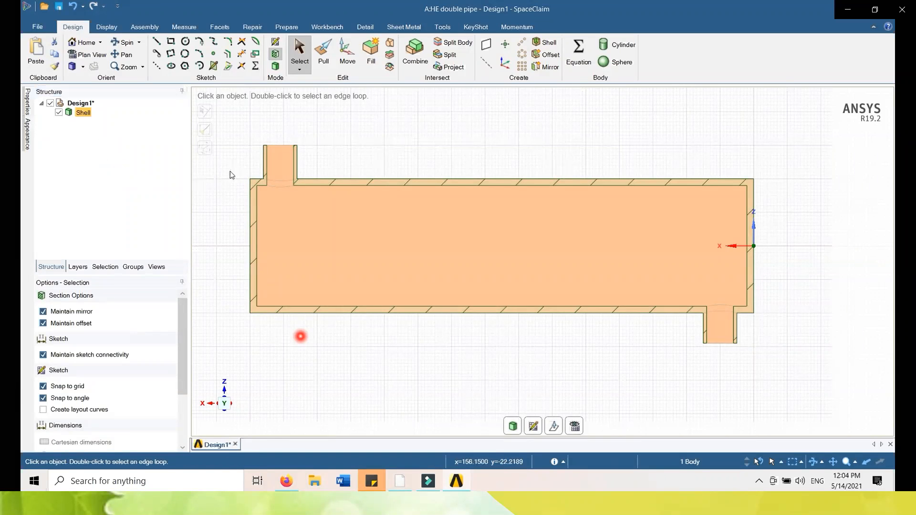
left_click(232, 176)
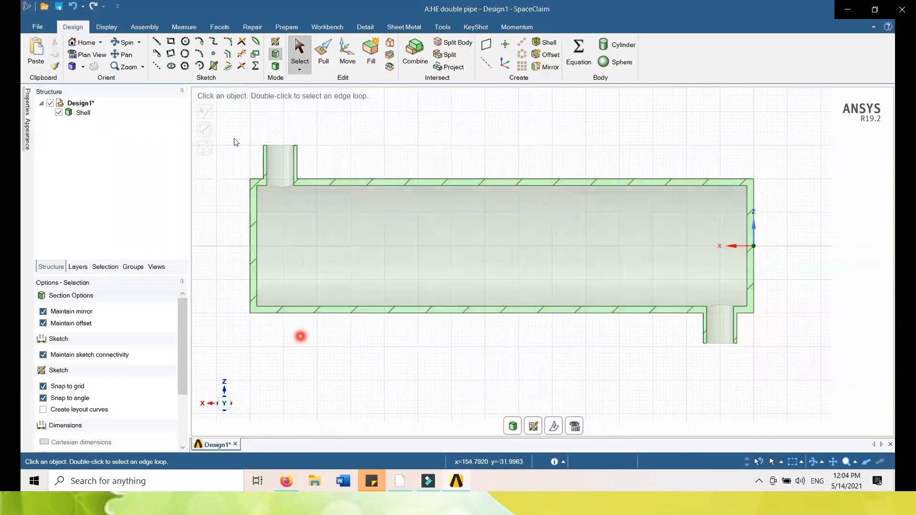
Sketch a nearly horizontal line about 180 mm long below the central axis, extending past both ends of the shell.
left_click(276, 43)
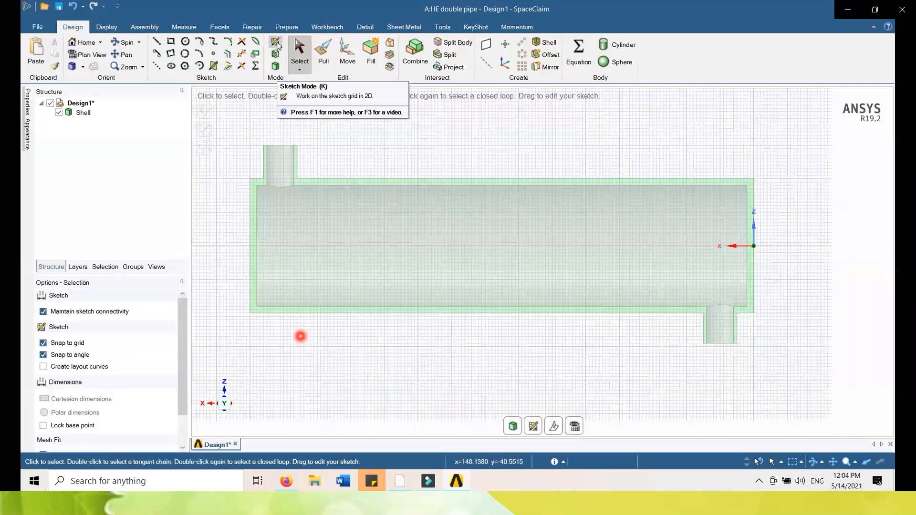
left_click(156, 41)
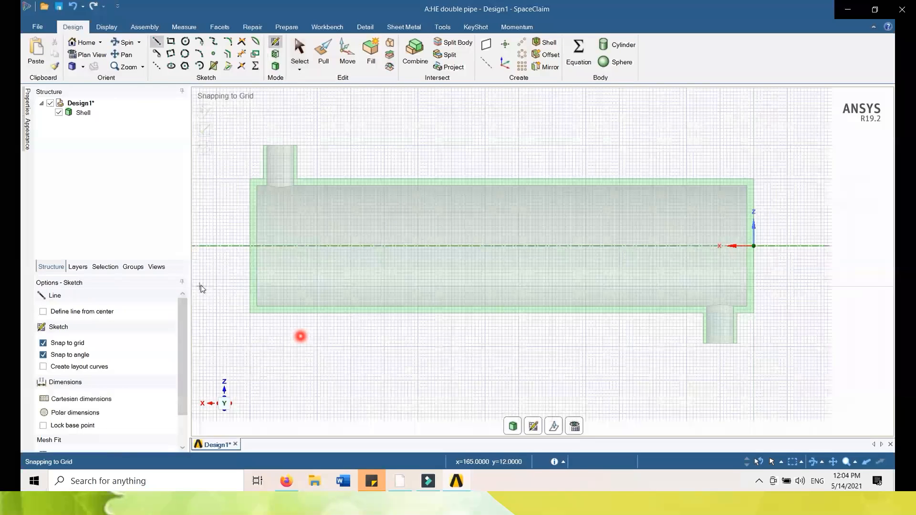
scroll(360, 304, "down", 2)
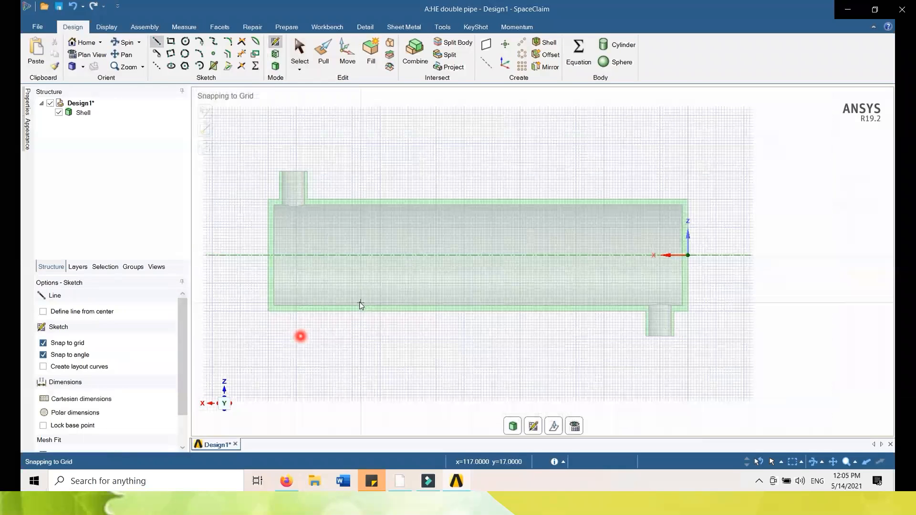
left_click(212, 289)
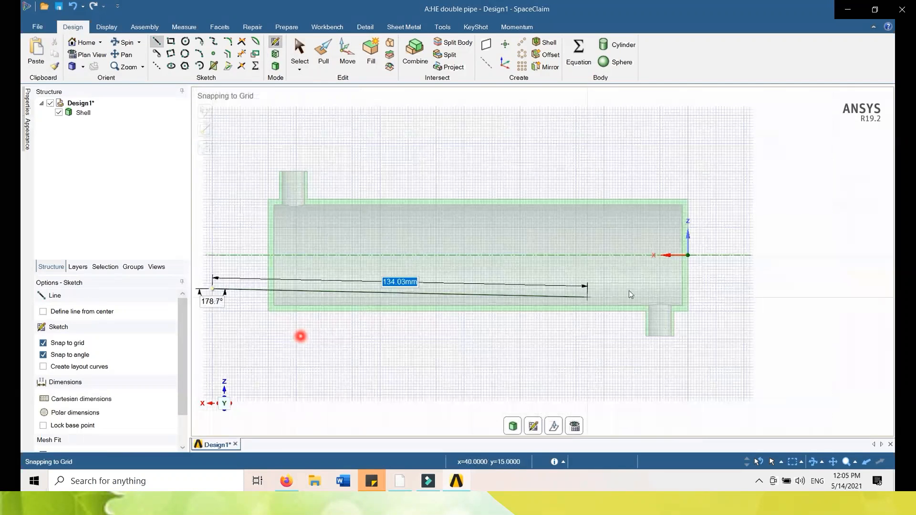
left_click(715, 298)
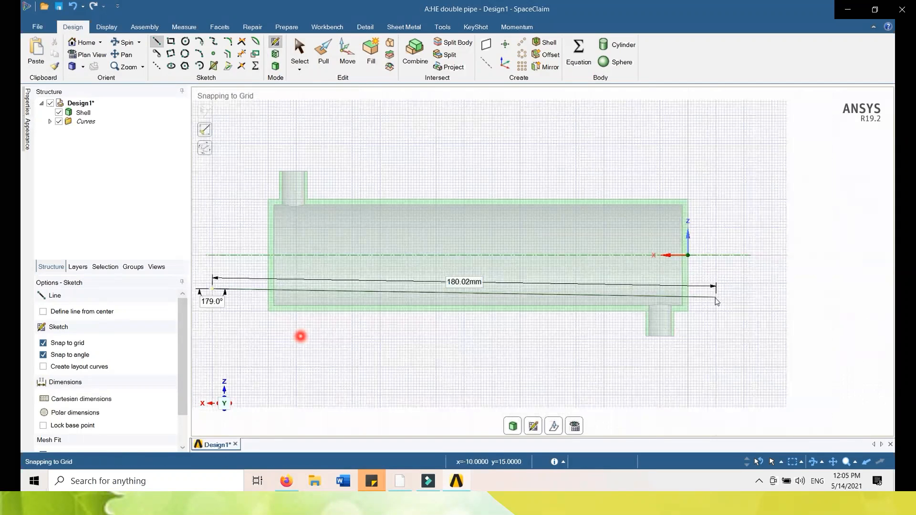
key("ctrl+z")
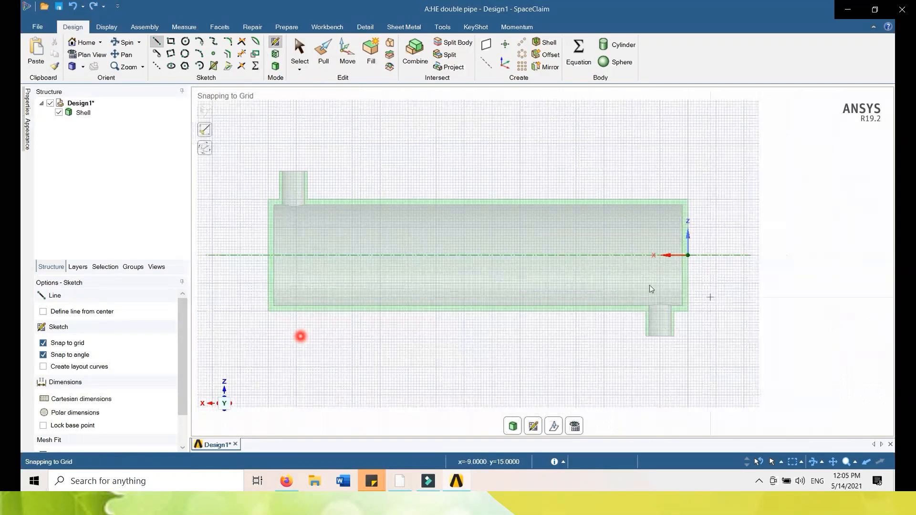
left_click(171, 42)
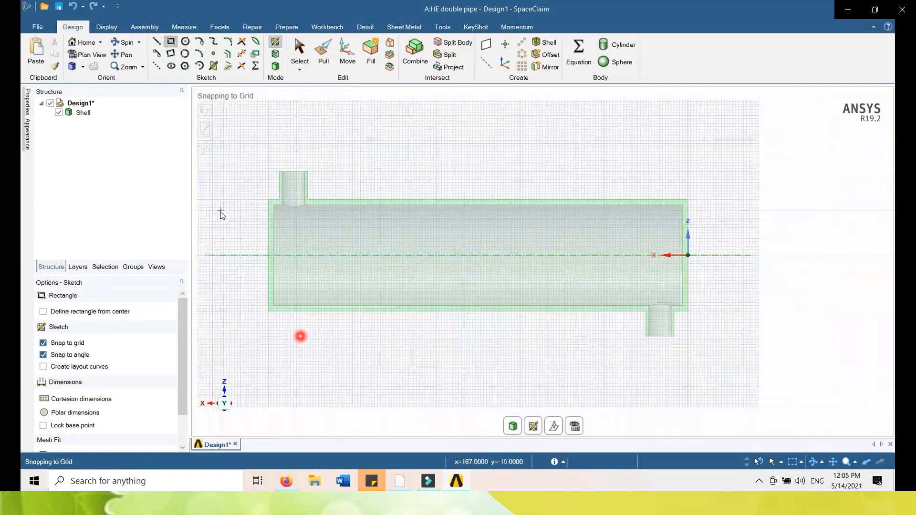
left_click(212, 210)
left_click(701, 224)
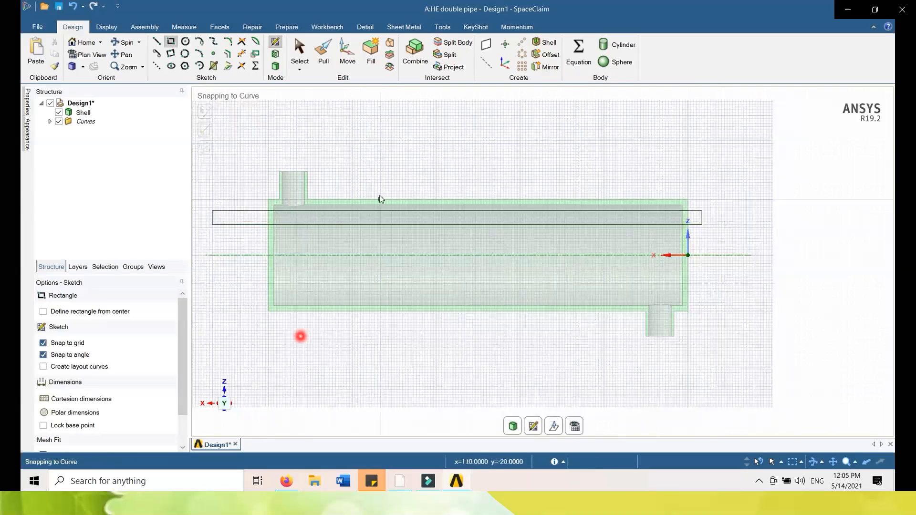
key("ctrl+z")
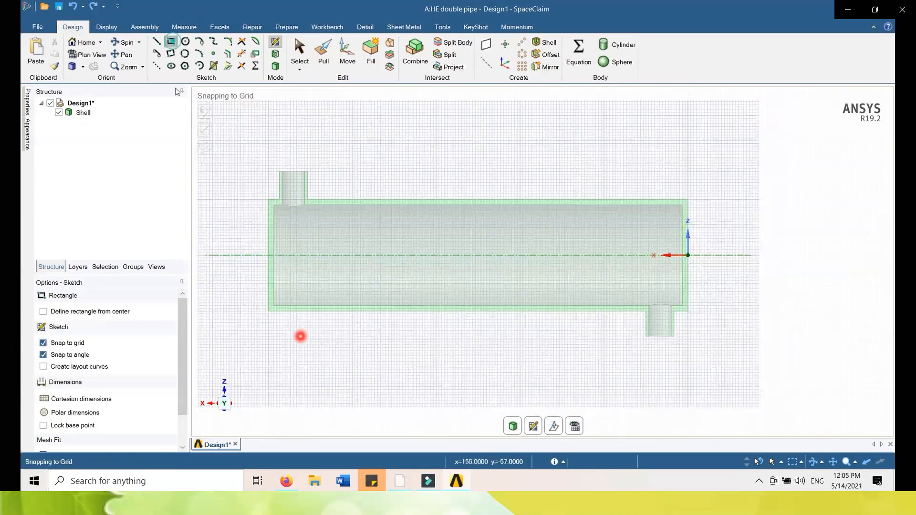
left_click(219, 213)
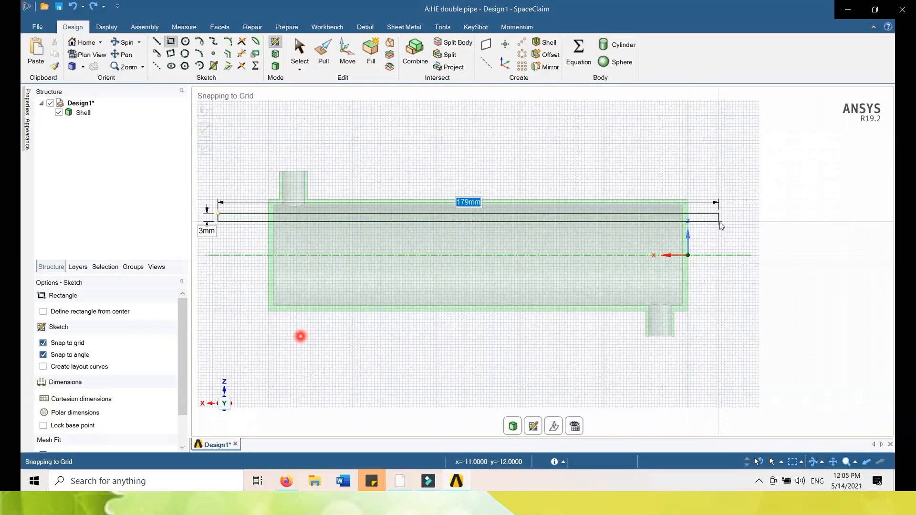
left_click(722, 226)
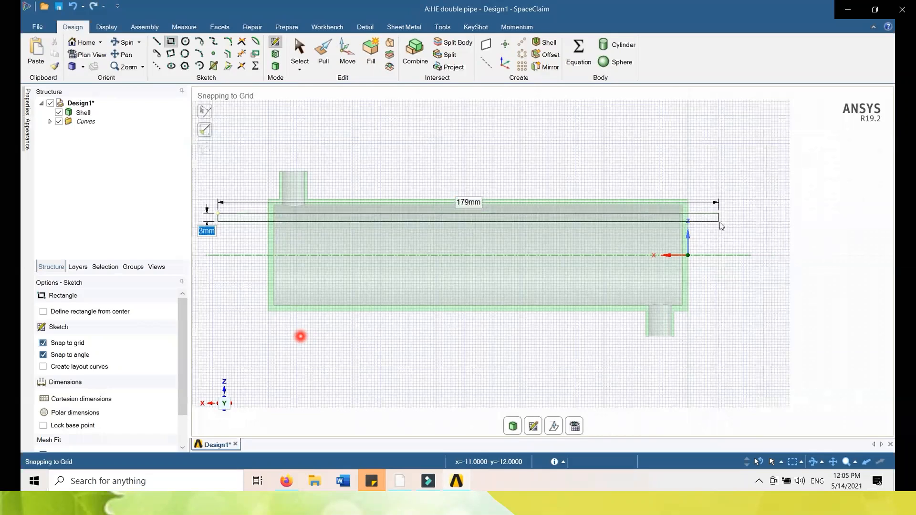
key("ctrl+z")
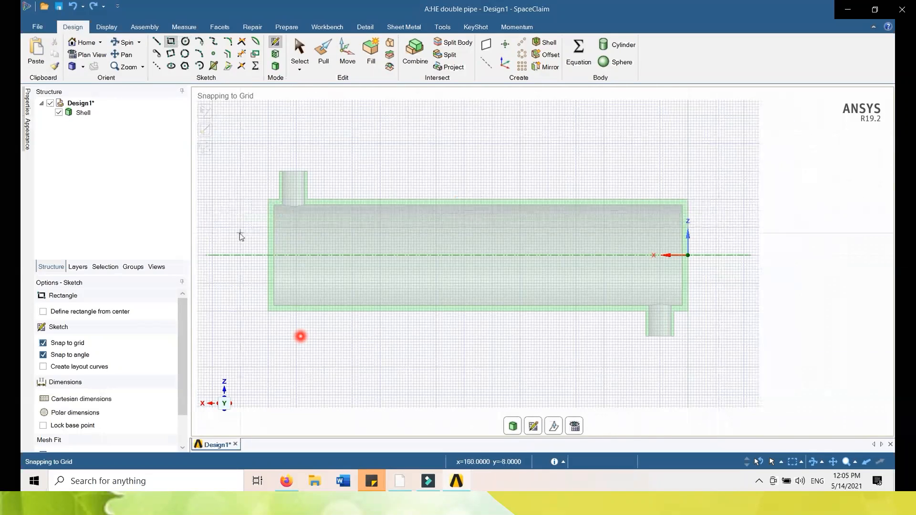
Sketch a thin rectangle about 188 mm by 3 mm above the central axis, extending past both shell ends, and turn it into a surface.
left_click(213, 219)
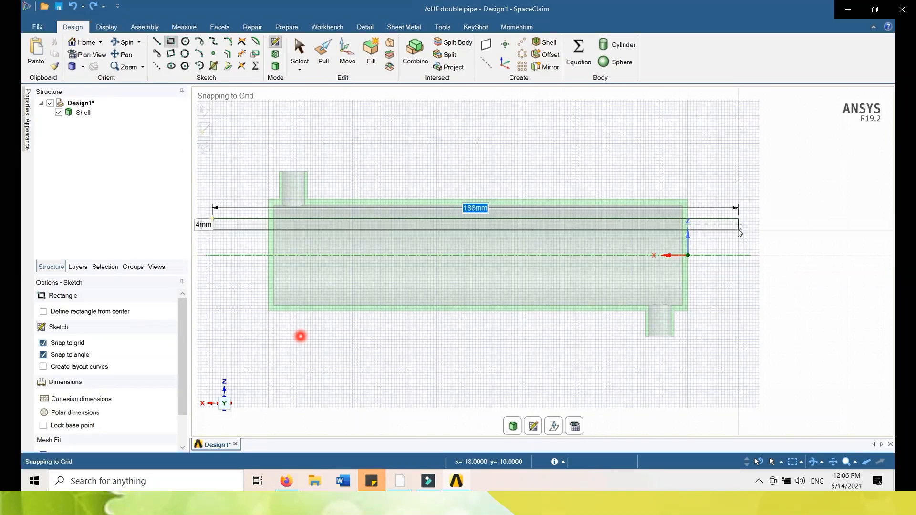
left_click(739, 232)
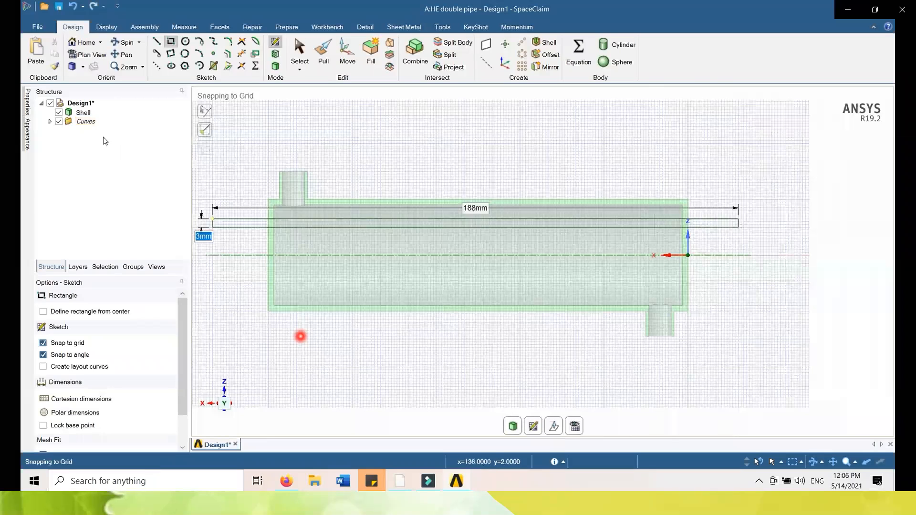
left_click(300, 52)
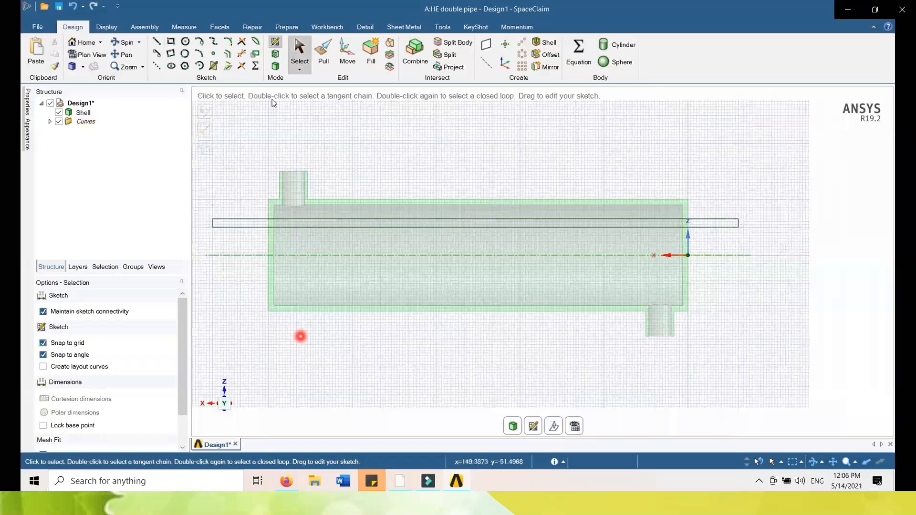
left_click(275, 66)
left_click(241, 227)
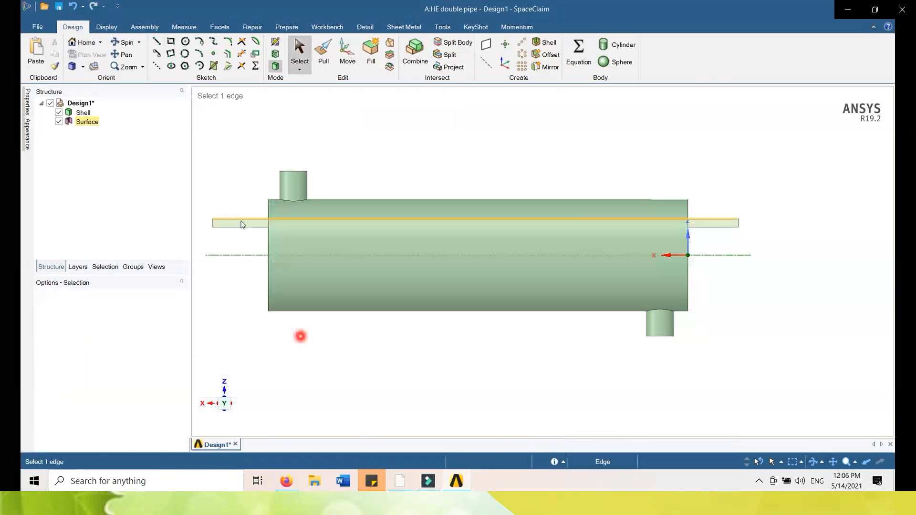
Try to revolve the thin rectangular surface fully around the central axis with Pull to form the inner pipe.
left_click(89, 123)
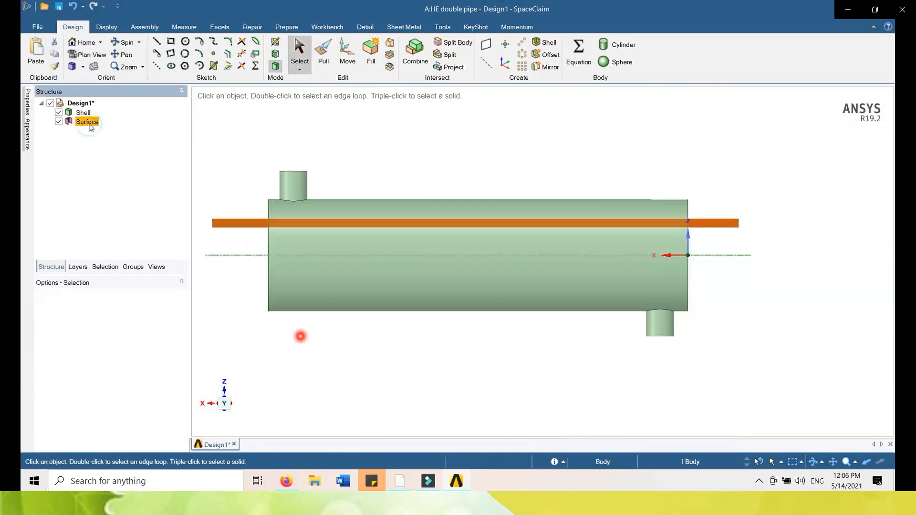
left_click(323, 54)
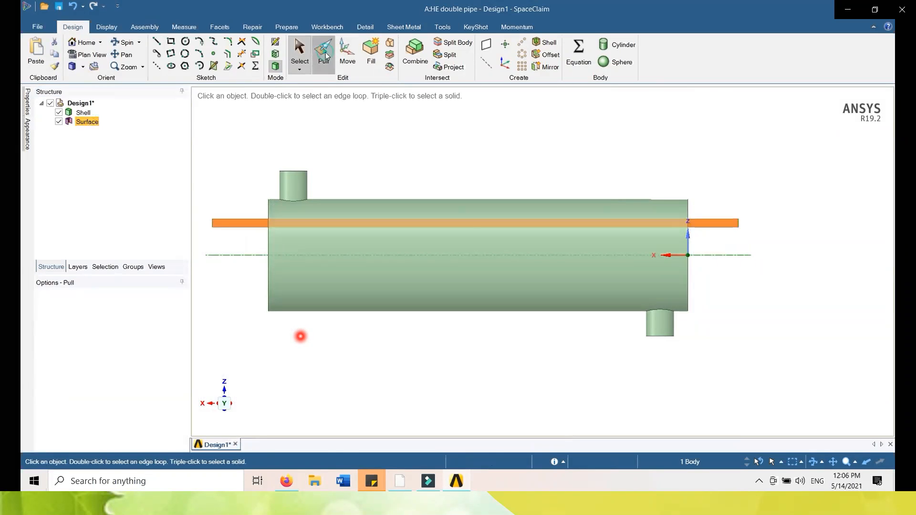
left_click(222, 139)
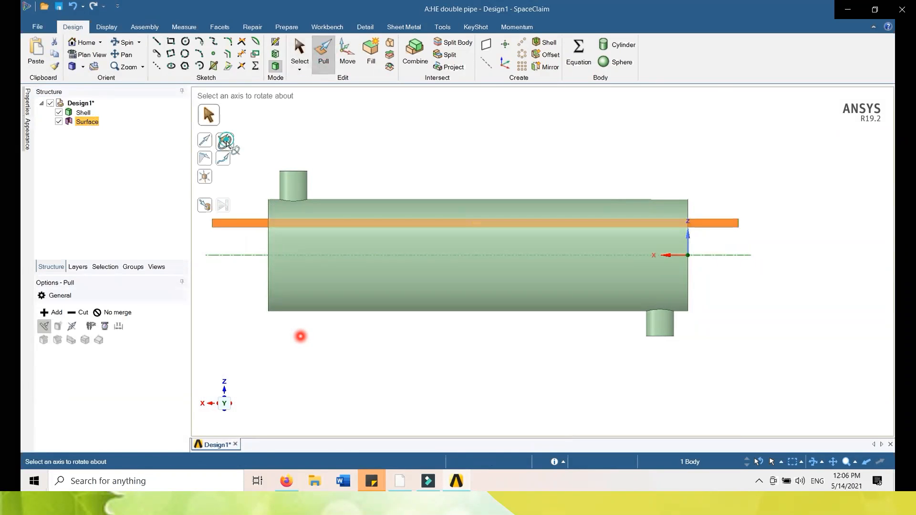
left_click(231, 255)
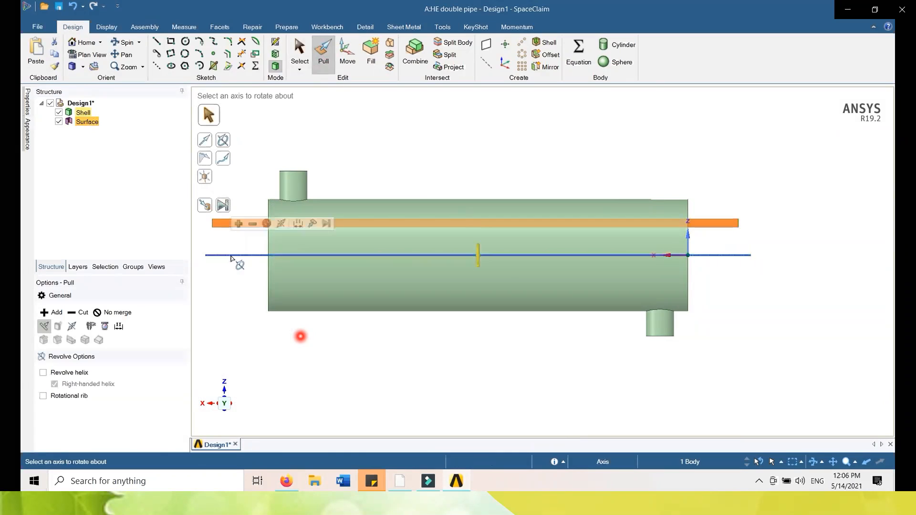
left_click(223, 206)
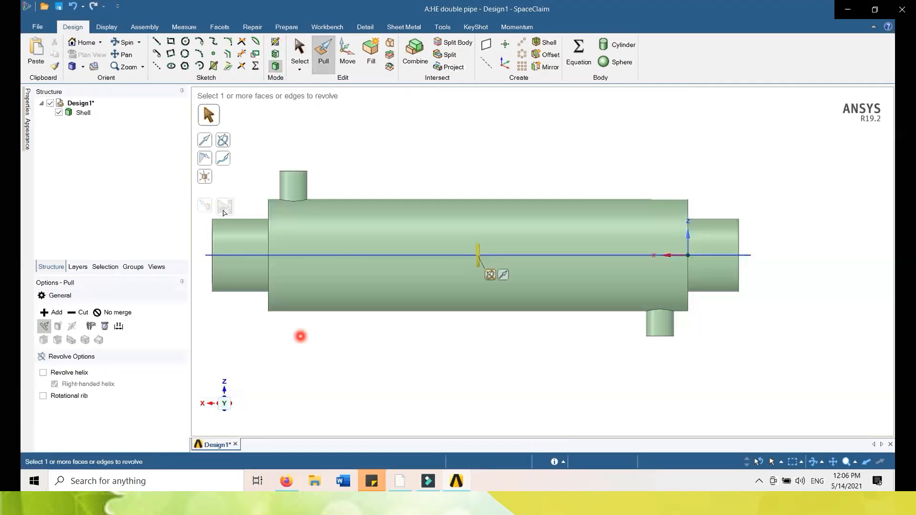
left_click(295, 48)
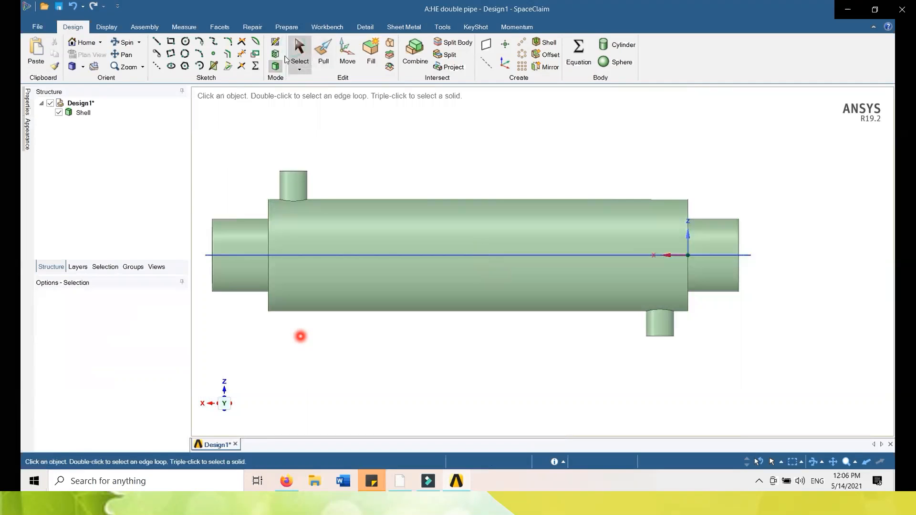
Examine the revolved pipe together with the shell in cross-section from several angles.
left_click(200, 255)
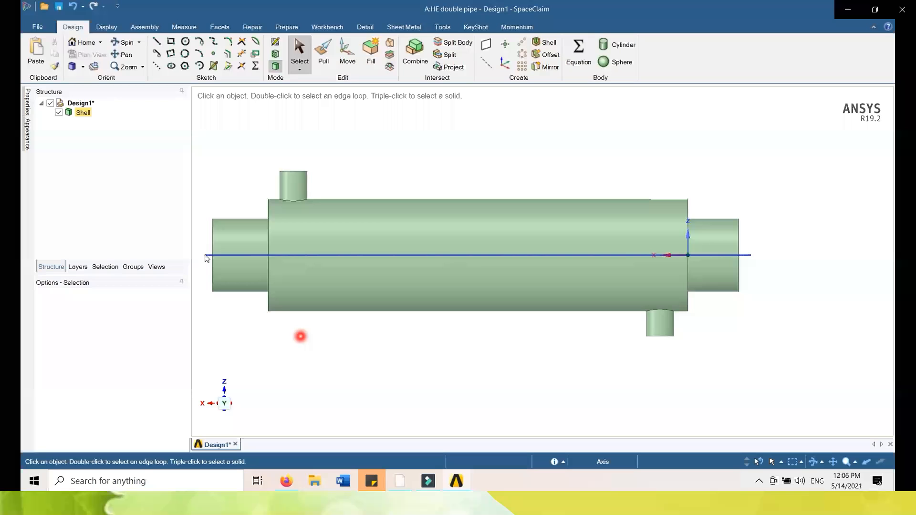
left_click(275, 42)
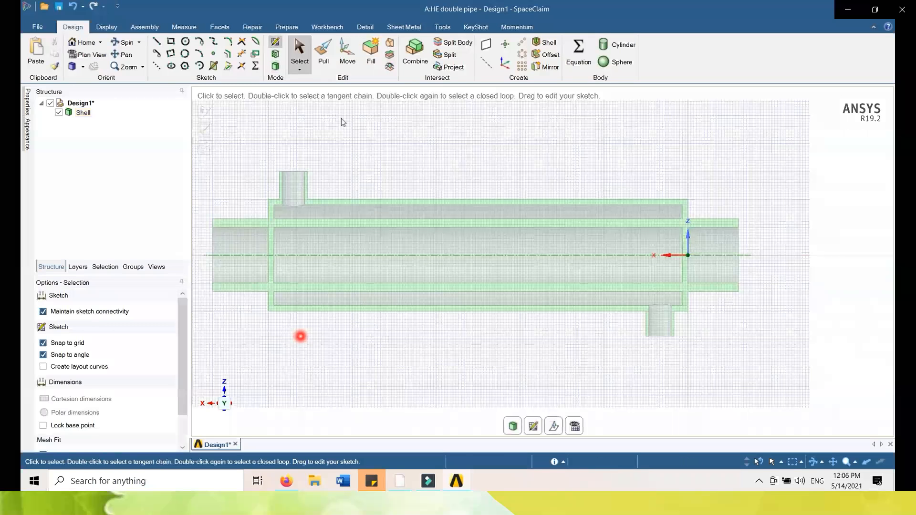
left_click(275, 53)
middle_click_drag(536, 338, 498, 346)
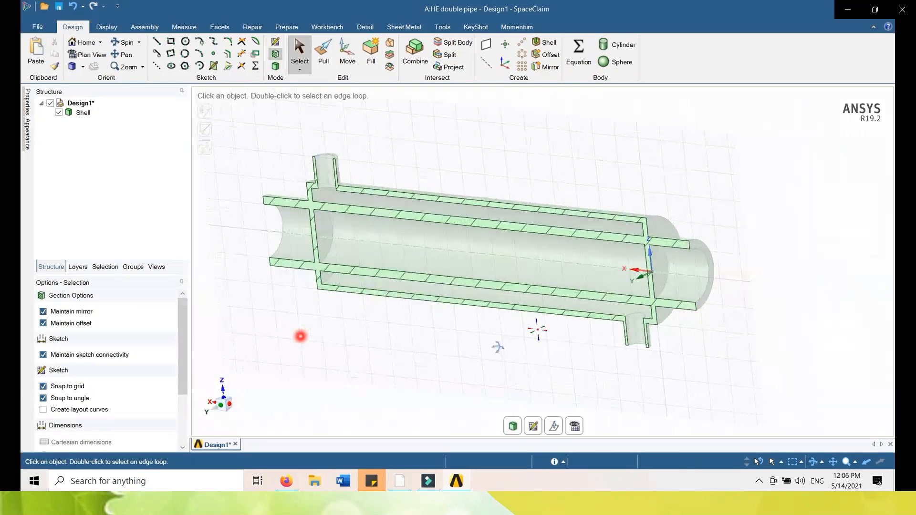
middle_click_drag(498, 346, 464, 355)
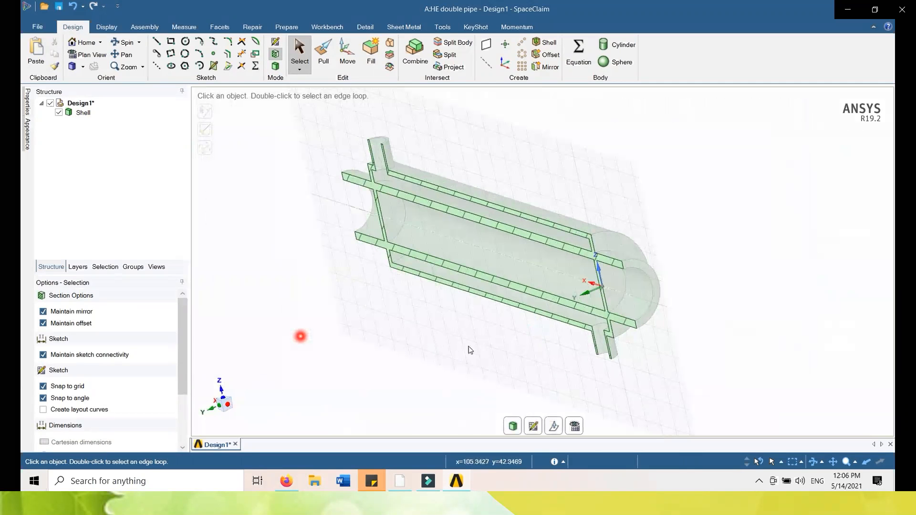
middle_click_drag(467, 346, 587, 323)
middle_click_drag(548, 357, 409, 380)
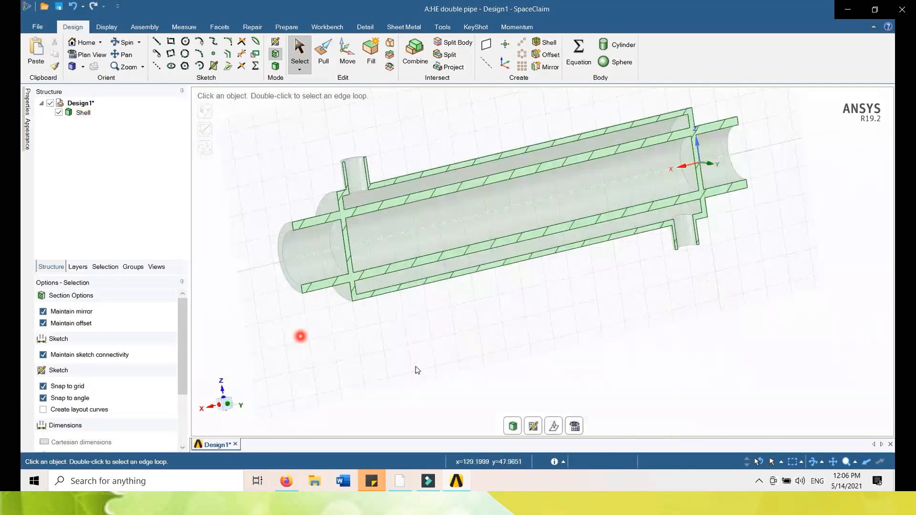
left_click(574, 428)
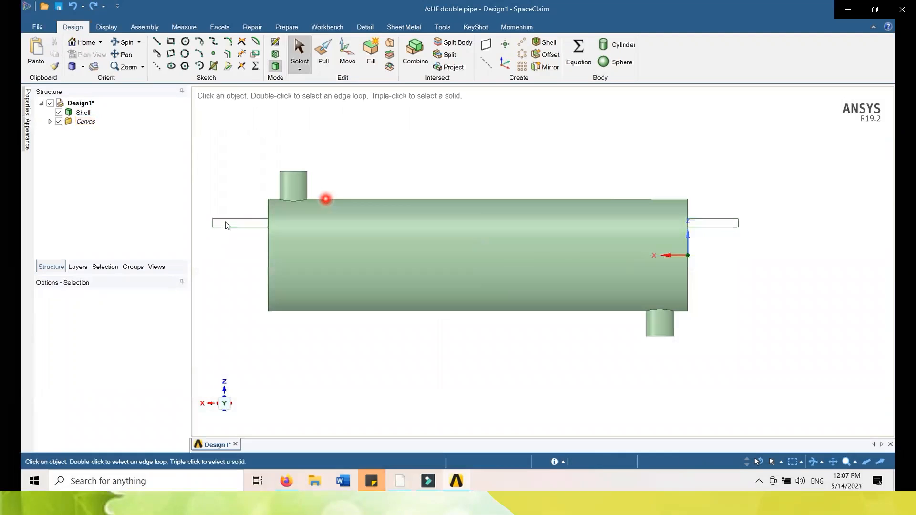
Show the shell in cross-section through the central axis, together with the sketched pipe-wall rectangle.
left_click(275, 53)
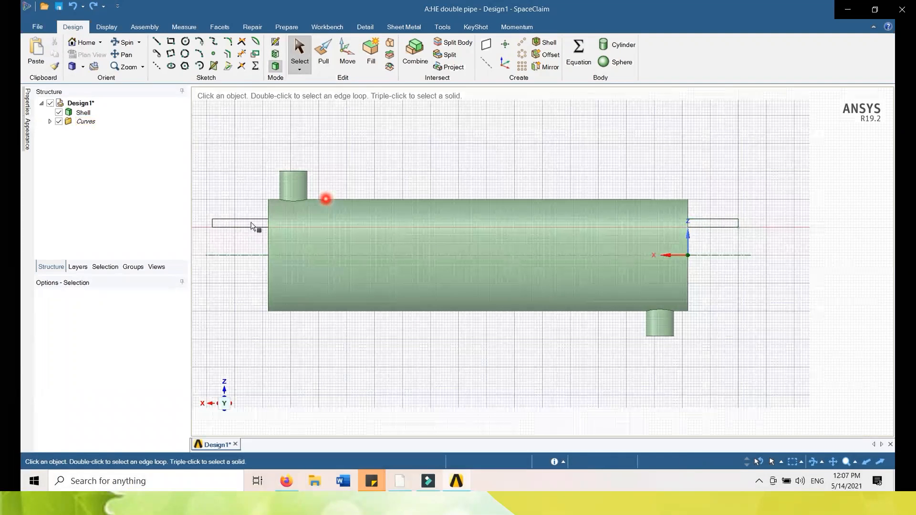
left_click(84, 113)
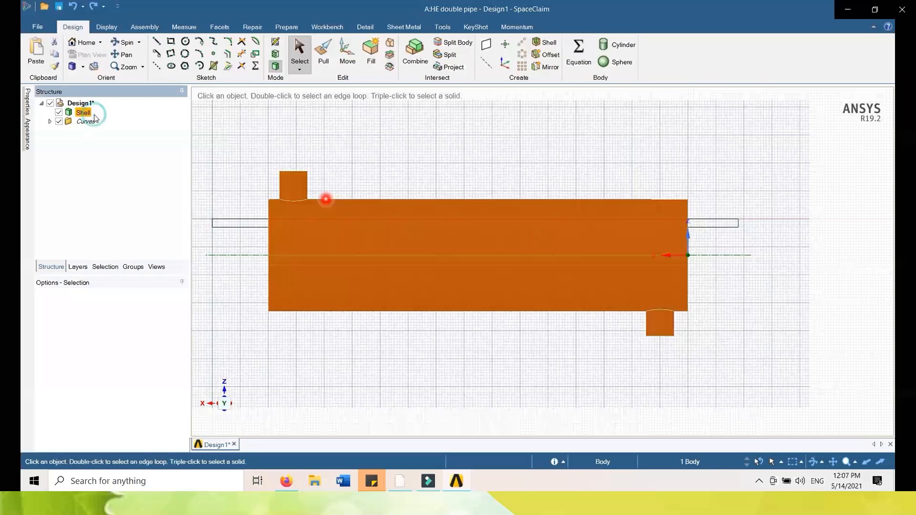
left_click(225, 256)
left_click(224, 257)
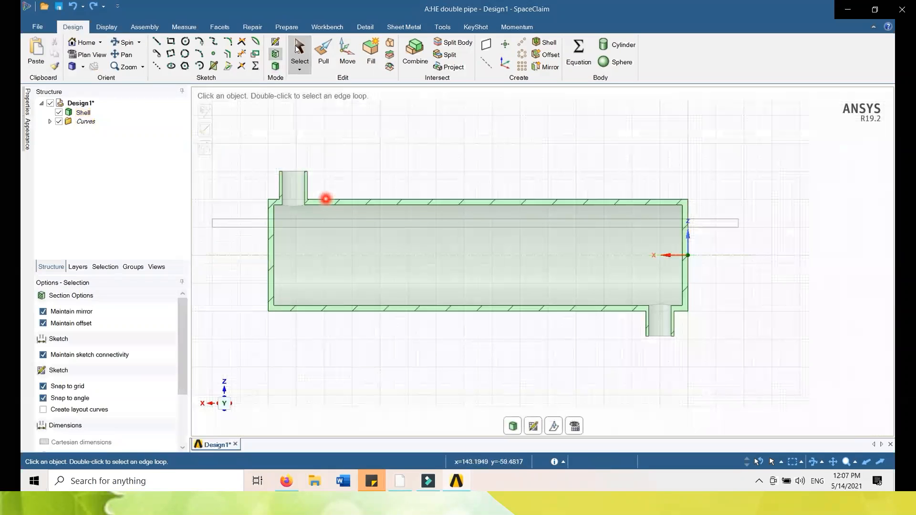
left_click(253, 224)
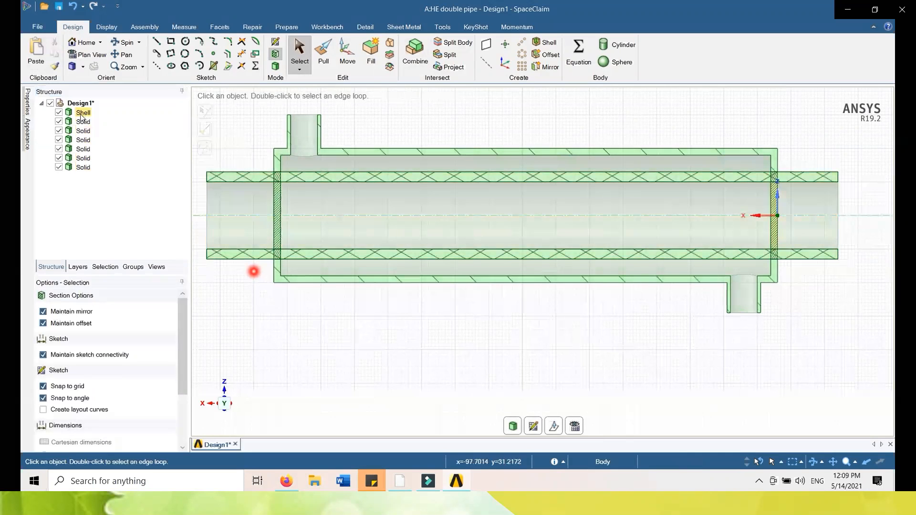
Hide the Shell body and all six solids in the model.
left_click(59, 167)
left_click(59, 158)
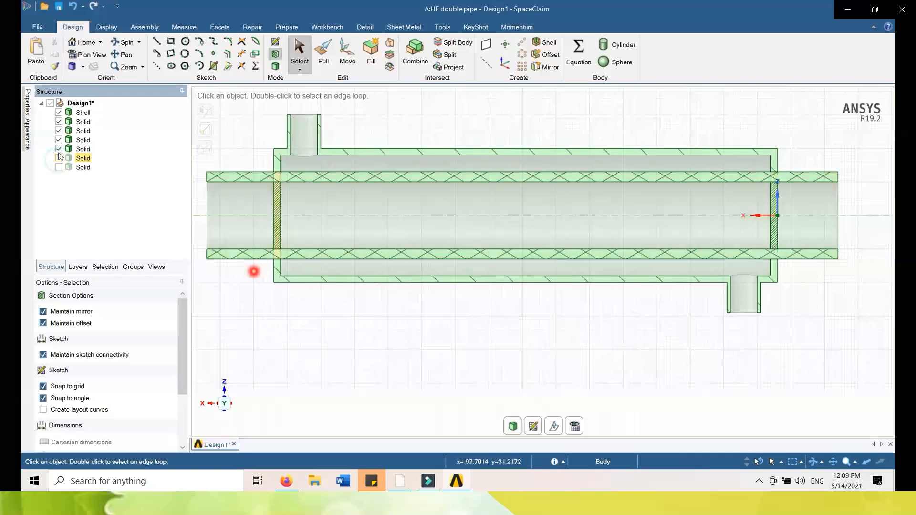
left_click(59, 149)
left_click(58, 140)
left_click(59, 130)
left_click(59, 122)
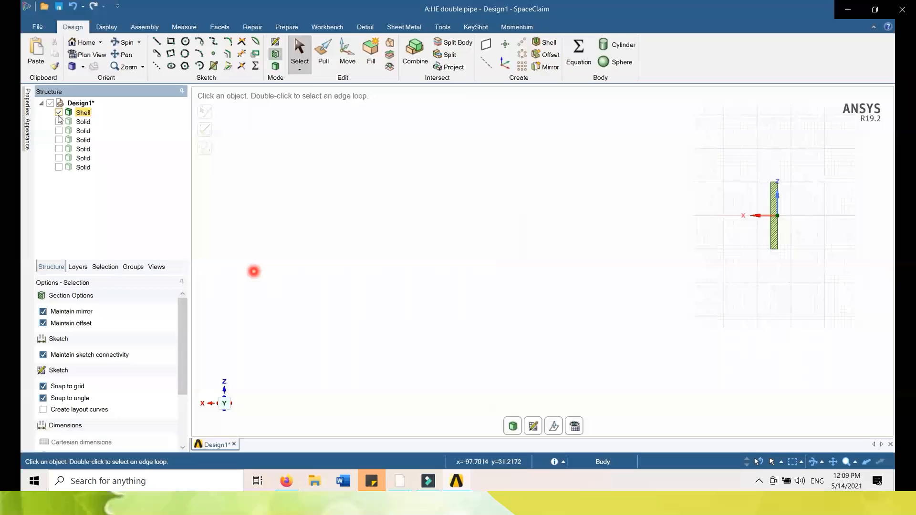
left_click(58, 113)
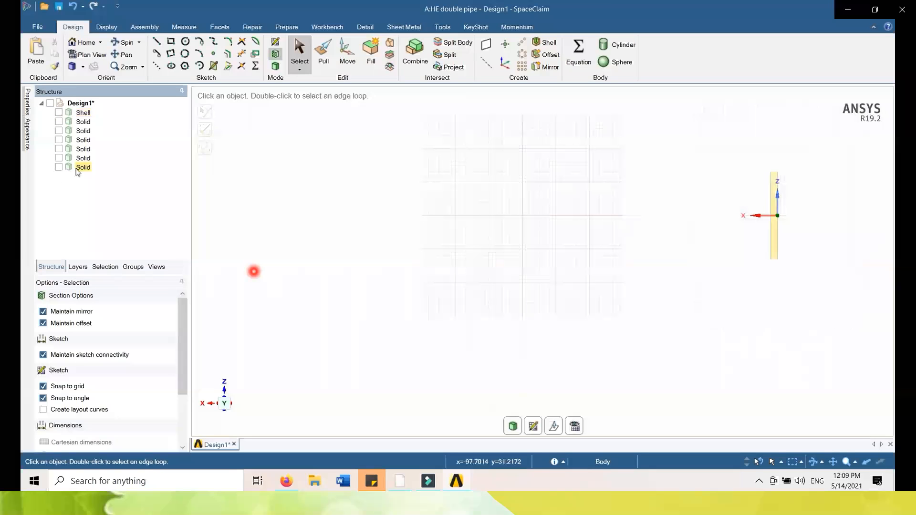
Show only the two small ring solids at the shell's end walls and compare them with the nozzled outer solid.
left_click(58, 168)
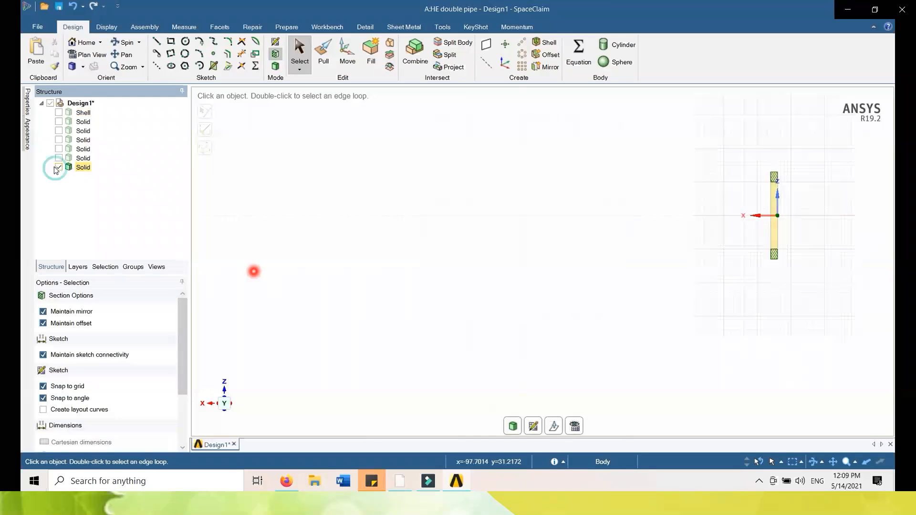
left_click(58, 159)
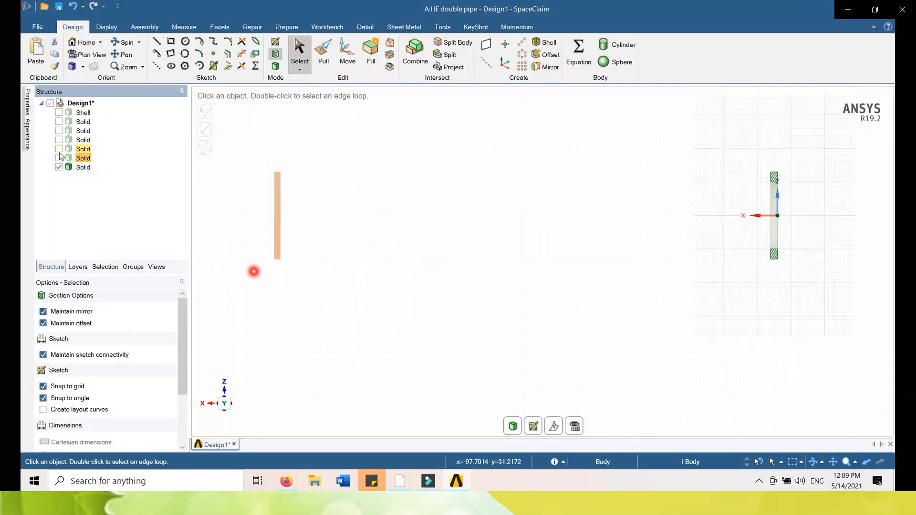
left_click(58, 158)
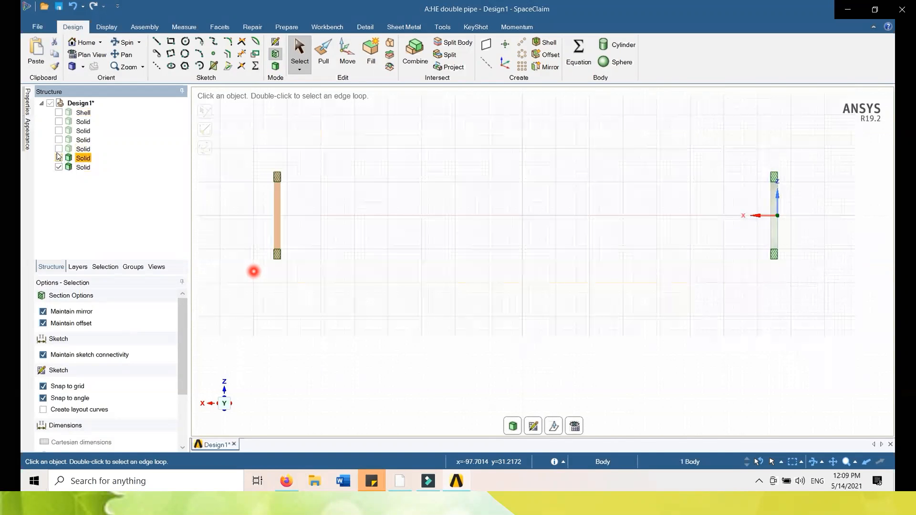
left_click(58, 151)
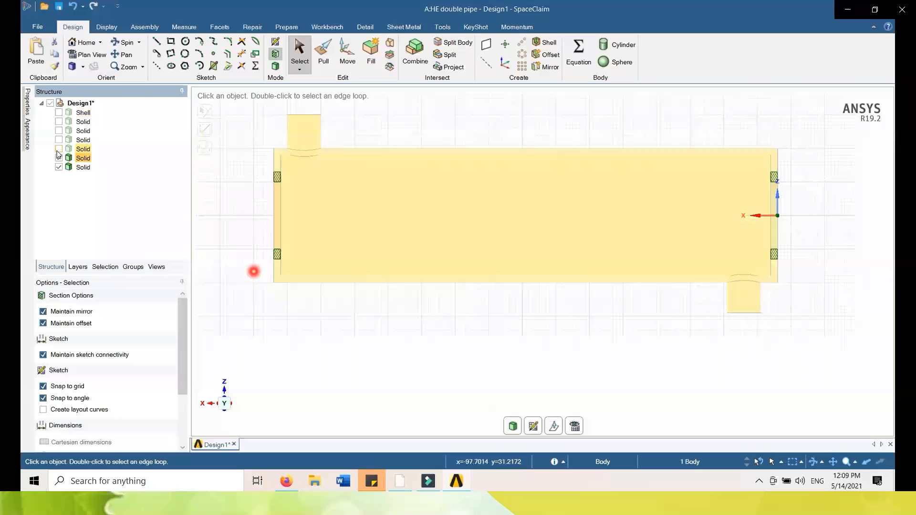
left_click(58, 150)
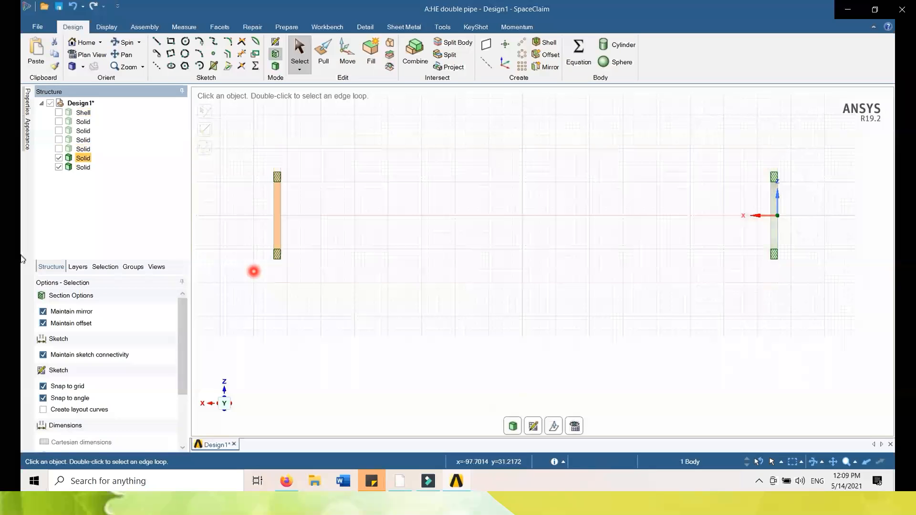
Delete the two small ring solids at the shell's end walls.
left_click(84, 168, "ctrl")
right_click(85, 167)
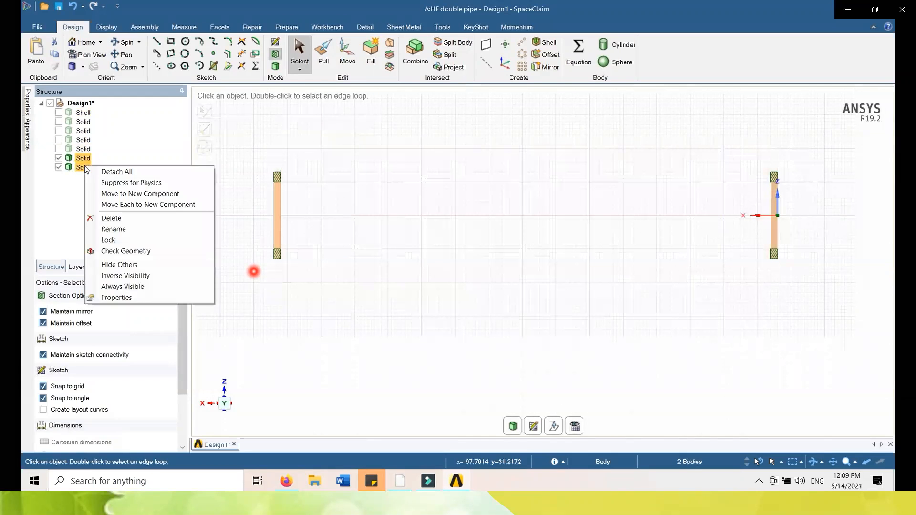
left_click(117, 219)
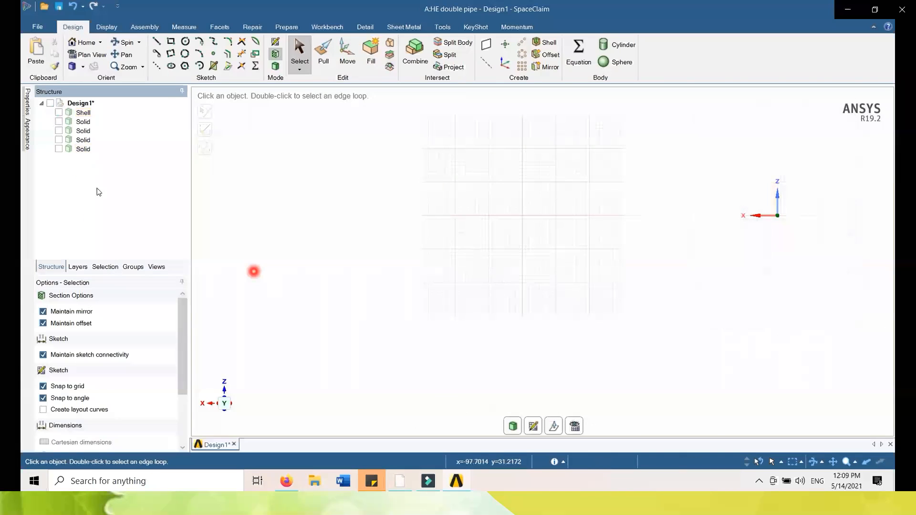
Isolate the thin disc solid in the shell's end-wall opening farthest from the origin and delete it.
left_click(70, 150)
left_click(58, 149)
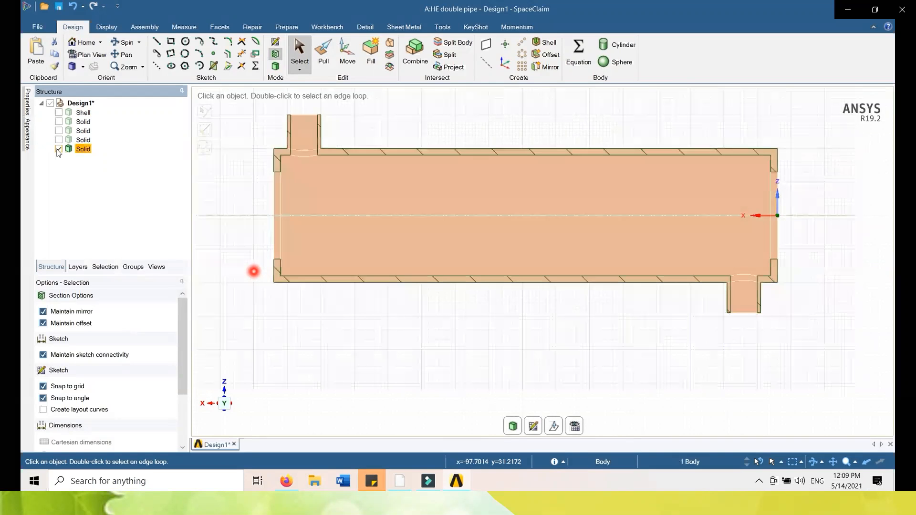
left_click(59, 149)
left_click(61, 140)
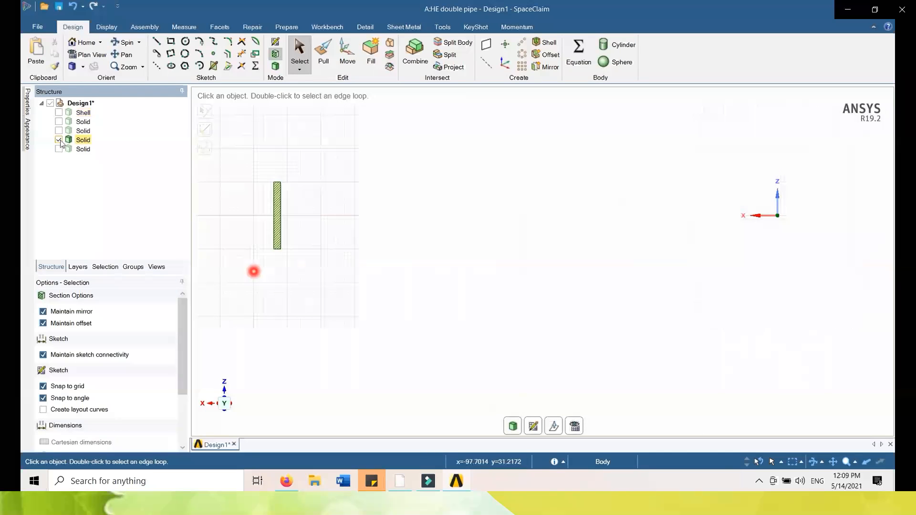
right_click(60, 142)
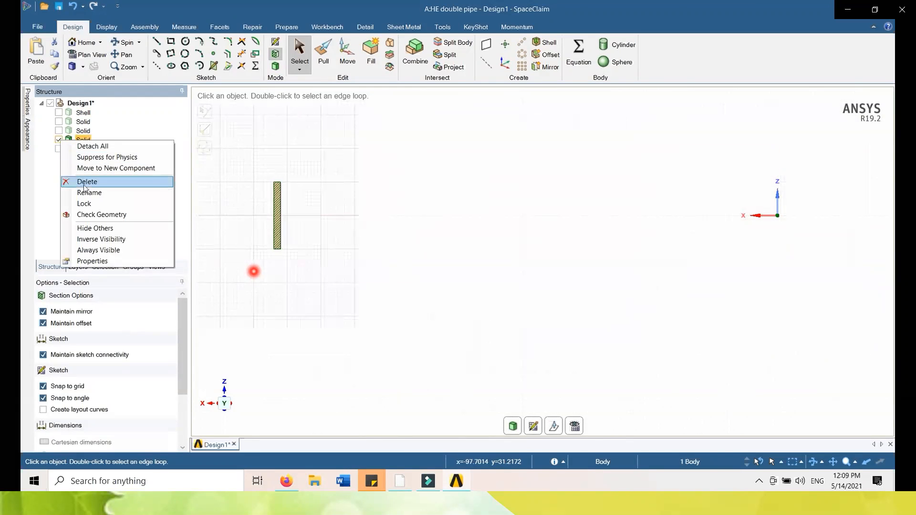
left_click(84, 186)
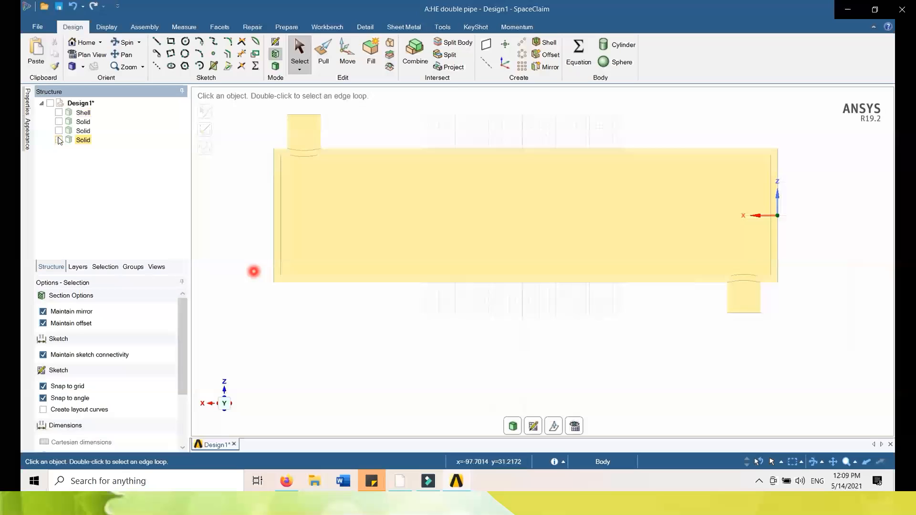
Check the remaining bodies one by one, then isolate the disc-shaped Shell body at the origin end and delete it.
left_click(58, 131)
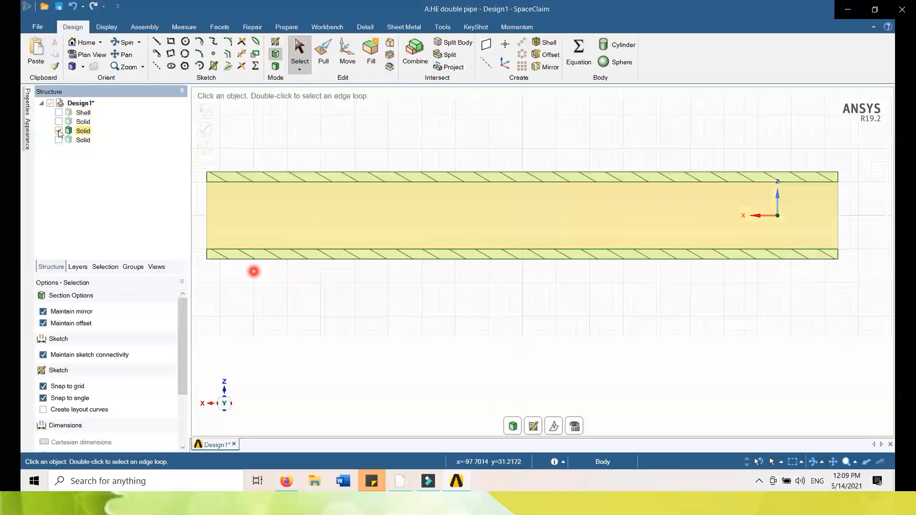
left_click(58, 123)
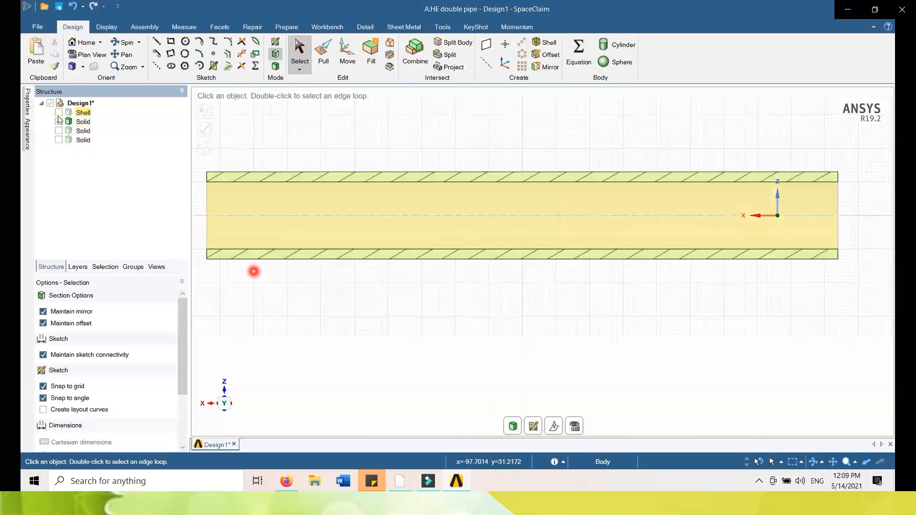
left_click(59, 113)
left_click(58, 139)
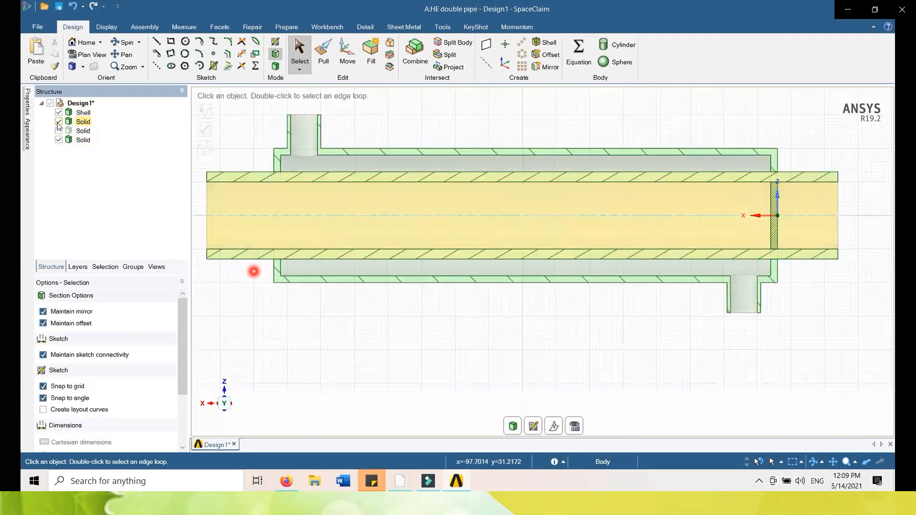
left_click(58, 122)
left_click(58, 113)
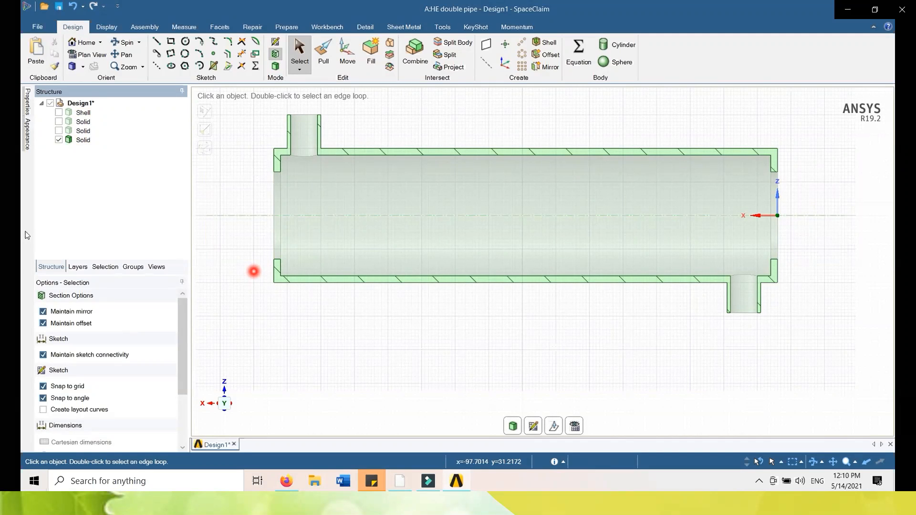
left_click(59, 140)
left_click(59, 114)
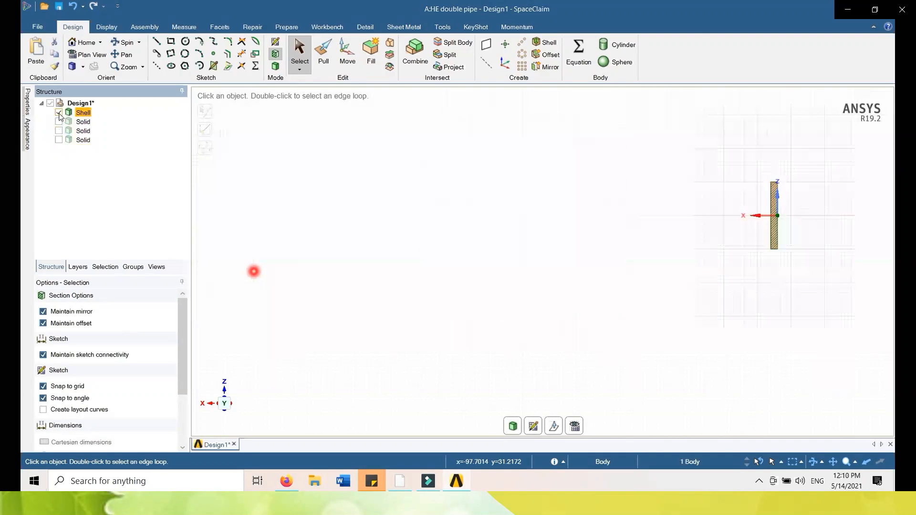
right_click(60, 114)
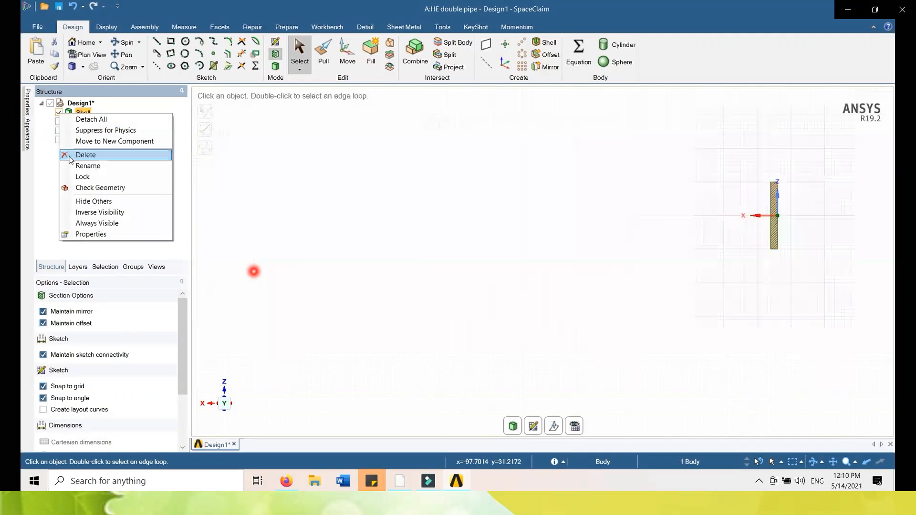
left_click(69, 156)
Delete the duplicate pipe solid listed first and show the remaining pipe together with the nozzled outer solid.
left_click(59, 122)
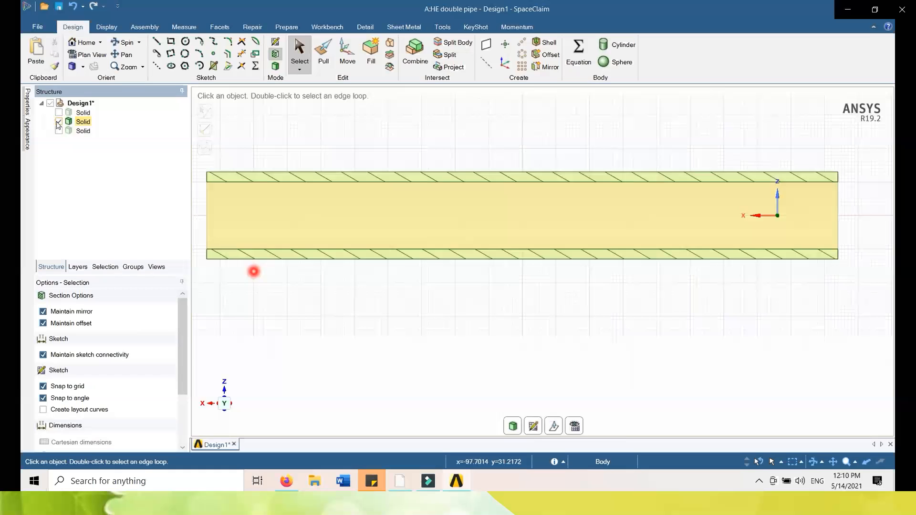
left_click(59, 113)
left_click(59, 122)
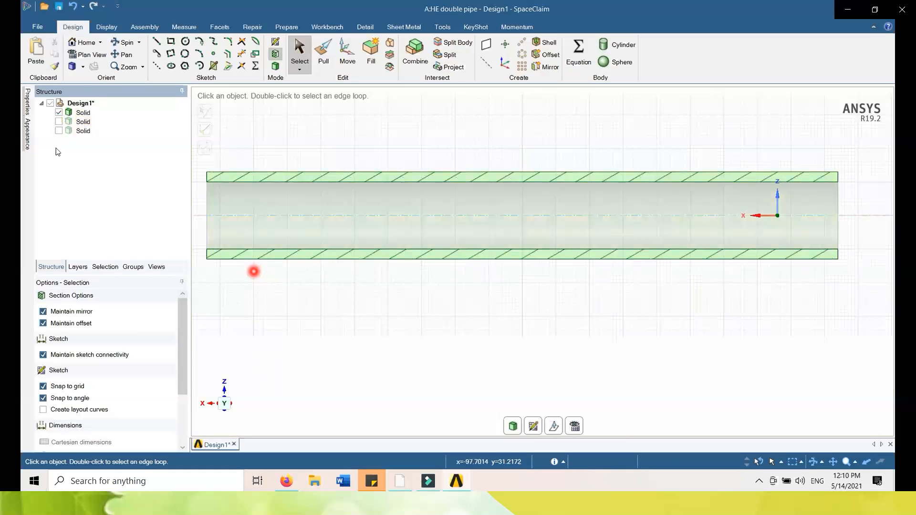
right_click(79, 114)
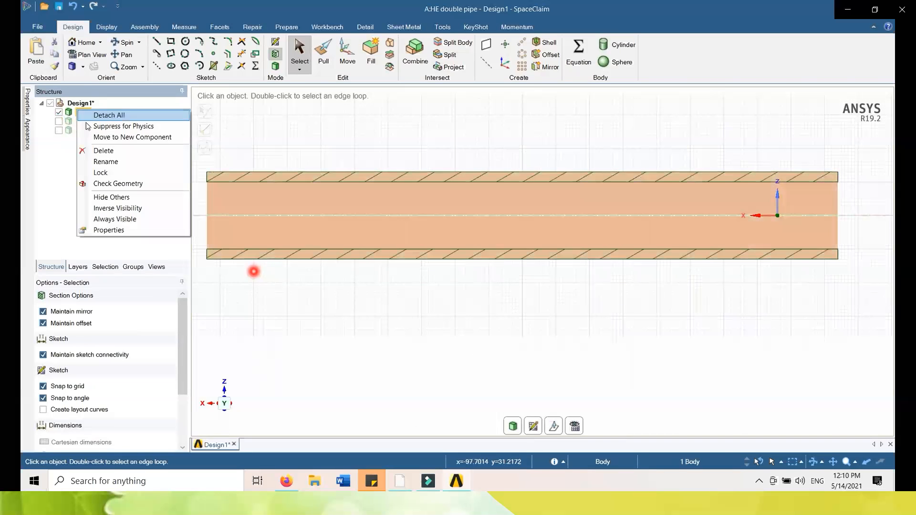
left_click(103, 151)
left_click(59, 112)
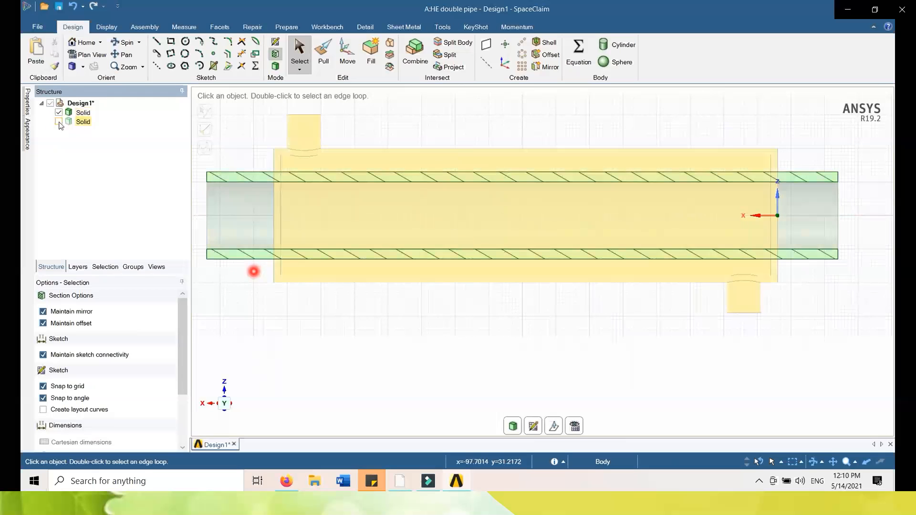
left_click(59, 122)
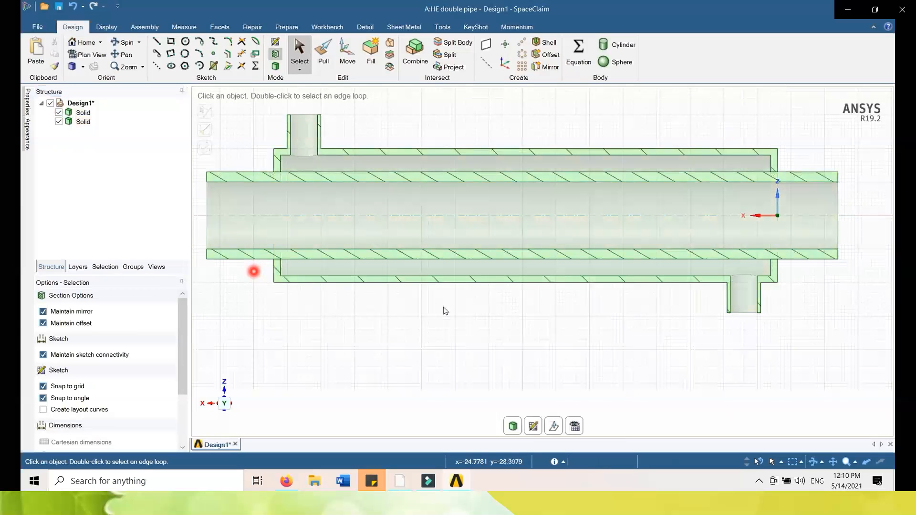
Isolate the pipe solid, rename it Inner pipe, and show the nozzled outer solid again.
left_click(59, 122)
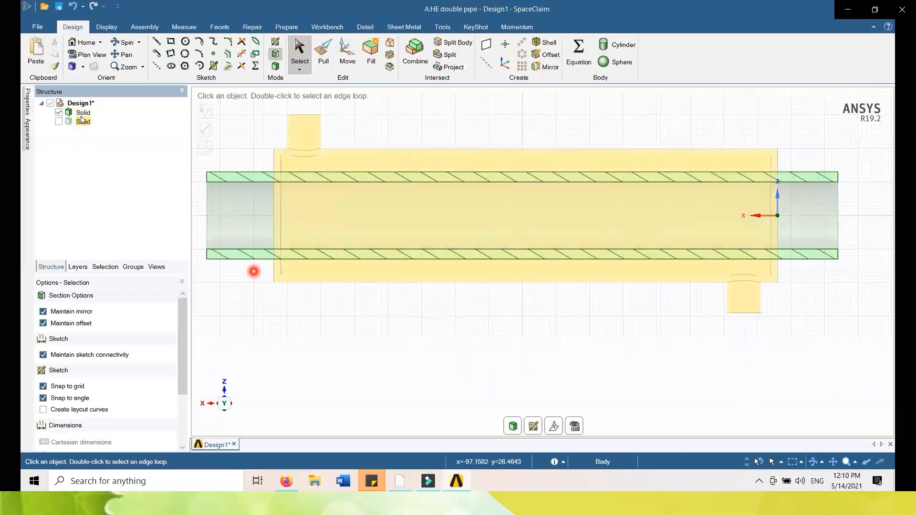
right_click(83, 114)
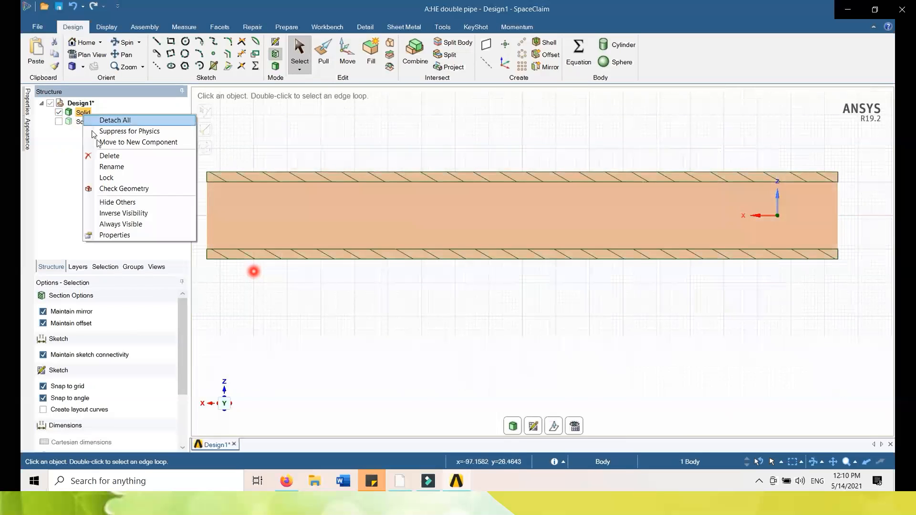
left_click(111, 167)
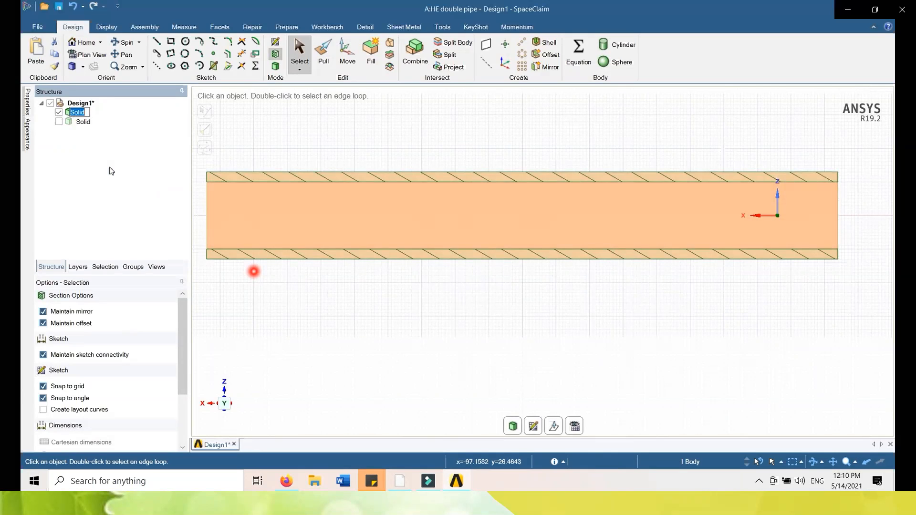
type("Inn")
key("Return")
left_click(59, 122)
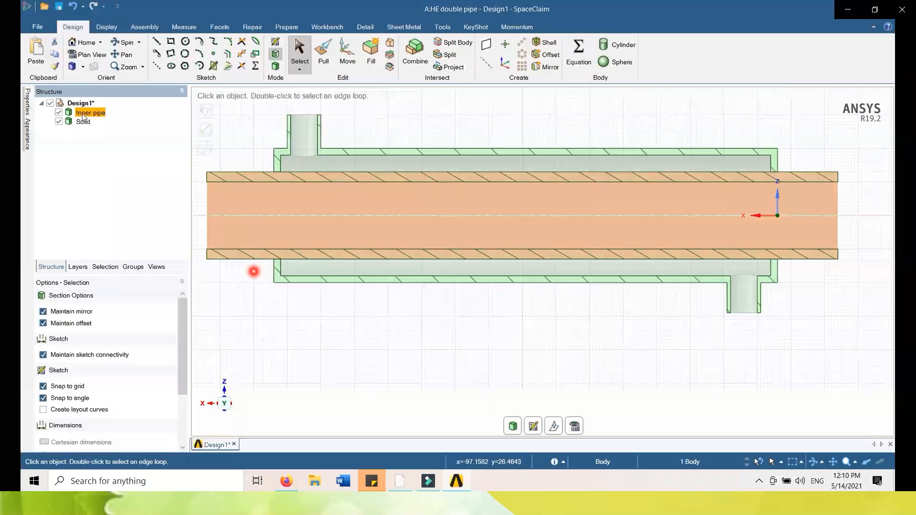
Isolate the nozzled outer solid, rename it Shell, and show the Inner pipe again.
left_click(82, 122)
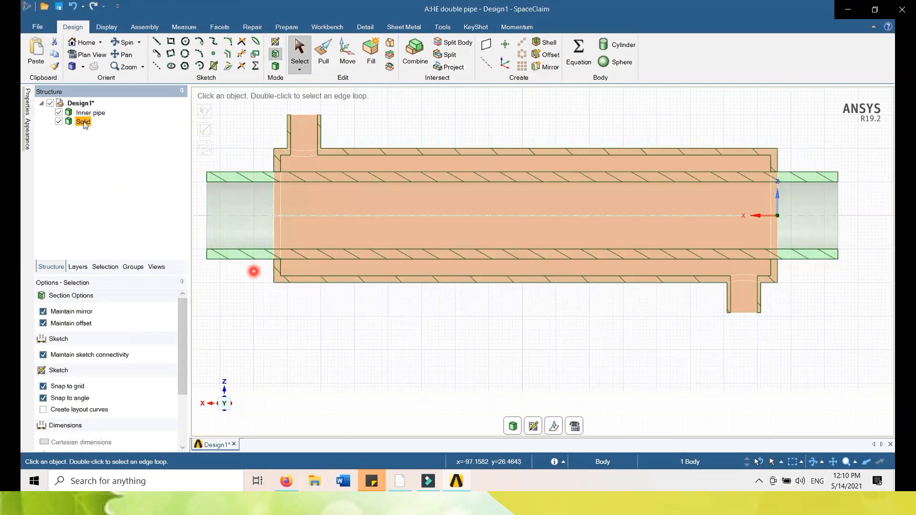
left_click(60, 112)
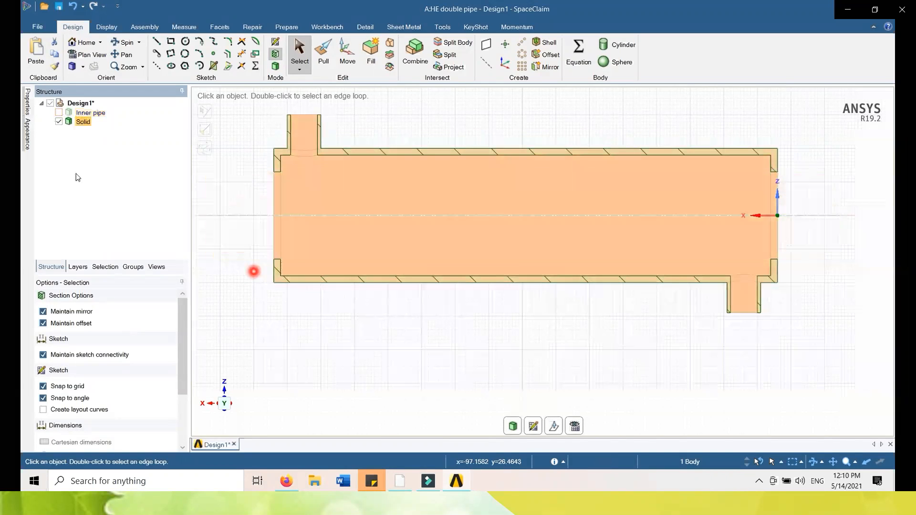
right_click(84, 125)
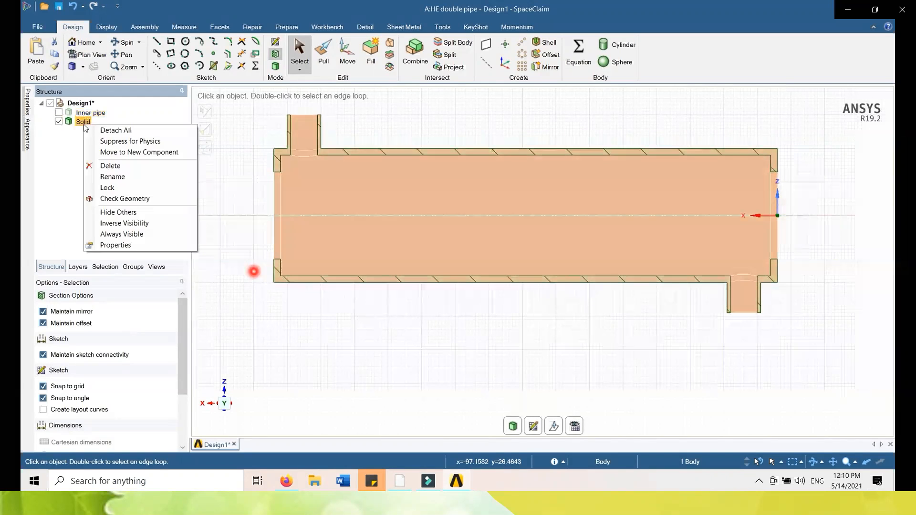
left_click(121, 177)
type("Shell")
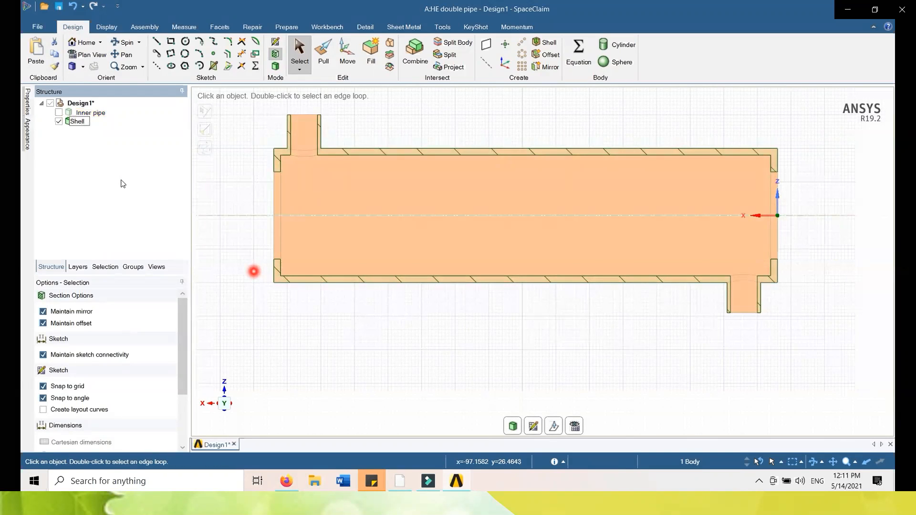
key("Return")
left_click(59, 113)
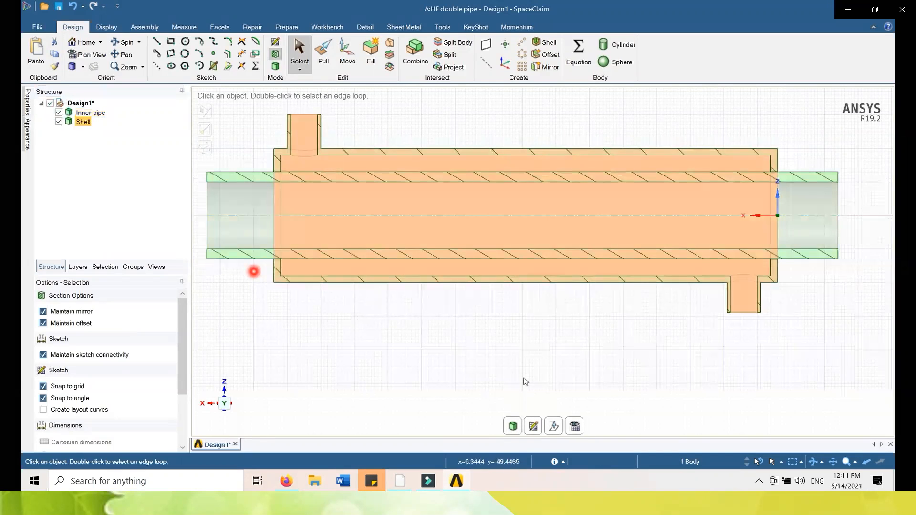
left_click(524, 363)
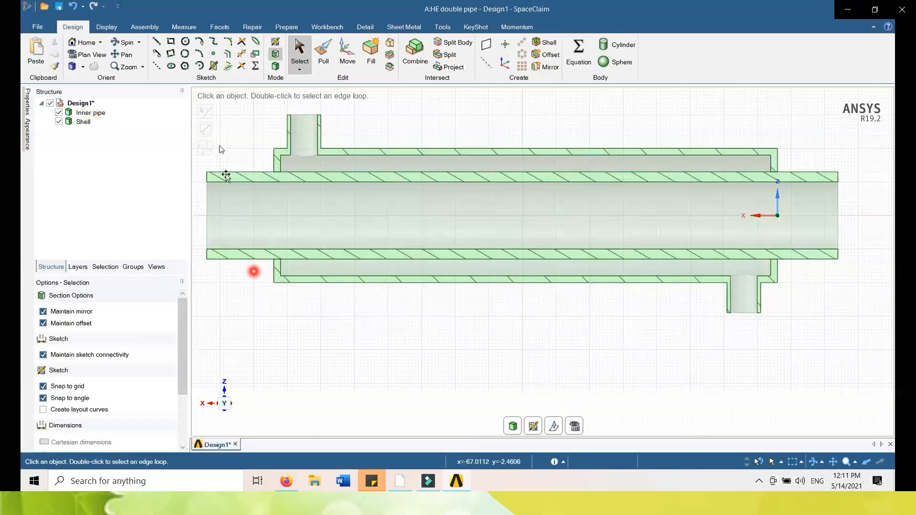
Switch to 3D mode and examine the complete heat exchanger from several angles.
left_click(275, 66)
left_click(596, 282)
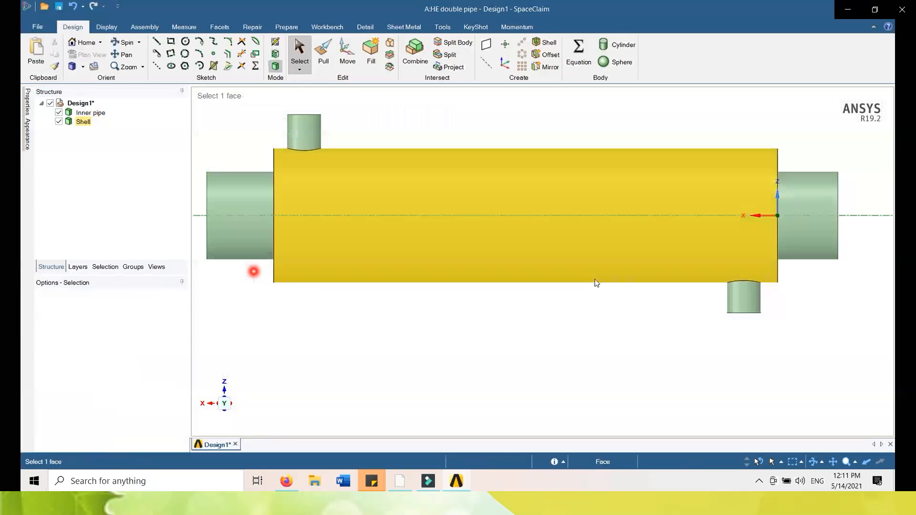
key("h")
left_click(631, 389)
scroll(573, 347, "down", 2)
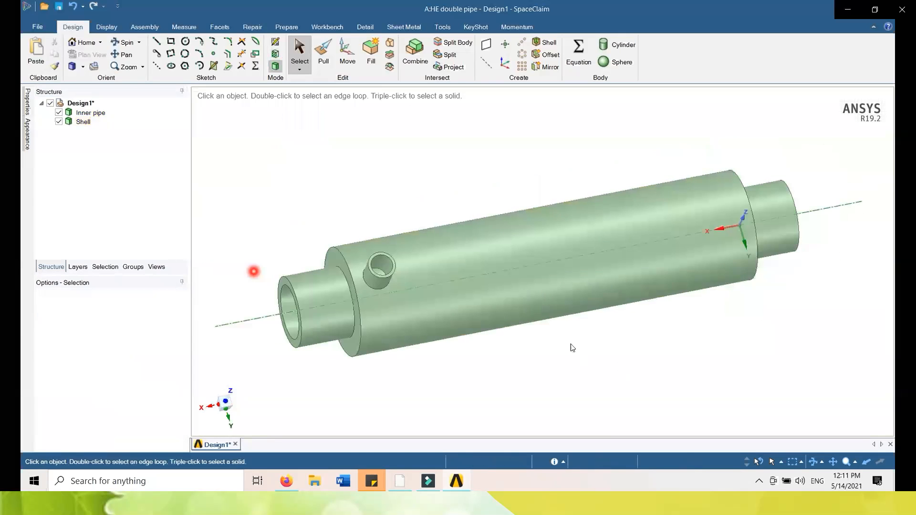
scroll(569, 342, "up", 2)
scroll(567, 338, "down", 2)
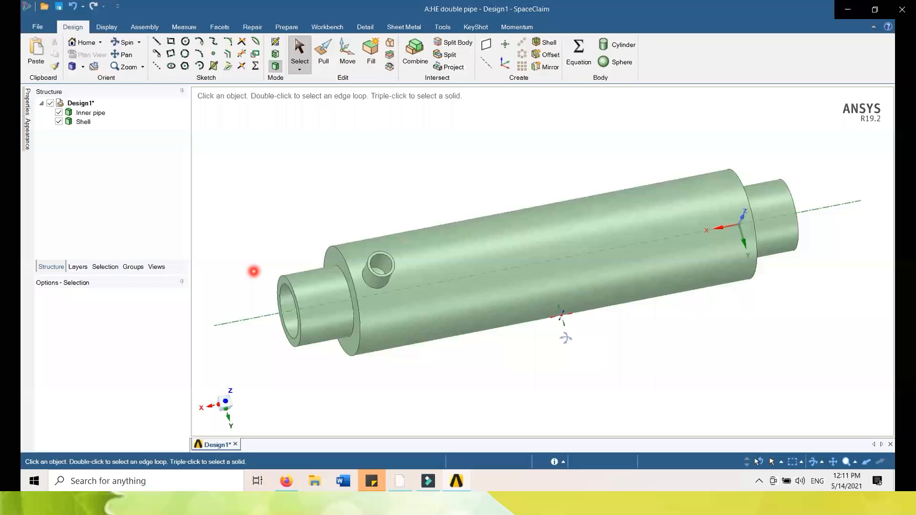
left_click(545, 288)
left_click(566, 382)
middle_click_drag(567, 381, 565, 252)
middle_click_drag(756, 243, 579, 433)
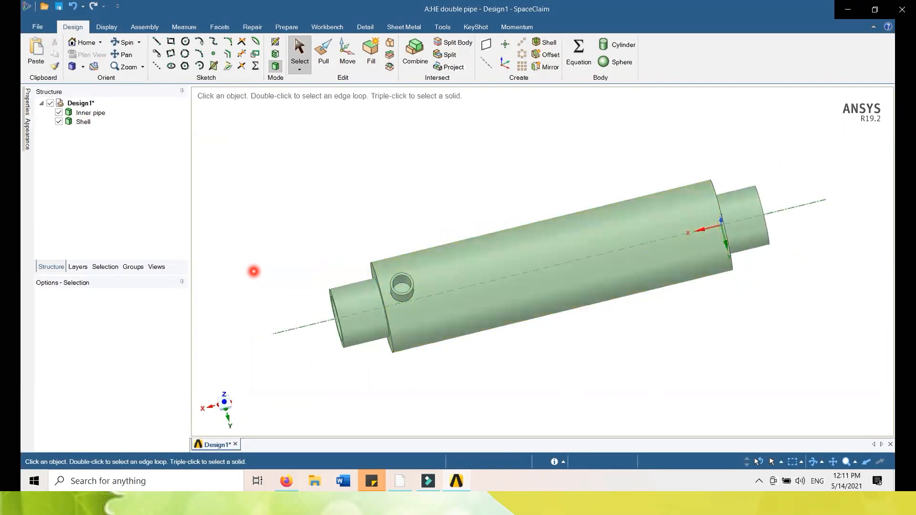
Hide the Inner pipe and examine the Shell's end-wall opening and hollow interior up close.
left_click(59, 113)
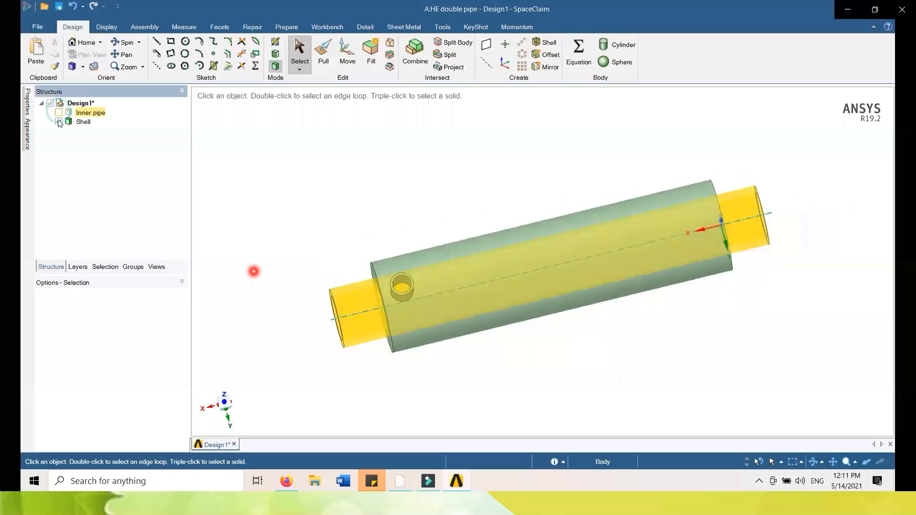
middle_click_drag(468, 308, 485, 257)
scroll(448, 313, "down", 1)
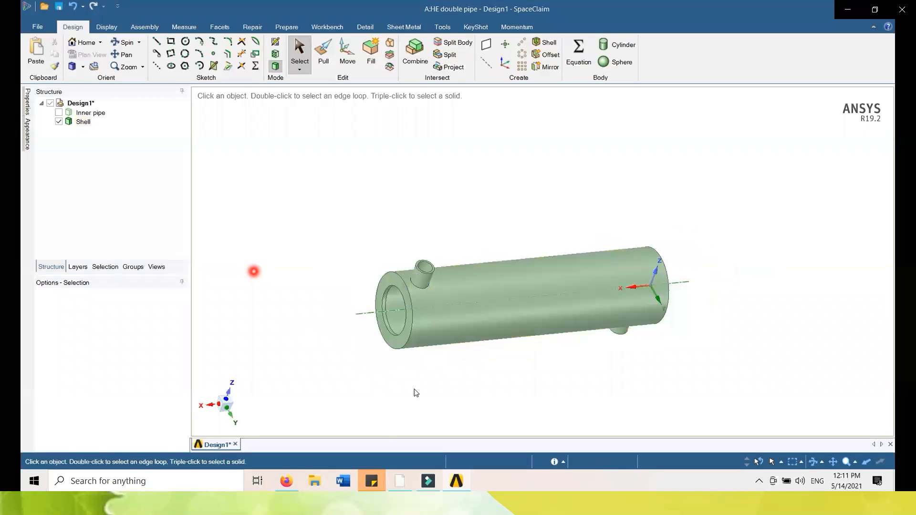
scroll(424, 333, "up", 3)
scroll(424, 336, "up", 4)
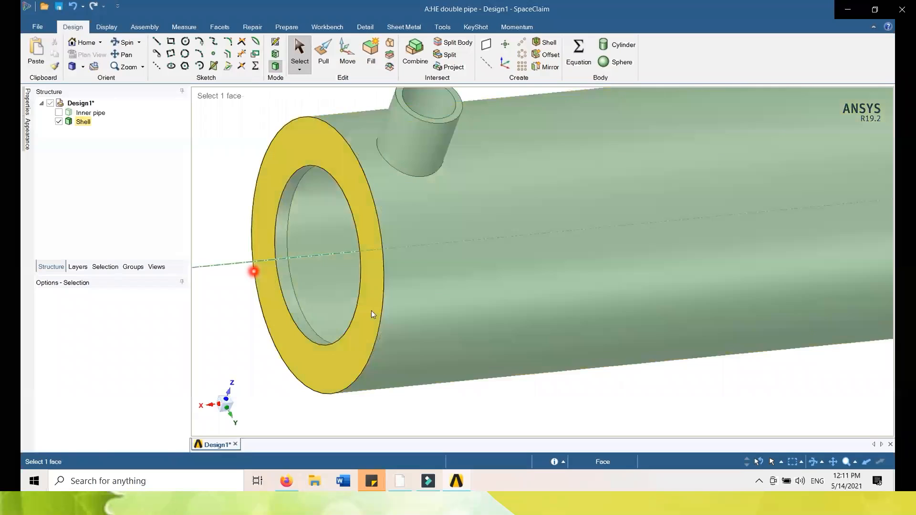
middle_click_drag(372, 311, 28, 241)
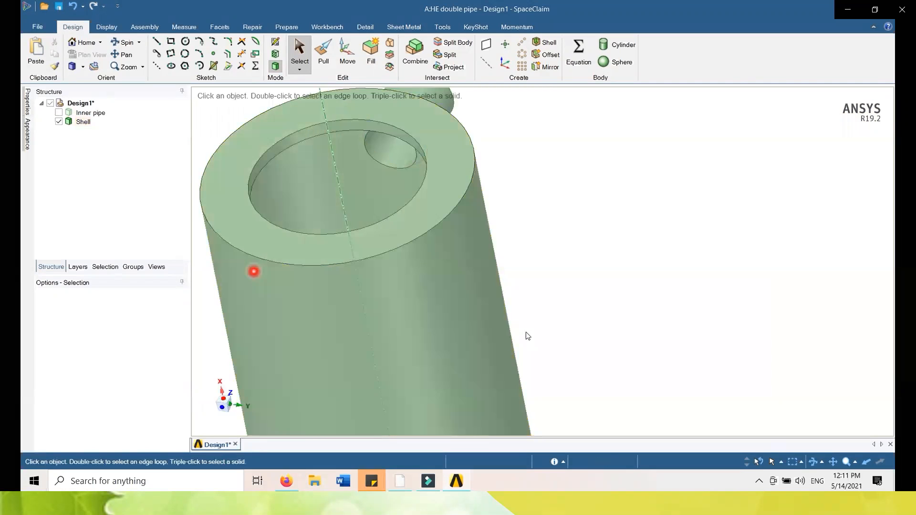
Examine the Shell's end openings, hollow interior and nozzles from several angles and in a straight side view.
middle_click_drag(481, 270, 489, 238)
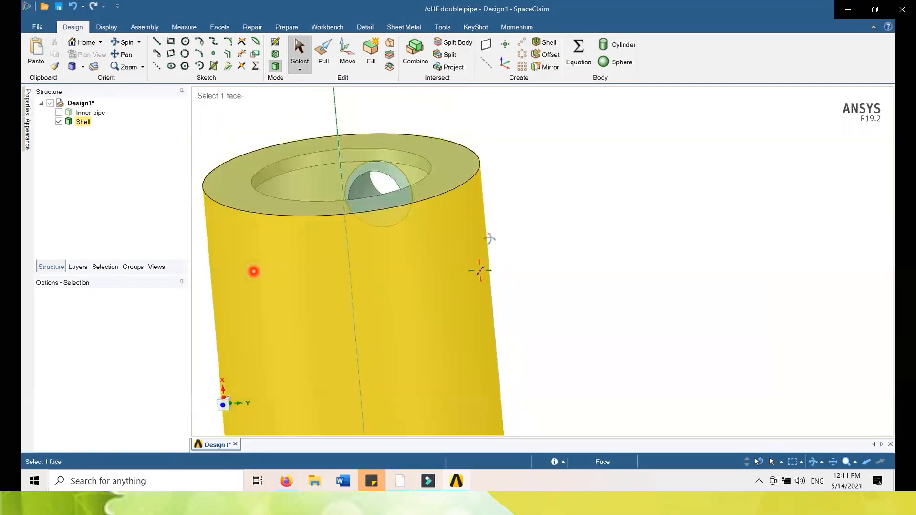
mouse_move(235, 273)
middle_mouse_down()
mouse_move(317, 215)
mouse_move(435, 250)
mouse_move(366, 349)
mouse_move(580, 296)
mouse_move(407, 313)
mouse_move(598, 353)
middle_mouse_up()
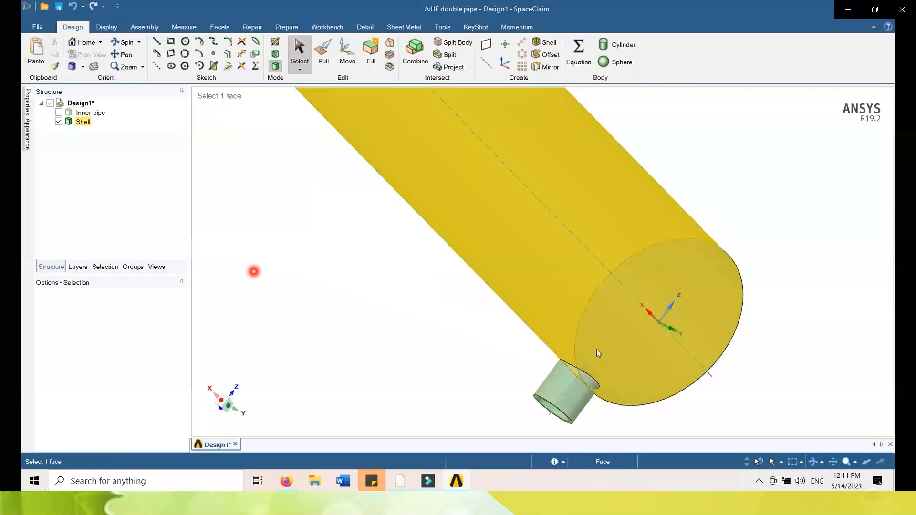
middle_click_drag(678, 349, 628, 353)
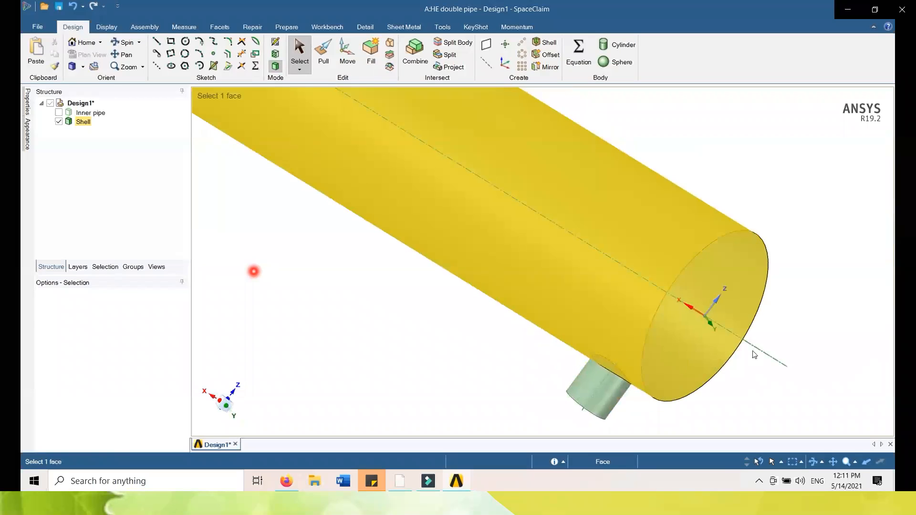
middle_click_drag(822, 328, 697, 367)
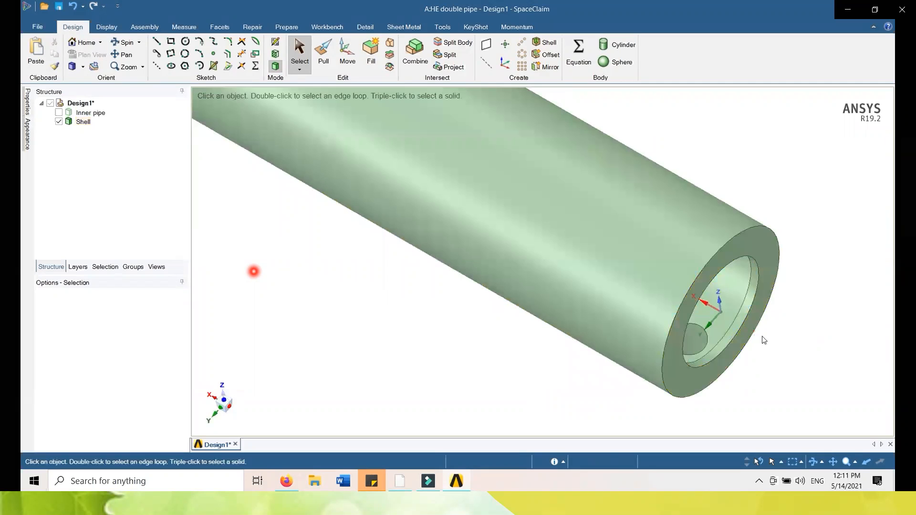
middle_click_drag(759, 351, 744, 364)
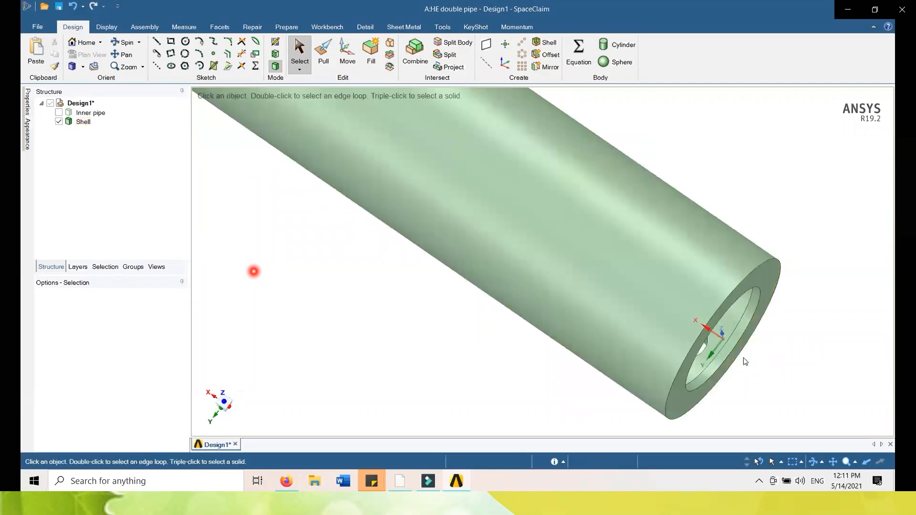
scroll(588, 342, "down", 5)
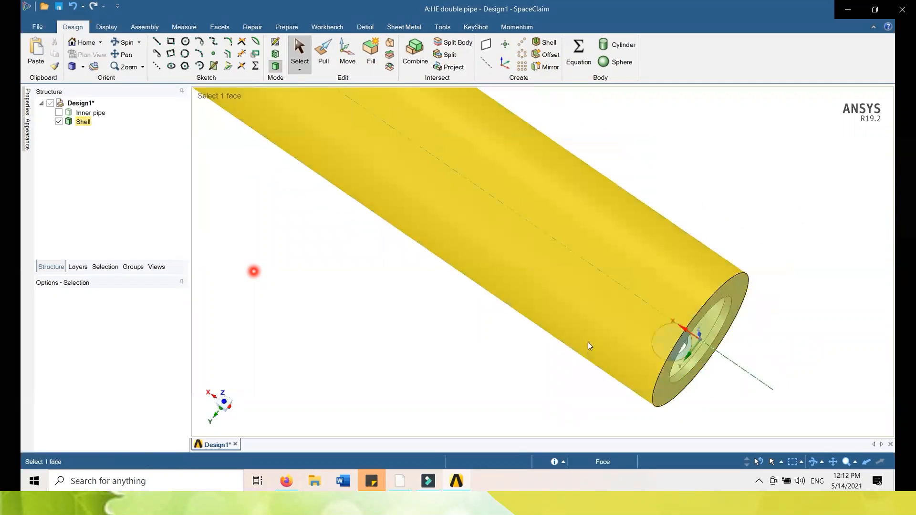
left_click(213, 420)
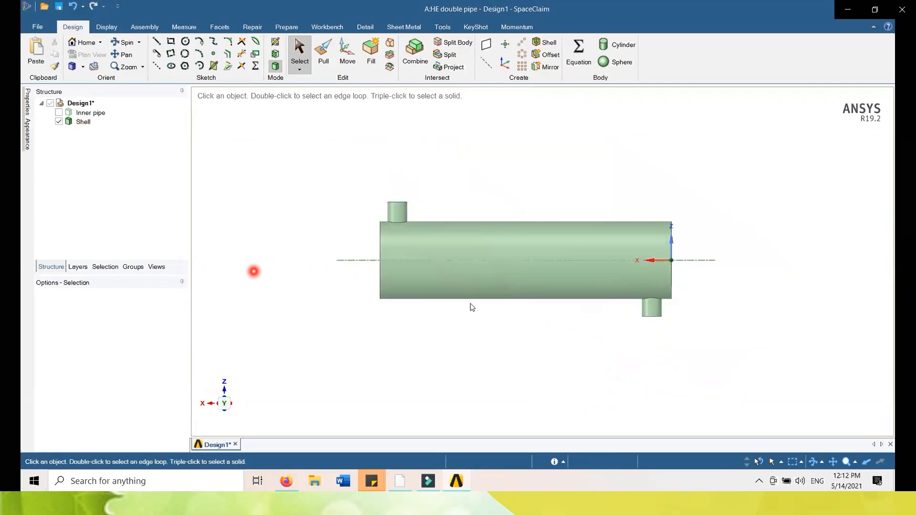
scroll(471, 307, "up", 2)
Show the Inner pipe again together with the Shell.
left_click(59, 112)
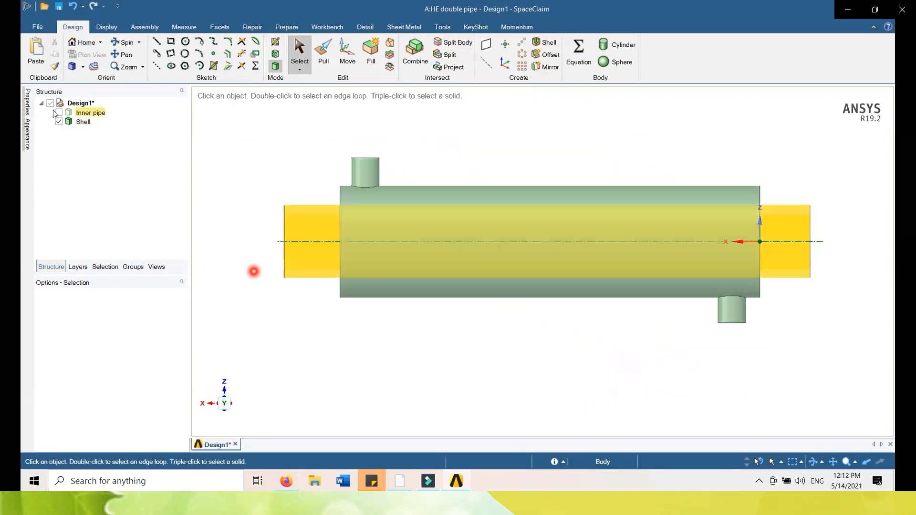
middle_click_drag(531, 138, 528, 200)
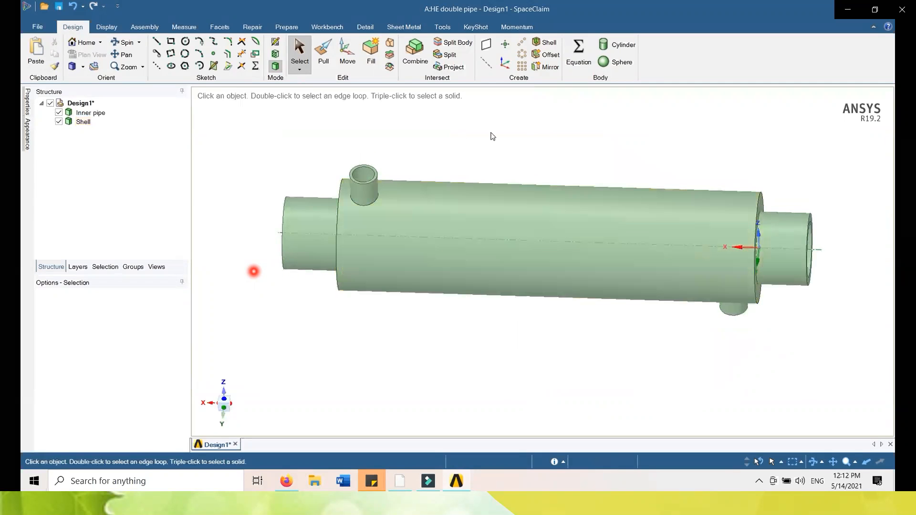
middle_click_drag(482, 130, 484, 142)
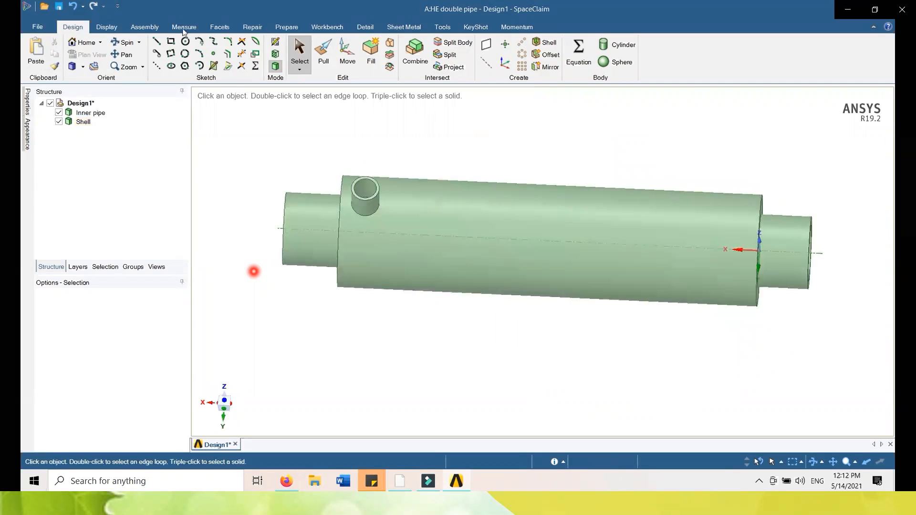
Start a Volume Extract by edge loops and select the inner circular edge of the Shell's first nozzle.
left_click(285, 27)
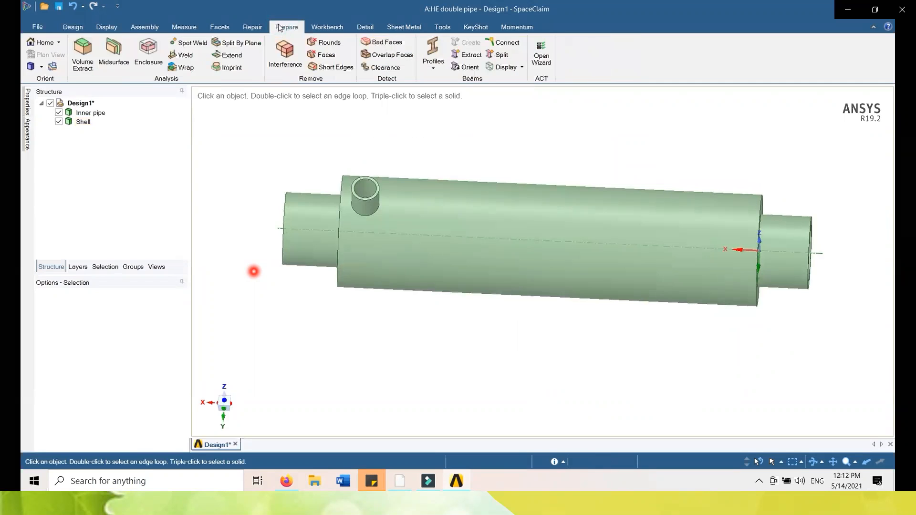
left_click(91, 64)
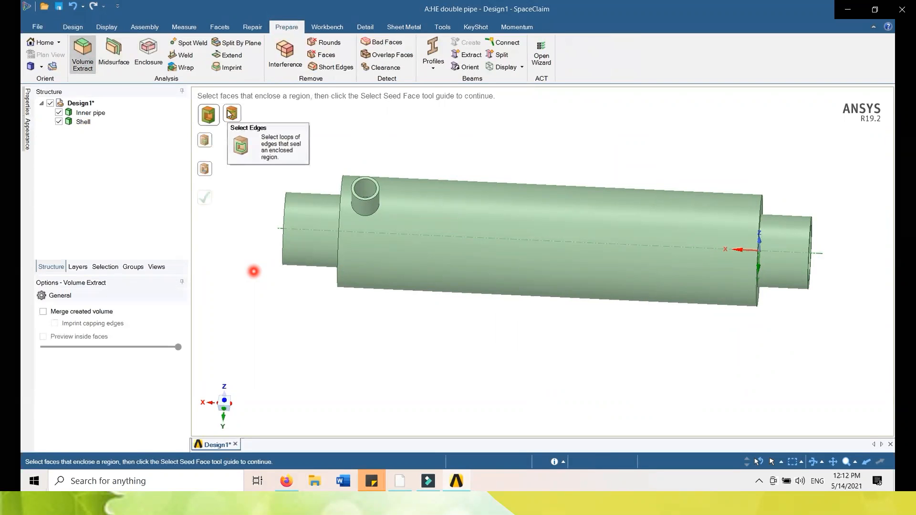
left_click(232, 113)
scroll(394, 171, "up", 5)
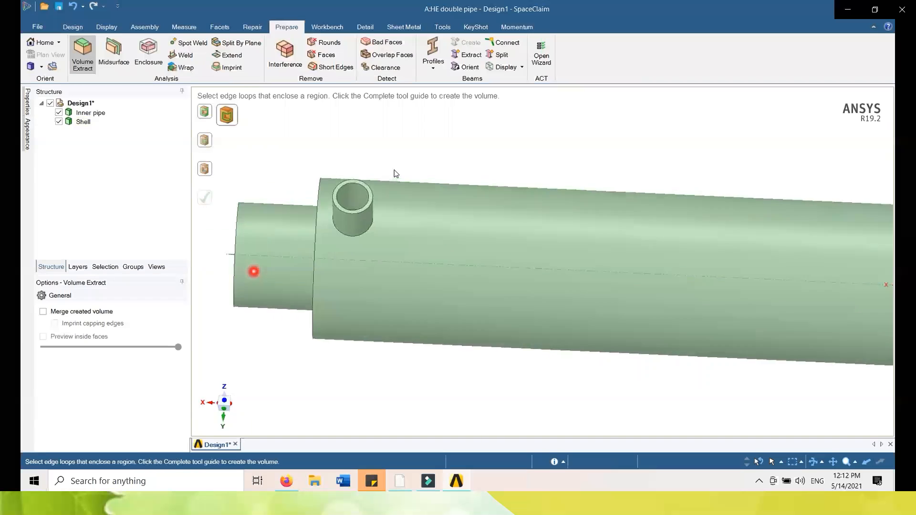
middle_click_drag(394, 193, 385, 221)
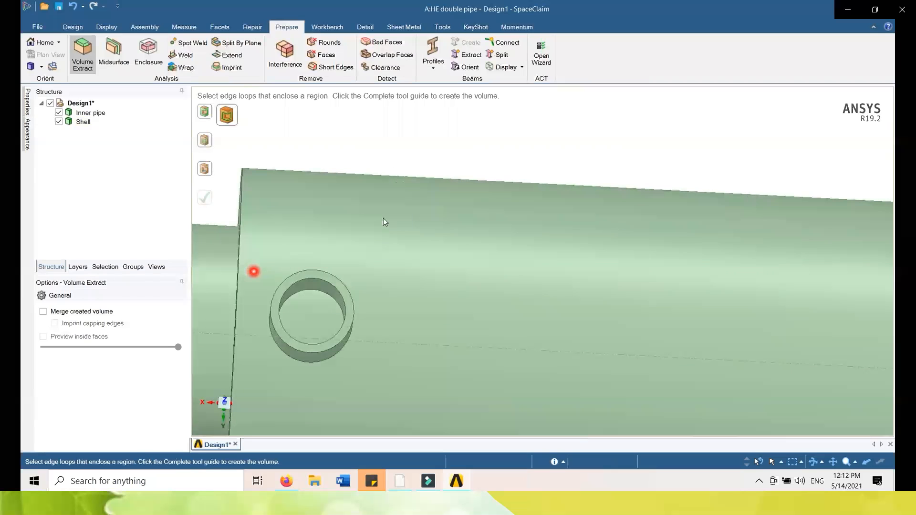
left_click(311, 278)
left_click(311, 279)
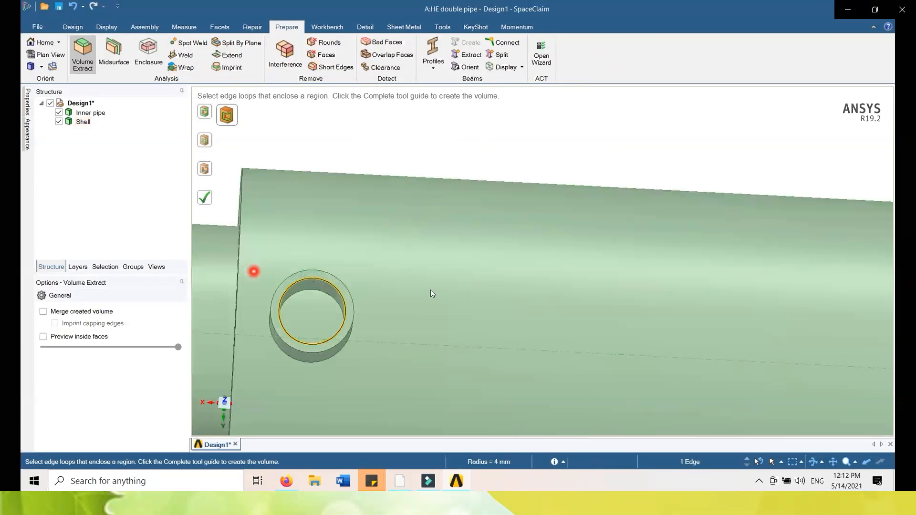
Add the inner circular edge of the opposite nozzle and create the Shell-side fluid volume.
scroll(437, 288, "down", 5)
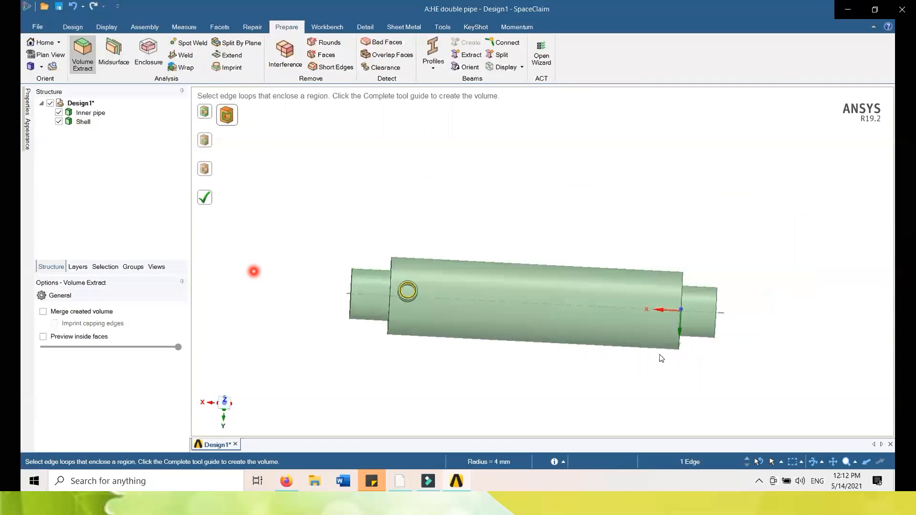
middle_click_drag(641, 399, 640, 359)
middle_click_drag(623, 415, 658, 347)
scroll(657, 348, "up", 5)
scroll(657, 348, "up", 3)
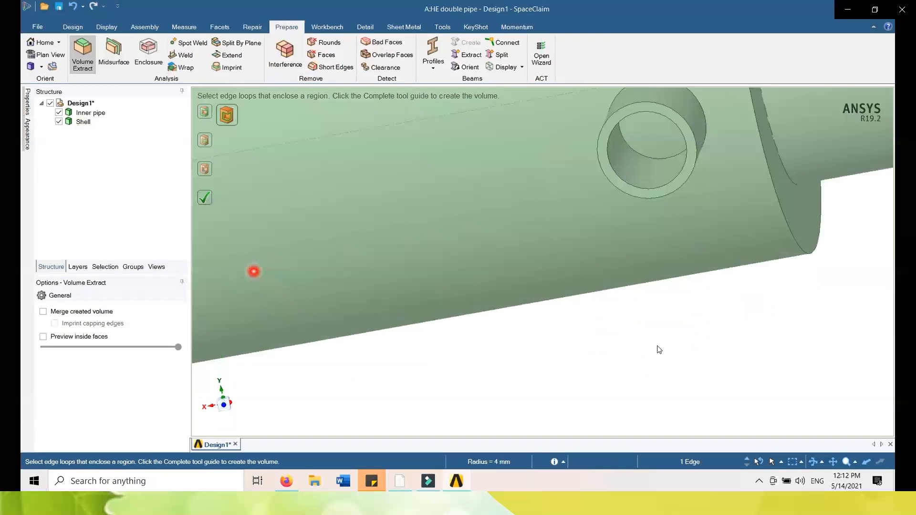
left_click(616, 178)
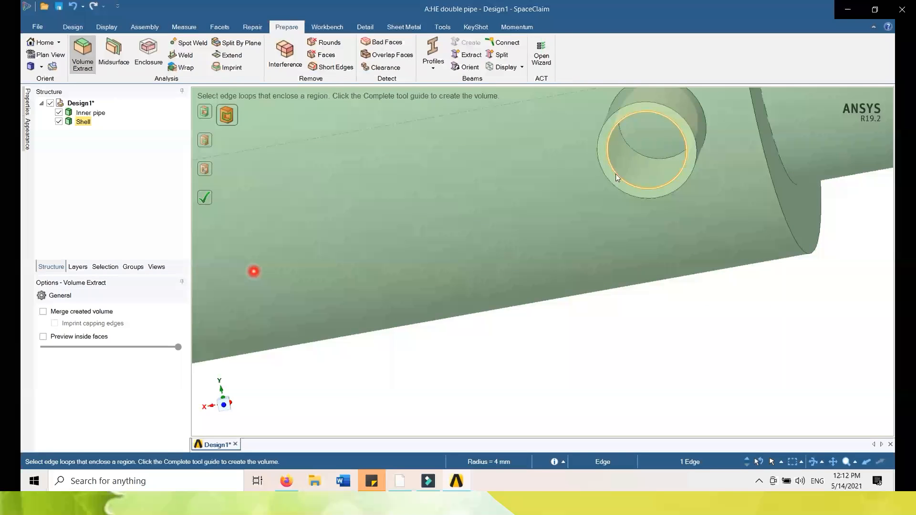
left_click(615, 177)
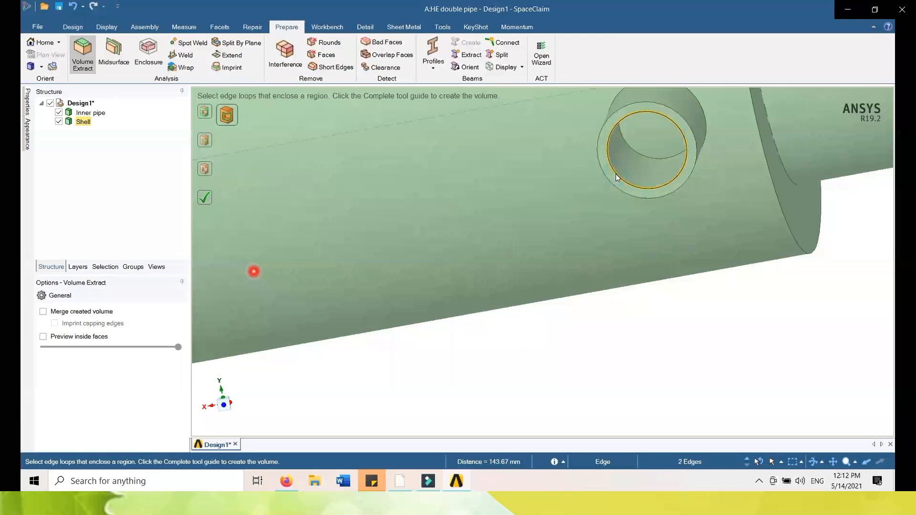
left_click(209, 200)
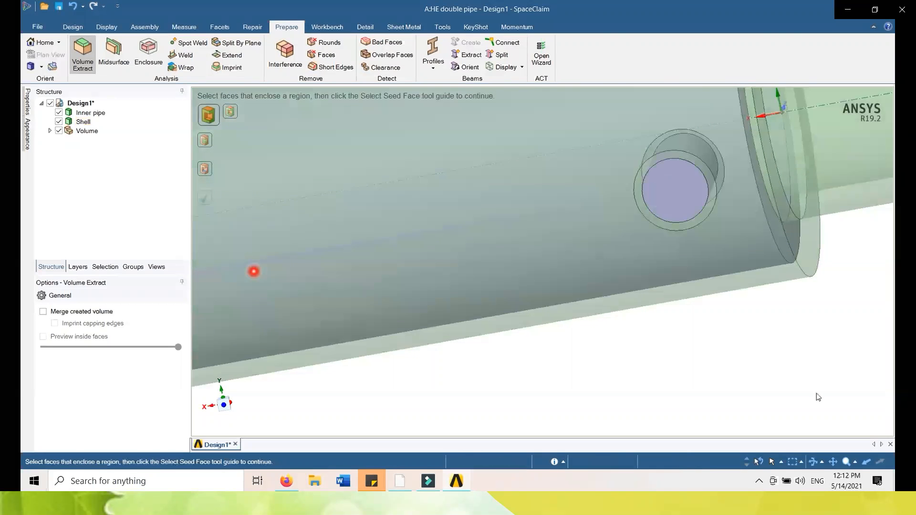
Extract the fluid volume inside the Inner pipe using the inner circular edges at both of its ends.
scroll(818, 397, "down", 5)
middle_click_drag(827, 368, 756, 400)
scroll(875, 296, "up", 5)
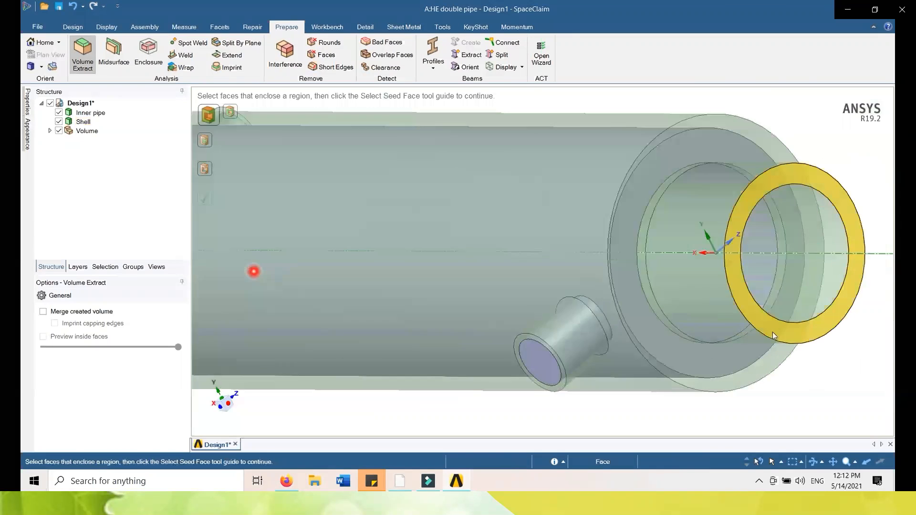
scroll(773, 336, "up", 1)
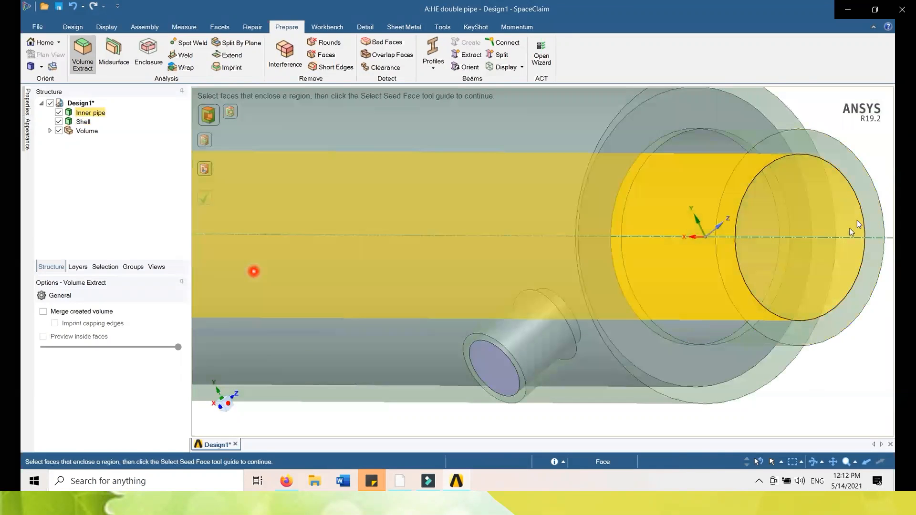
left_click(232, 120)
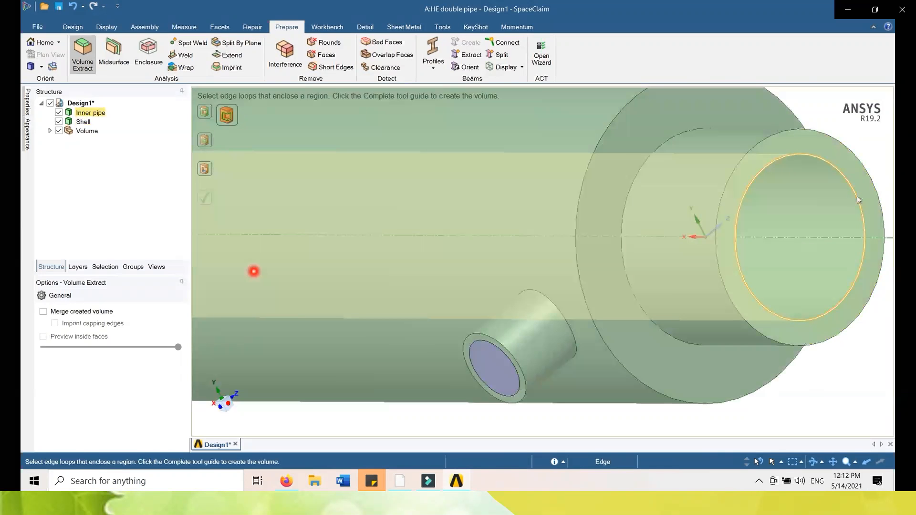
left_click(858, 200)
scroll(626, 266, "up", 3)
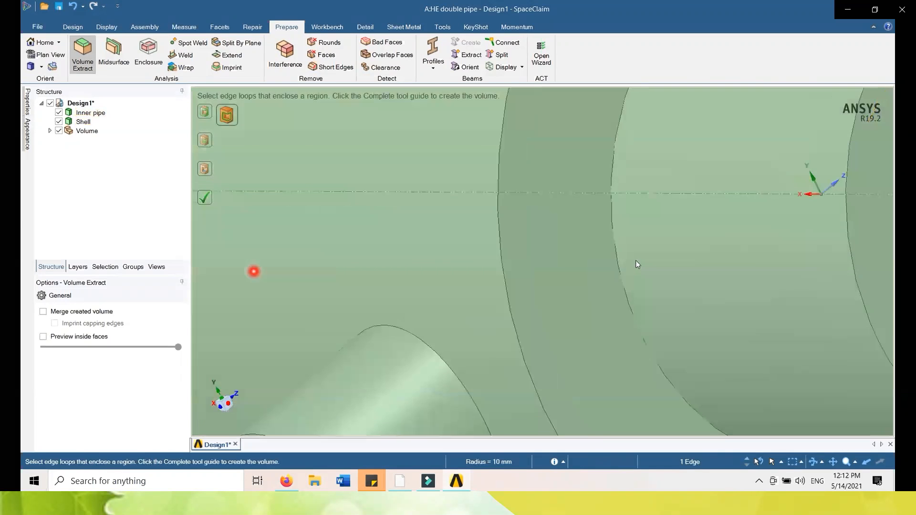
scroll(644, 249, "down", 8)
middle_click_drag(399, 262, 471, 288)
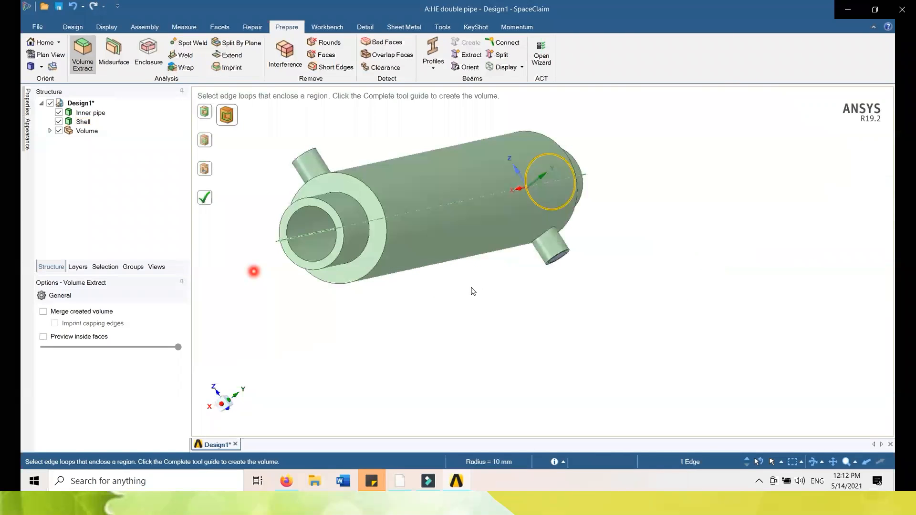
left_click(312, 264, "ctrl")
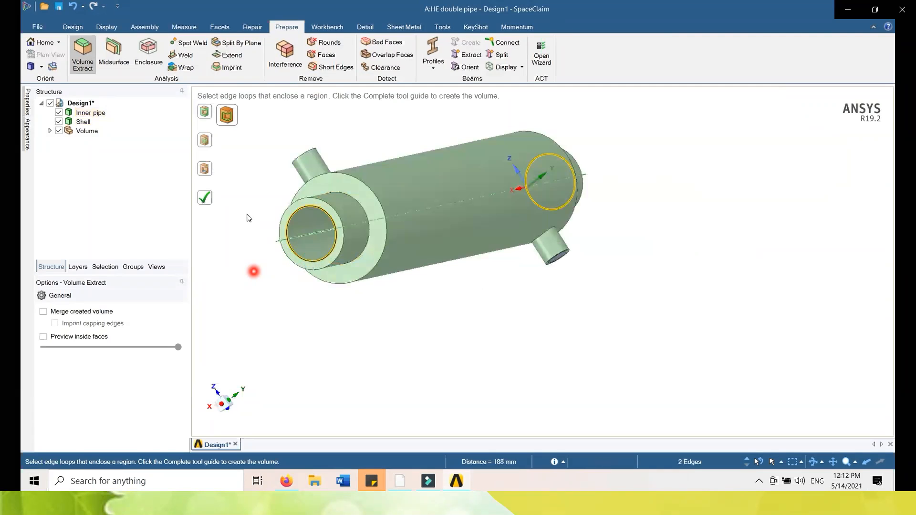
left_click(205, 198)
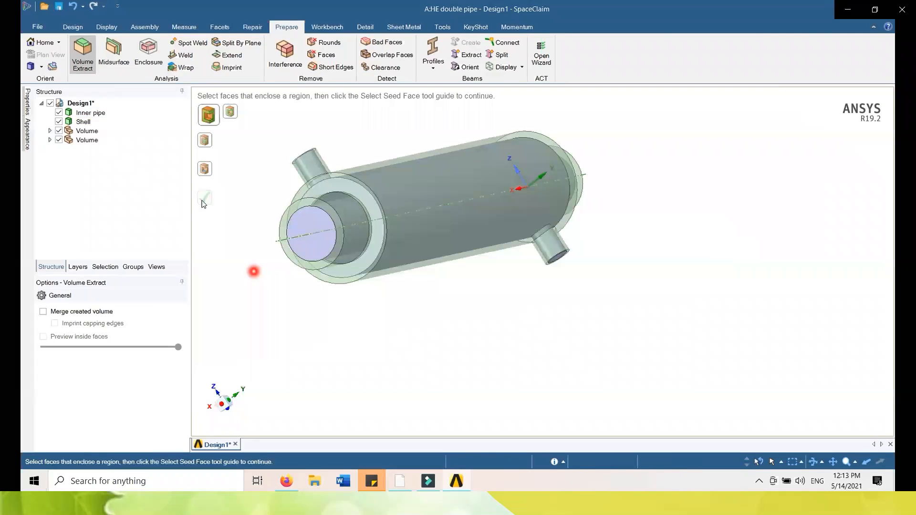
Leave Volume Extract and rename the Shell-side volume body as Cold fluid.
left_click(72, 27)
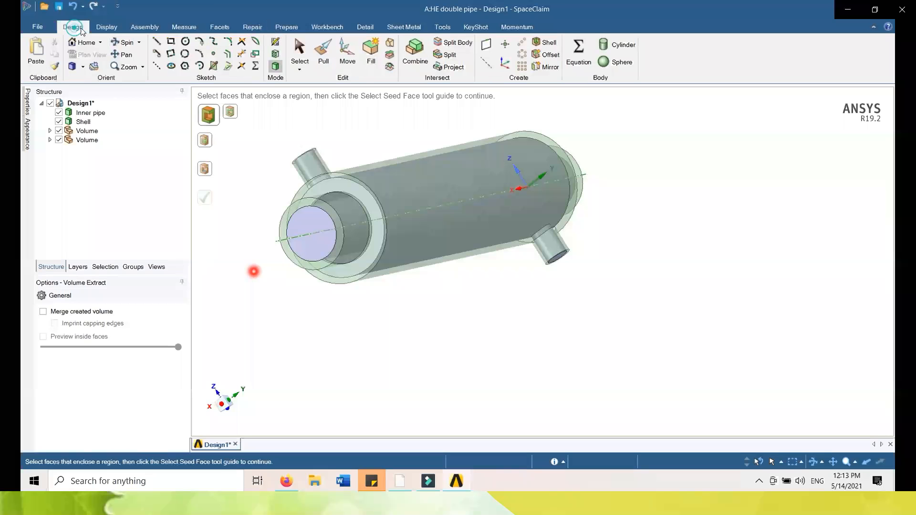
left_click(300, 50)
mouse_move(553, 318)
middle_mouse_down()
mouse_move(552, 380)
mouse_move(582, 230)
mouse_move(588, 264)
mouse_move(573, 186)
mouse_move(656, 190)
mouse_move(618, 246)
middle_mouse_up()
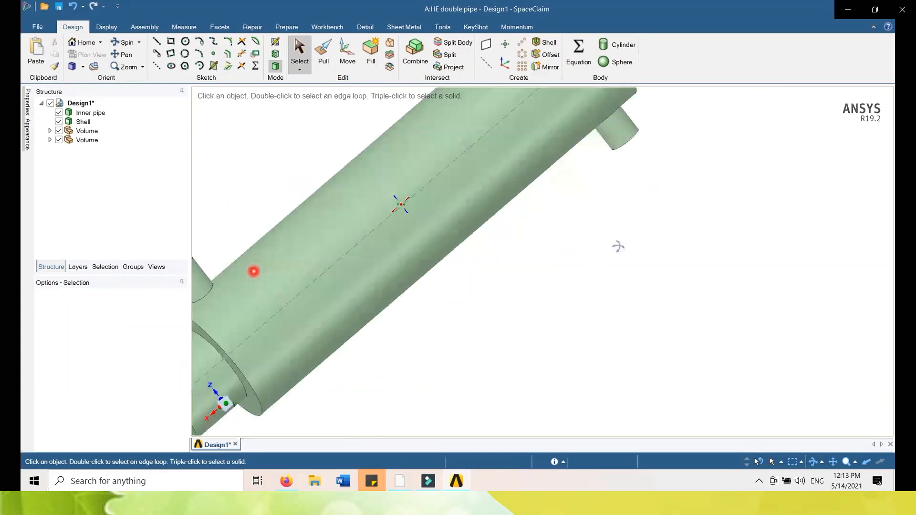
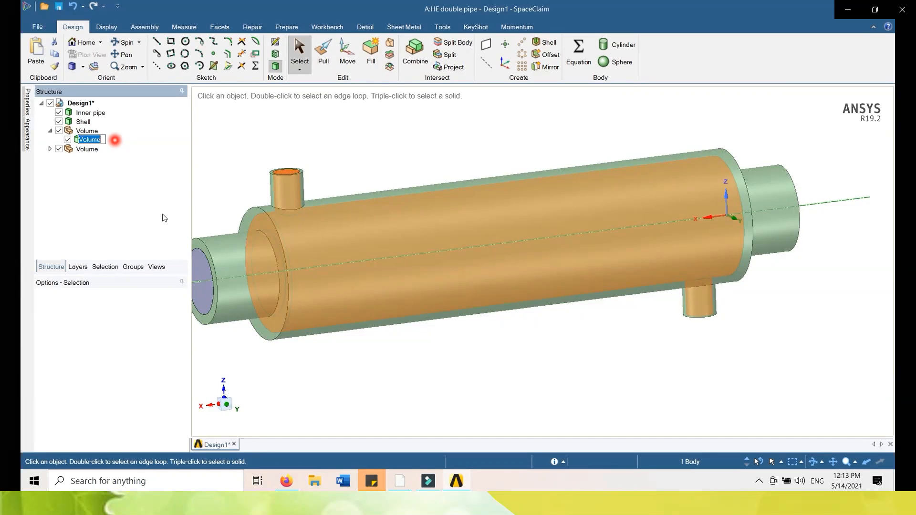
type("C")
left_click(162, 216)
Expand the second Volume component and rename the body inside the Inner pipe as Hot fluid.
left_click(49, 148)
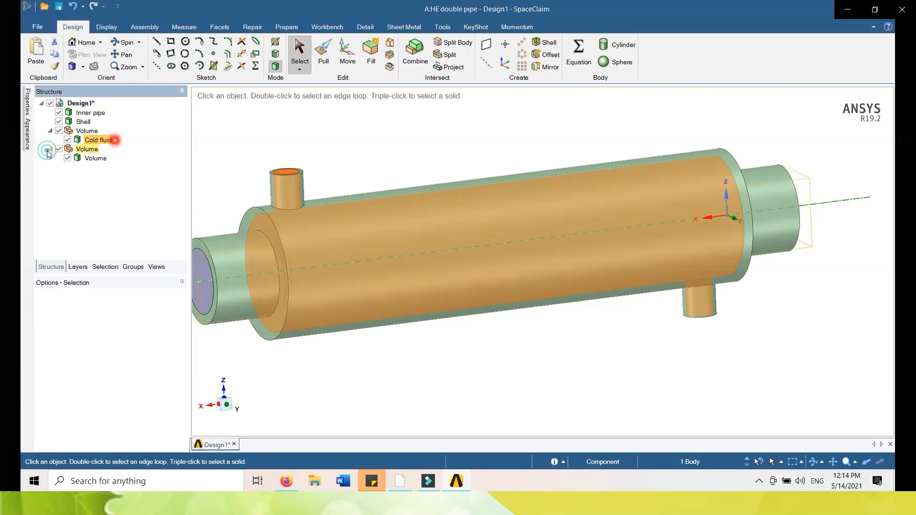
left_click(94, 158)
right_click(94, 159)
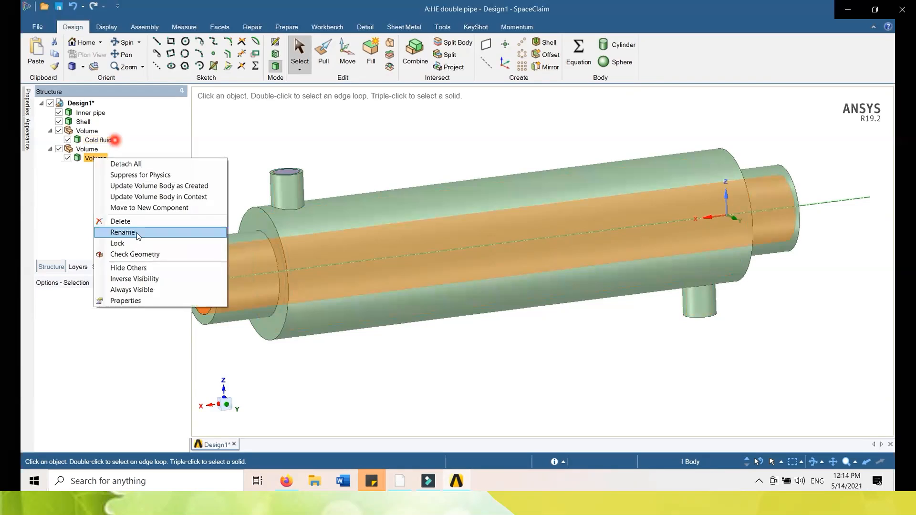
left_click(123, 233)
type("Hot fluid")
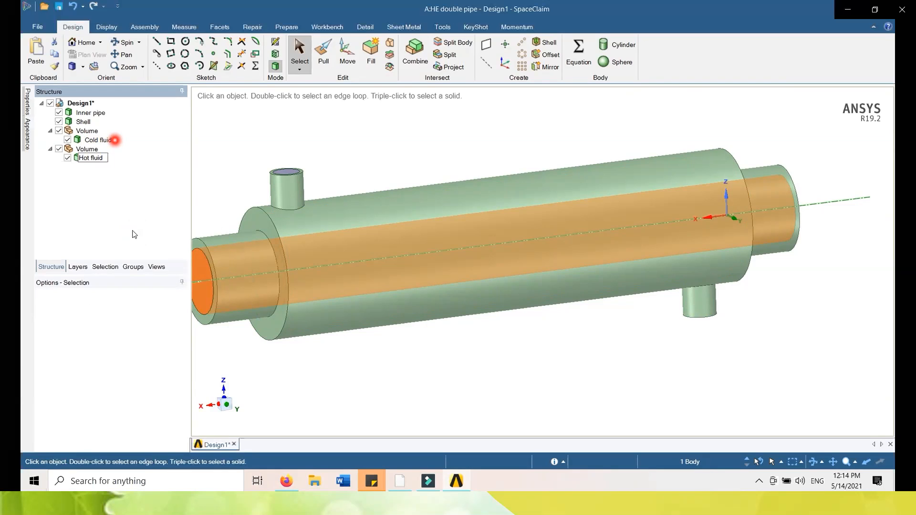
left_click(131, 229)
left_click(131, 230)
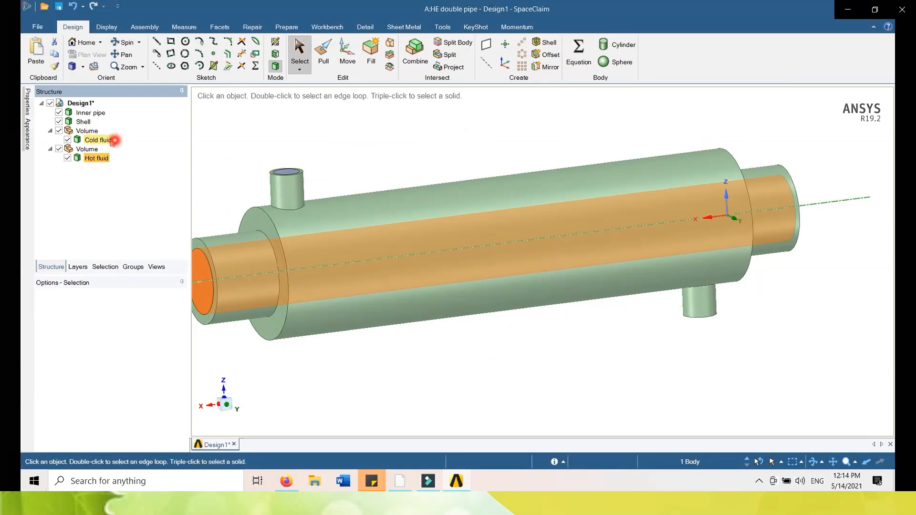
Copy the Cold fluid and Hot fluid bodies to the top level of Design1 and delete both Volume components.
left_click(112, 141, "ctrl")
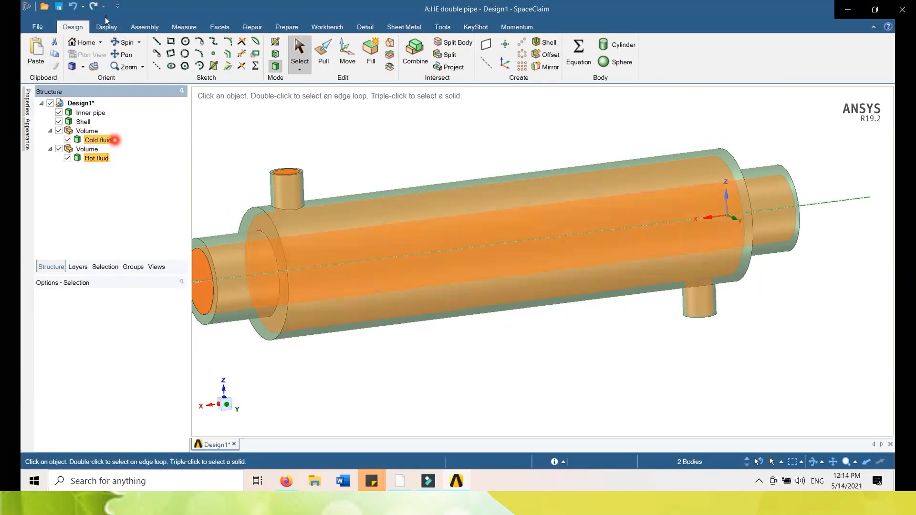
left_click(36, 54)
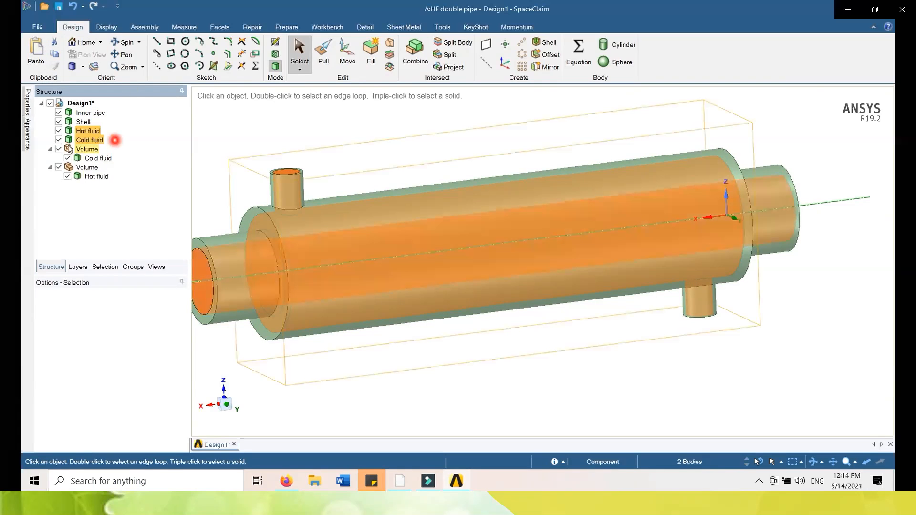
left_click(69, 151)
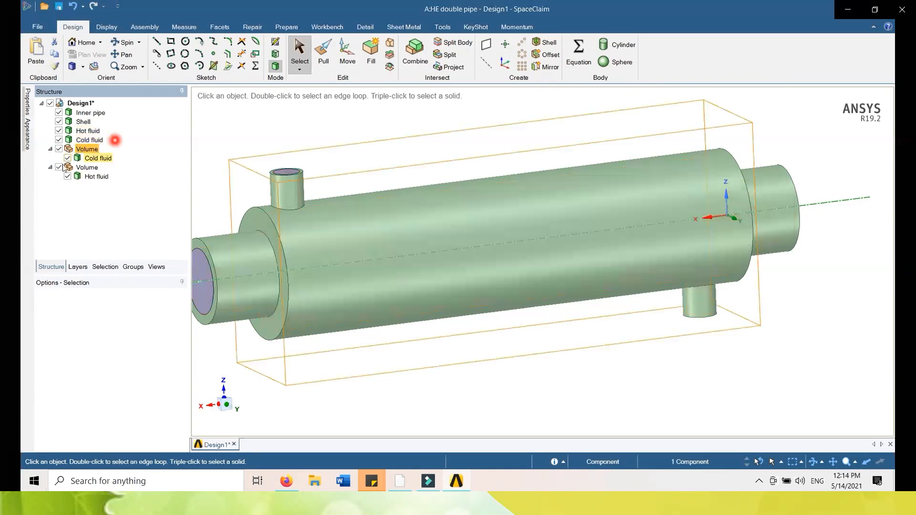
left_click(64, 169, "ctrl")
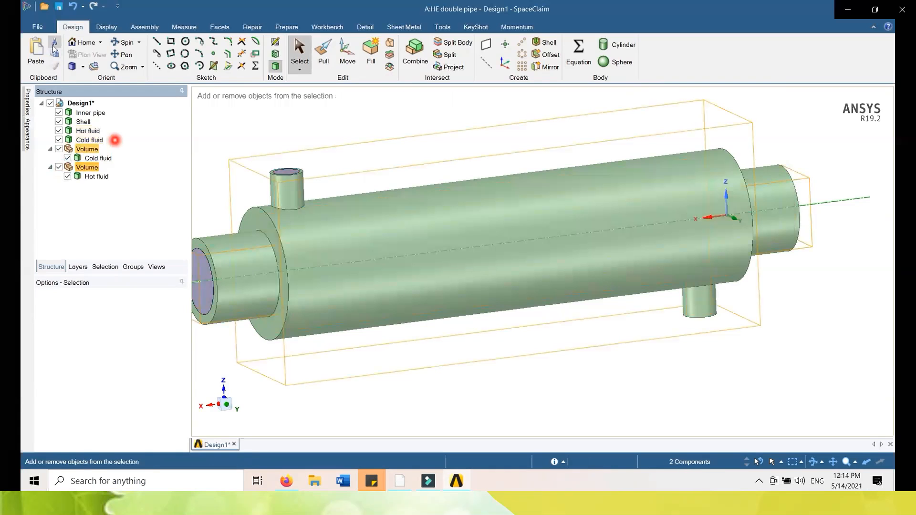
right_click(79, 169)
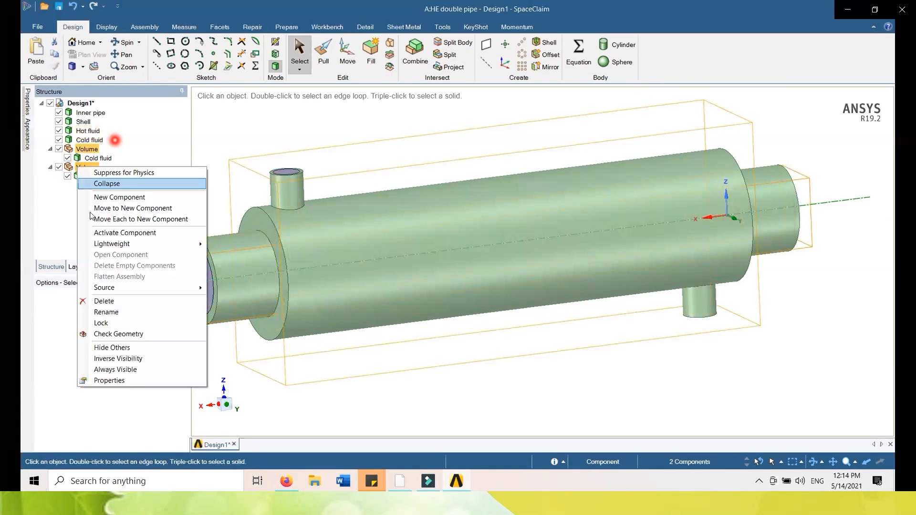
left_click(114, 300)
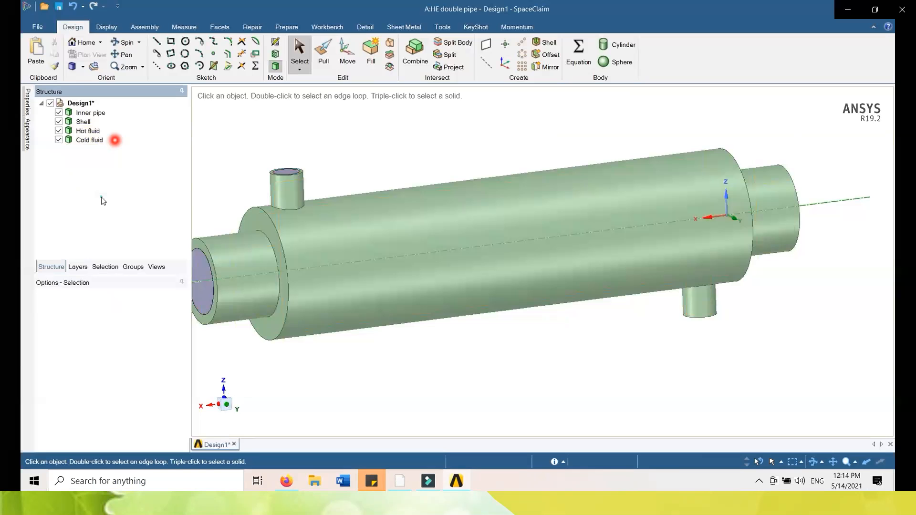
Hide the Shell, Hot fluid and Cold fluid bodies to isolate the Inner pipe and highlight it.
left_click(555, 288)
scroll(548, 288, "down", 3)
left_click(234, 272)
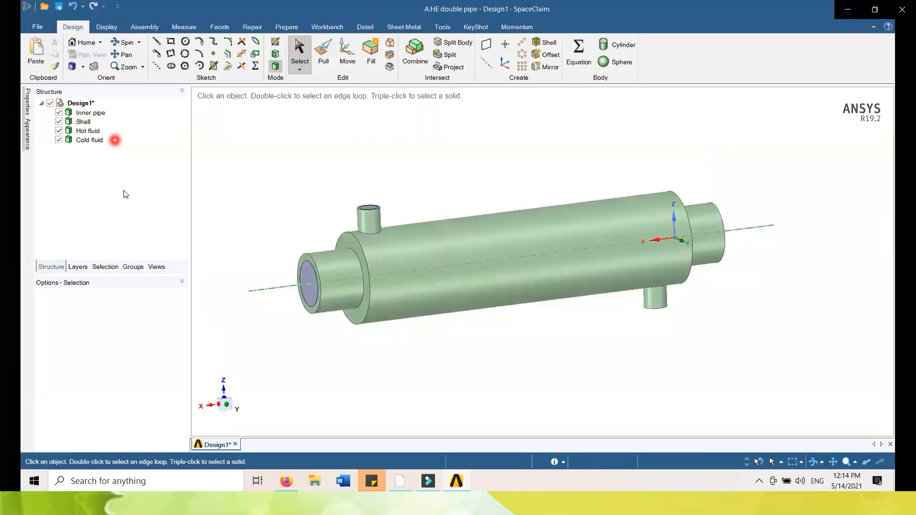
left_click(90, 113)
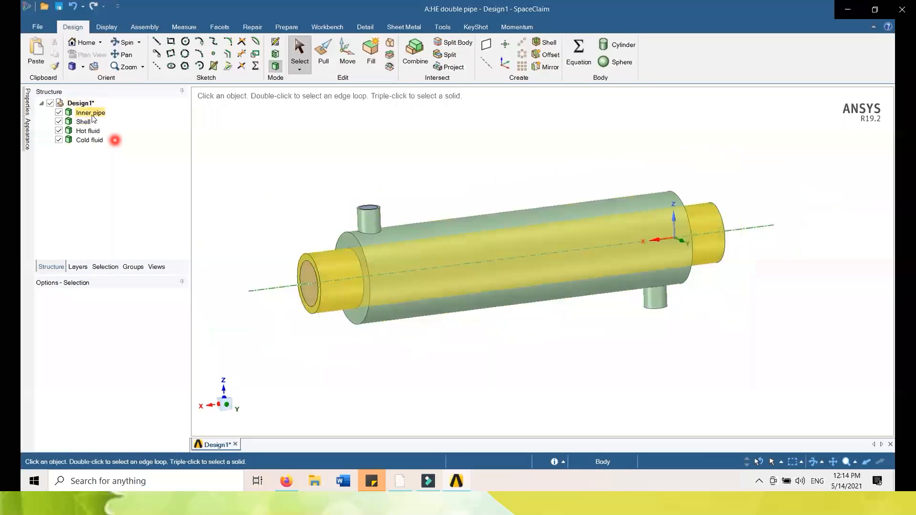
left_click(59, 122)
left_click(59, 131)
left_click(59, 140)
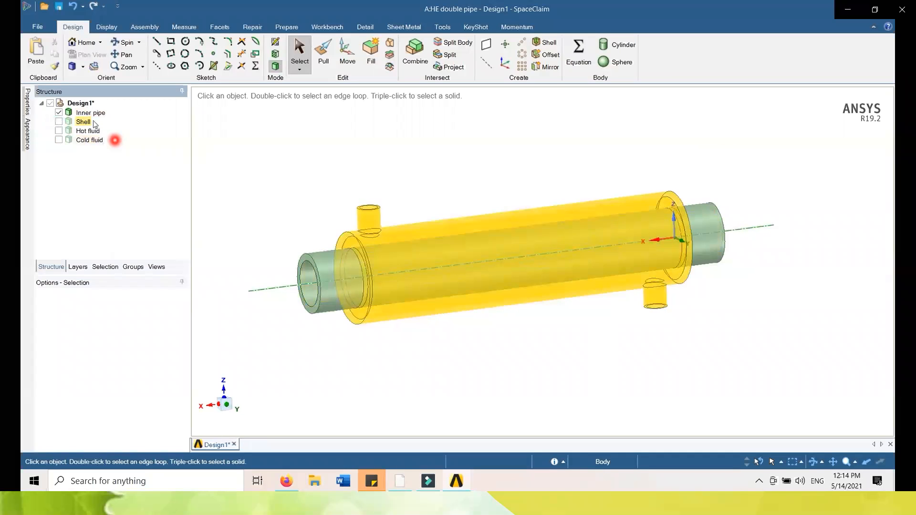
left_click(91, 113)
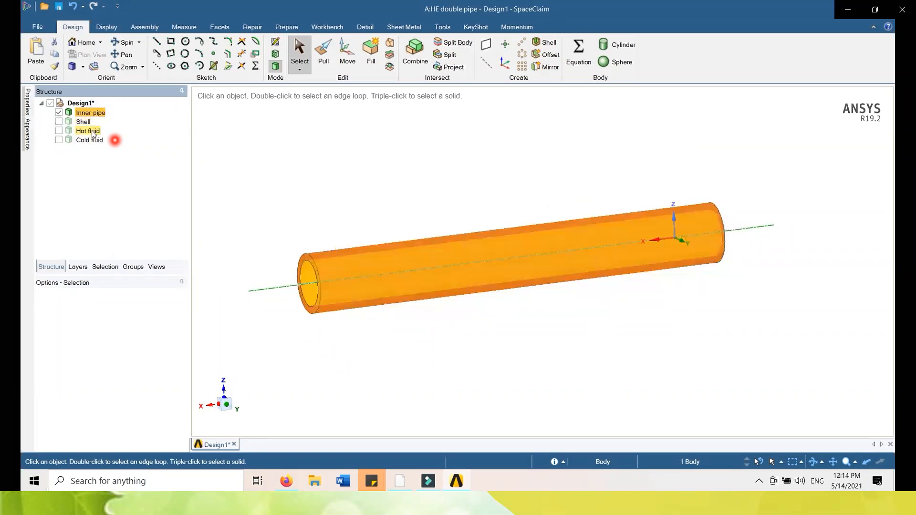
Show the Hot fluid, Shell and Cold fluid bodies again one by one around the Inner pipe.
left_click(91, 131)
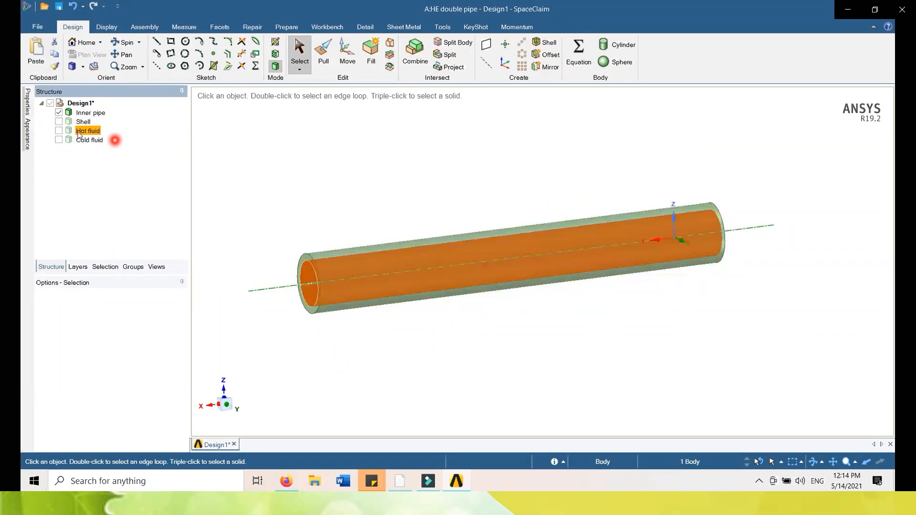
left_click(58, 132)
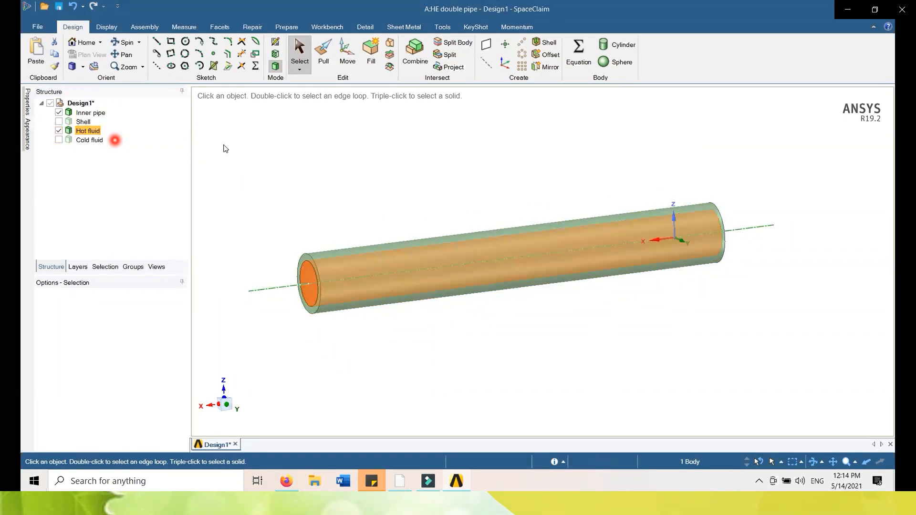
left_click(270, 143)
left_click(319, 287)
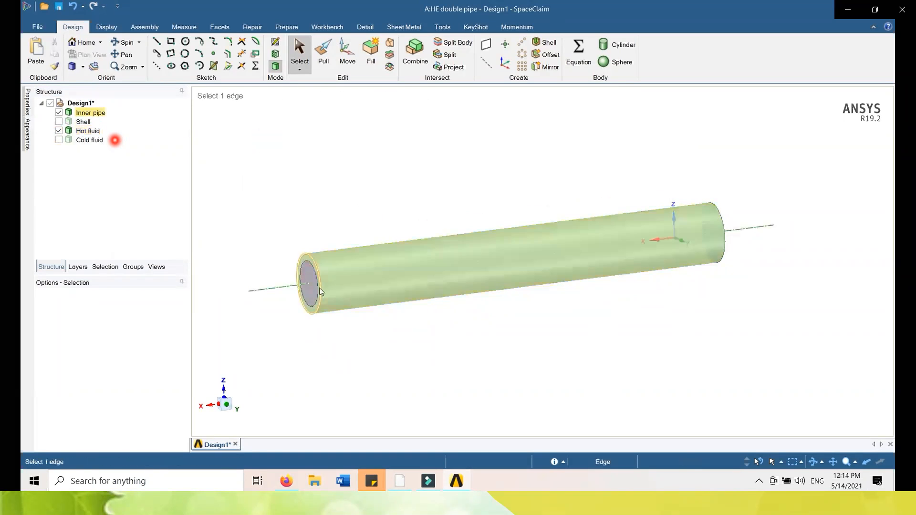
left_click(58, 122)
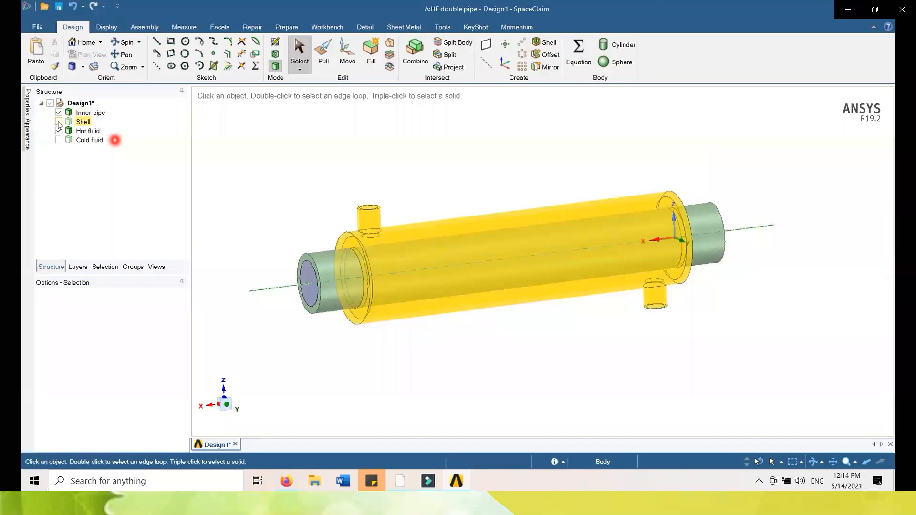
middle_click_drag(415, 184, 419, 238)
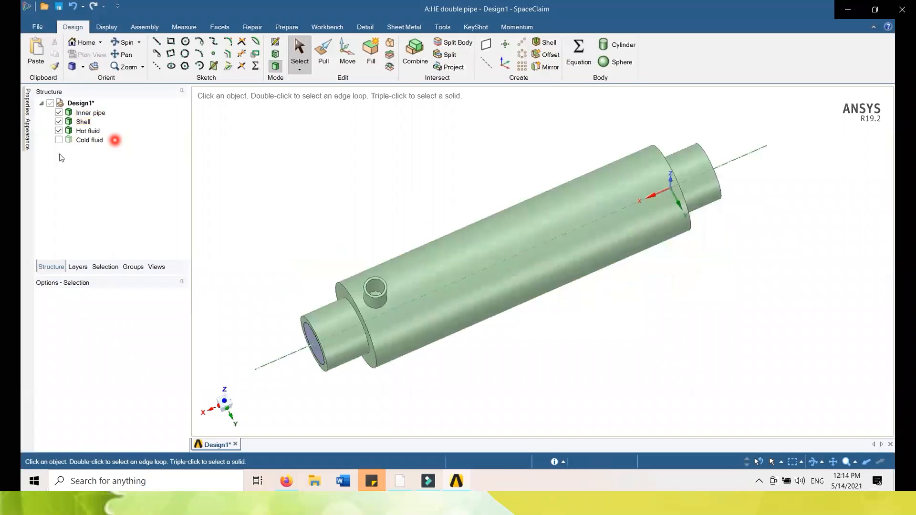
left_click(58, 140)
Examine the complete heat exchanger from several sides, including both nozzle openings and the pipe ends.
middle_click_drag(345, 208, 339, 115)
middle_click_drag(409, 334, 377, 264)
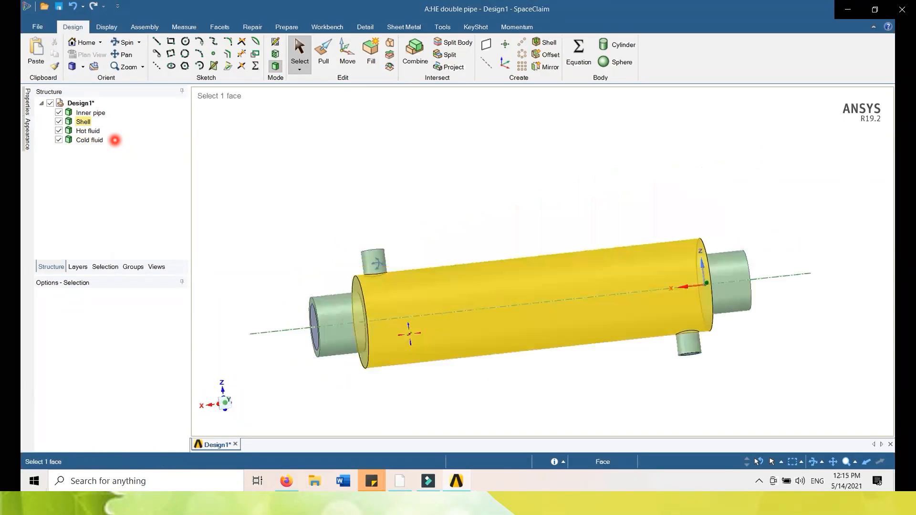
scroll(560, 337, "up", 5)
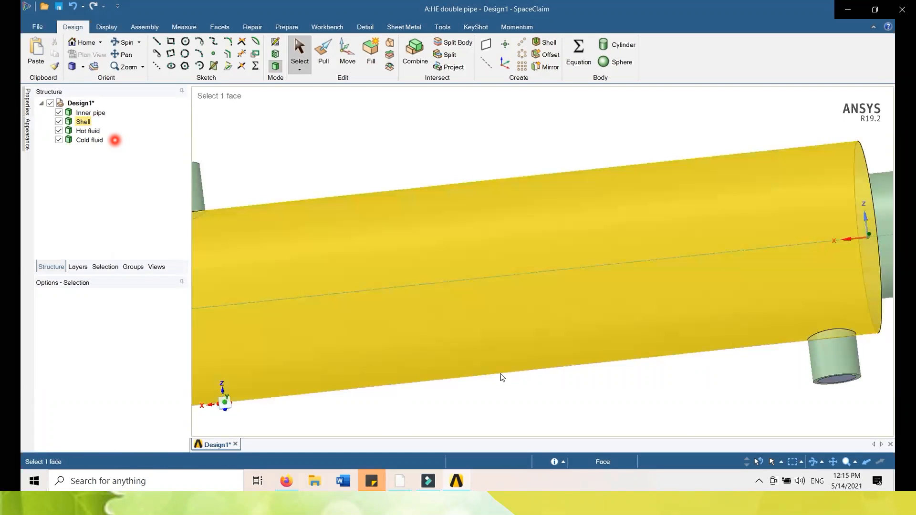
scroll(498, 368, "down", 5)
middle_click_drag(686, 371, 714, 404)
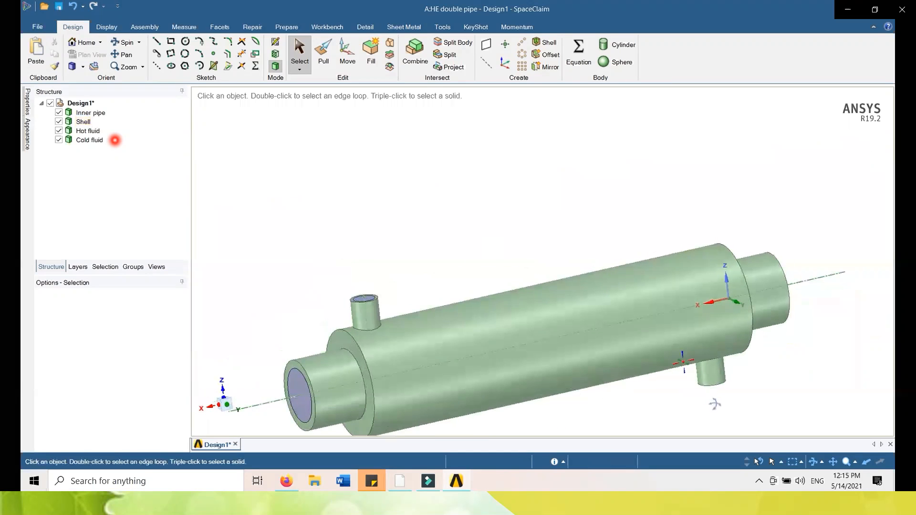
middle_click_drag(608, 364, 605, 241, "shift")
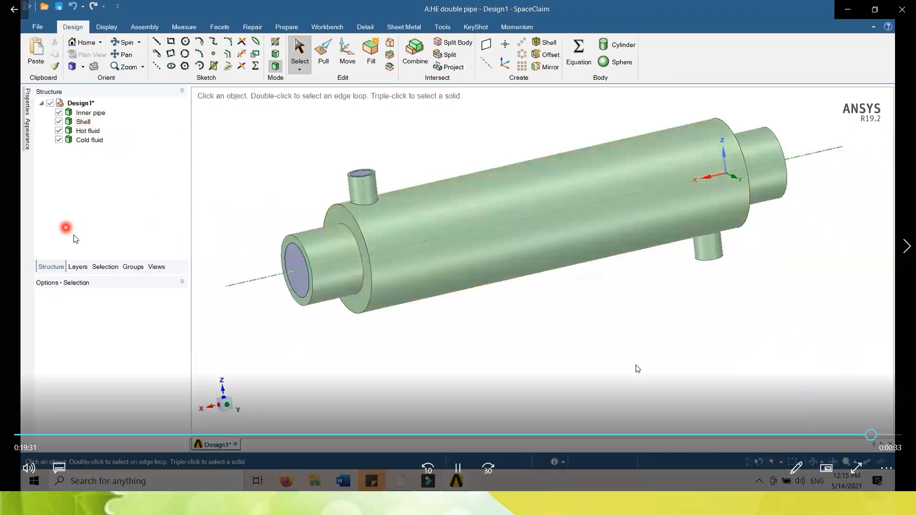
scroll(626, 333, "up", 2)
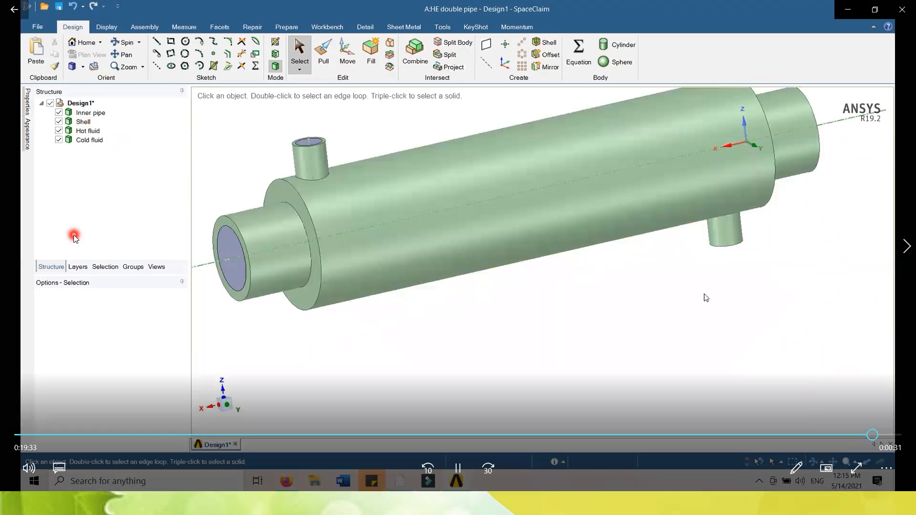
scroll(703, 298, "down", 2)
mouse_move(711, 289)
middle_mouse_down()
mouse_move(699, 313)
mouse_move(644, 327)
mouse_move(629, 270)
mouse_move(653, 225)
mouse_move(691, 272)
mouse_move(707, 317)
mouse_move(701, 305)
mouse_move(640, 302)
mouse_move(633, 293)
mouse_move(623, 311)
mouse_move(650, 311)
middle_mouse_up()
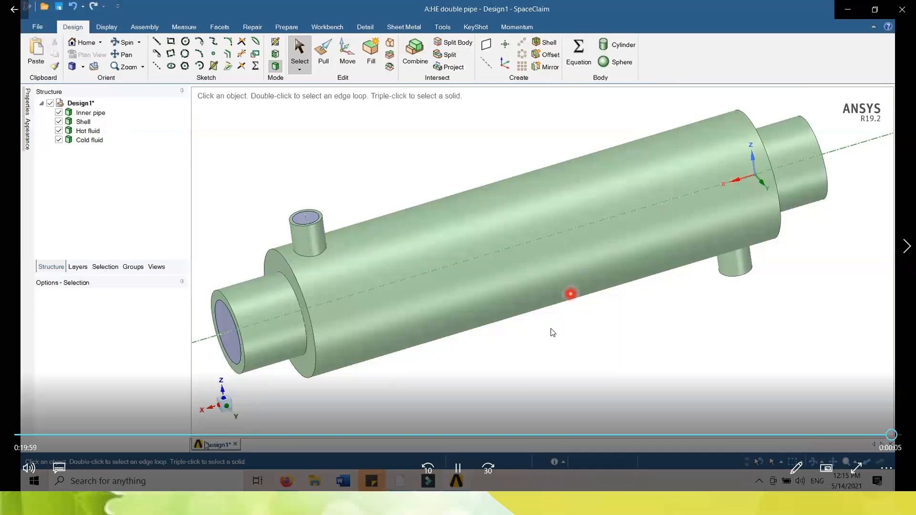
left_click(459, 478)
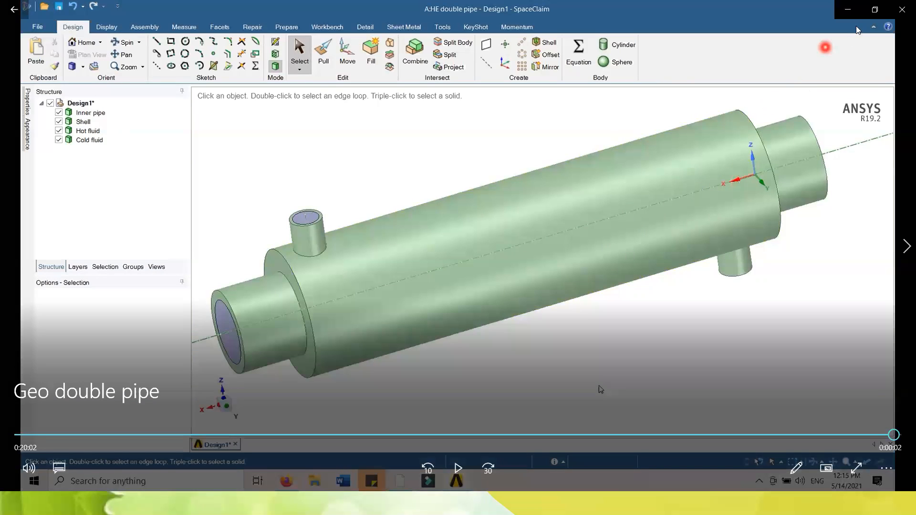
left_click(896, 12)
double_click(355, 182)
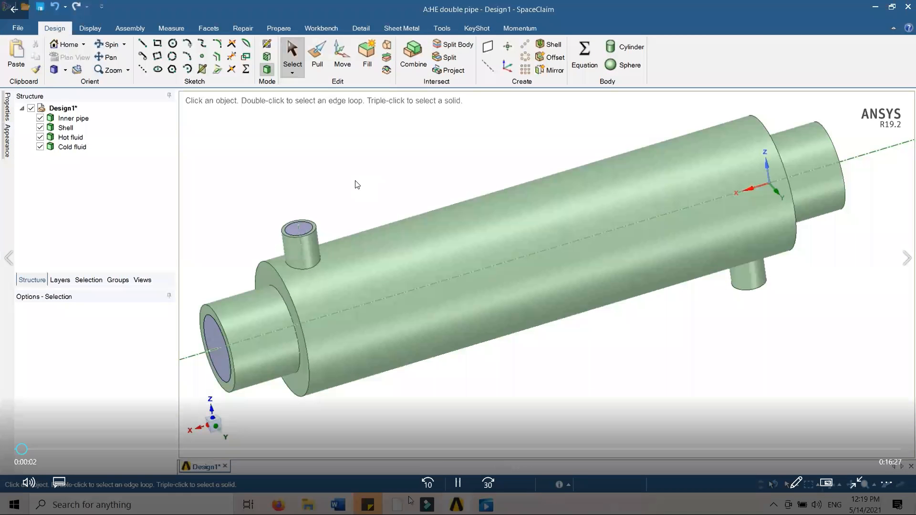
Switch to Workbench and open the Mesh cell of the HE double pipe Fluent system.
mouse_move(406, 505)
left_click(401, 479)
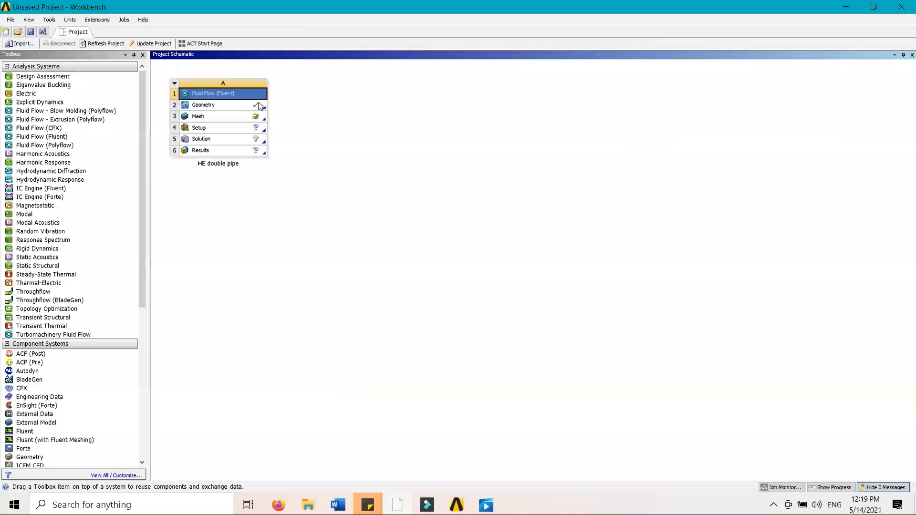
left_click(244, 116)
double_click(245, 117)
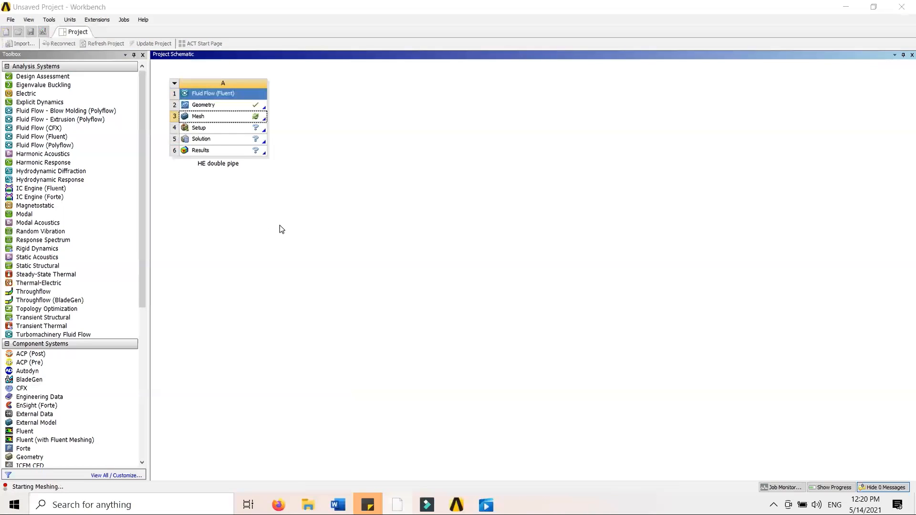
left_click(50, 450)
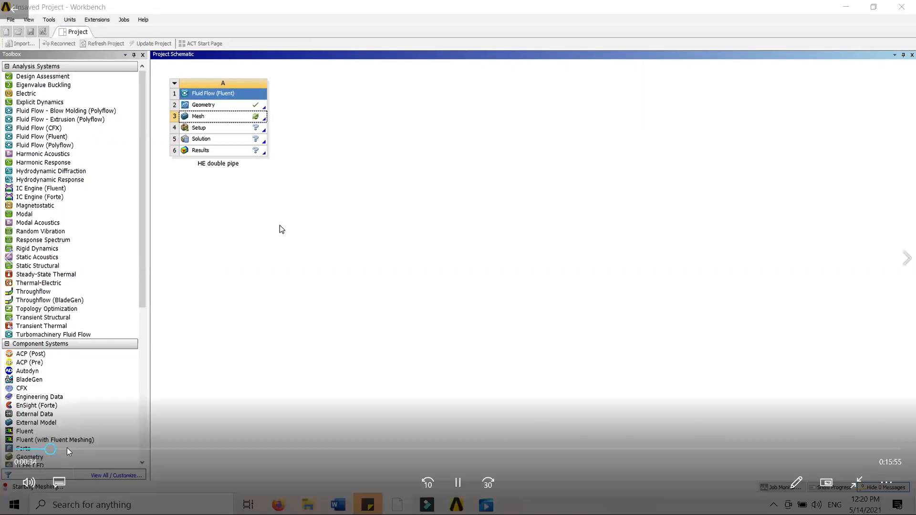
left_click(56, 450)
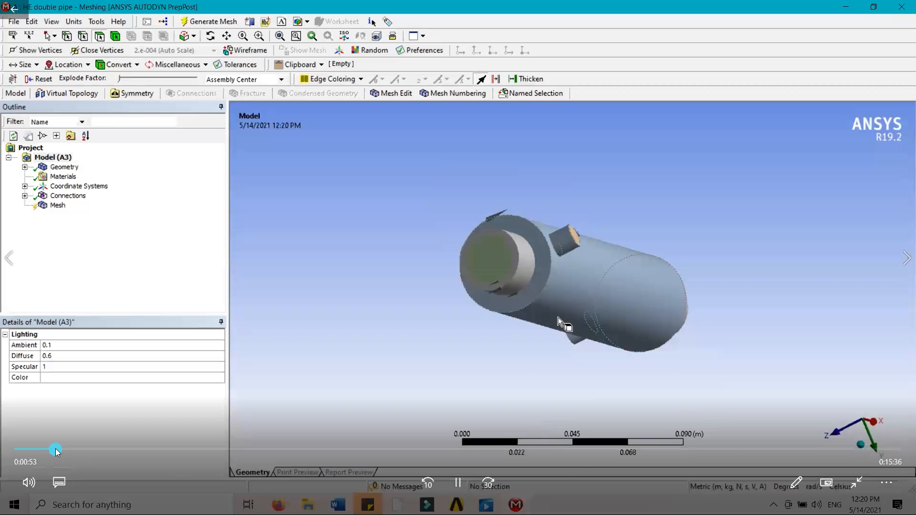
left_click(45, 450)
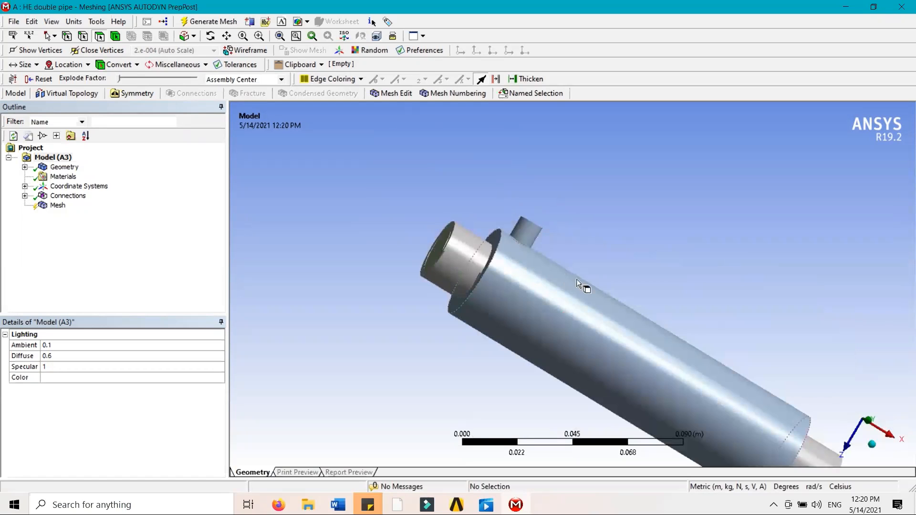
Create a named selection "hot inlet" on the inner fluid's end face beside the upper nozzle.
middle_click_drag(471, 177, 433, 234)
middle_click_drag(562, 191, 492, 272, "ctrl")
mouse_move(582, 292)
middle_mouse_down()
mouse_move(611, 250)
mouse_move(602, 254)
middle_mouse_up()
middle_click_drag(302, 265, 305, 317)
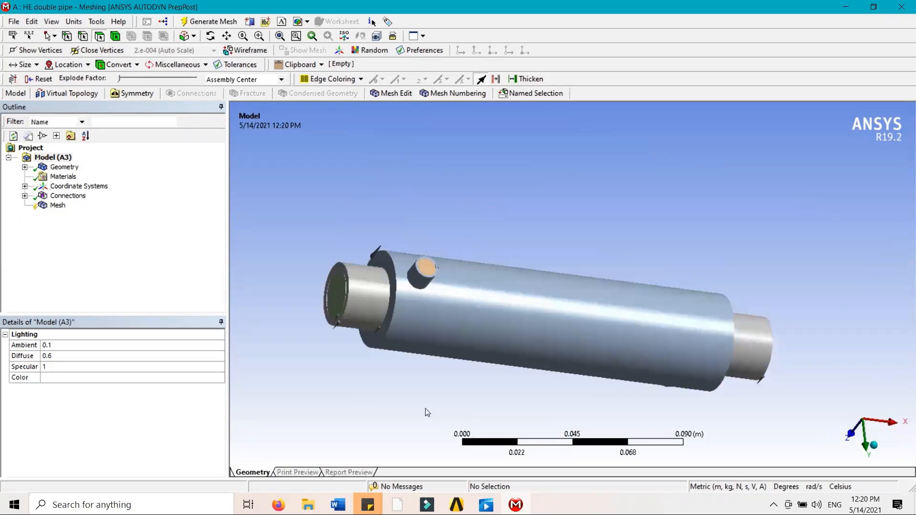
left_click(339, 298)
right_click(338, 299)
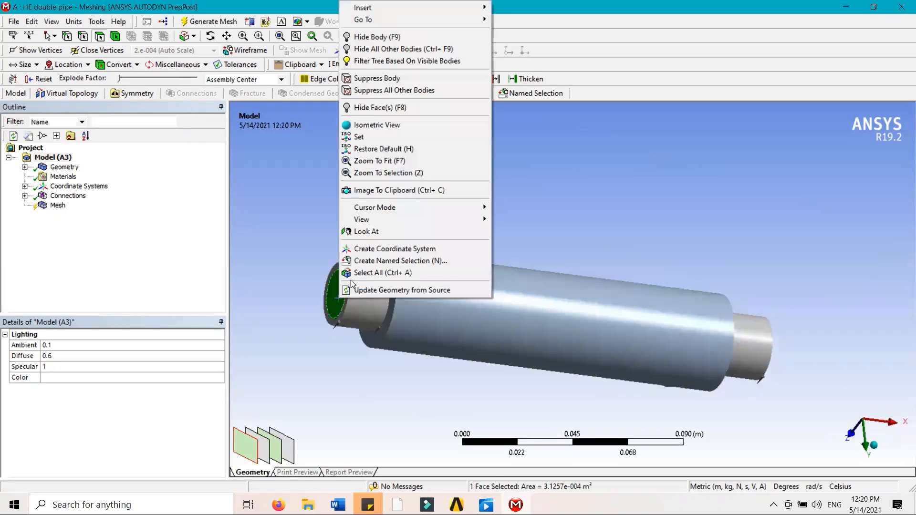
left_click(374, 261)
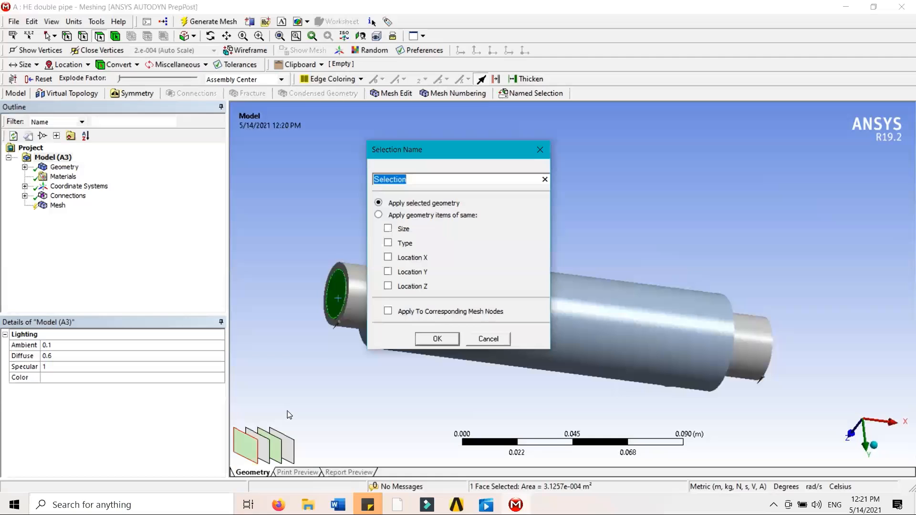
type("hot inlet")
left_click(437, 338)
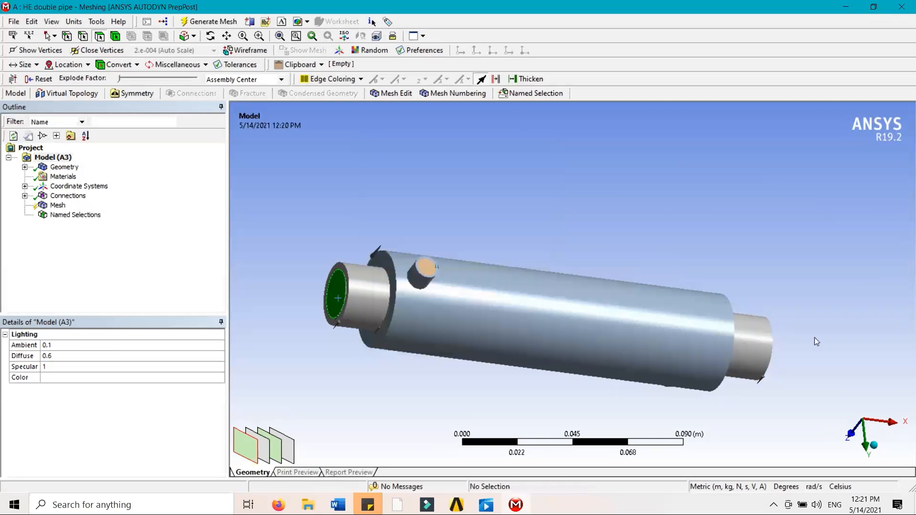
Create a named selection "hot outlet" on the inner fluid's end face beside the lower nozzle and expand the named selections list.
middle_click_drag(823, 340, 757, 340)
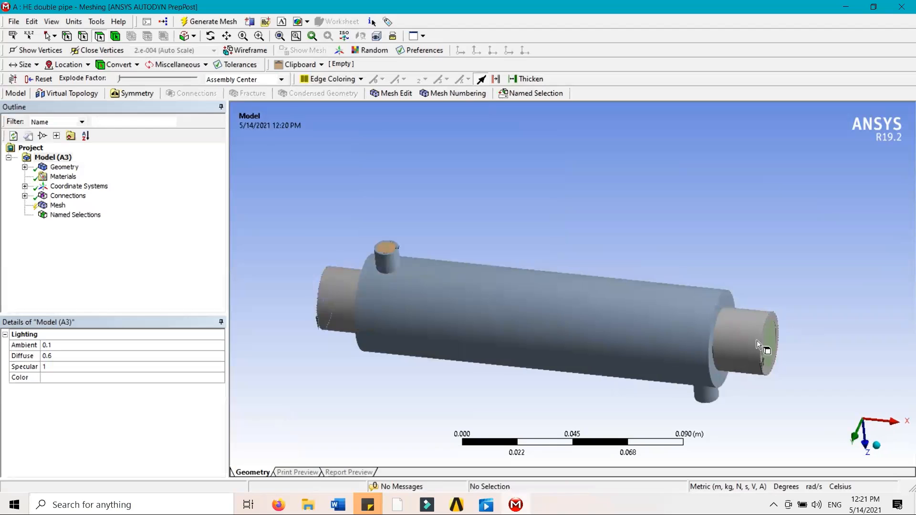
left_click(771, 348)
right_click(771, 347)
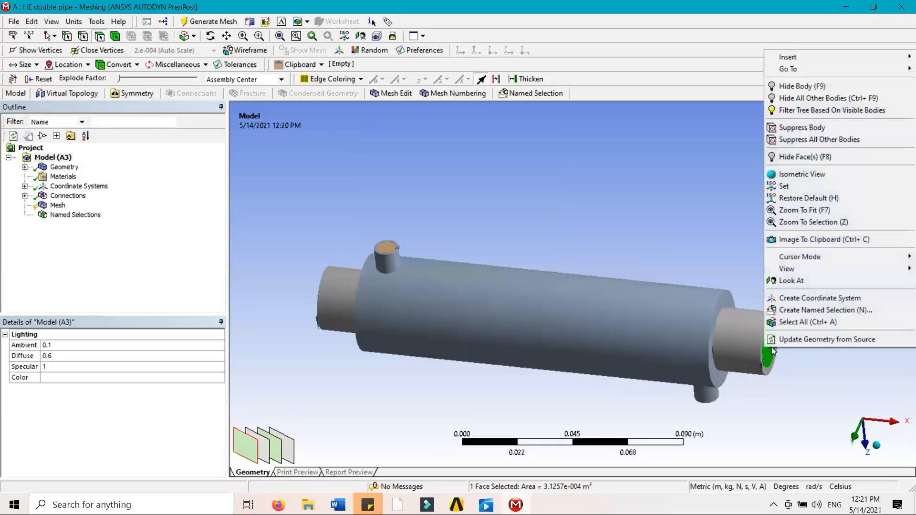
left_click(777, 310)
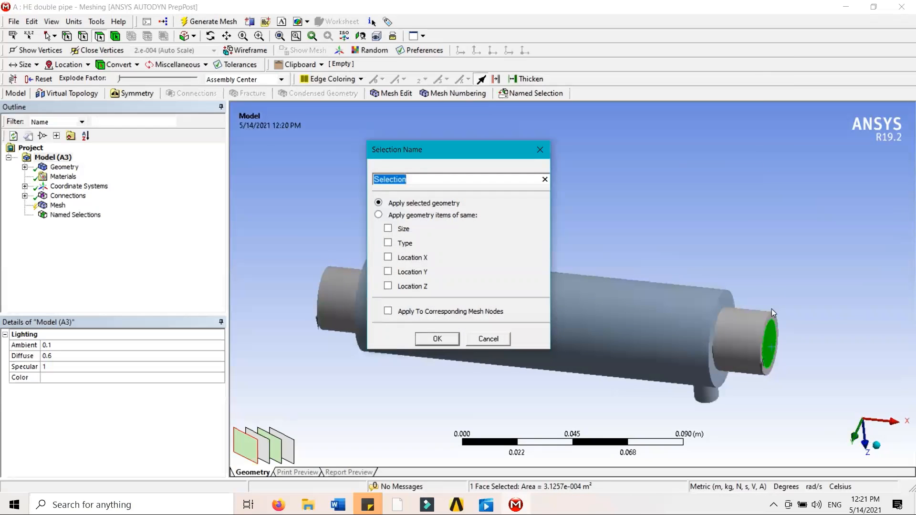
type("h")
key("BackSpace")
type("Ho")
key("BackSpace")
key("BackSpace")
type("hot outle")
left_click(438, 339)
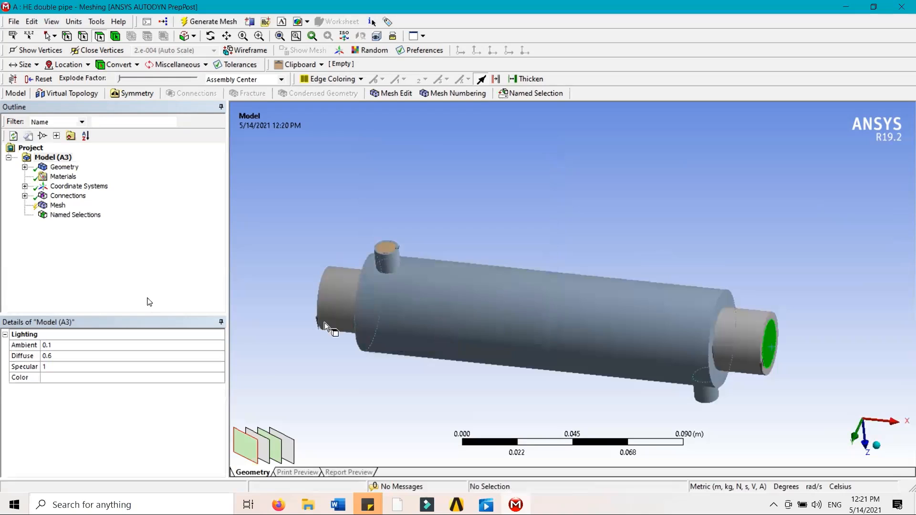
left_click(25, 216)
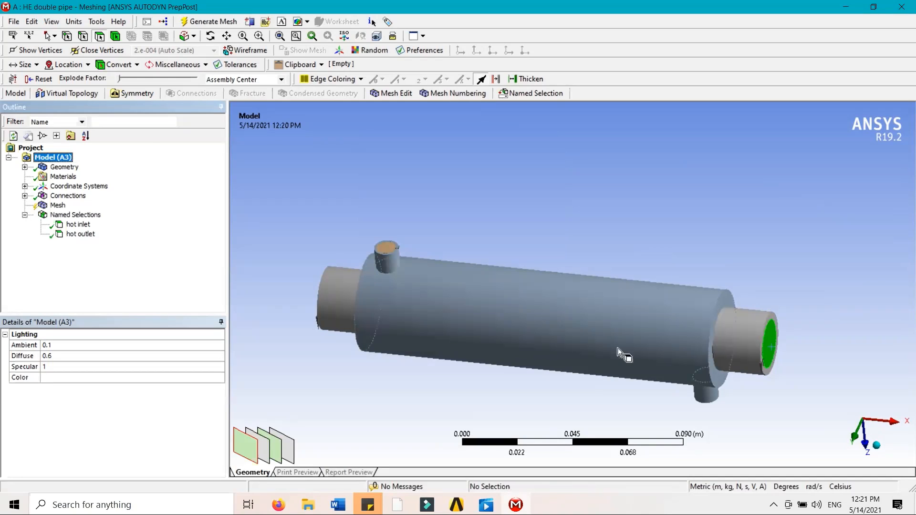
Create a named selection "cold inlet" on the fluid face inside the lower nozzle's opening.
middle_click_drag(593, 403, 609, 328)
left_click(711, 361)
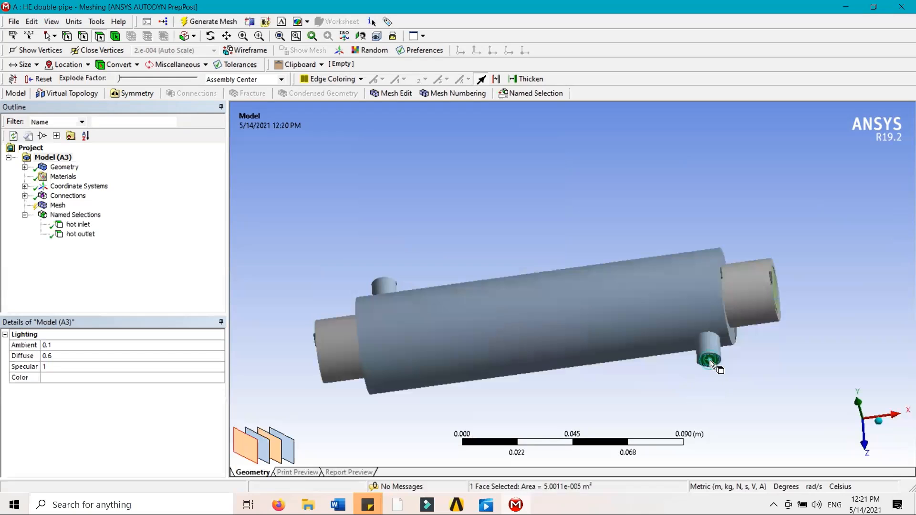
right_click(710, 360)
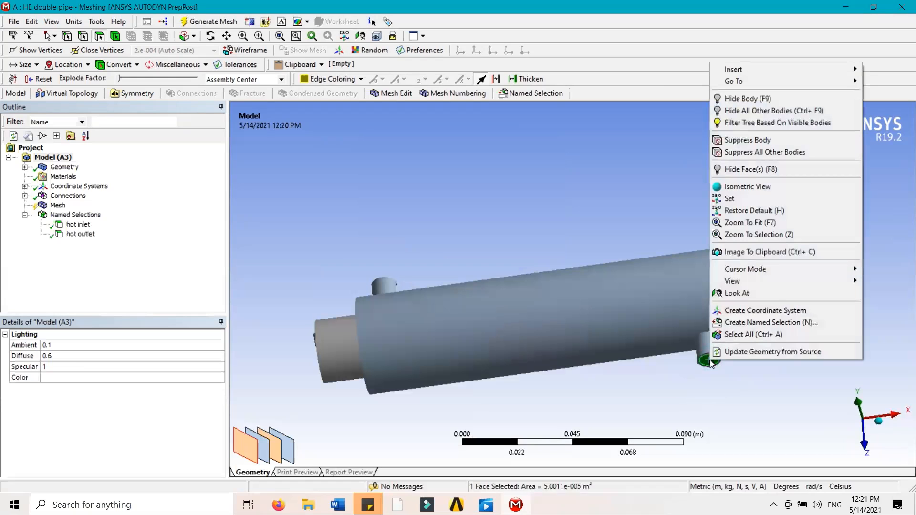
left_click(736, 323)
type("co")
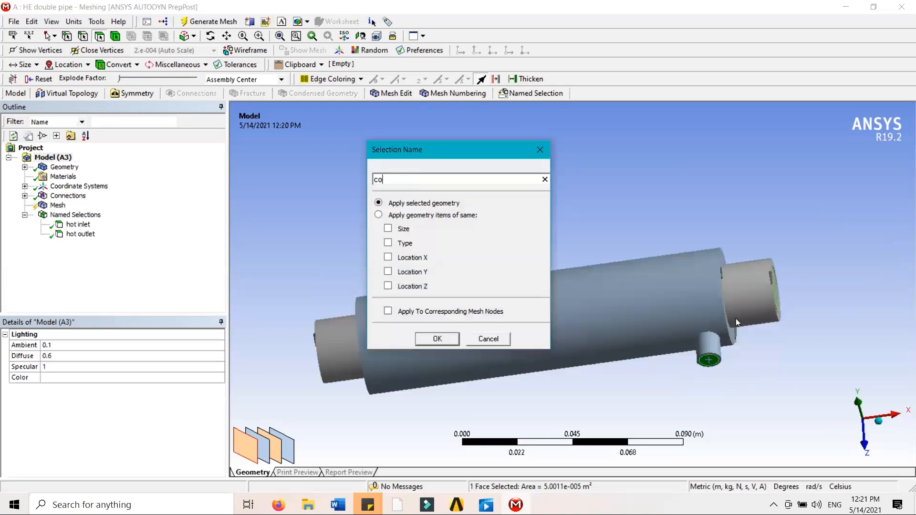
type("ld inlet")
left_click(437, 339)
Create a named selection "cold outlet" on the fluid face inside the upper nozzle's opening.
middle_click_drag(445, 266, 402, 301)
left_click(388, 279)
right_click(388, 279)
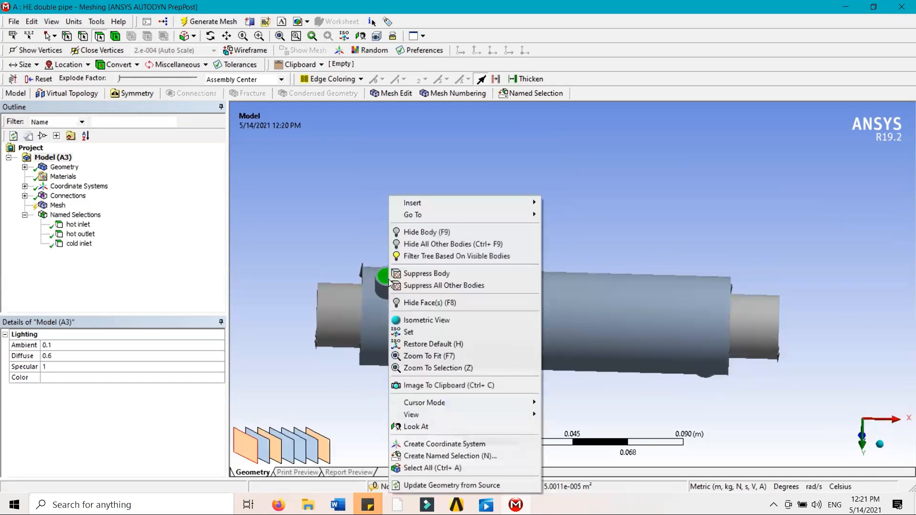
left_click(435, 456)
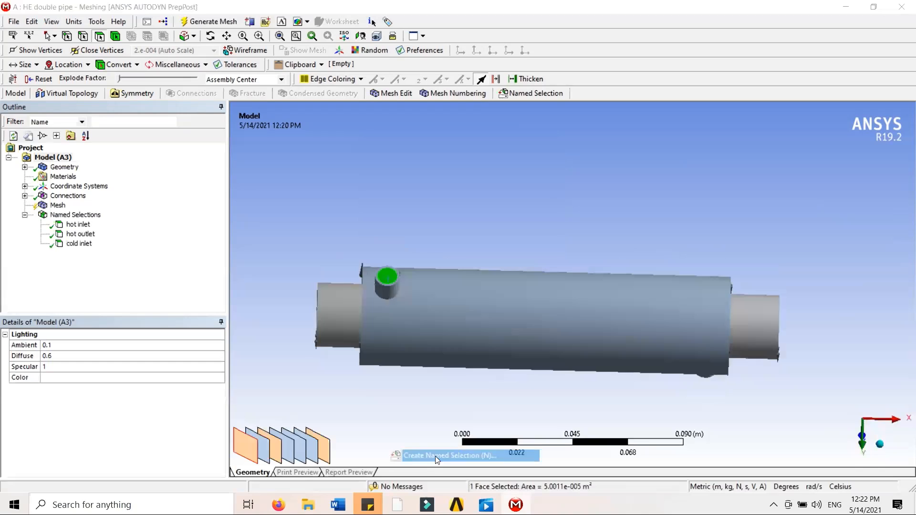
type("cold outlet")
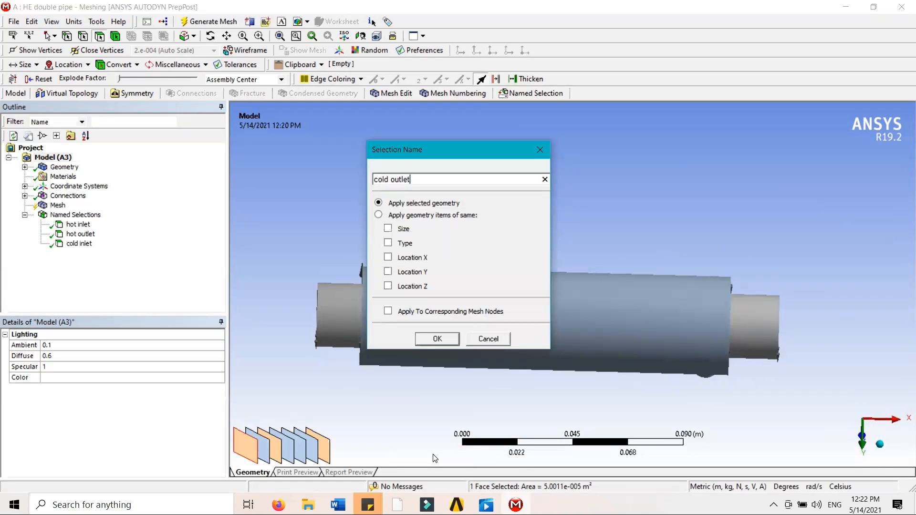
left_click(440, 341)
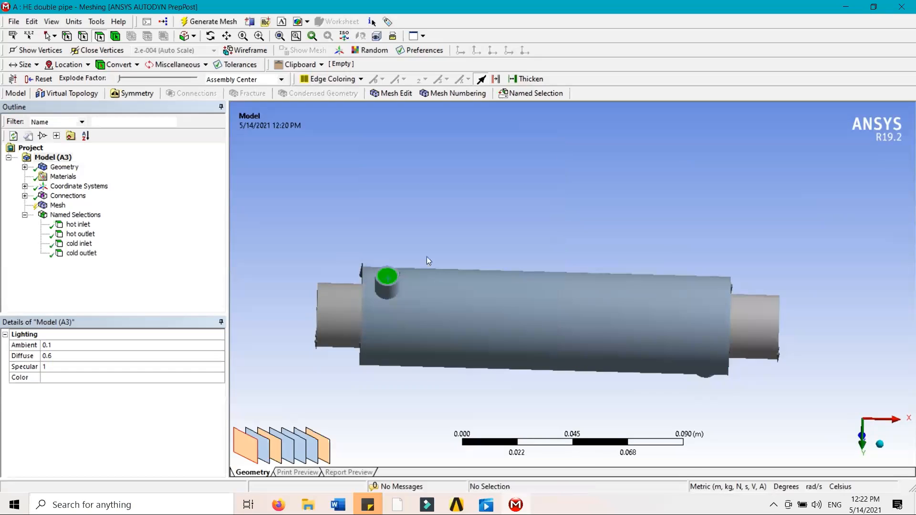
Select the upper nozzle's rim and outer wall, the shell's outer cylinder and the annular shell end face beside that nozzle.
scroll(427, 257, "down", 3)
scroll(428, 268, "down", 2)
scroll(428, 267, "up", 5)
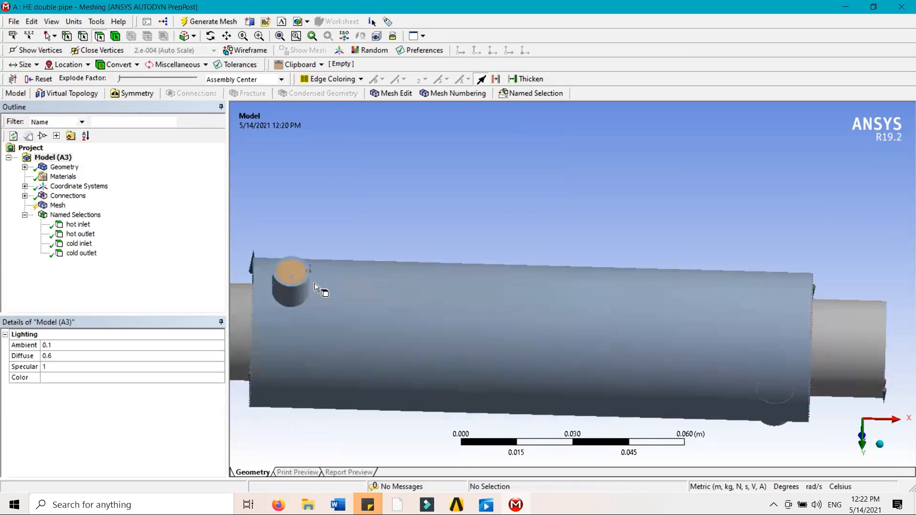
left_click(307, 279)
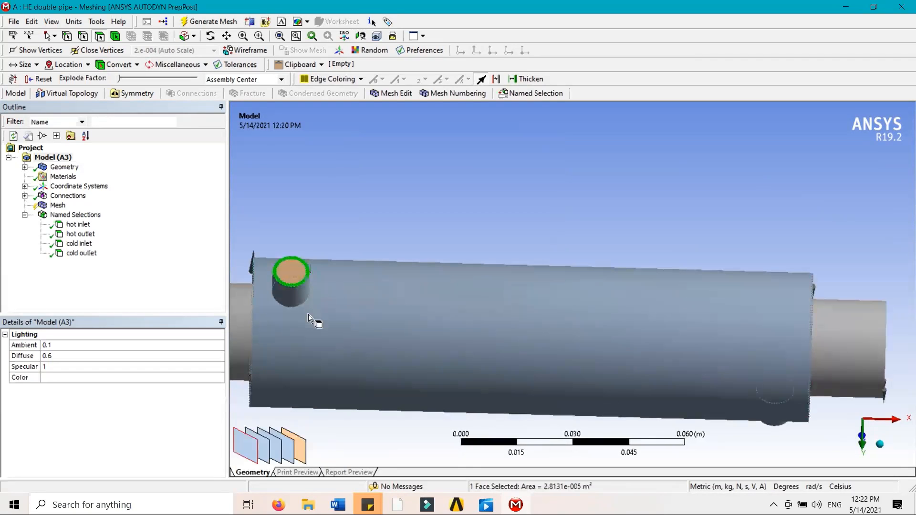
left_click(301, 295, "ctrl")
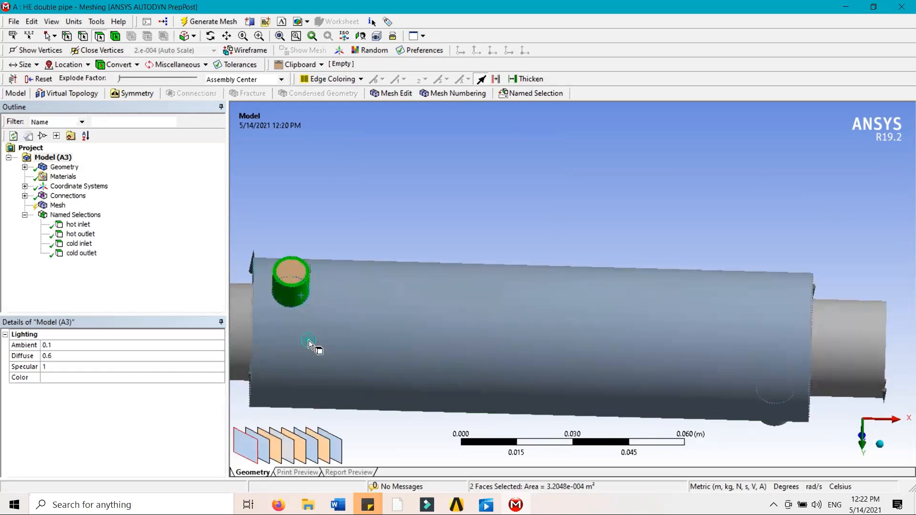
left_click(308, 340, "ctrl")
middle_click_drag(323, 354, 288, 360)
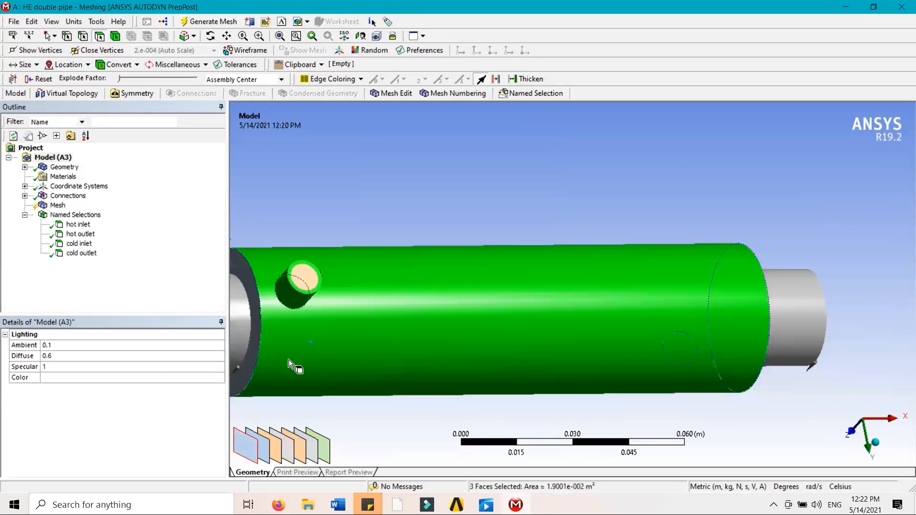
left_click(255, 357, "ctrl")
Add the opposite annular shell end face and the lower nozzle's outer wall and rim to the face selection.
middle_click_drag(664, 369, 579, 333)
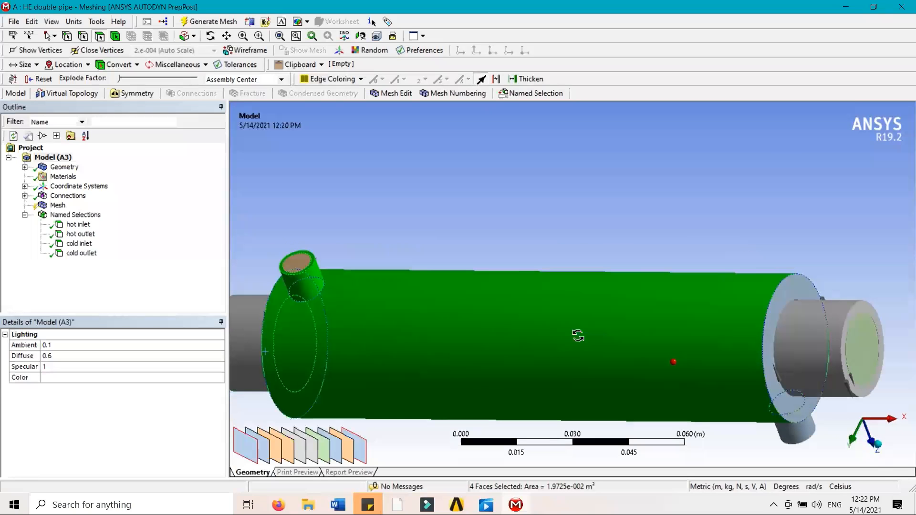
left_click(782, 409, "ctrl")
middle_click_drag(775, 429, 758, 333)
left_click(775, 251, "ctrl")
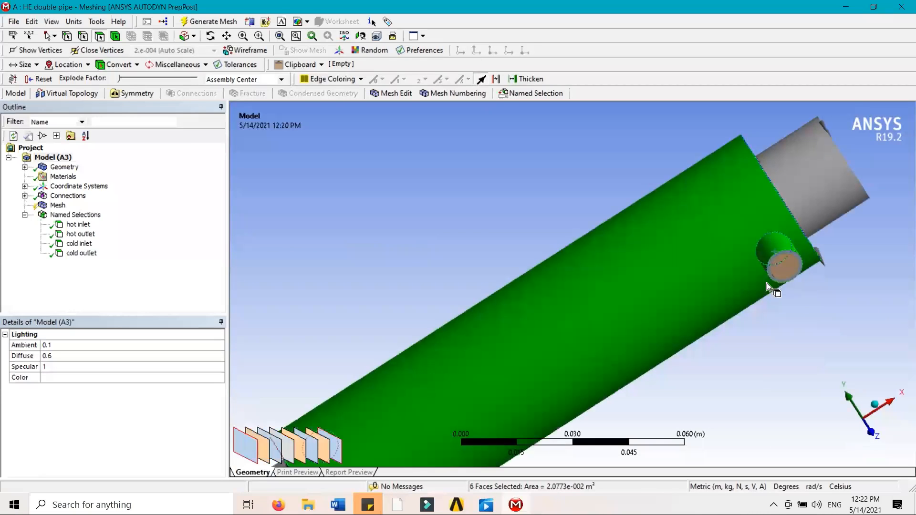
left_click(771, 281, "ctrl")
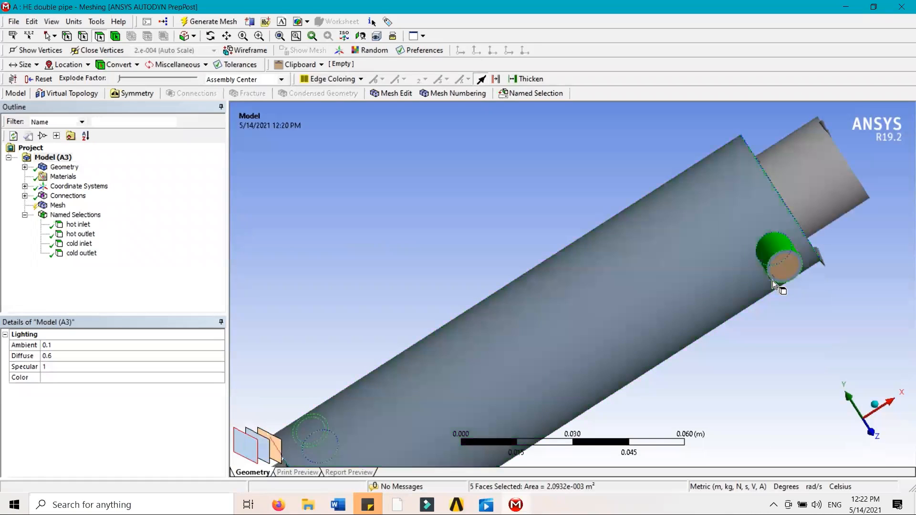
left_click(688, 285, "ctrl")
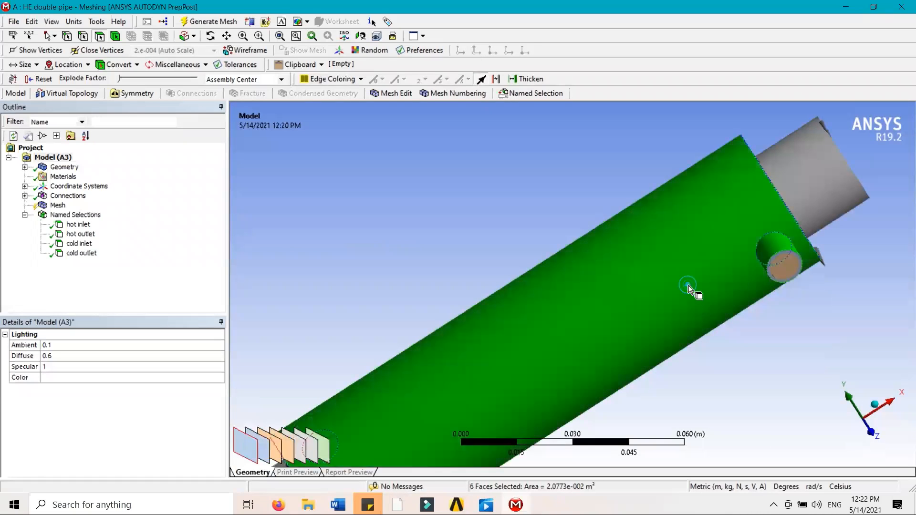
left_click(769, 271, "ctrl")
middle_click_drag(690, 273, 789, 354)
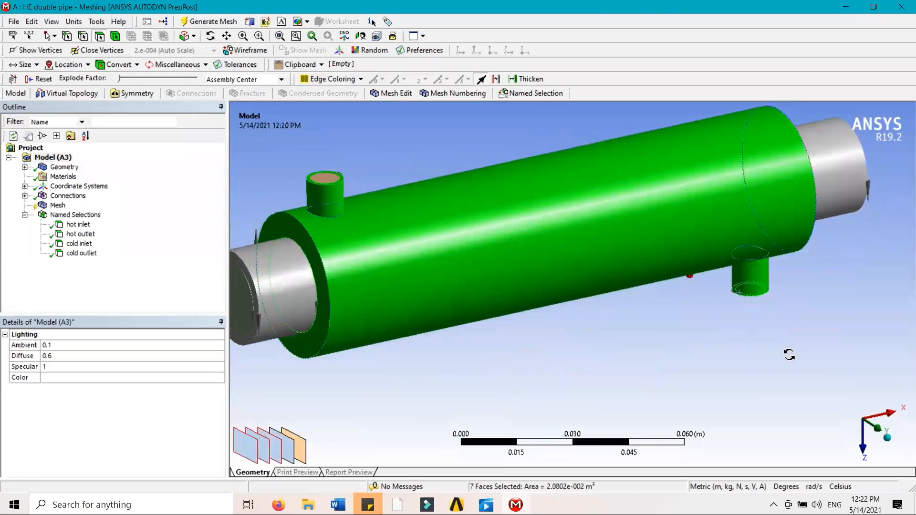
middle_click_drag(621, 291, 638, 316)
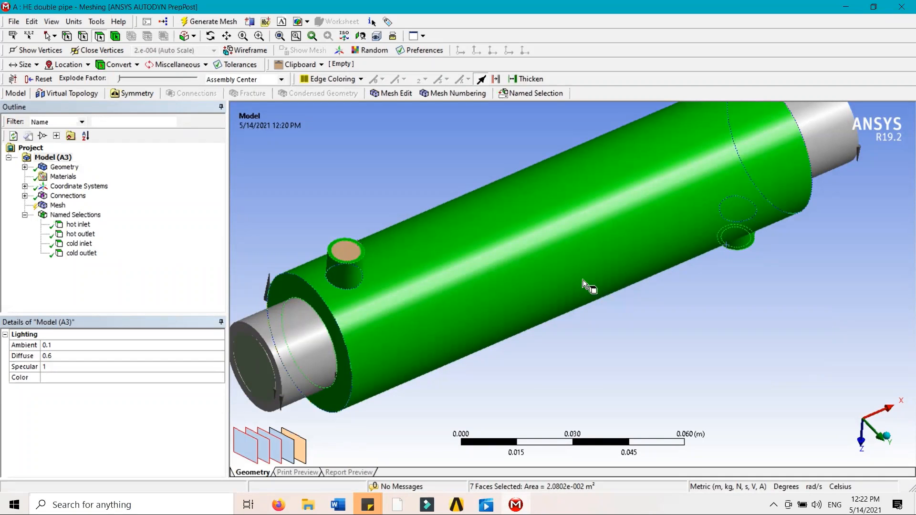
Create a named selection "Shell surface" from the selected outer shell and nozzle faces.
right_click(565, 269)
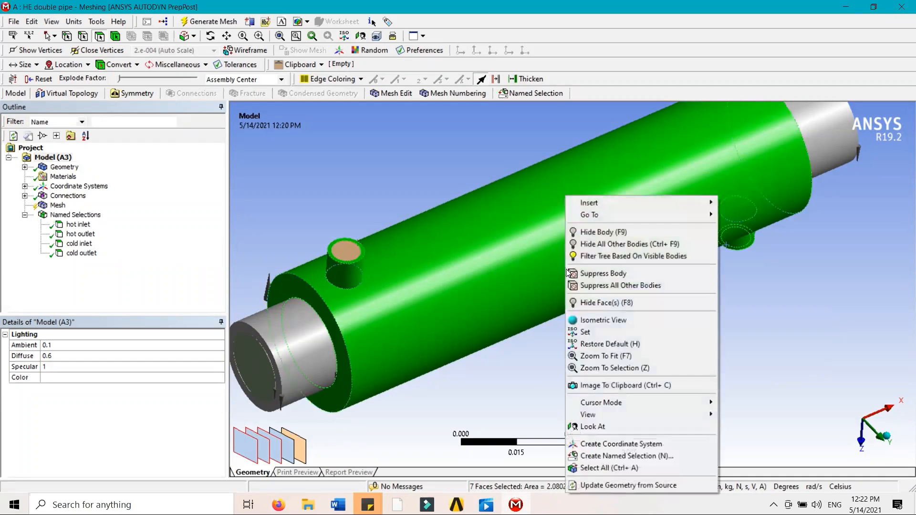
left_click(615, 456)
type("S")
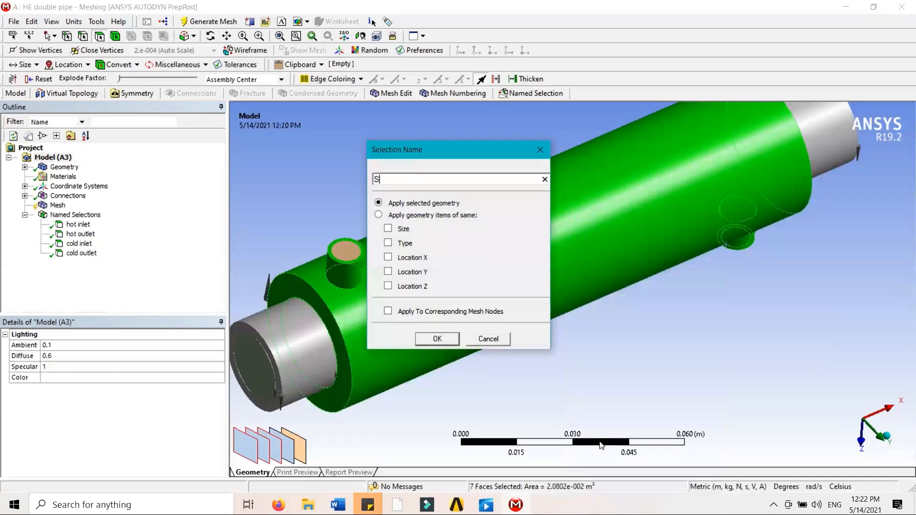
type("hell surface")
left_click(437, 339)
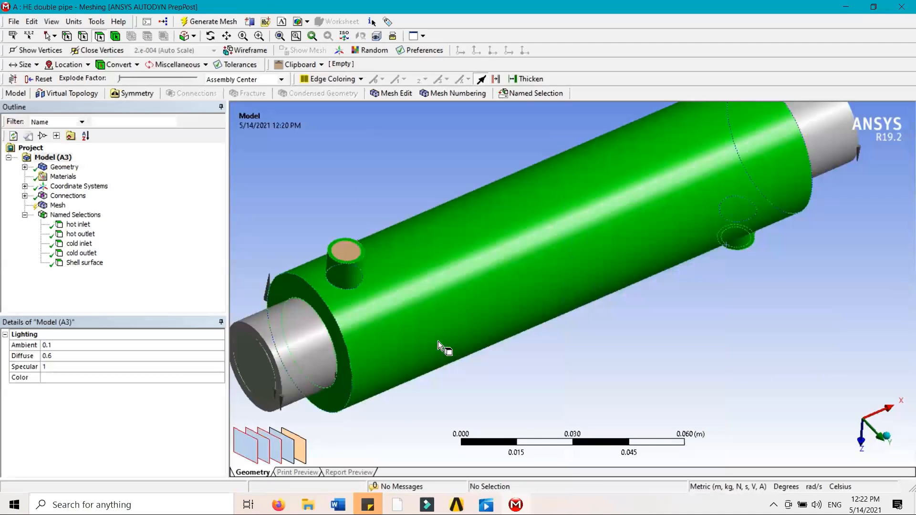
left_click(318, 356)
middle_click_drag(314, 359, 381, 361)
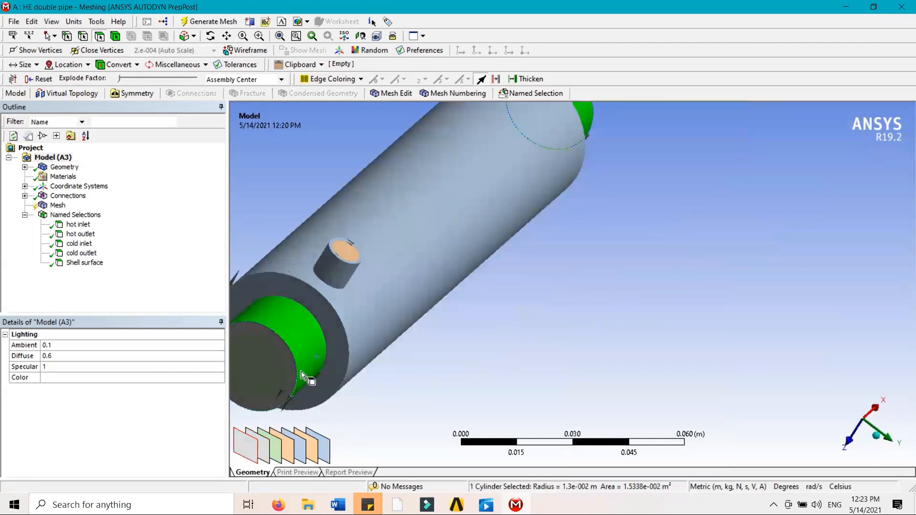
left_click(291, 363, "ctrl")
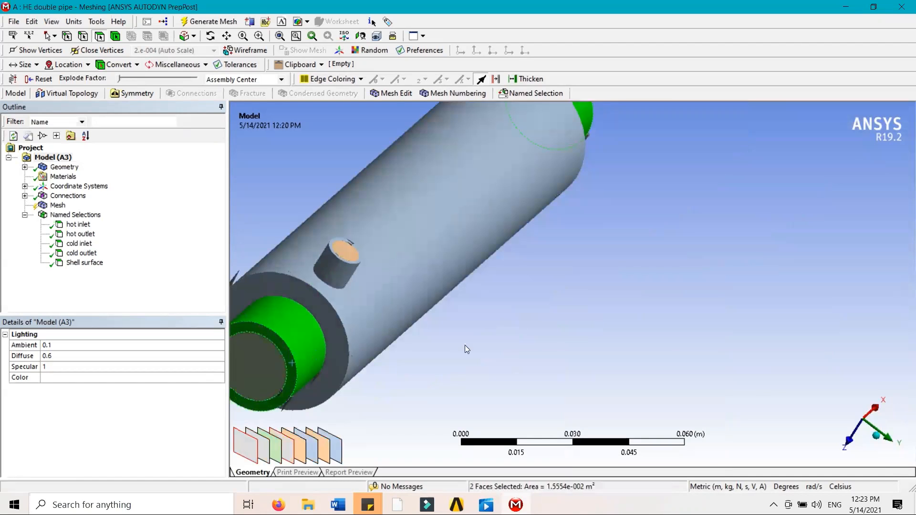
middle_click_drag(642, 229, 600, 349)
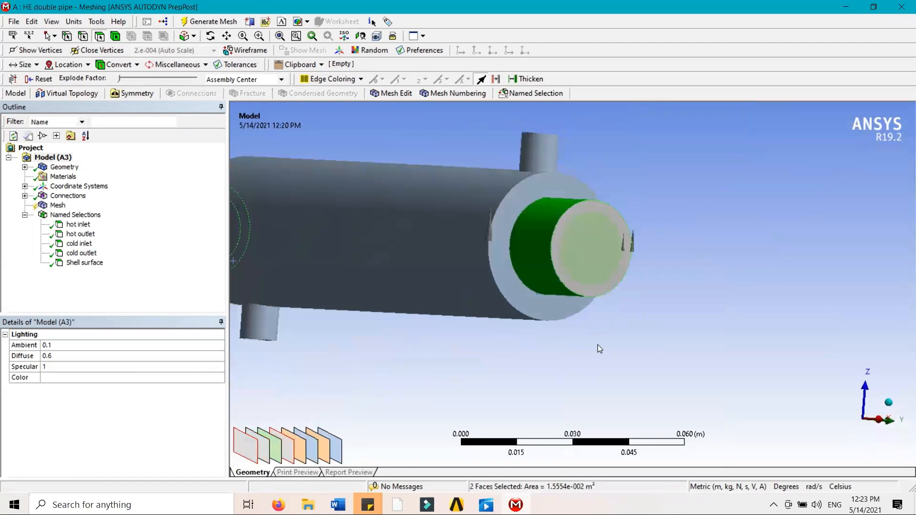
left_click(600, 292, "ctrl")
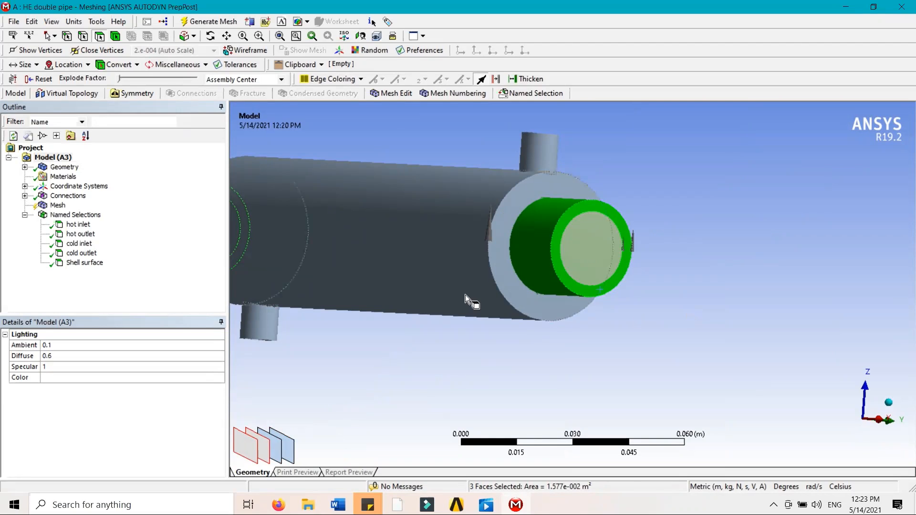
Isolate the Inner pipe body by hiding all other bodies of the geometry.
left_click(25, 167)
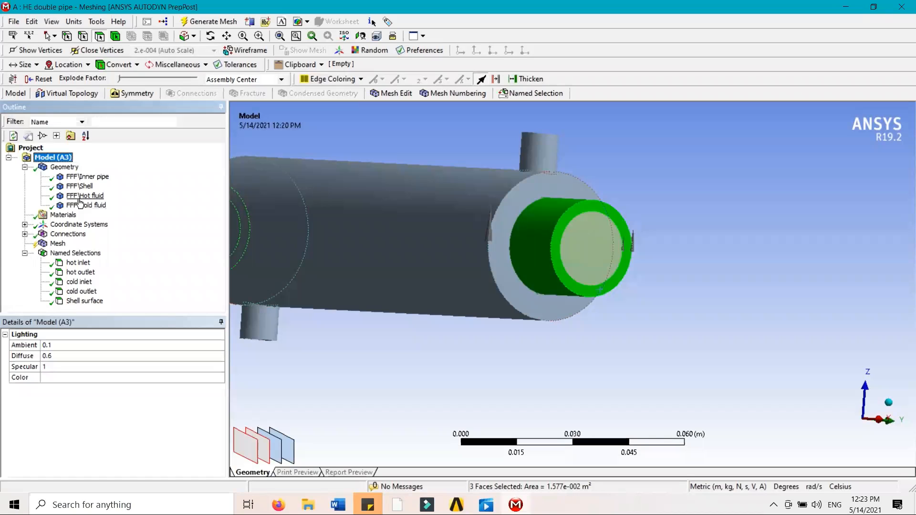
left_click(85, 178)
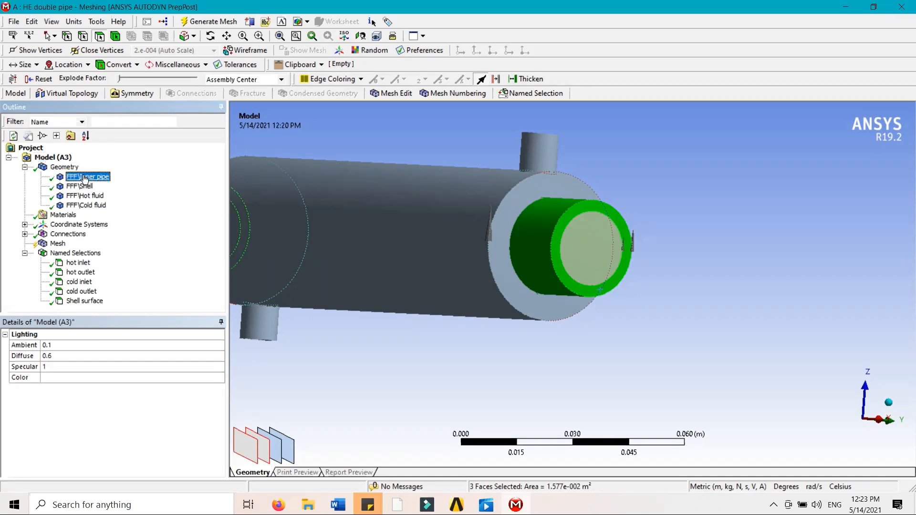
right_click(86, 177)
left_click(117, 263)
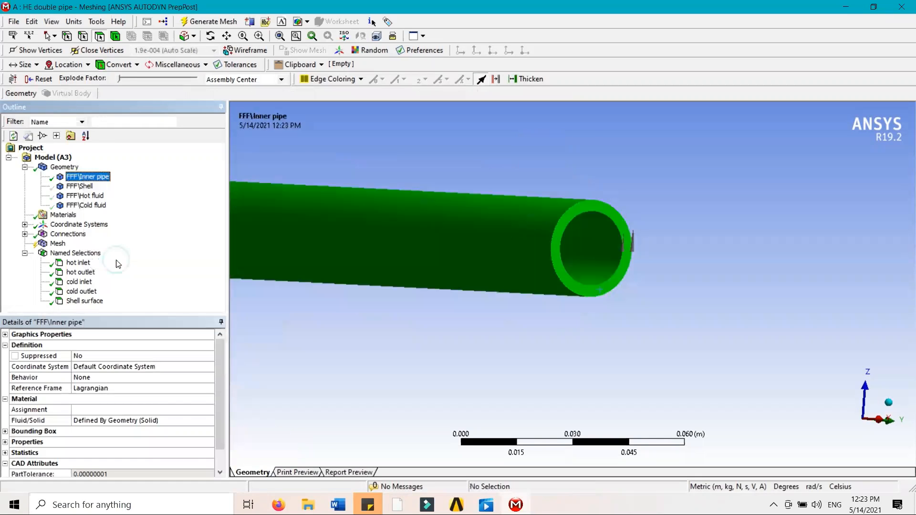
Create a named selection "Inner pipe surface" from the inner cylindrical face of the isolated Inner pipe body.
middle_click_drag(639, 266, 676, 276)
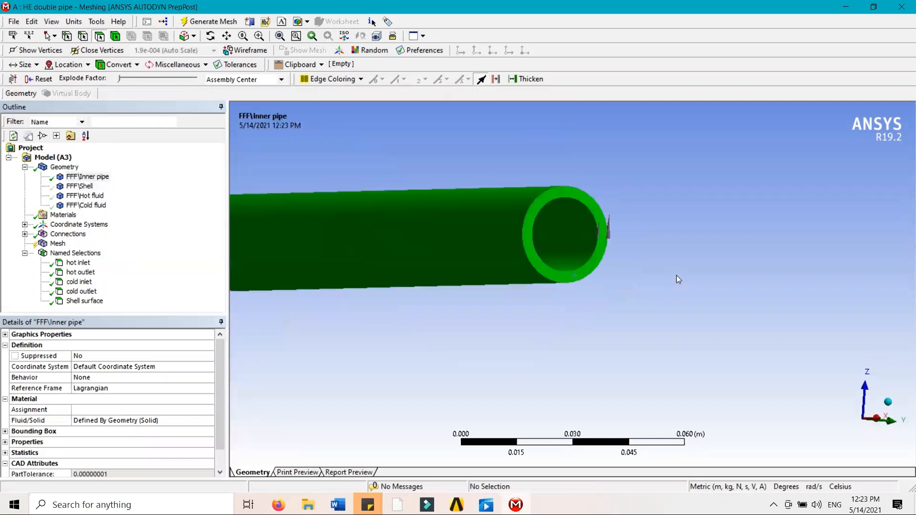
left_click(594, 262)
middle_click_drag(654, 280, 612, 300)
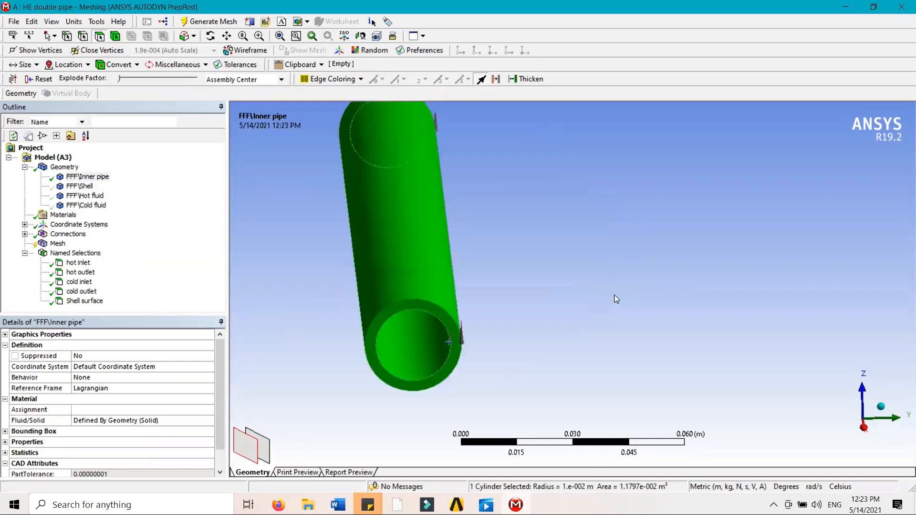
right_click(597, 299)
left_click(473, 472)
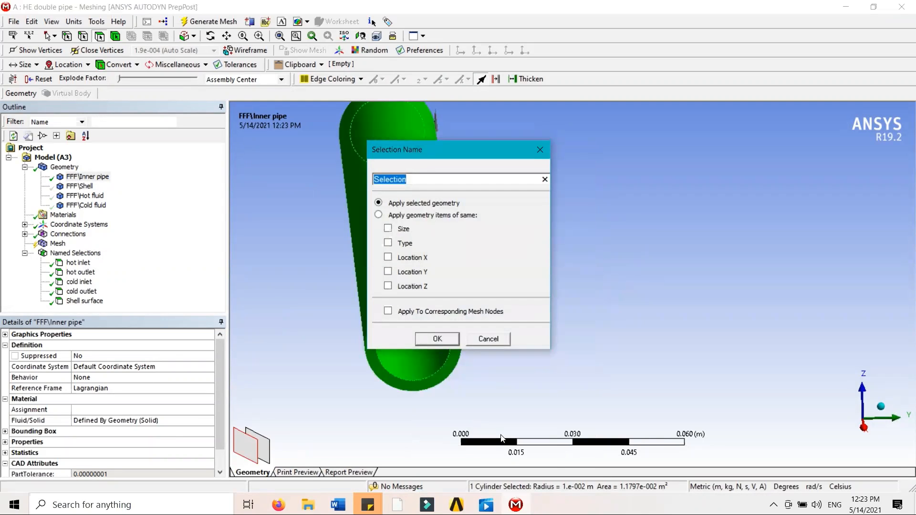
type("Pipe surface")
left_click(376, 179)
key("Delete")
type("Inner")
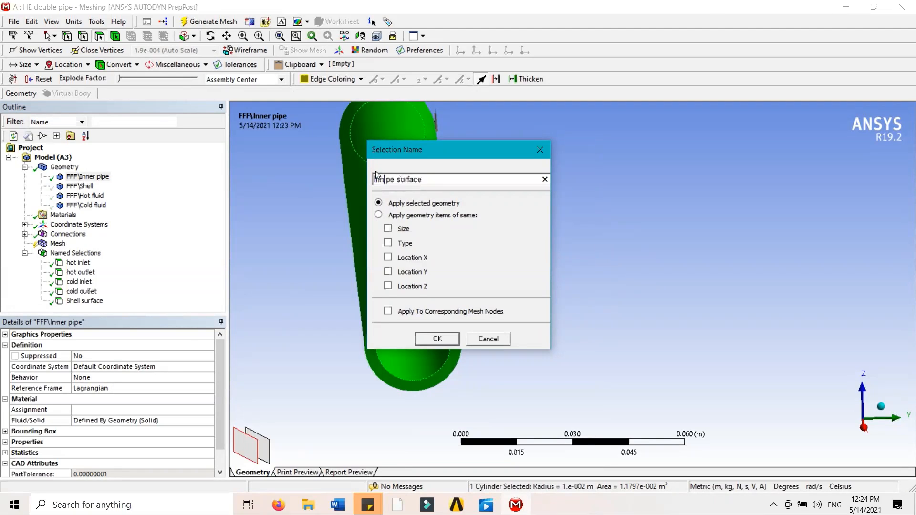
type(" pi")
left_click(437, 340)
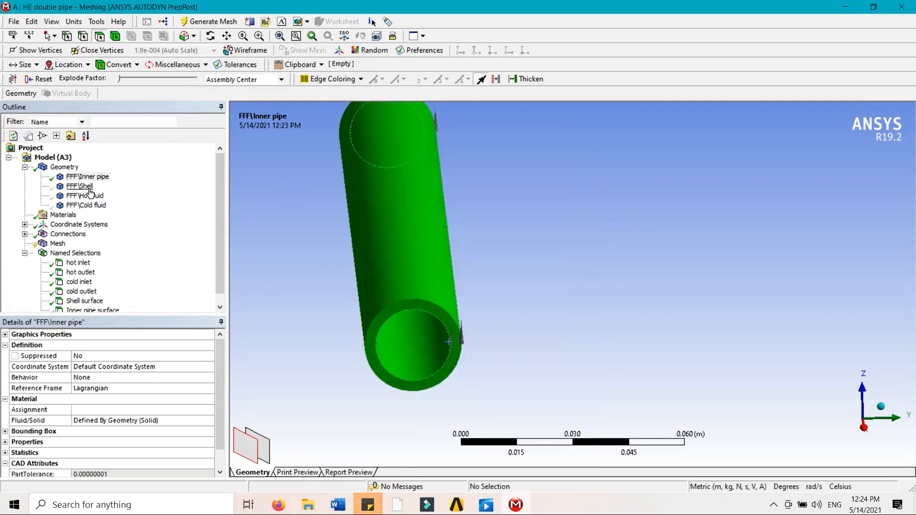
Check the Shell surface named selection, then isolate the Shell body to inspect its outer and inner faces.
left_click_drag(219, 258, 219, 266)
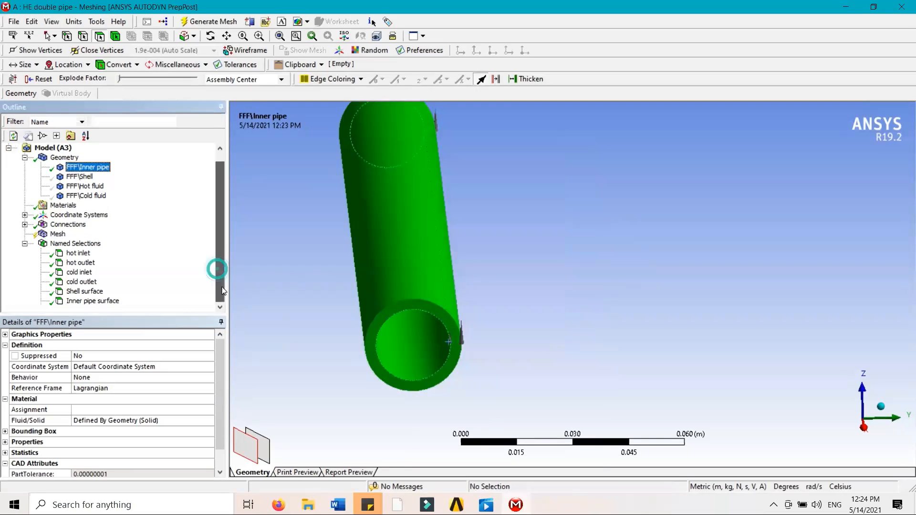
left_click(85, 291)
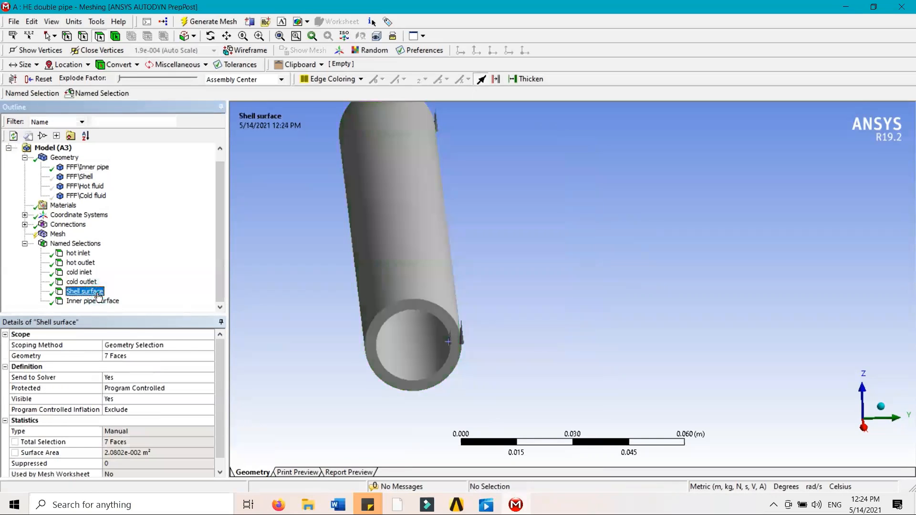
right_click(87, 168)
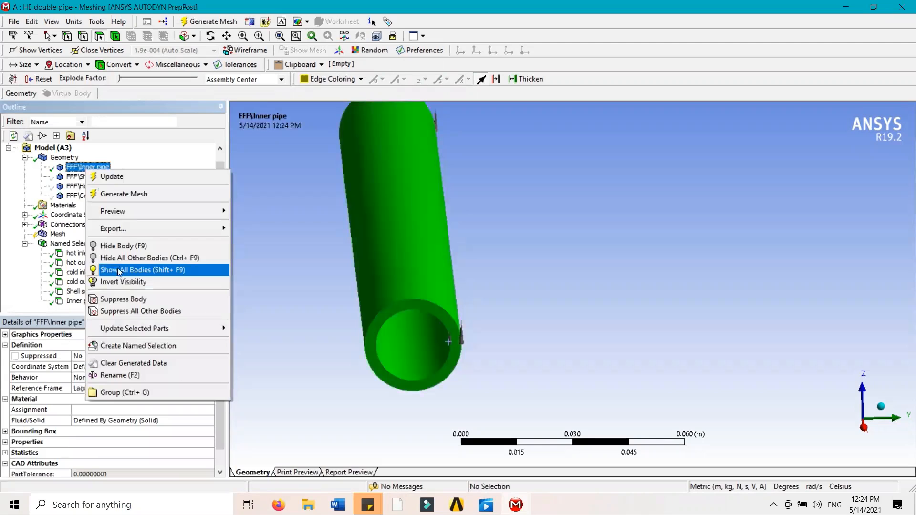
left_click(119, 270)
right_click(91, 180)
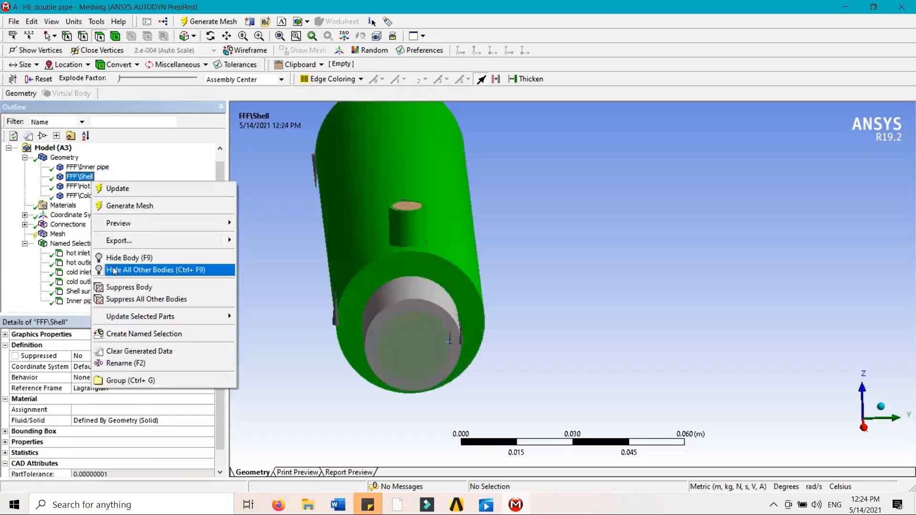
left_click(116, 271)
middle_click_drag(591, 421, 559, 398)
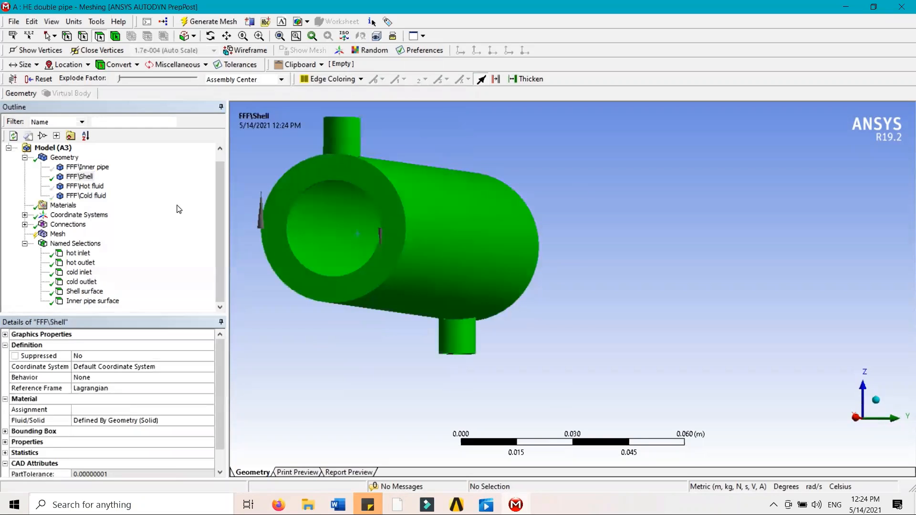
Show all bodies of the geometry again and generate the mesh with the default CFD settings.
right_click(94, 177)
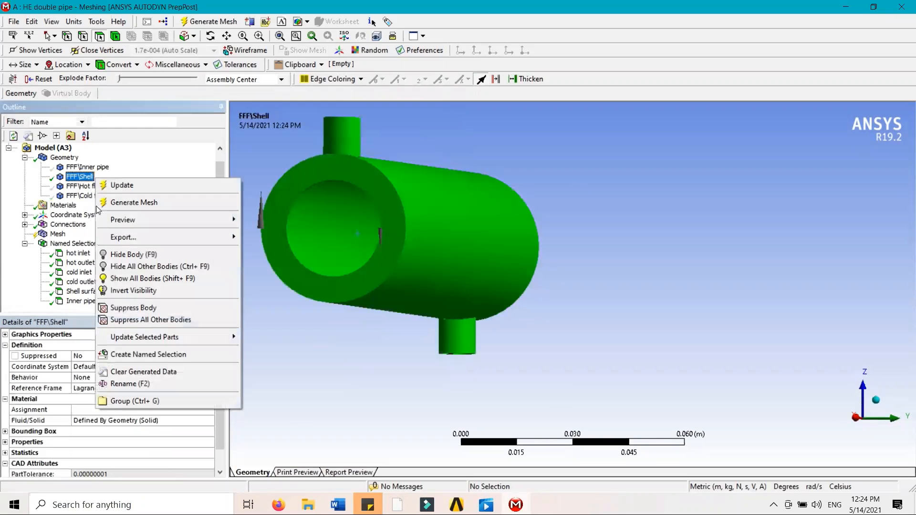
left_click(153, 278)
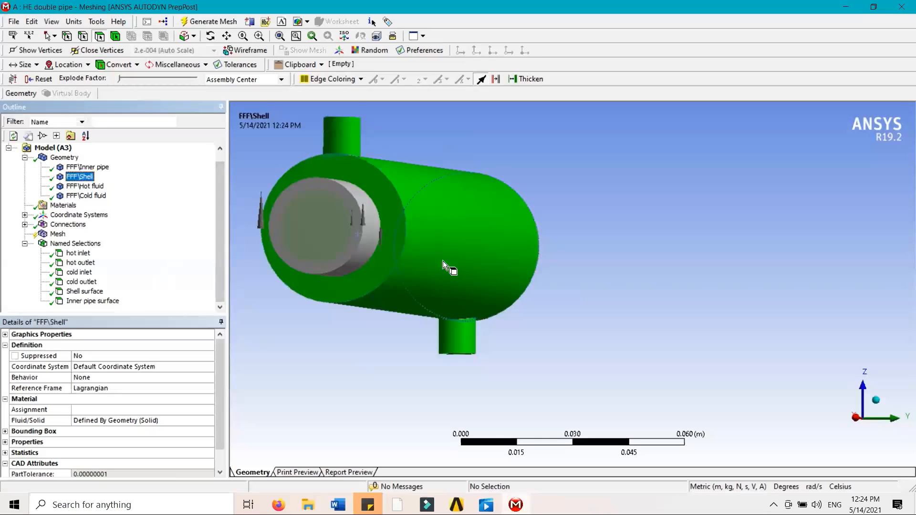
scroll(445, 262, "up", 2)
scroll(443, 261, "down", 4)
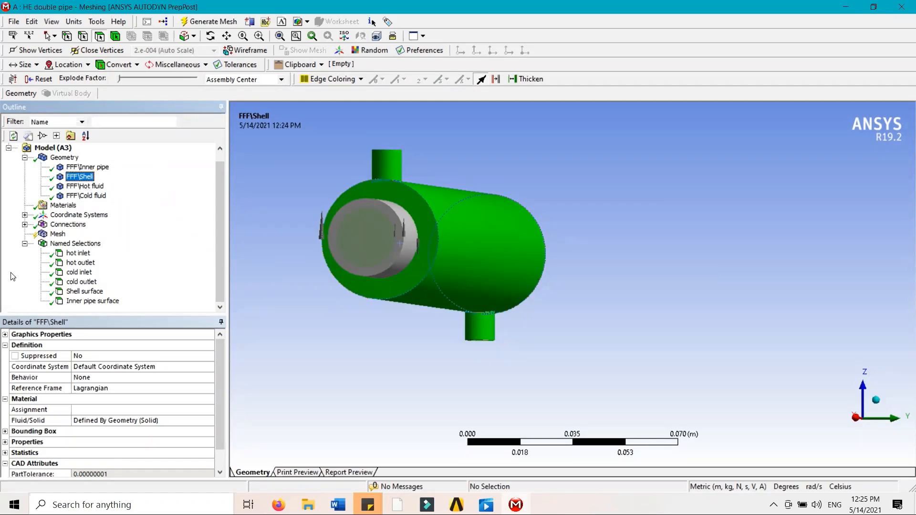
left_click(53, 237)
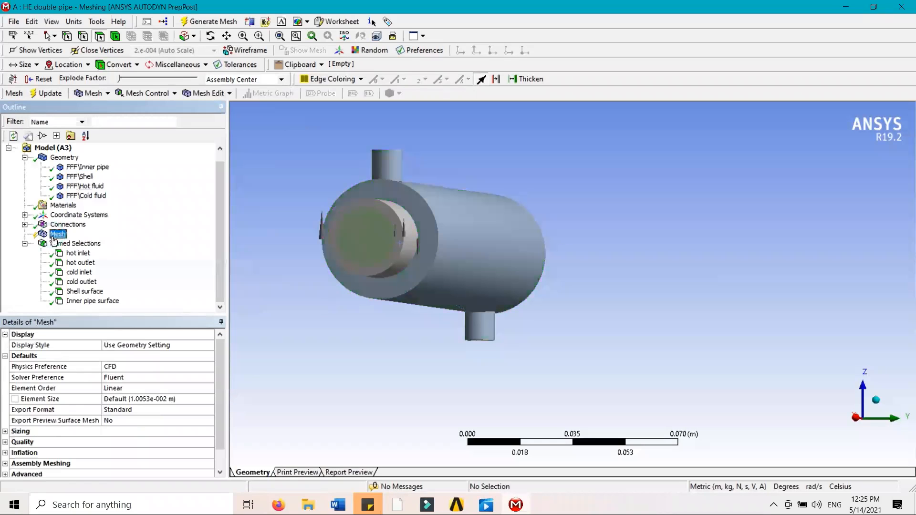
left_click(212, 21)
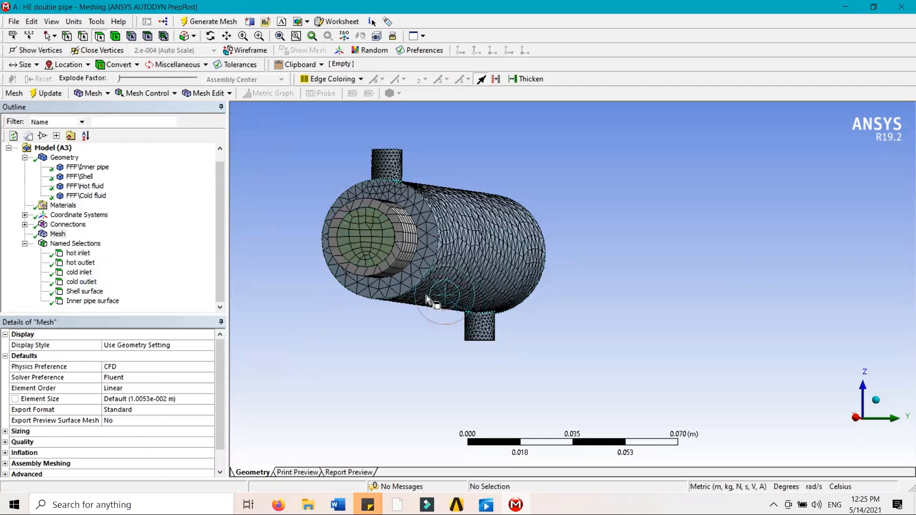
Examine the generated mesh on the shell, nozzles, inner pipe and end faces of the heat exchanger.
scroll(425, 294, "up", 1)
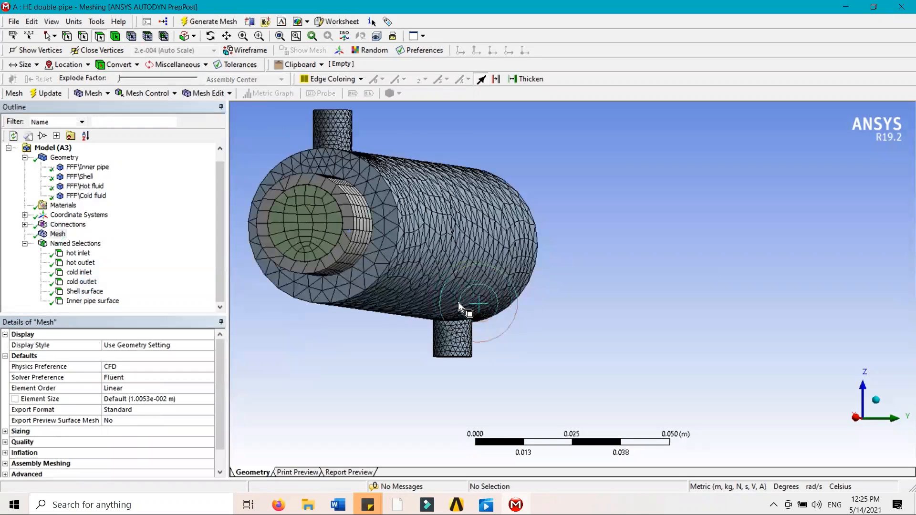
scroll(499, 309, "up", 1)
middle_click_drag(538, 315, 660, 332, "ctrl")
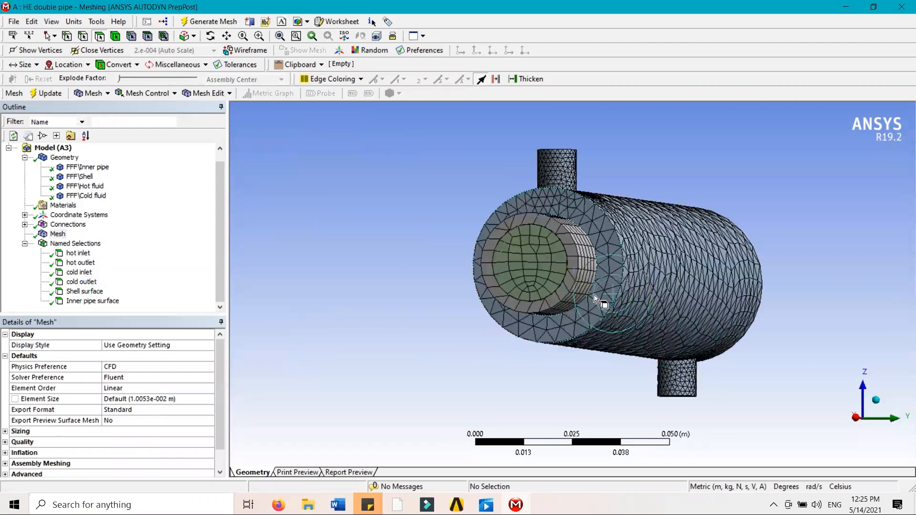
scroll(596, 300, "up", 1)
middle_click_drag(619, 282, 568, 396)
scroll(568, 396, "down", 5)
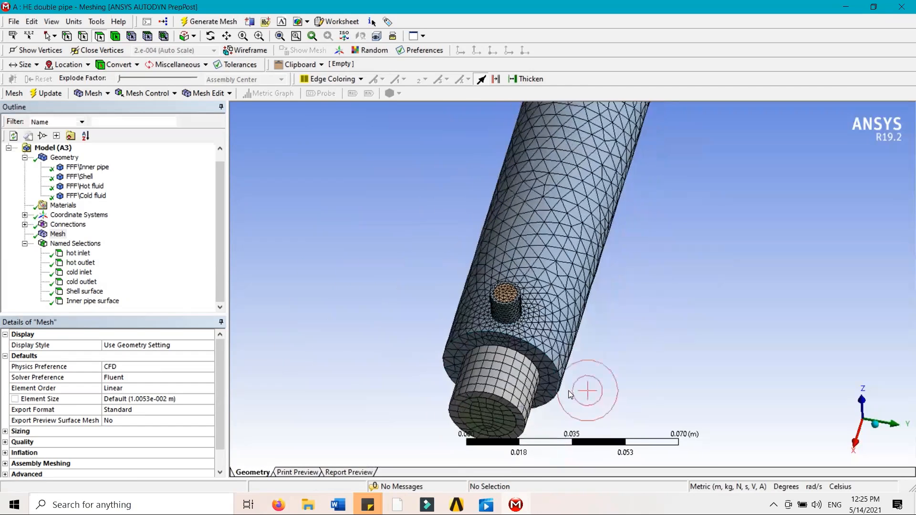
middle_click_drag(585, 367, 560, 286)
scroll(559, 284, "up", 5)
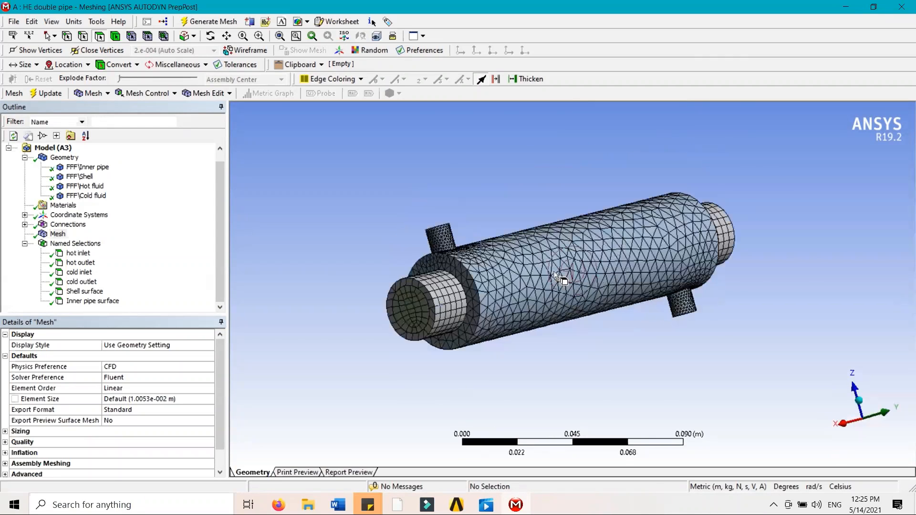
middle_click_drag(472, 278, 439, 299)
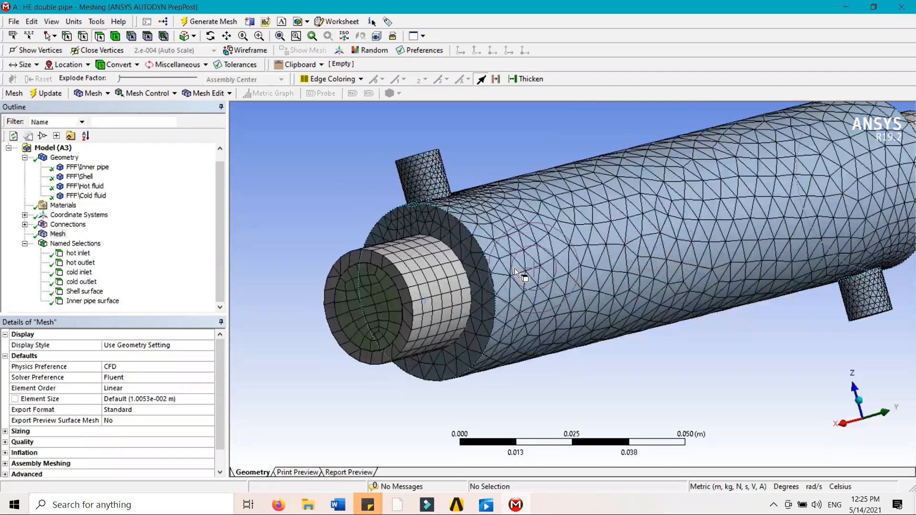
middle_click_drag(541, 266, 639, 235, "ctrl")
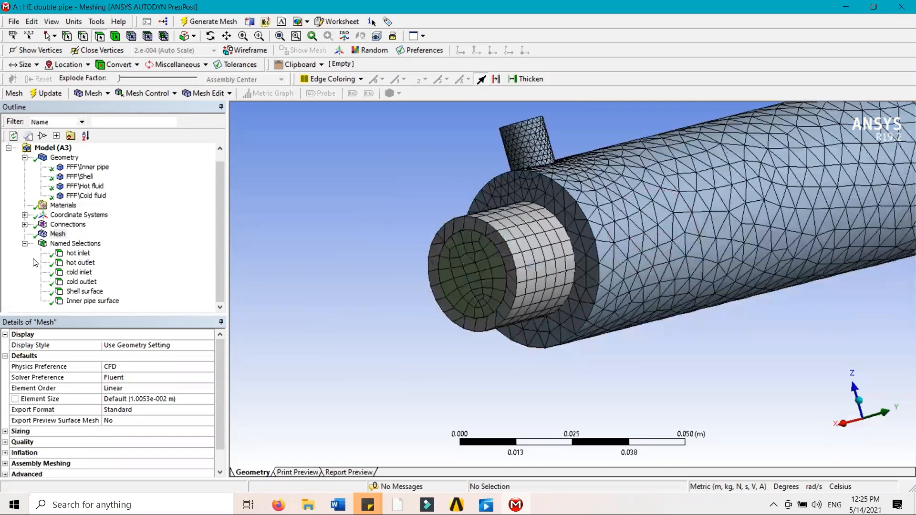
Isolate the Inner pipe body and display its mesh on its own.
left_click(94, 167)
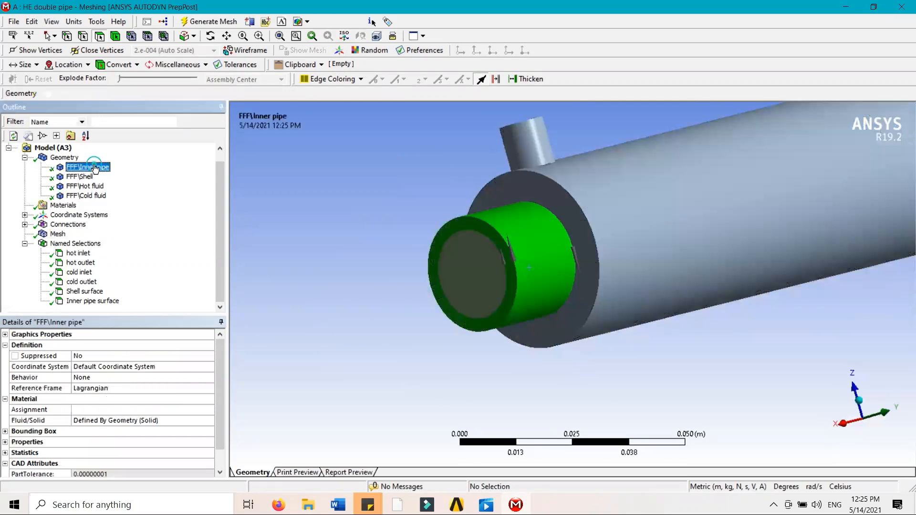
right_click(95, 168)
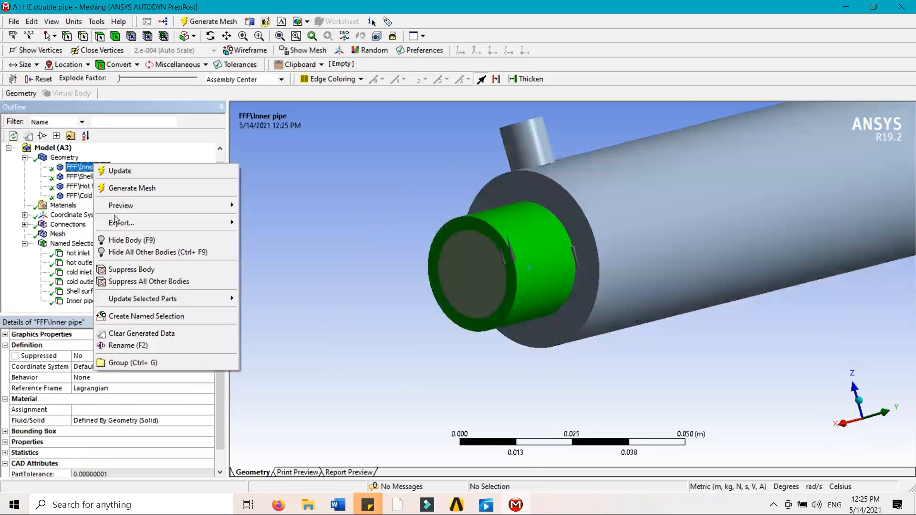
left_click(147, 253)
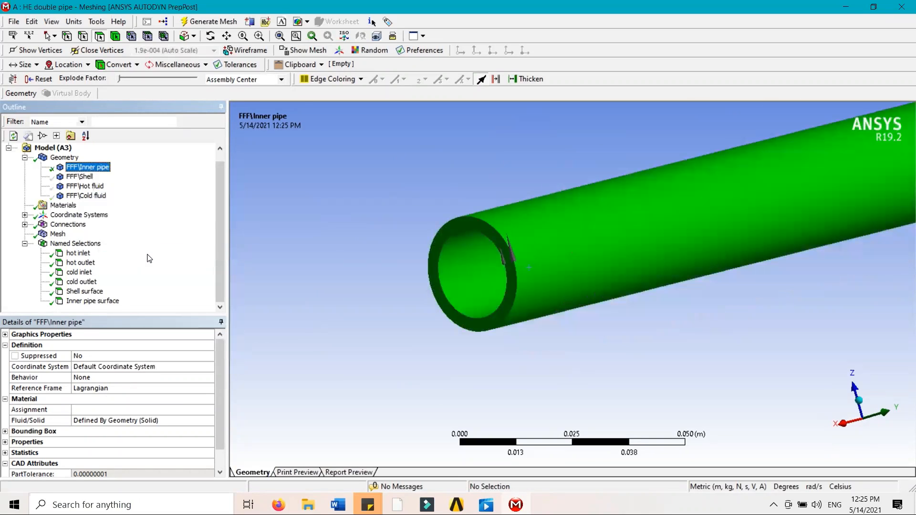
left_click(58, 233)
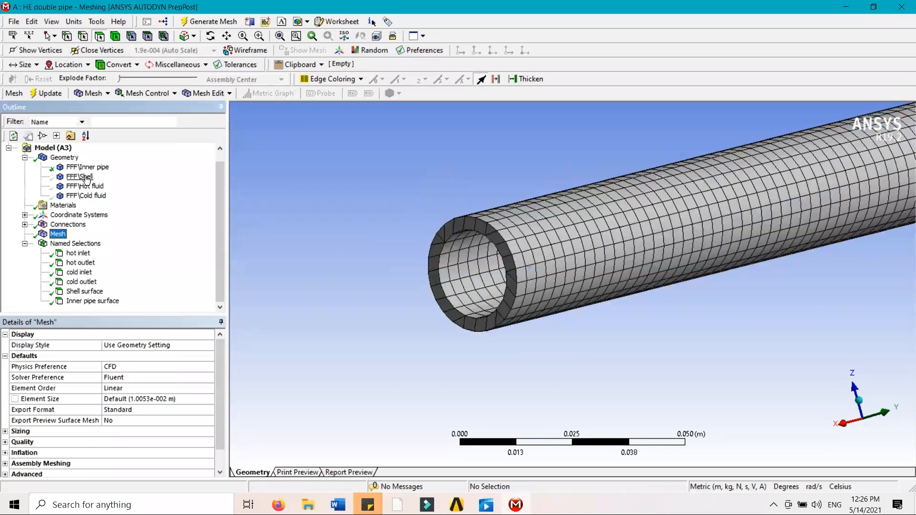
Isolate the Hot fluid body in place of the Inner pipe and display its mesh close up at the end face.
left_click(98, 168)
right_click(98, 168)
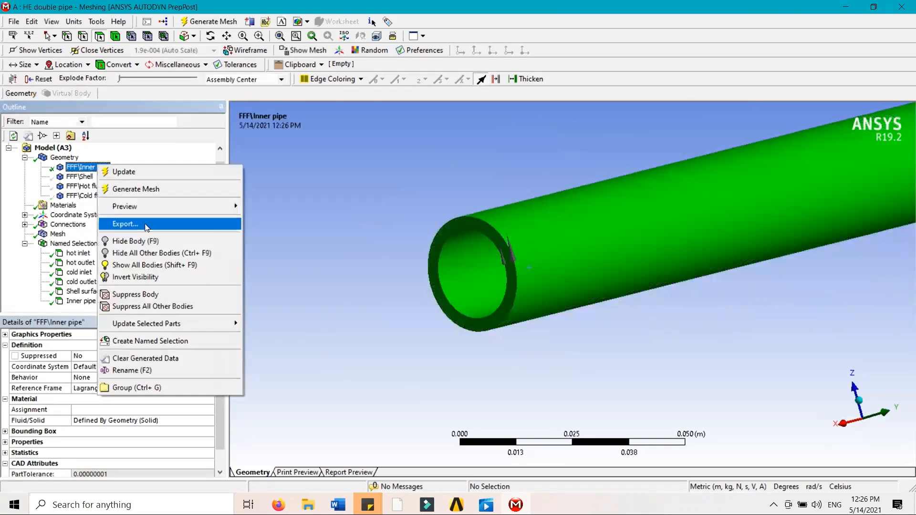
left_click(150, 265)
left_click(88, 196)
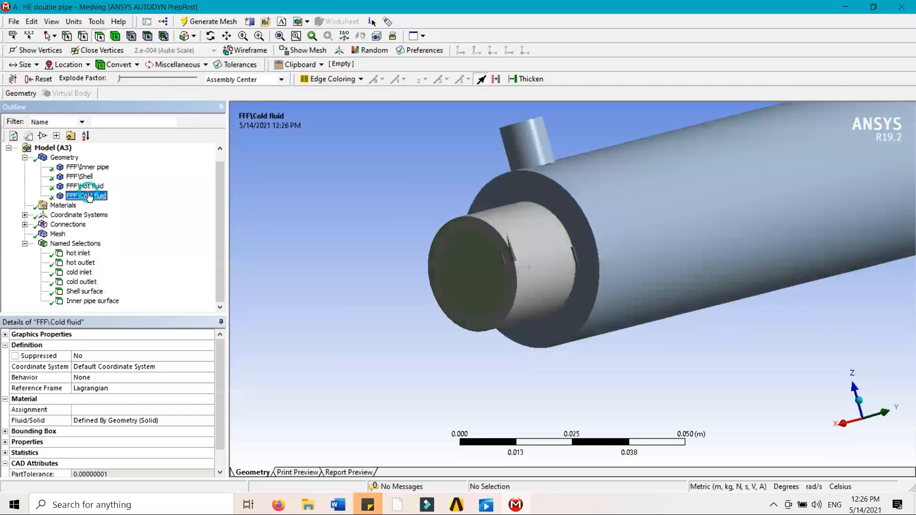
left_click(94, 188)
right_click(95, 188)
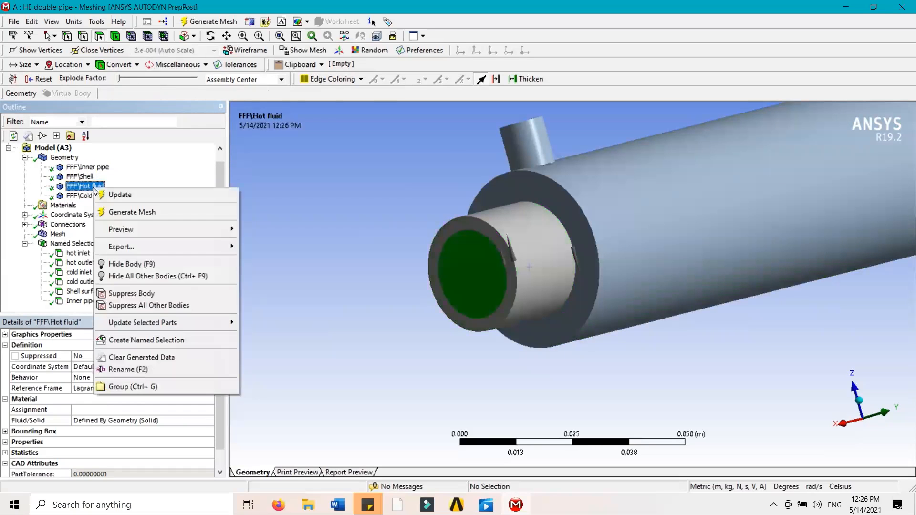
left_click(129, 276)
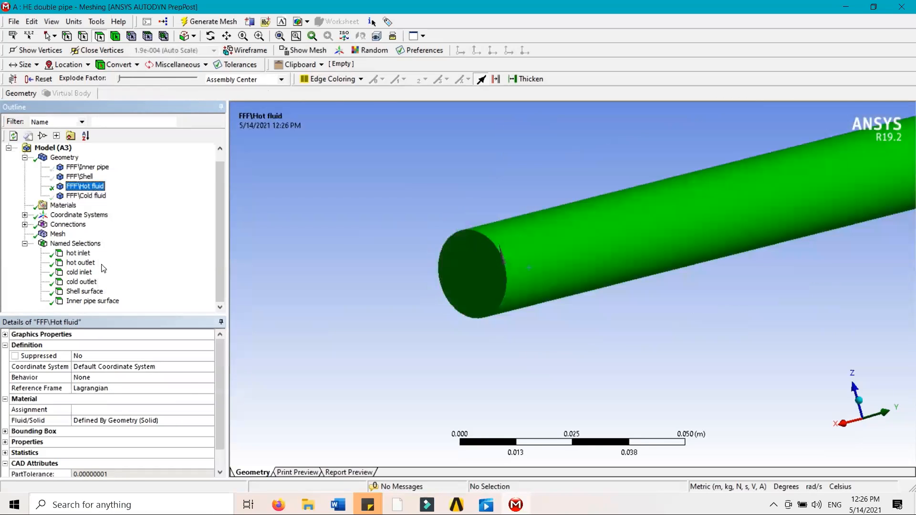
left_click(58, 234)
scroll(493, 284, "up", 3)
scroll(494, 280, "up", 5)
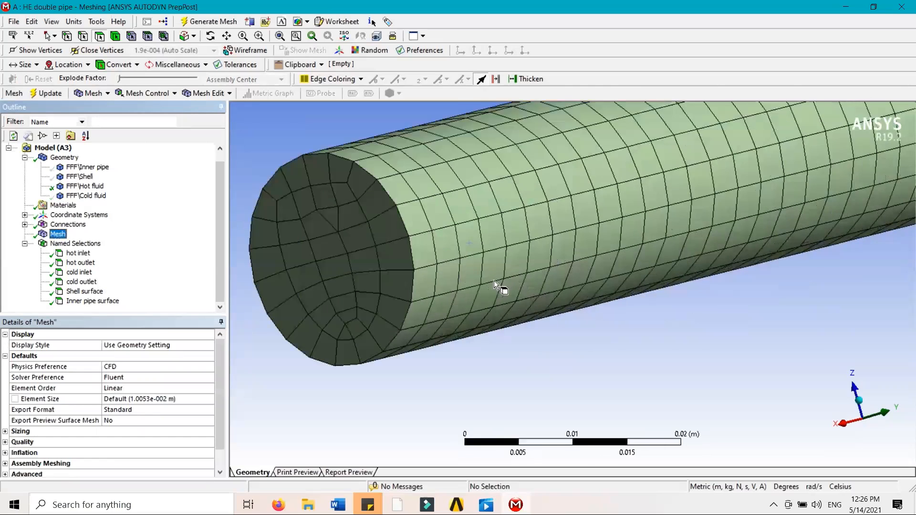
middle_click_drag(414, 282, 646, 313, "ctrl")
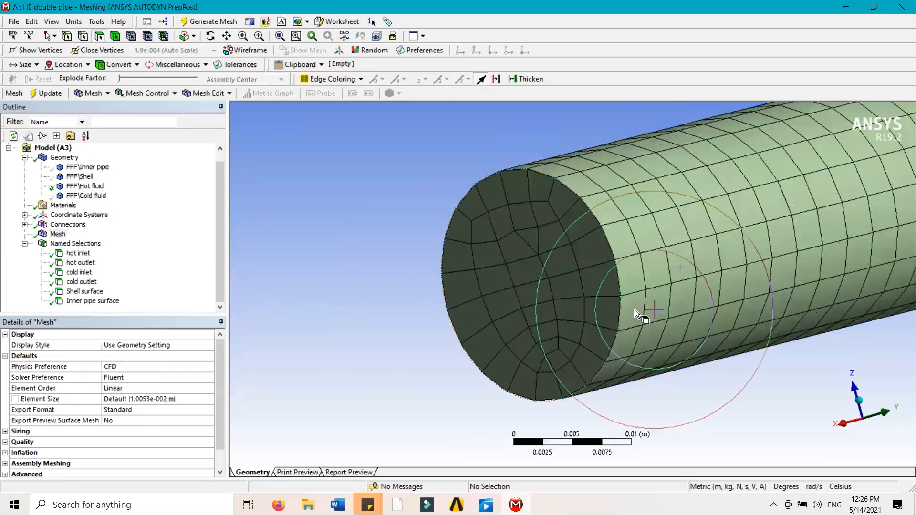
scroll(594, 310, "up", 2)
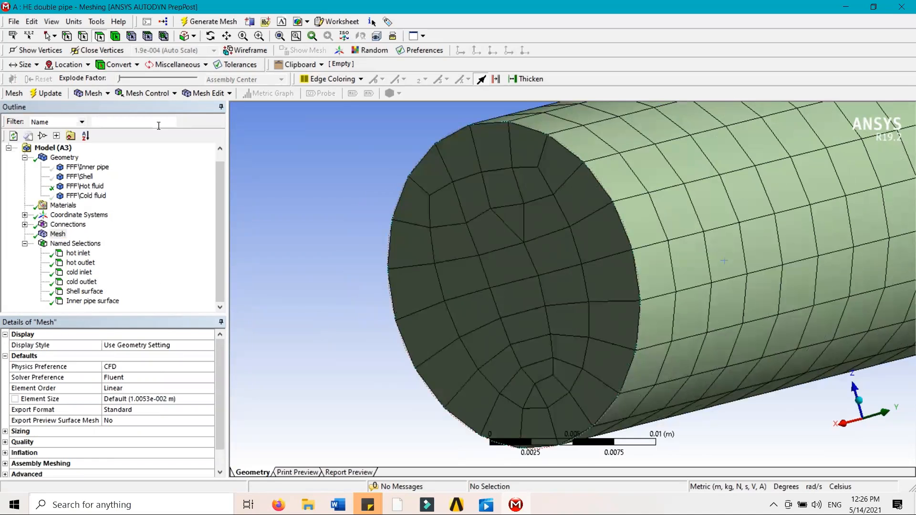
Insert an Inflation control under the mesh and pick the Hot fluid body as its geometry.
left_click(95, 95)
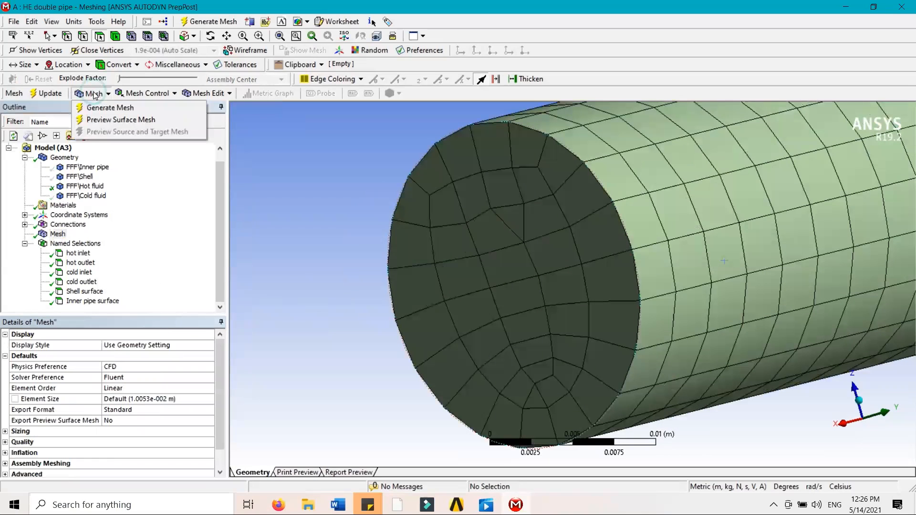
right_click(58, 235)
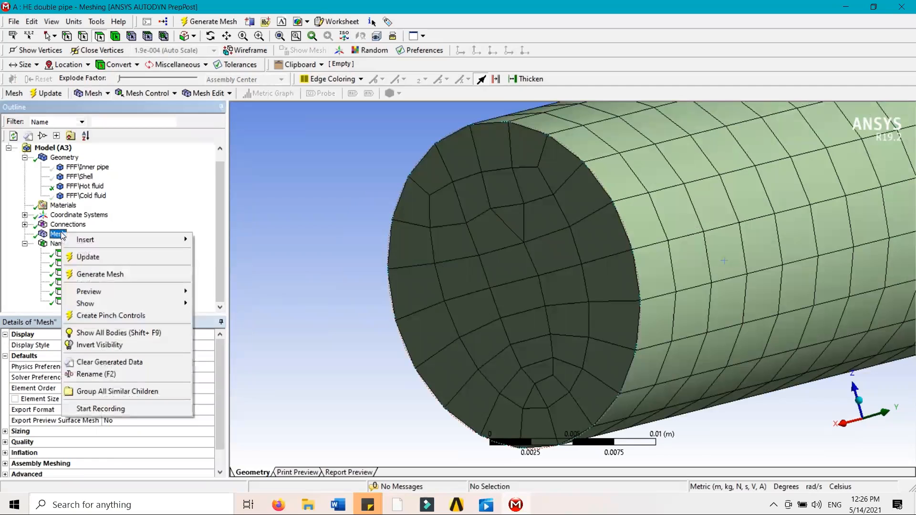
mouse_move(101, 239)
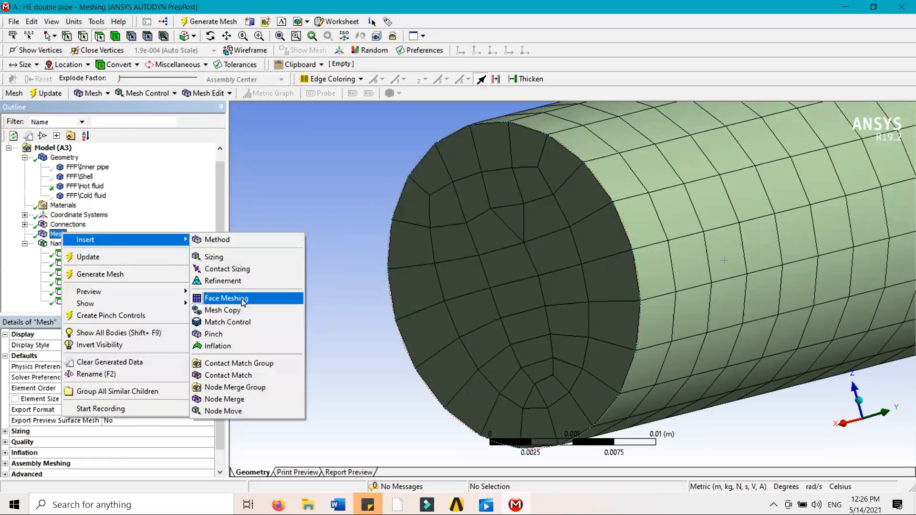
left_click(234, 346)
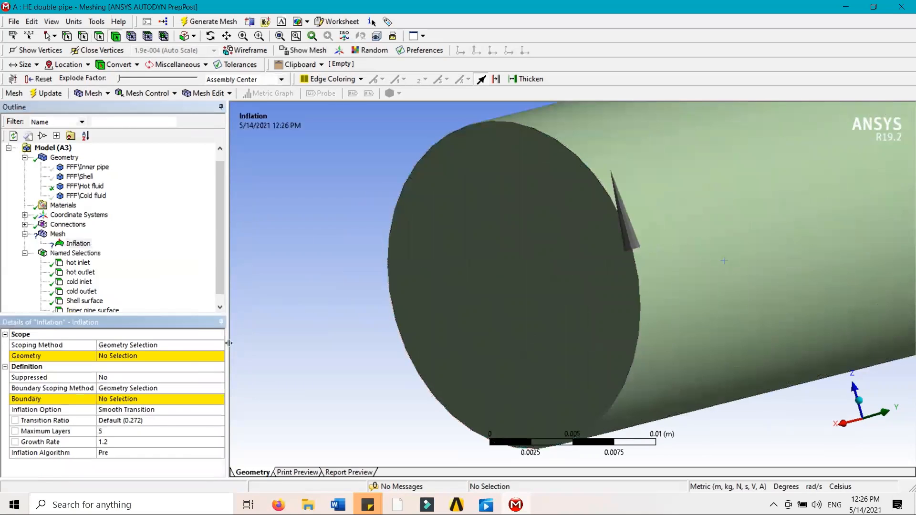
left_click(185, 357)
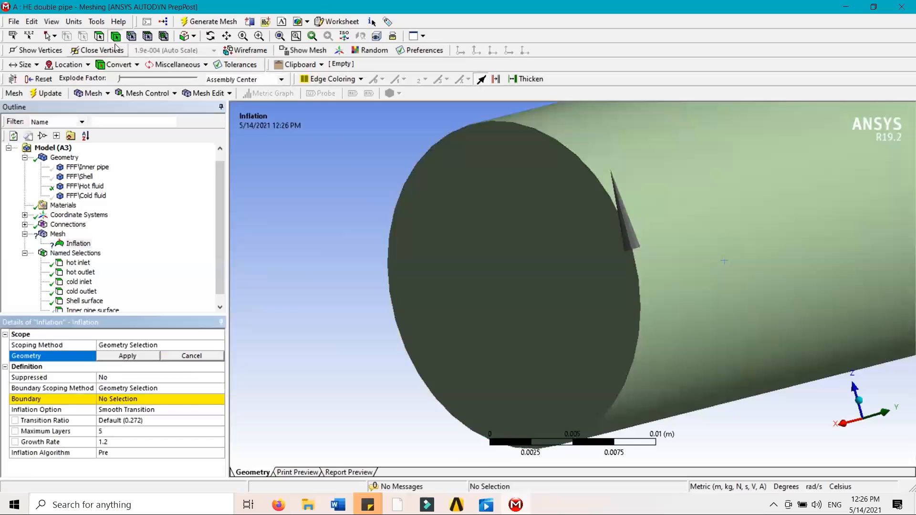
left_click(687, 230)
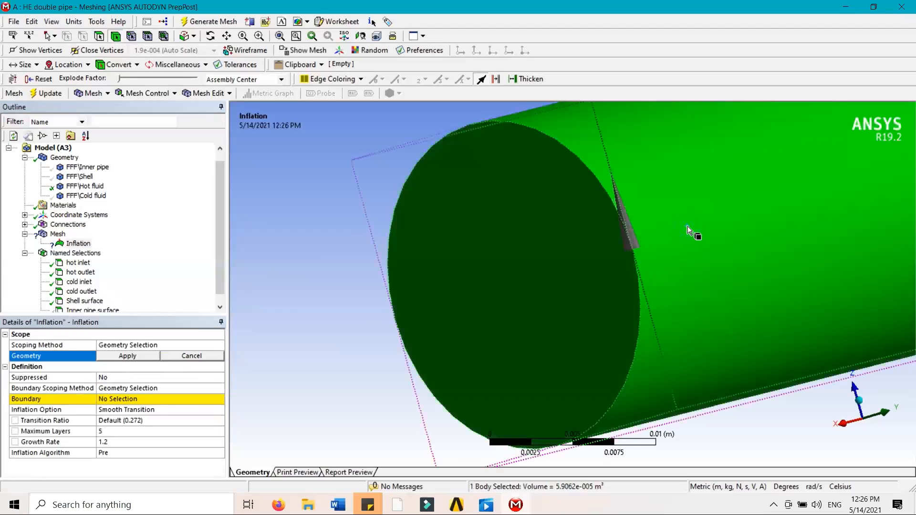
Try to assign the hot fluid's outer cylindrical face as the inflation boundary without scoping a body.
scroll(674, 230, "down", 3)
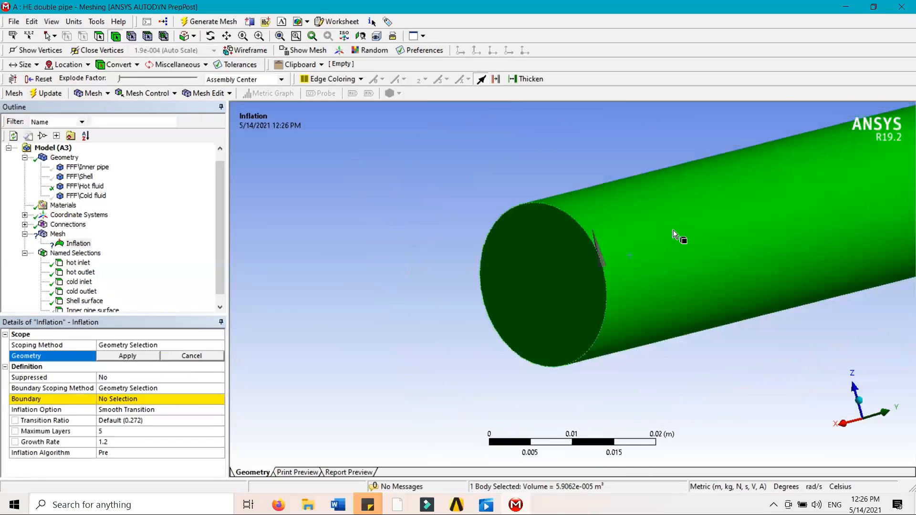
scroll(674, 230, "down", 5)
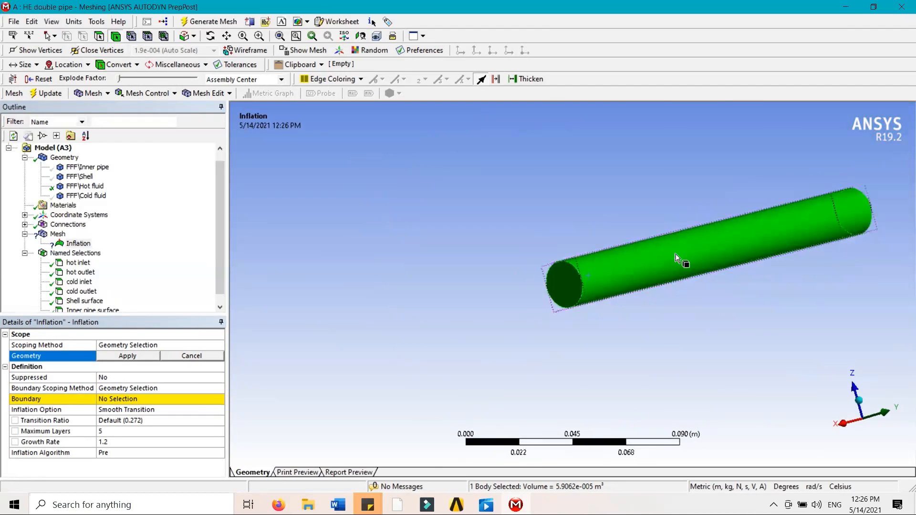
middle_click_drag(676, 254, 551, 300, "ctrl")
scroll(544, 296, "up", 3)
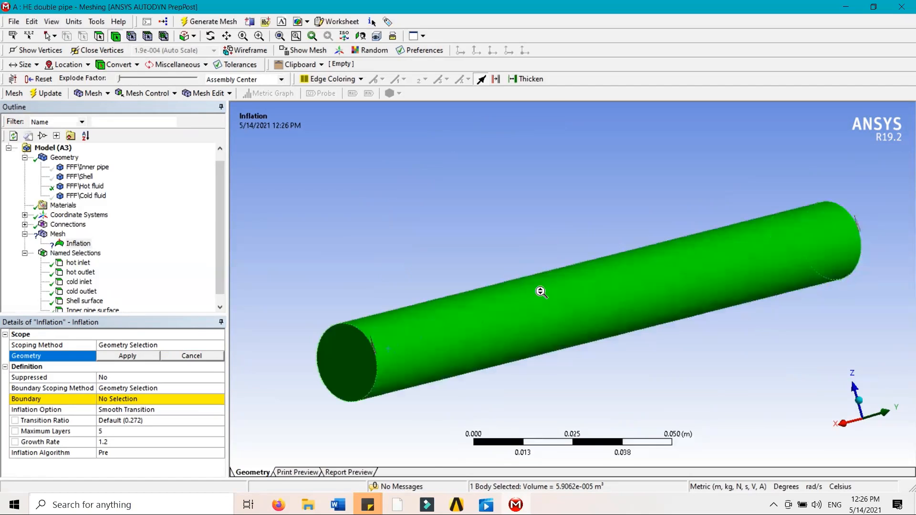
middle_click_drag(872, 242, 817, 244)
scroll(685, 241, "up", 5)
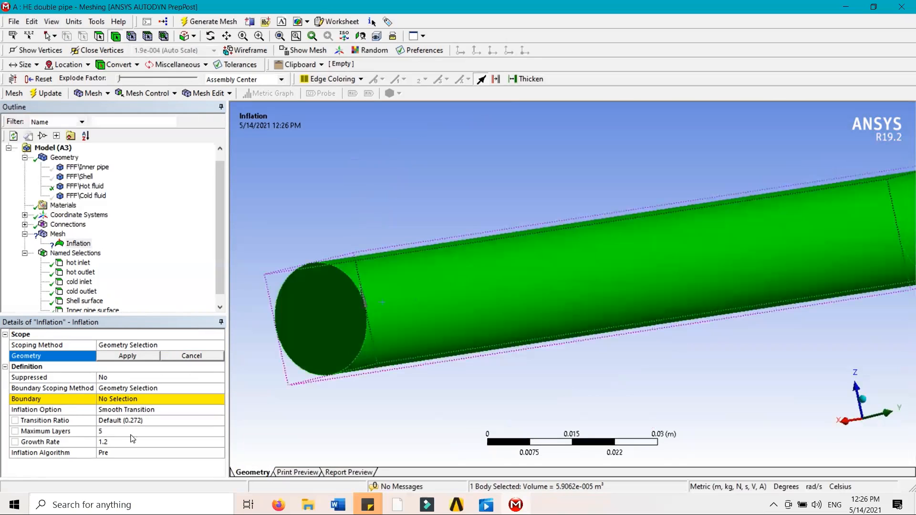
left_click(155, 400)
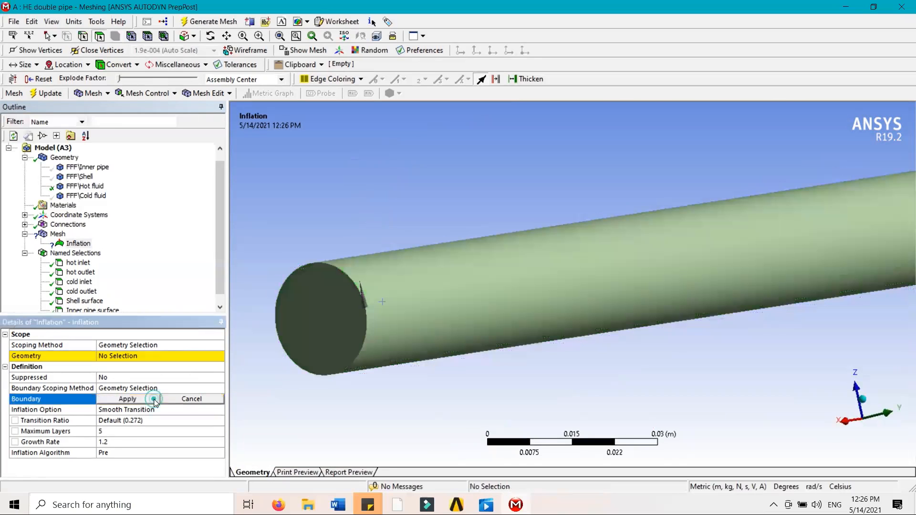
left_click(382, 316)
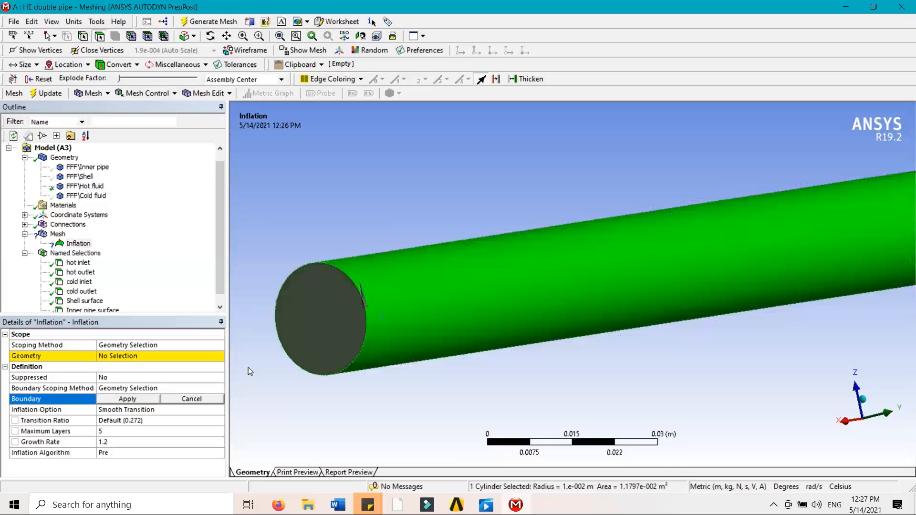
left_click(155, 401)
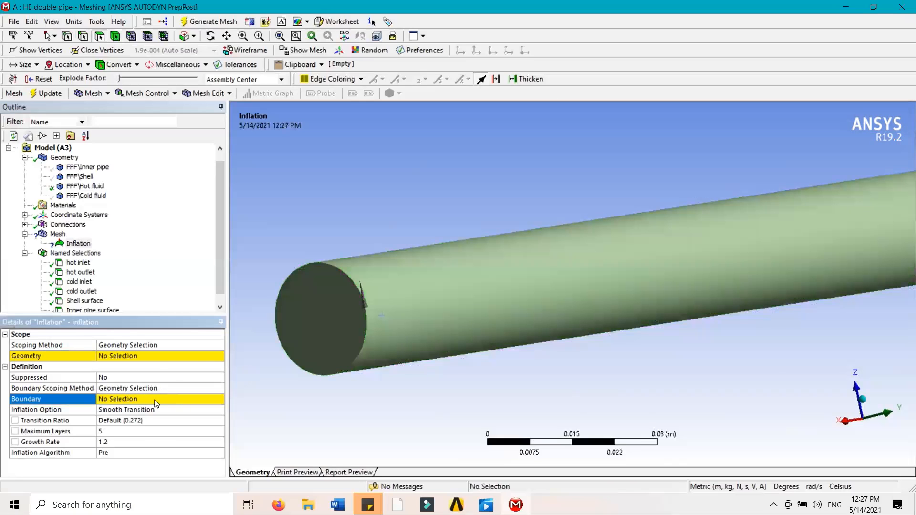
Scope the inflation's geometry to the hot fluid body.
left_click(160, 359)
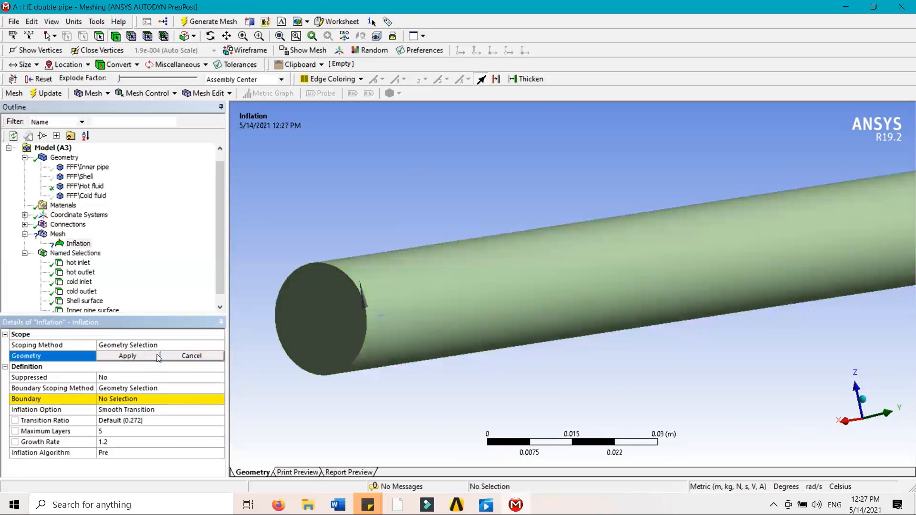
left_click(428, 310)
left_click(117, 357)
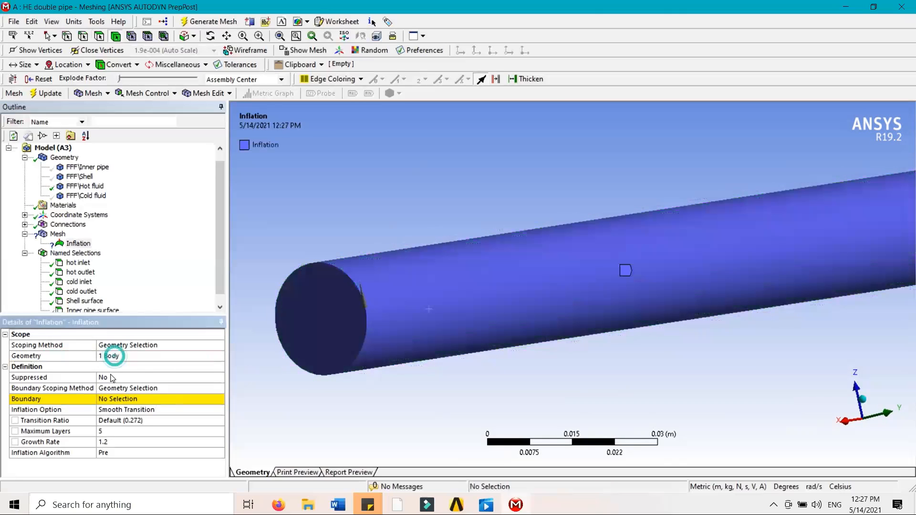
Assign the hot fluid's outer cylindrical face as the inflation boundary.
left_click(134, 401)
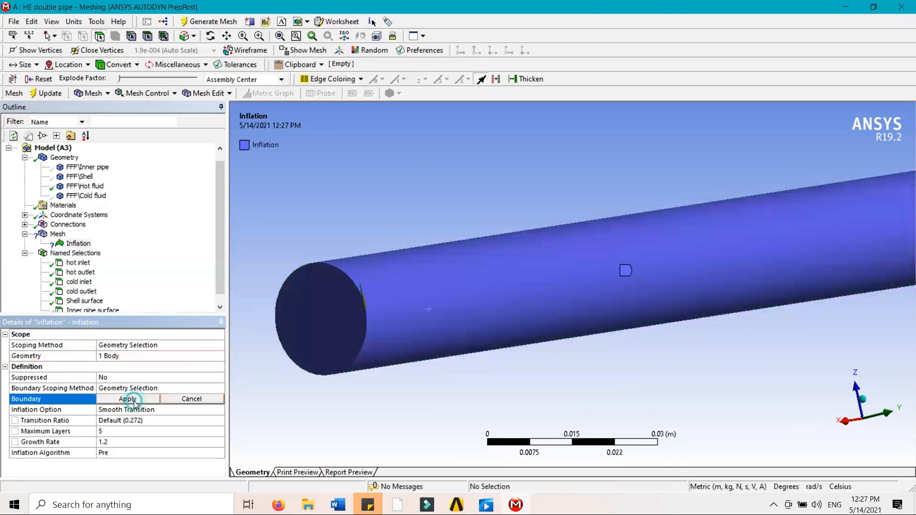
left_click(323, 337)
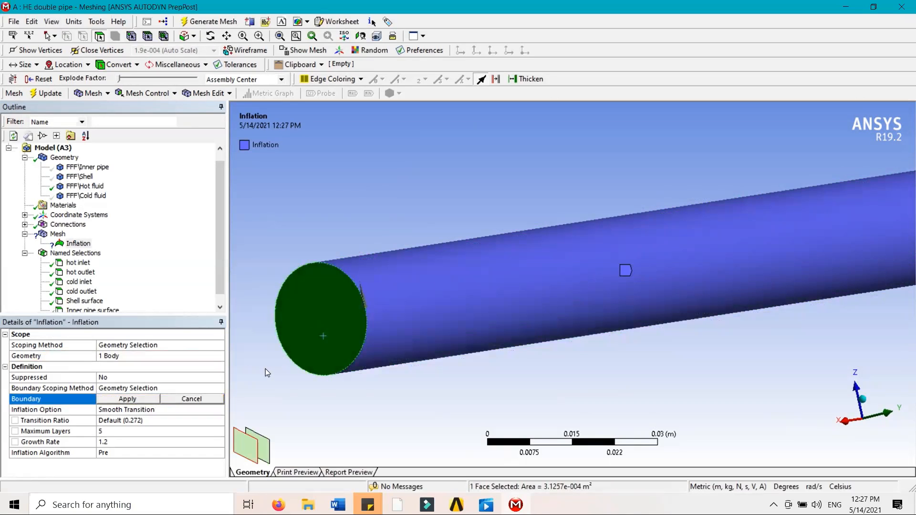
left_click(378, 361)
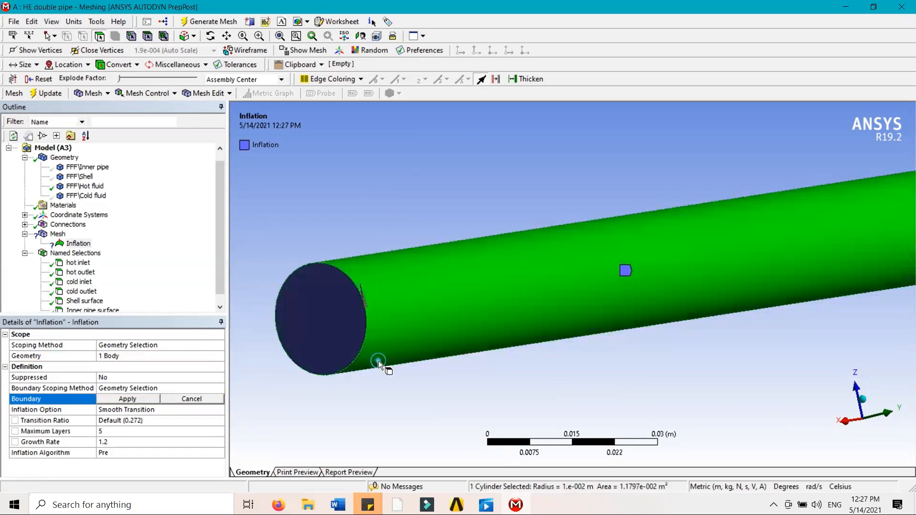
left_click(128, 399)
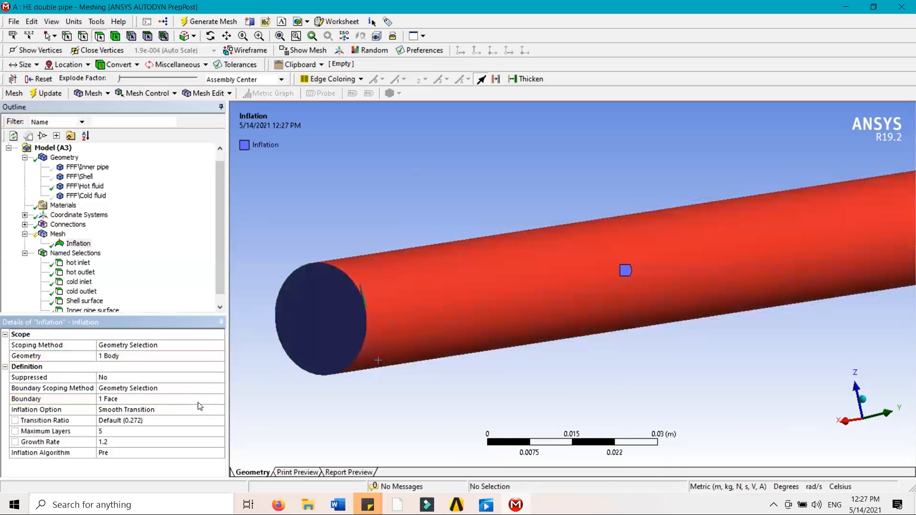
Set the inflation option to Total Thickness with a maximum thickness of 0.002 m and update the mesh.
left_click(161, 409)
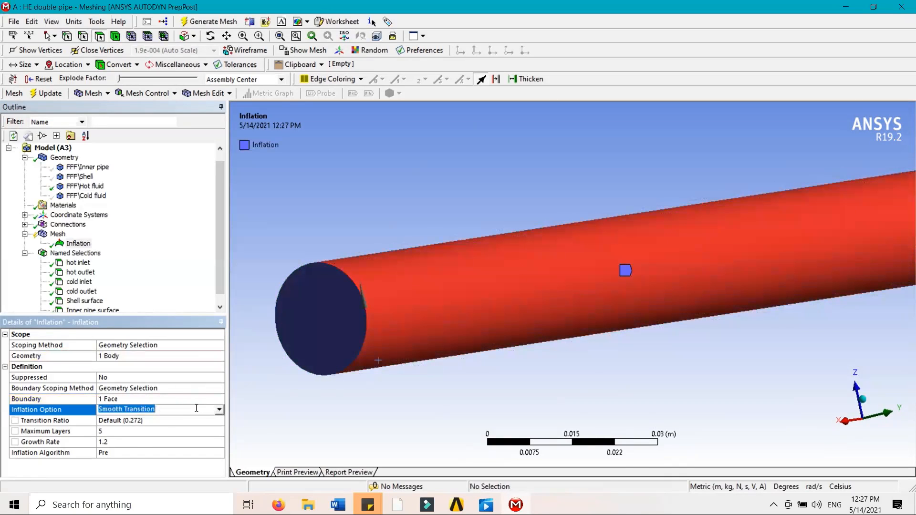
left_click(220, 410)
left_click(208, 423)
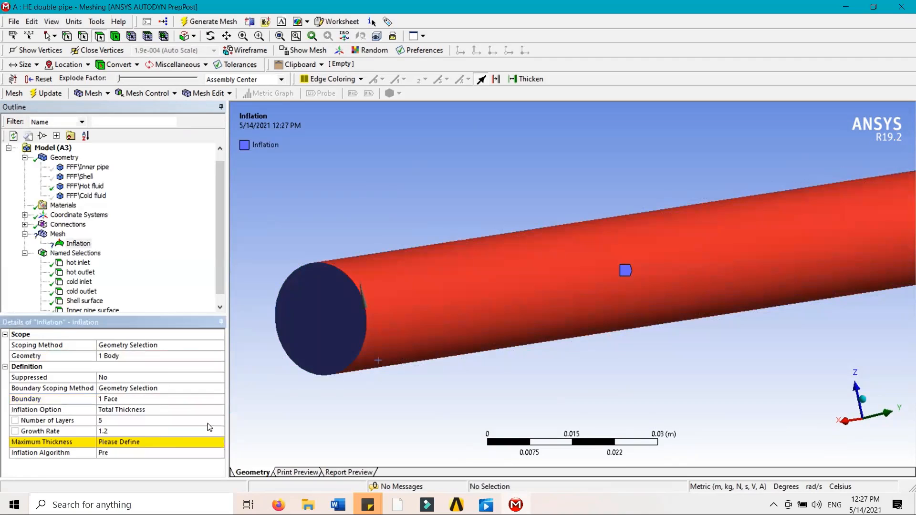
left_click(161, 442)
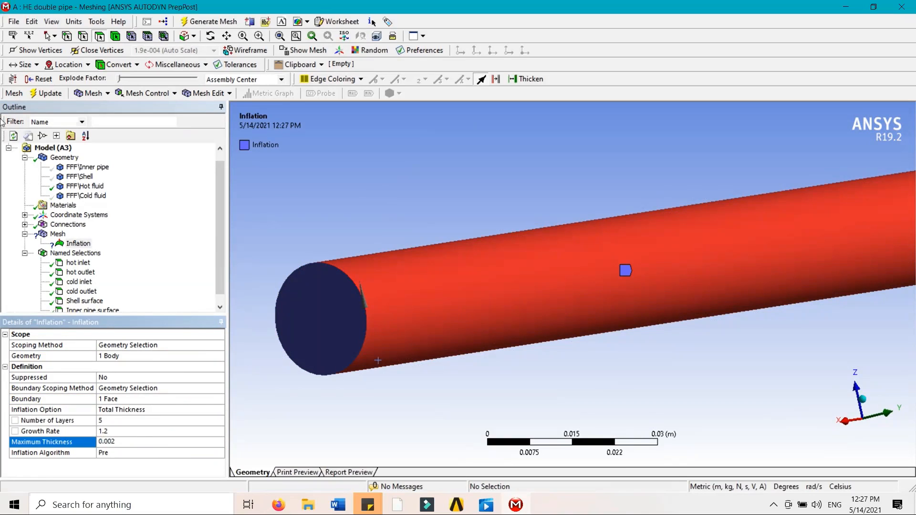
left_click(50, 93)
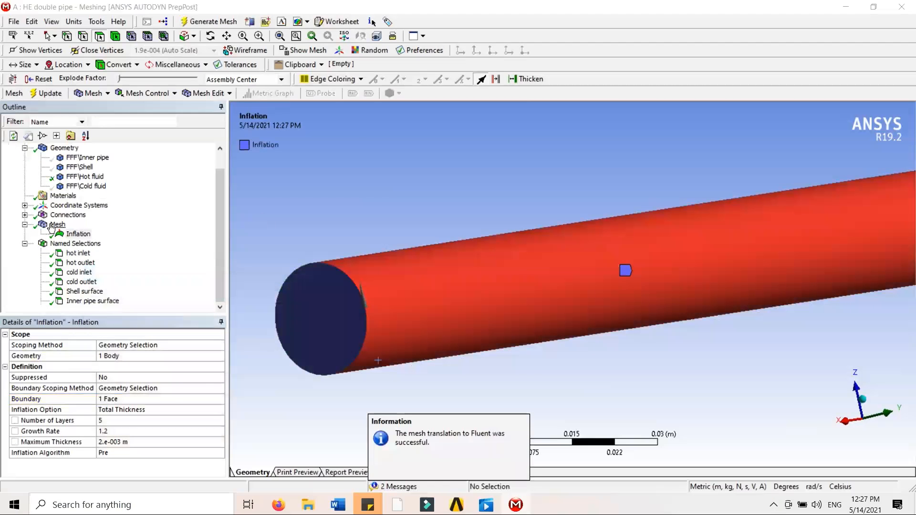
Display the mesh and examine the inflation layers along the wall at the hot fluid's end face.
left_click(52, 224)
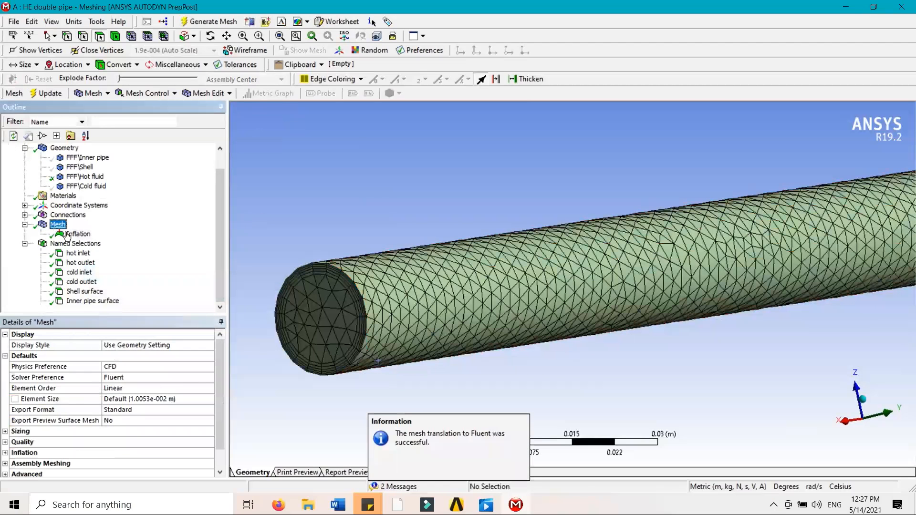
scroll(287, 319, "up", 5)
middle_click_drag(290, 318, 507, 317)
scroll(370, 365, "up", 4)
scroll(495, 320, "up", 5)
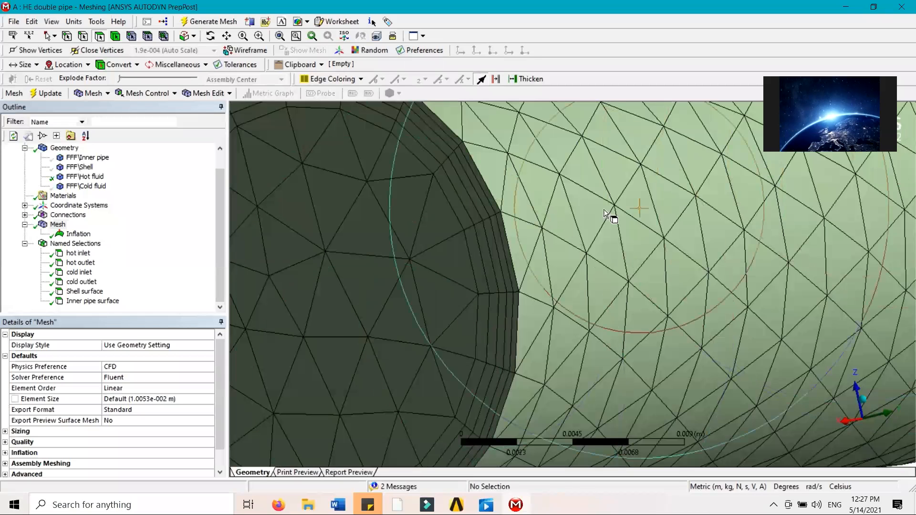
left_click_drag(438, 299, 588, 283)
scroll(580, 281, "up", 2)
scroll(586, 285, "down", 4)
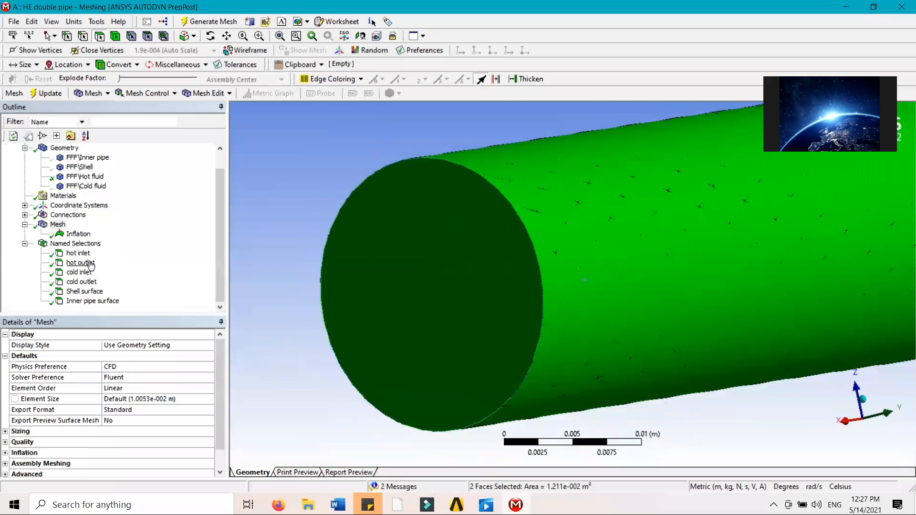
left_click(58, 225)
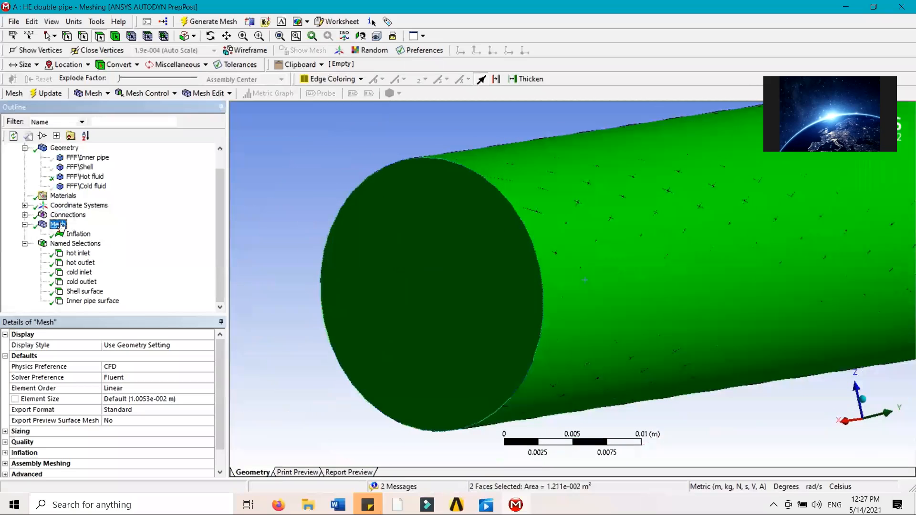
left_click(291, 210)
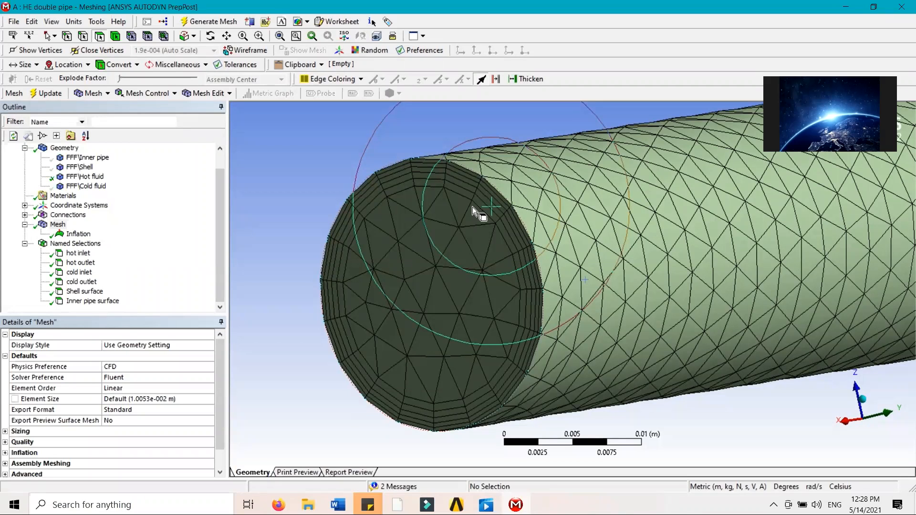
Show all bodies and display the mesh of the whole heat exchanger.
right_click(82, 181)
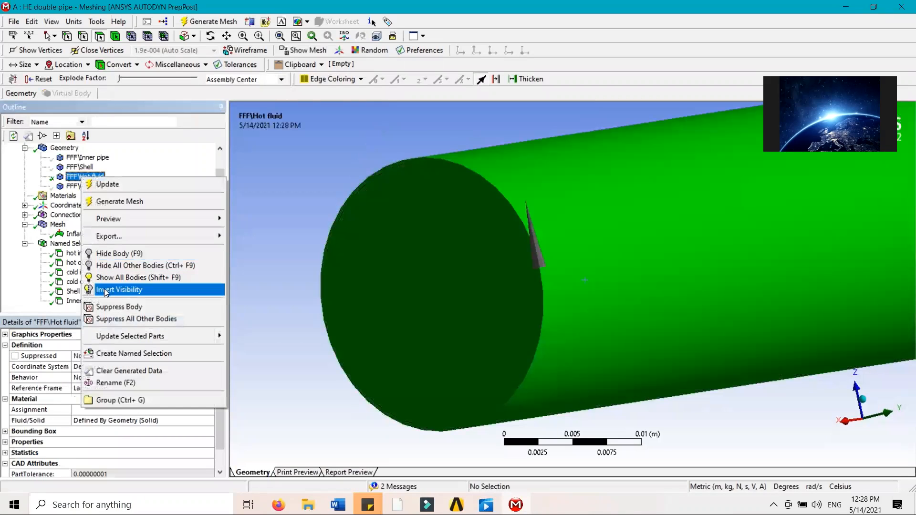
left_click(108, 281)
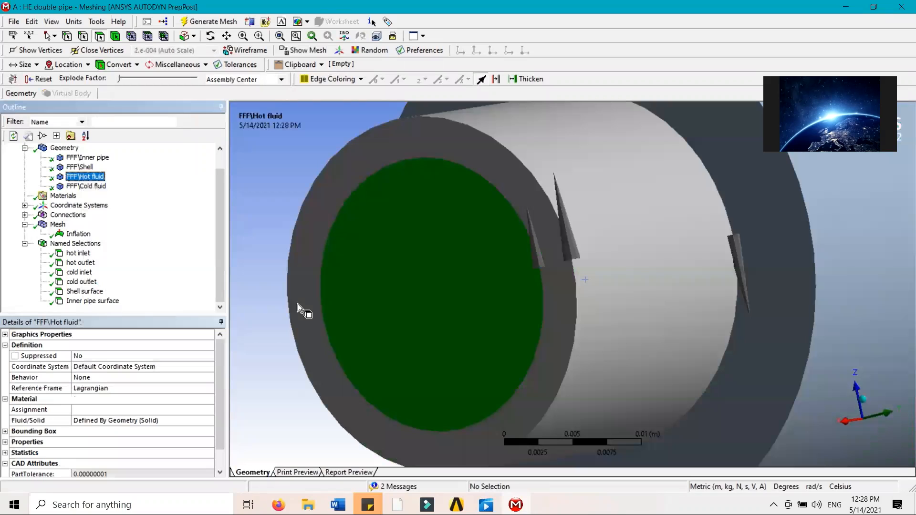
left_click(57, 224)
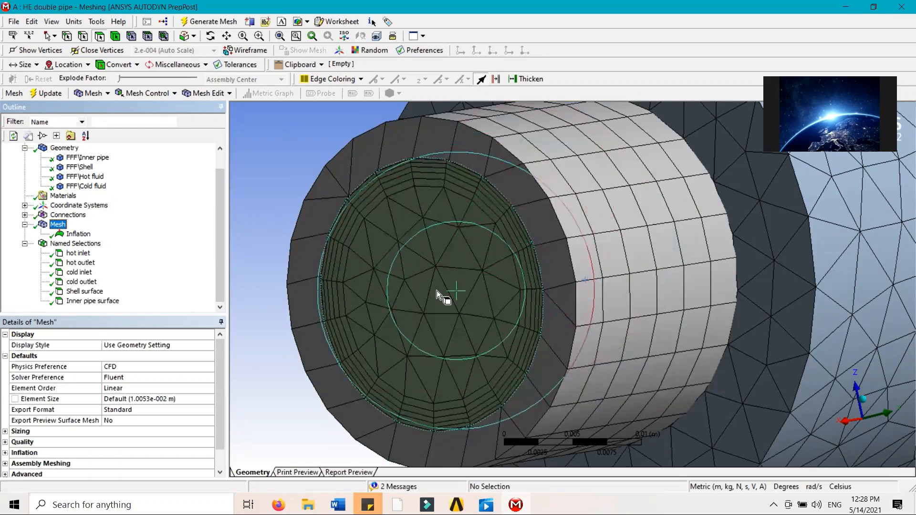
scroll(436, 290, "down", 5)
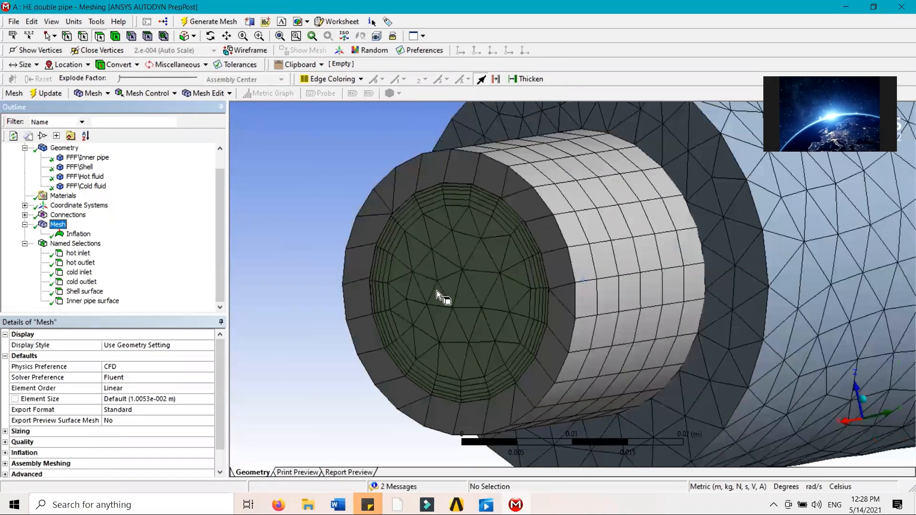
scroll(436, 290, "down", 5)
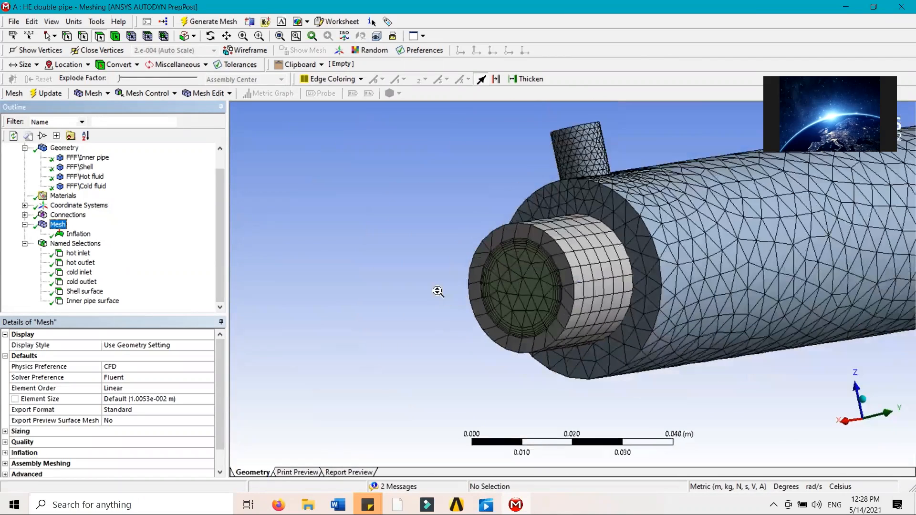
Examine the cold fluid mesh at the end of the shell's side nozzle.
right_click(90, 188)
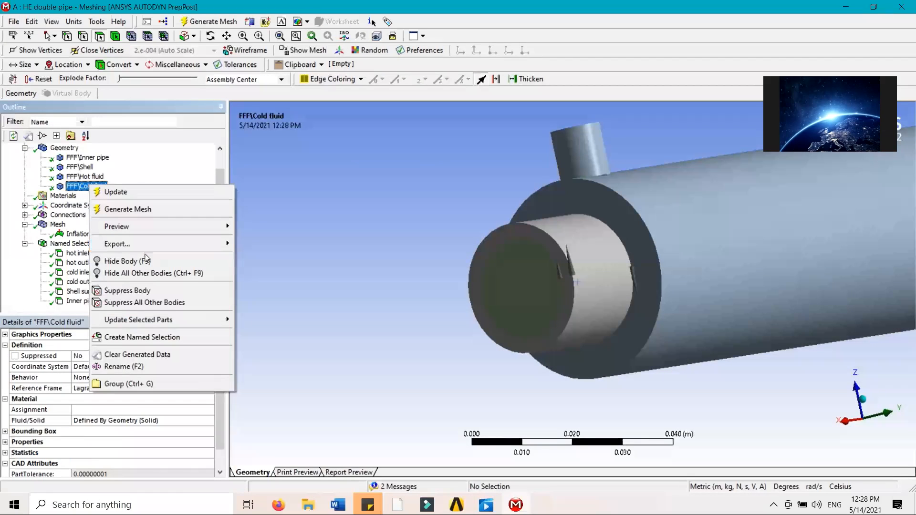
left_click(374, 215)
left_click(57, 224)
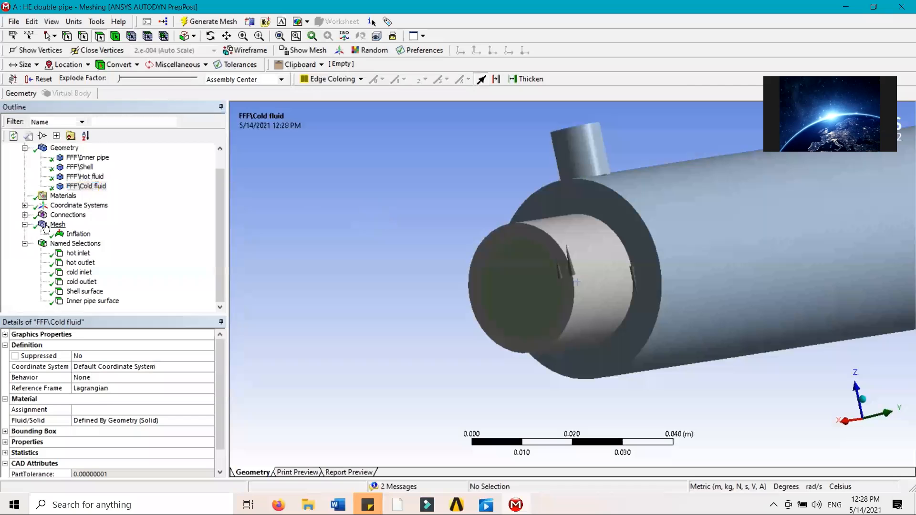
middle_click_drag(701, 177, 611, 193)
scroll(609, 193, "up", 5)
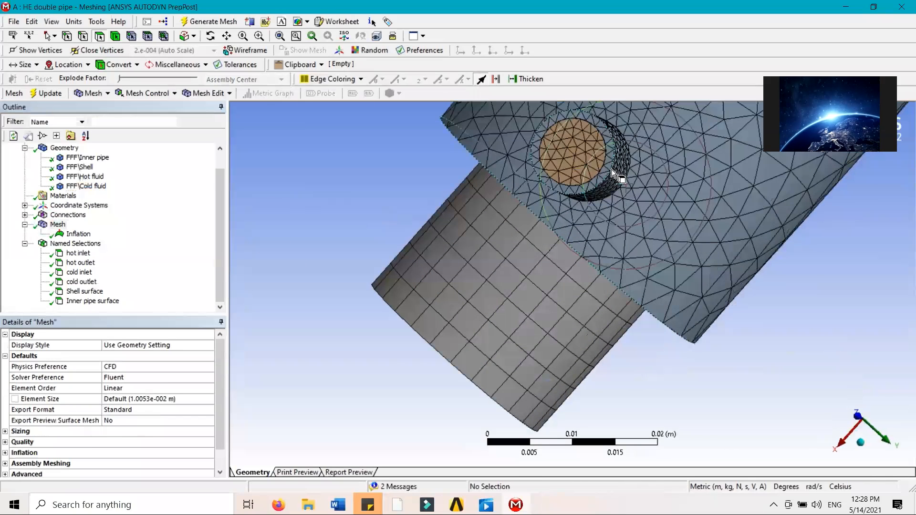
middle_click_drag(559, 250, 703, 216, "ctrl")
scroll(497, 319, "up", 7)
scroll(703, 216, "up", 2)
middle_click_drag(626, 201, 562, 216, "ctrl")
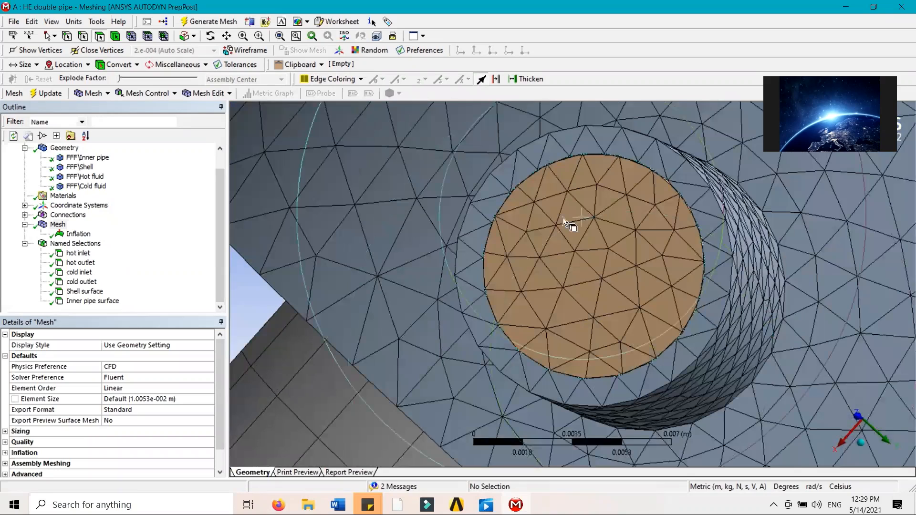
Hide all bodies except the cold fluid and insert a second inflation control into the mesh.
right_click(98, 187)
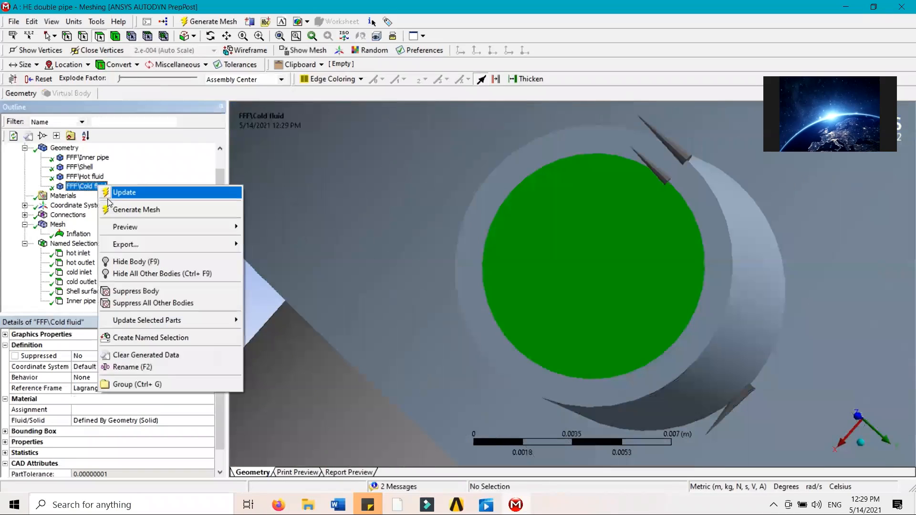
left_click(159, 274)
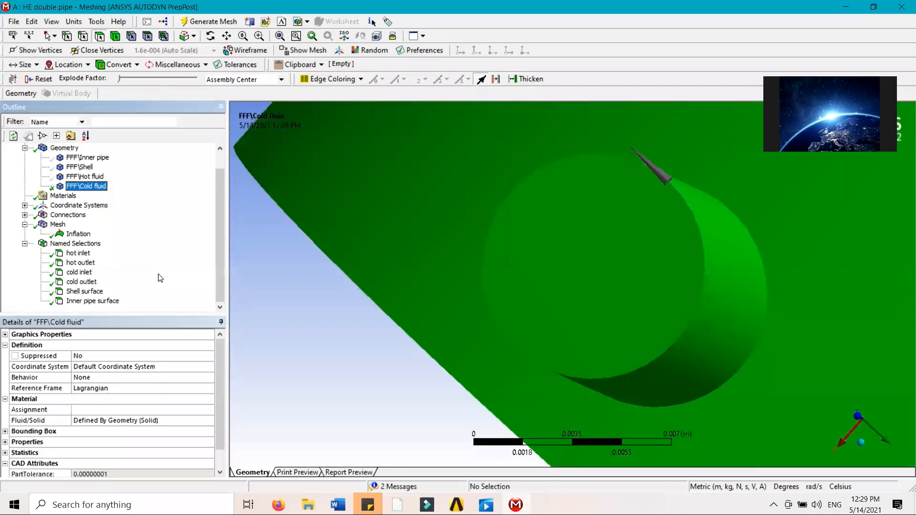
right_click(68, 225)
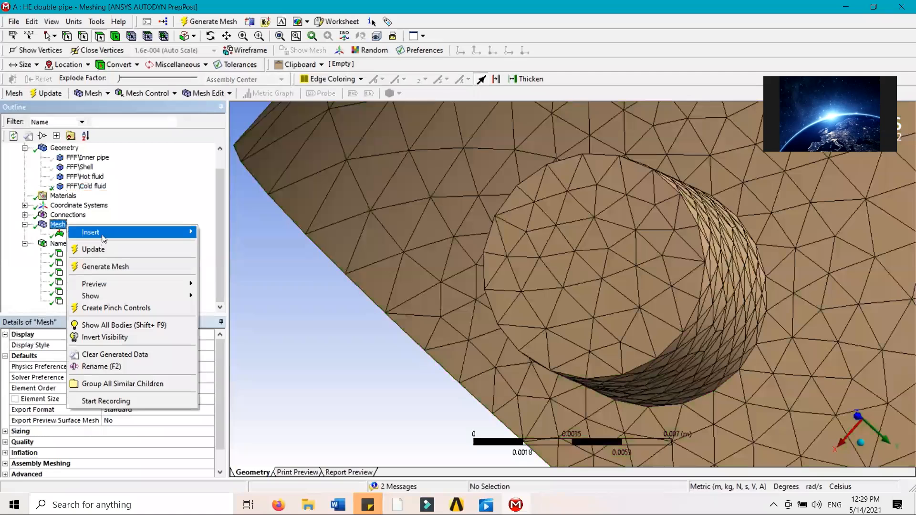
mouse_move(124, 233)
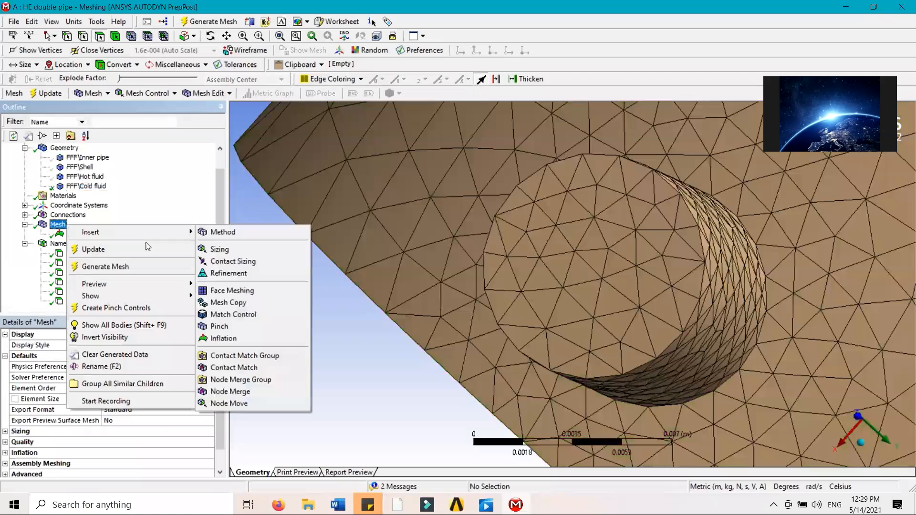
left_click(240, 340)
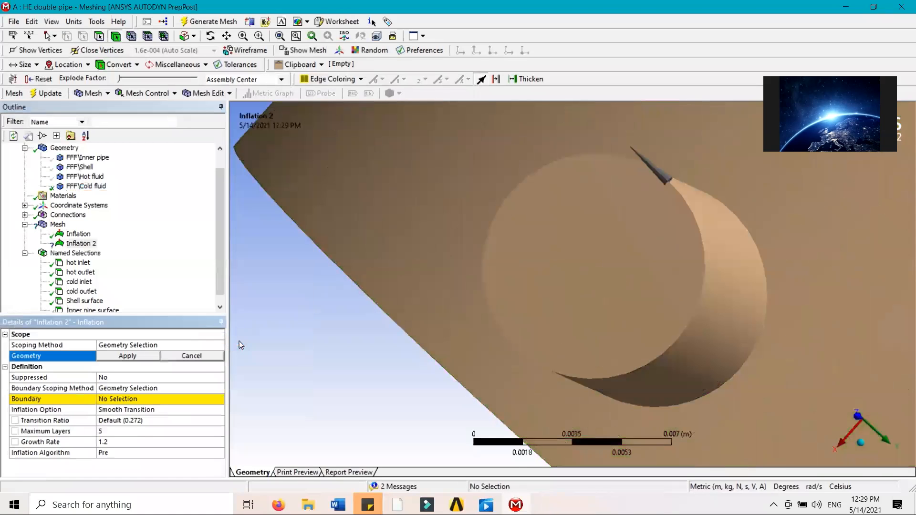
Scope the new inflation control's geometry to the cold fluid body.
left_click(112, 359)
scroll(486, 285, "down", 3)
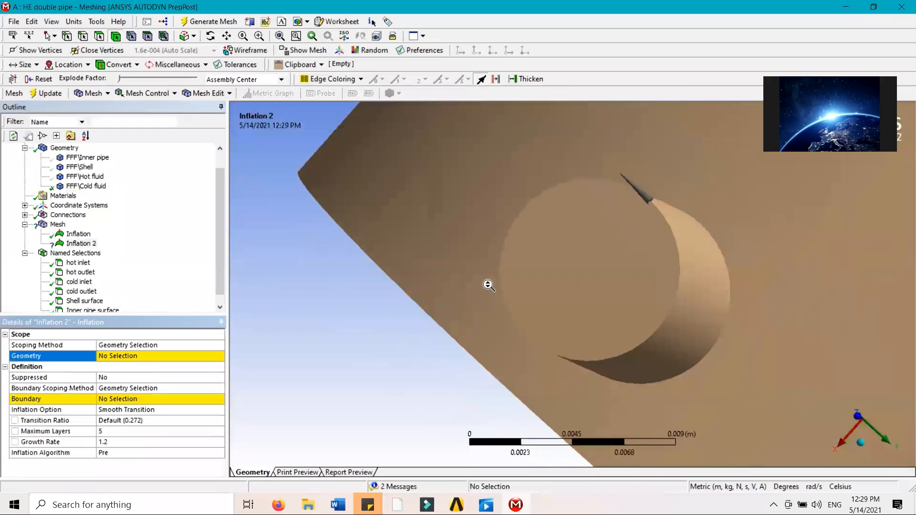
scroll(488, 284, "down", 10)
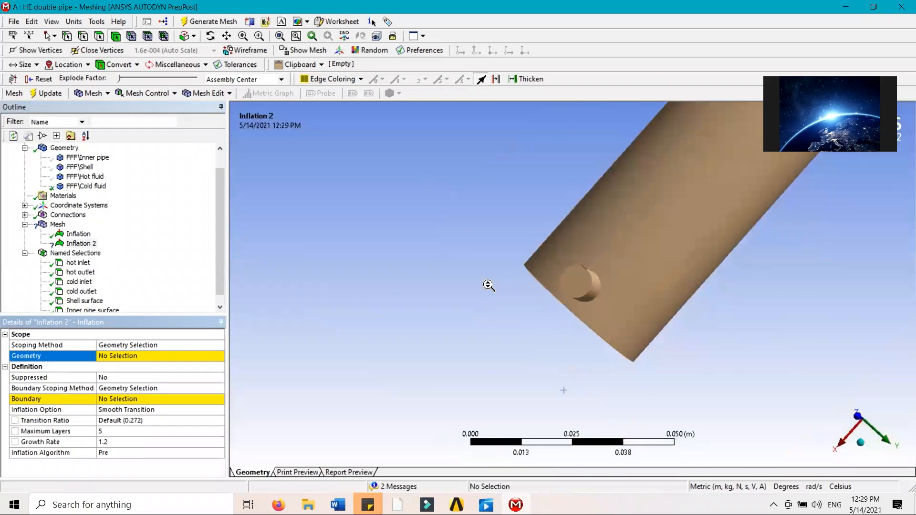
scroll(489, 285, "down", 3)
middle_click_drag(609, 224, 417, 370, "ctrl")
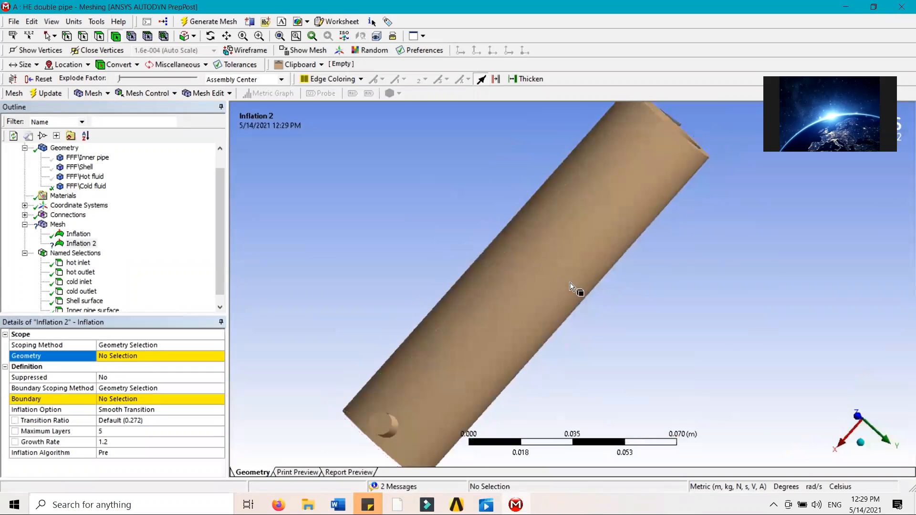
left_click(570, 286)
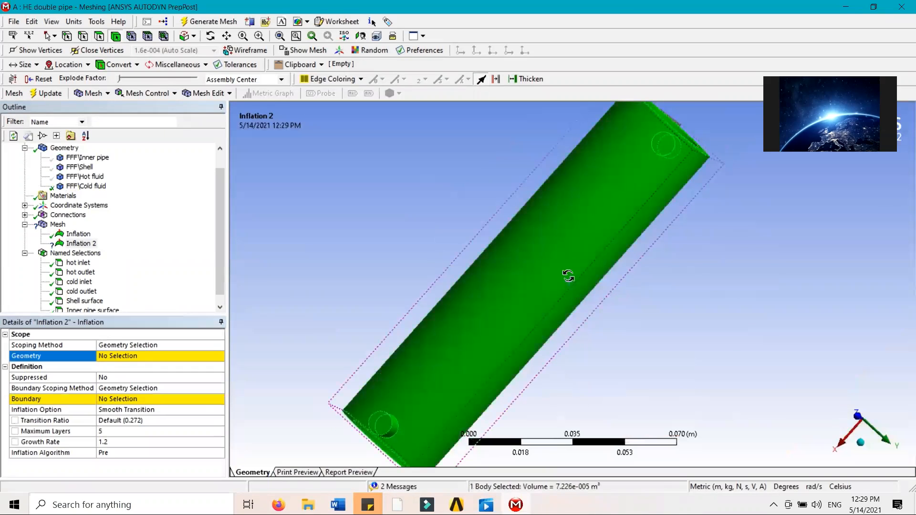
middle_click_drag(568, 276, 565, 217)
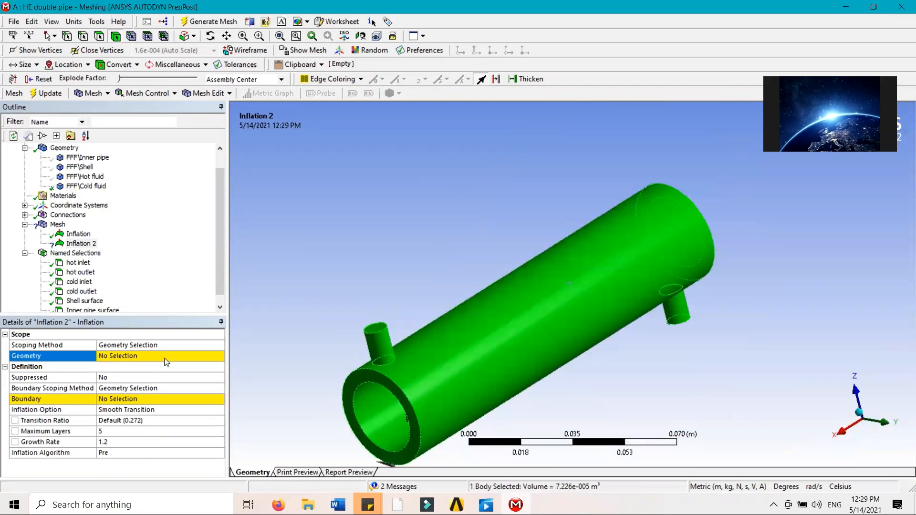
left_click(118, 357)
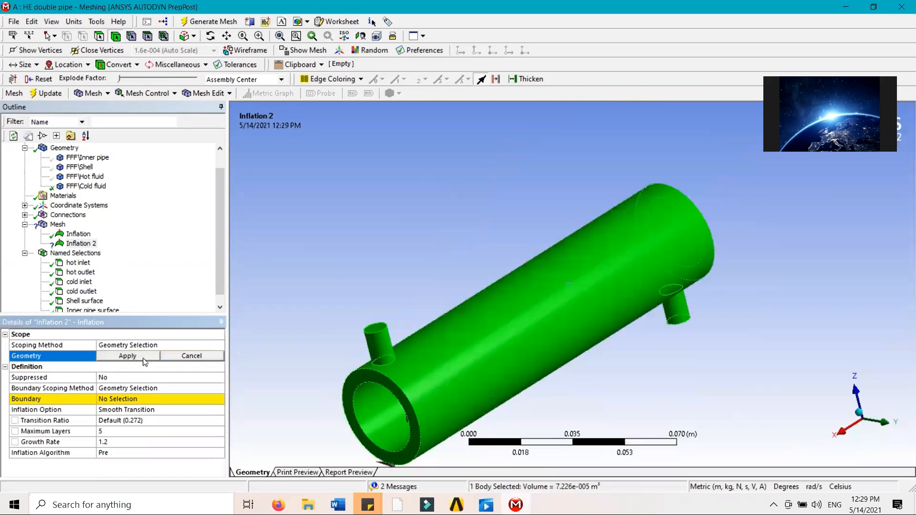
left_click(143, 357)
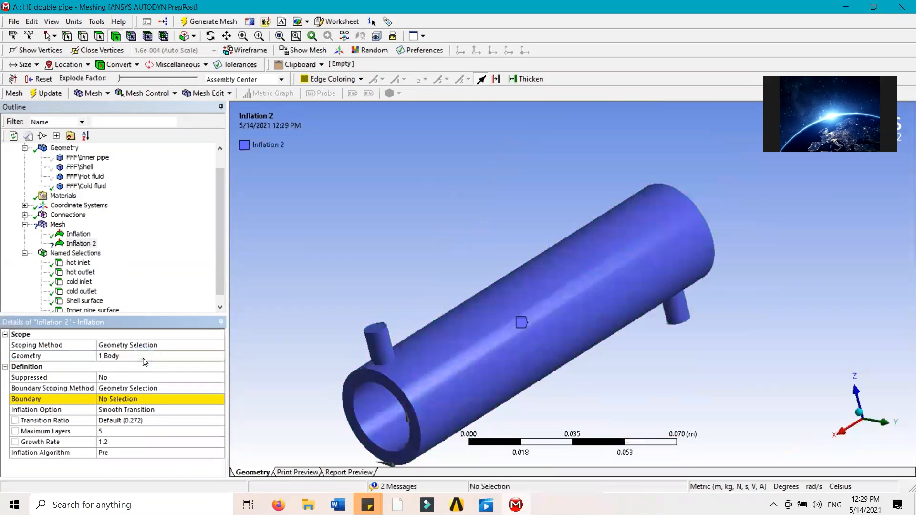
Set the cylindrical side faces of the cold fluid's two nozzles as the inflation boundary.
left_click(134, 403)
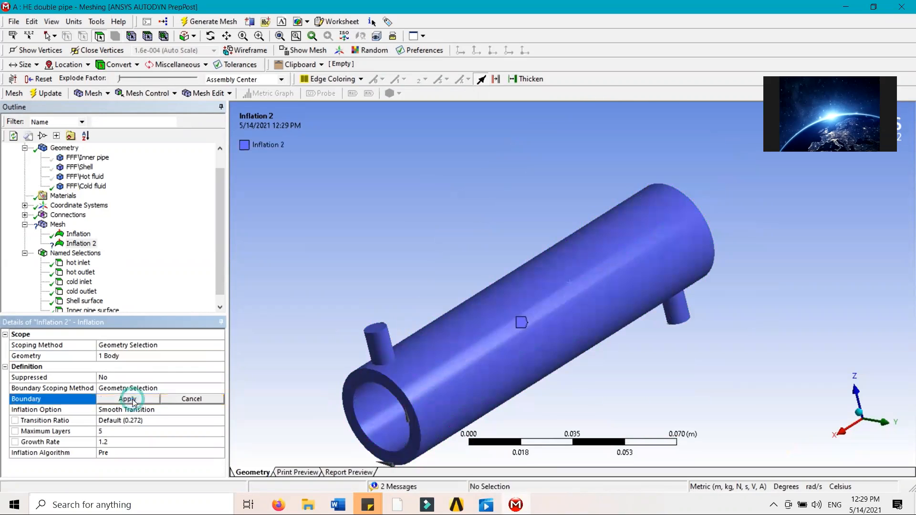
left_click(448, 393)
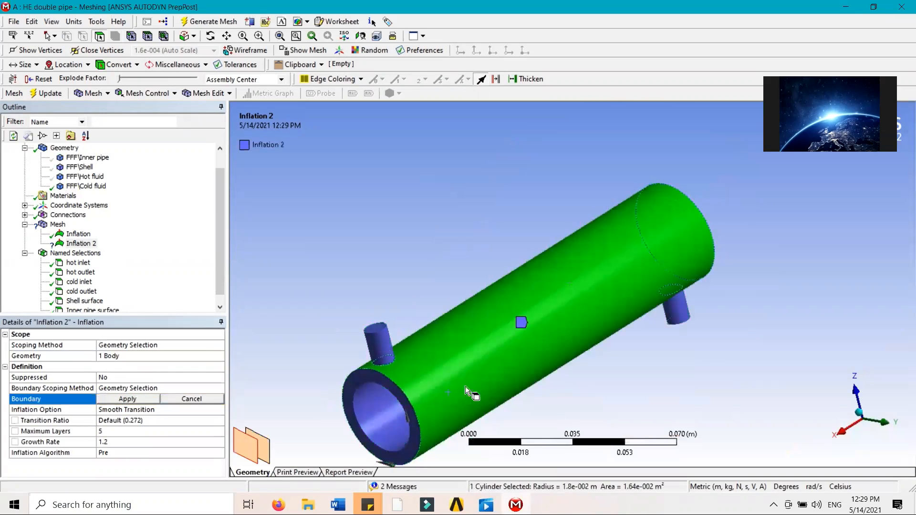
scroll(410, 310, "down", 1)
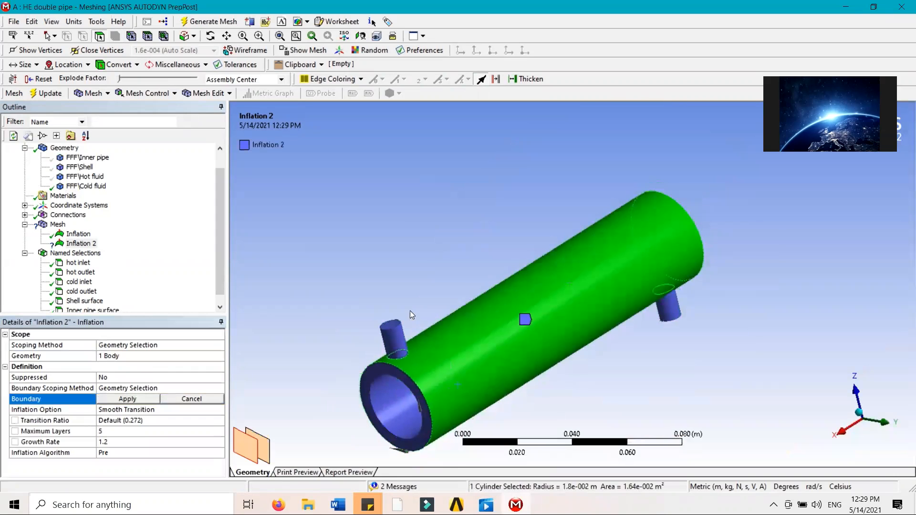
scroll(411, 311, "up", 3)
scroll(388, 317, "up", 2)
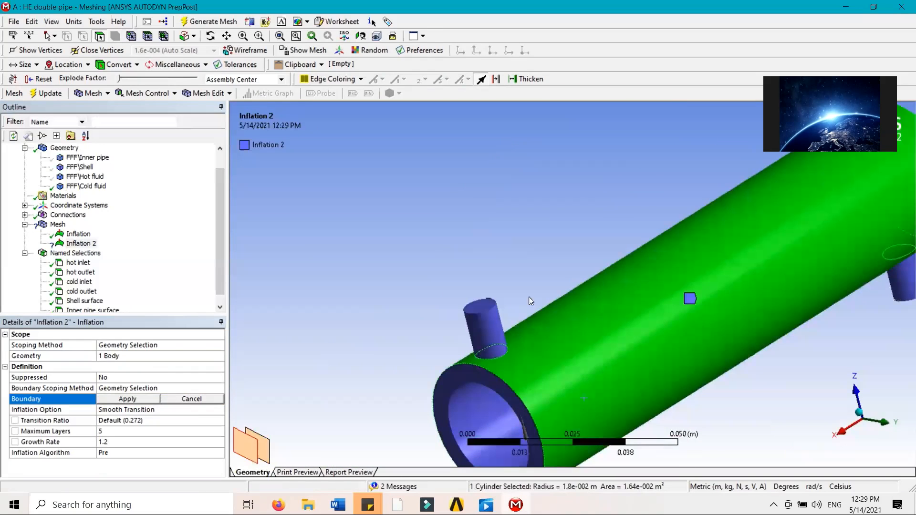
scroll(527, 300, "up", 2)
scroll(523, 303, "up", 2)
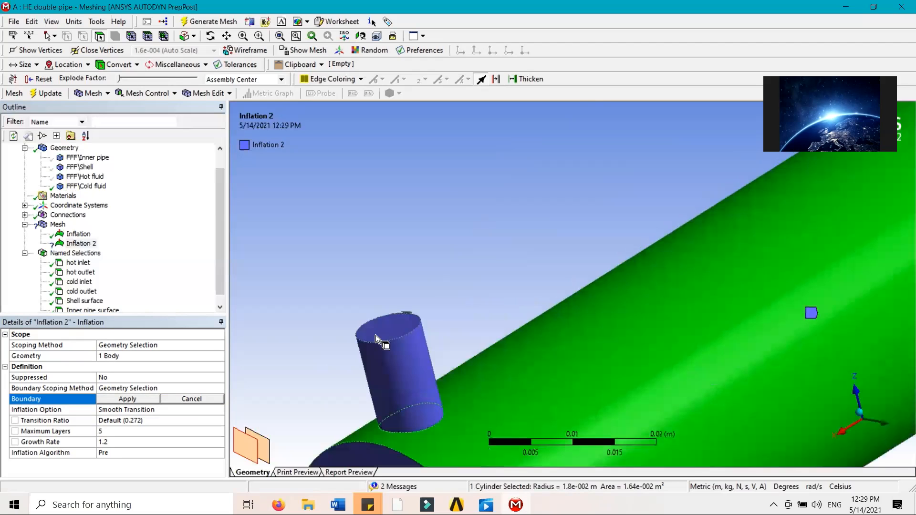
left_click(376, 334)
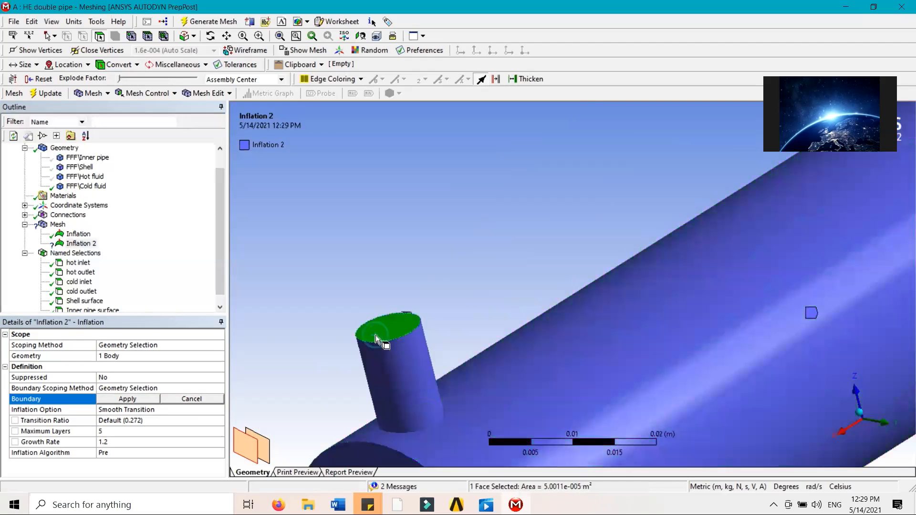
left_click(390, 385)
scroll(517, 379, "up", 1)
scroll(513, 372, "down", 3)
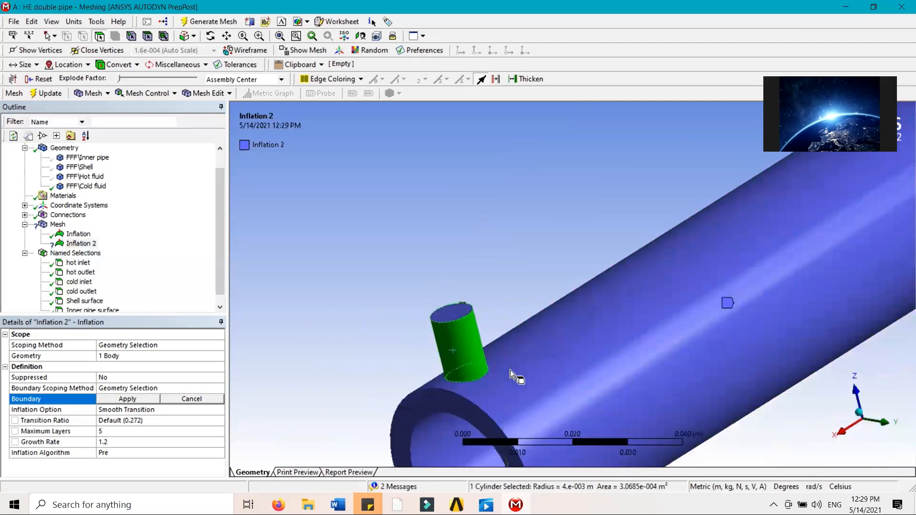
scroll(510, 370, "down", 2)
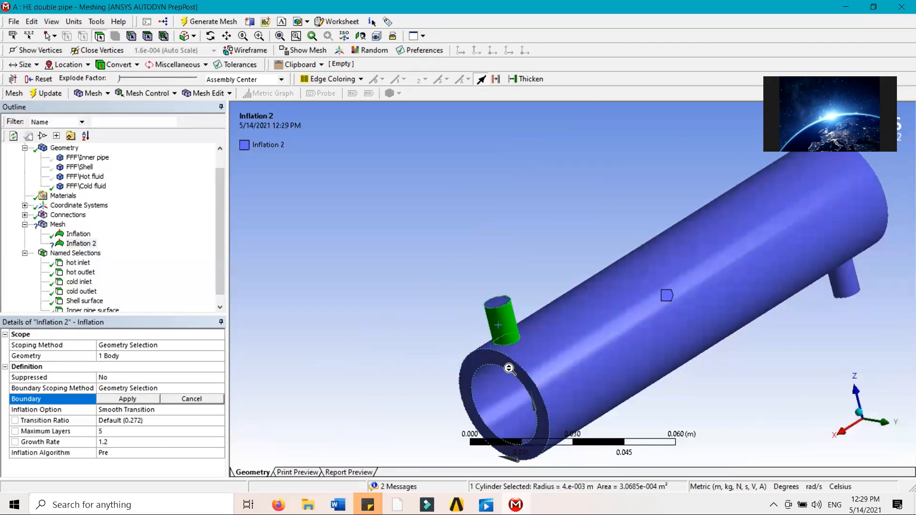
left_click(839, 279, "ctrl")
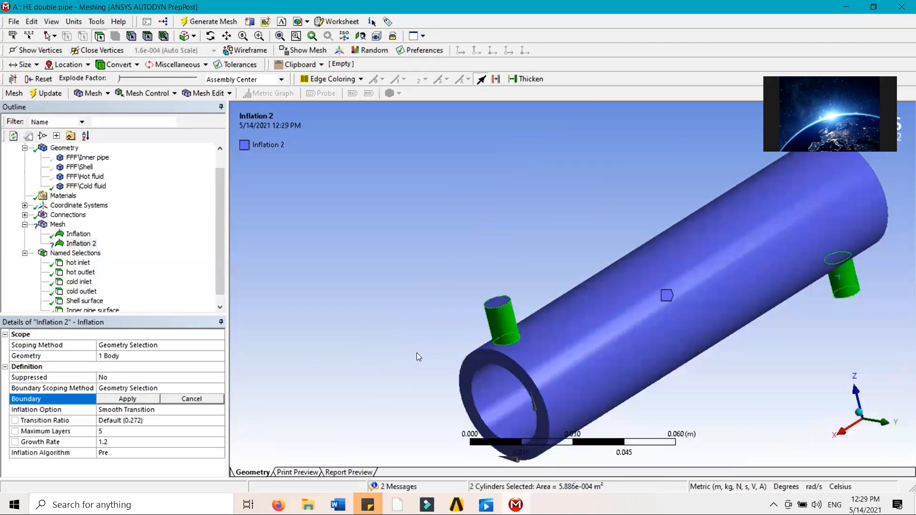
left_click(127, 399)
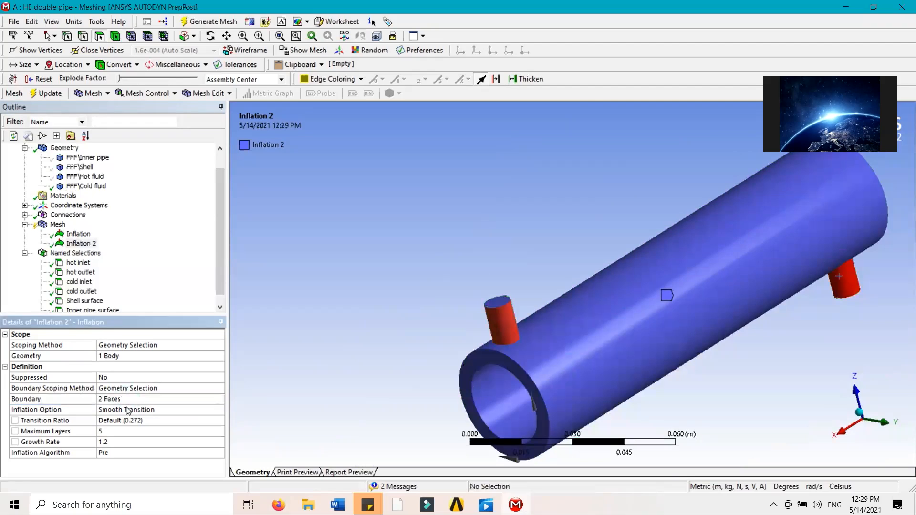
Set the nozzle inflation to Total Thickness with a maximum thickness of 0.001 m and update the mesh.
left_click(126, 410)
left_click(219, 410)
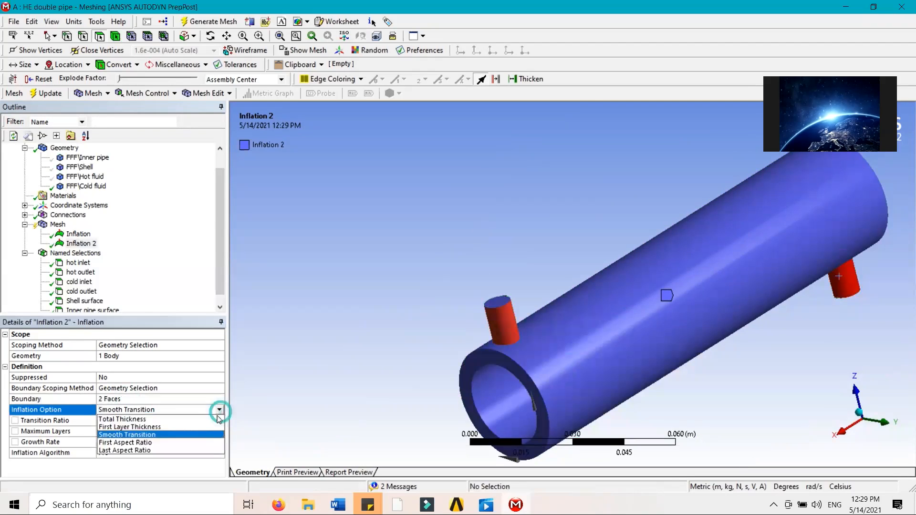
left_click(143, 420)
left_click(134, 443)
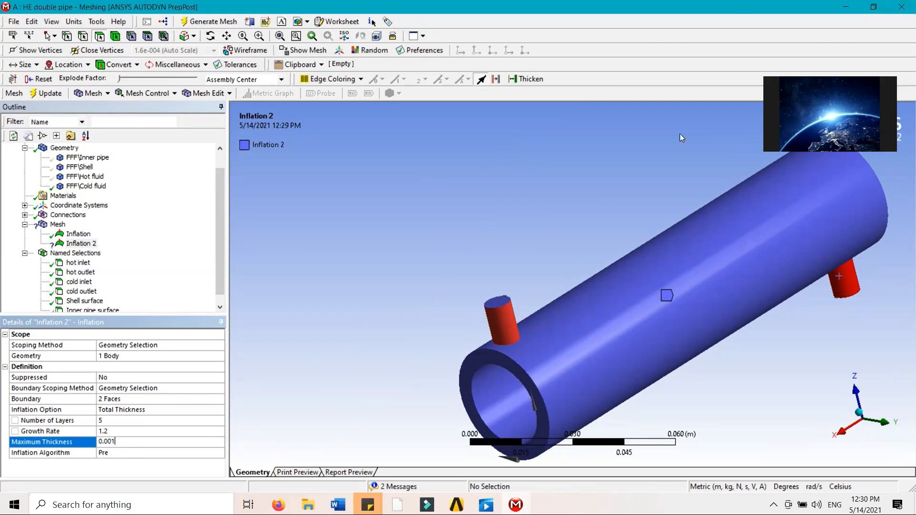
left_click(52, 94)
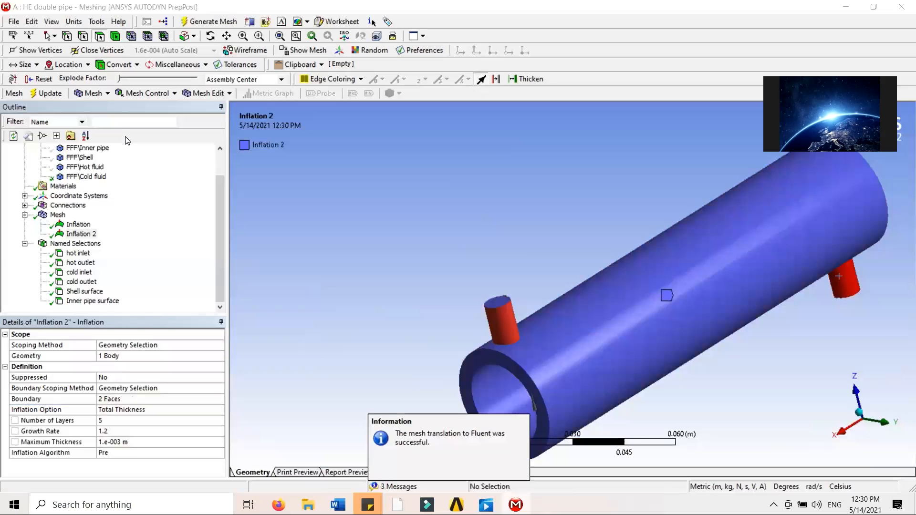
Display the mesh and examine the inflation layers at the cold fluid's nozzle and the elements on its annular end face.
left_click(57, 214)
middle_click_drag(570, 331, 521, 347)
scroll(518, 342, "up", 6)
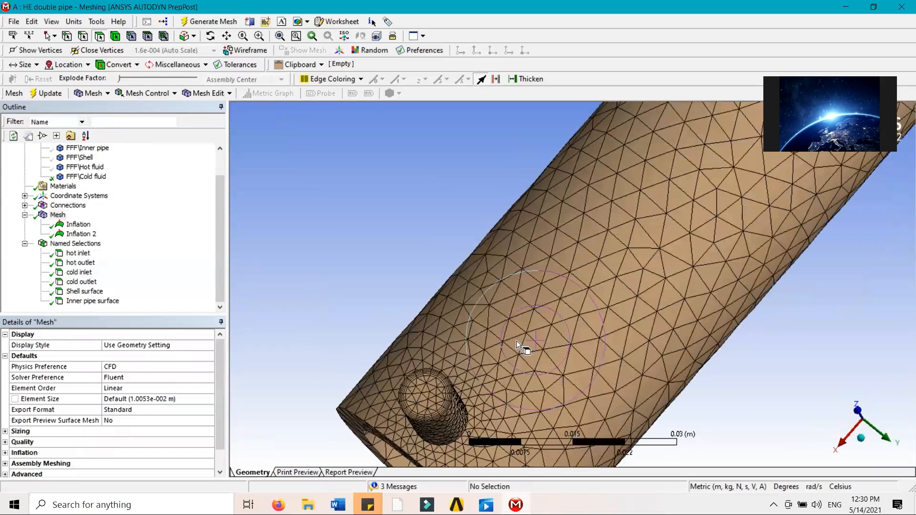
scroll(516, 341, "up", 3)
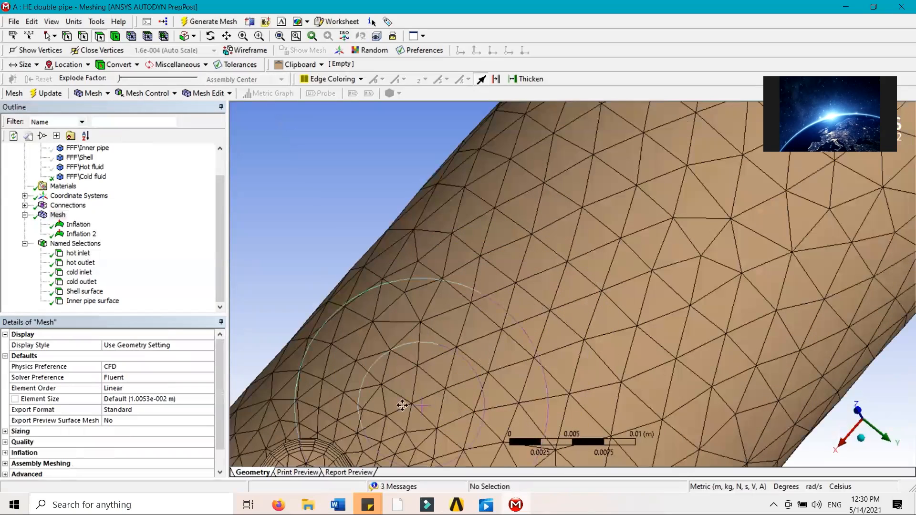
middle_click_drag(402, 405, 596, 205, "ctrl")
scroll(545, 262, "up", 4)
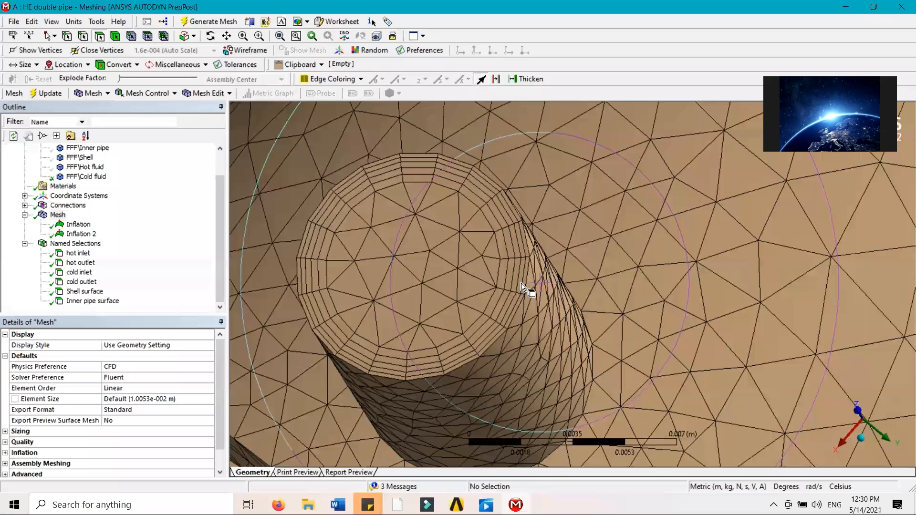
scroll(521, 283, "down", 2)
middle_click_drag(522, 284, 522, 313)
middle_click_drag(548, 370, 399, 210)
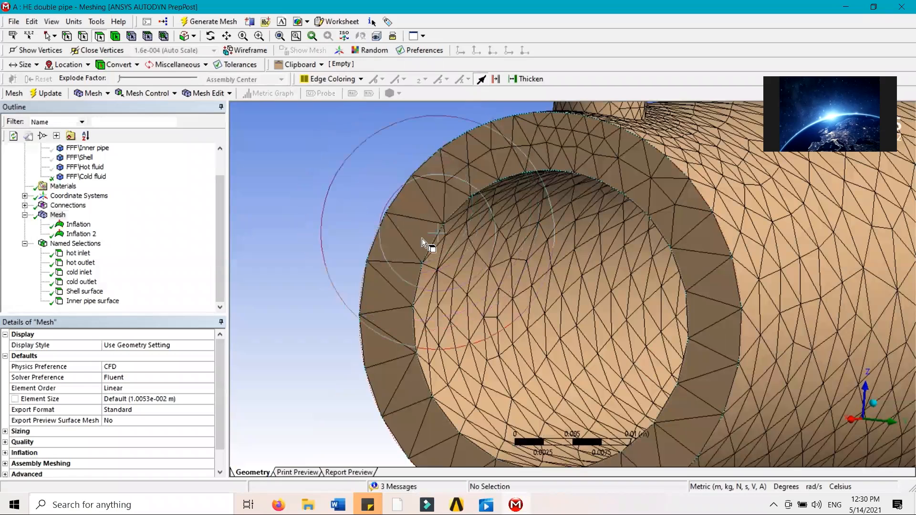
Insert a third inflation control on the cold fluid body with its inner and outer cylindrical faces as the boundary.
left_click(57, 215)
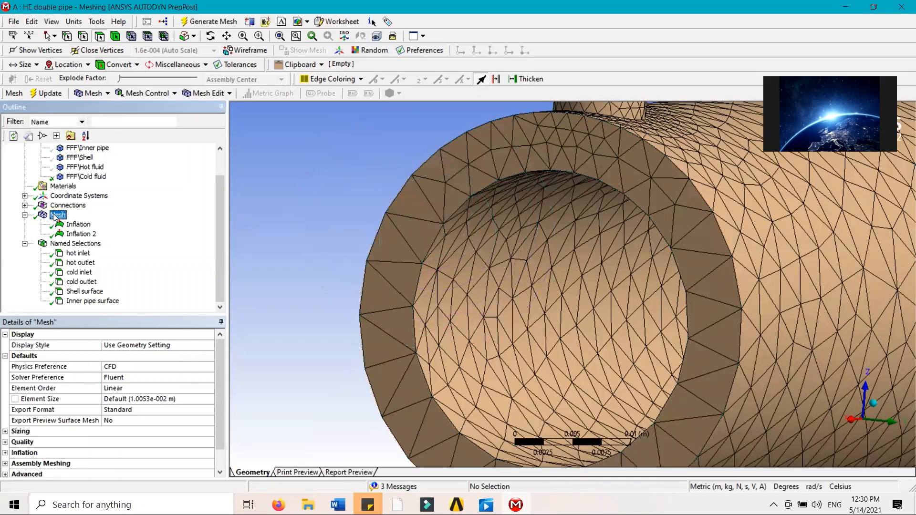
right_click(56, 216)
mouse_move(76, 220)
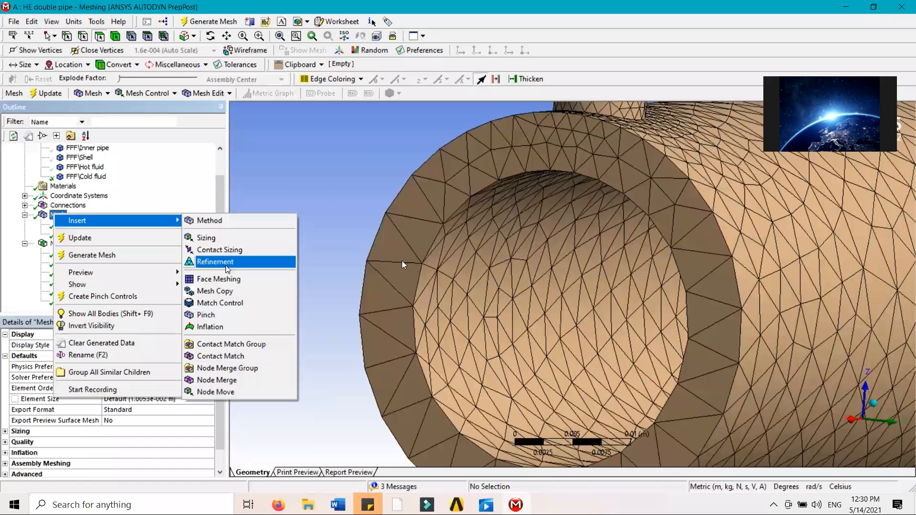
left_click(218, 325)
left_click(557, 291)
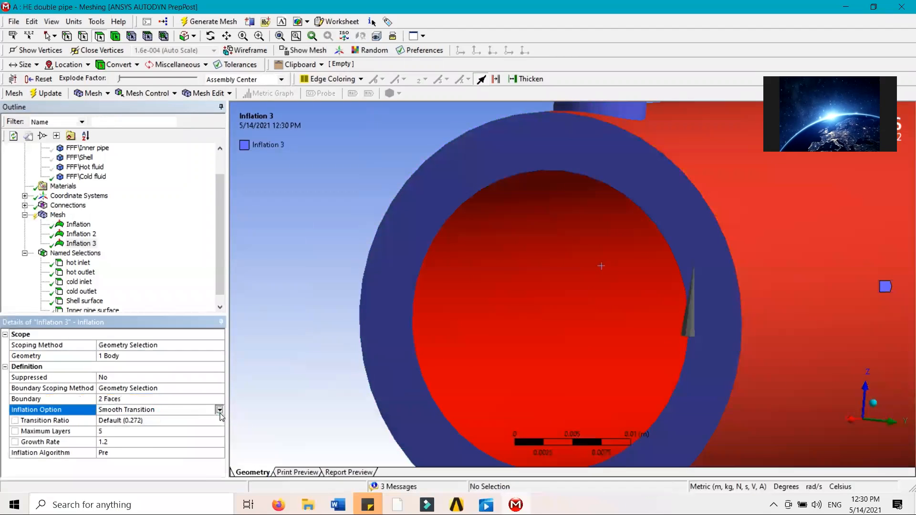
Set the third inflation control to Total Thickness with a maximum thickness of 0.001 m and update the mesh.
left_click(220, 410)
left_click(205, 423)
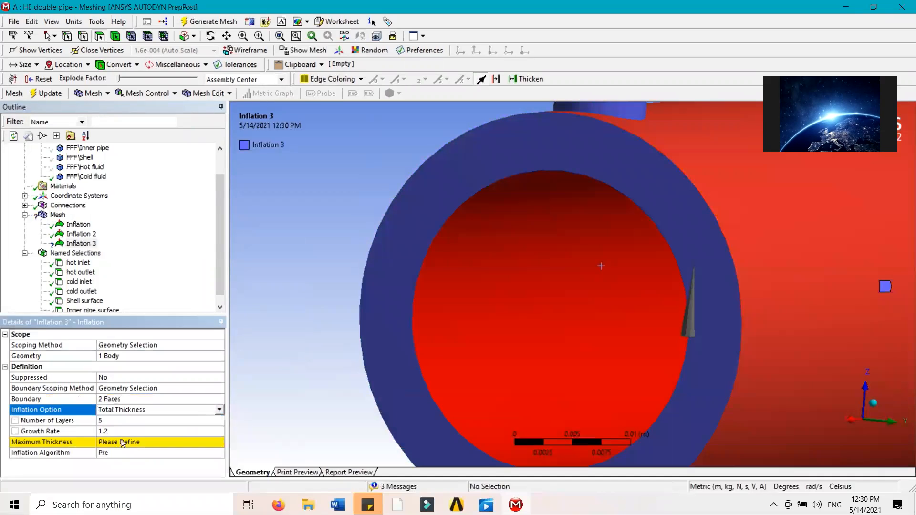
left_click(121, 442)
type(".001")
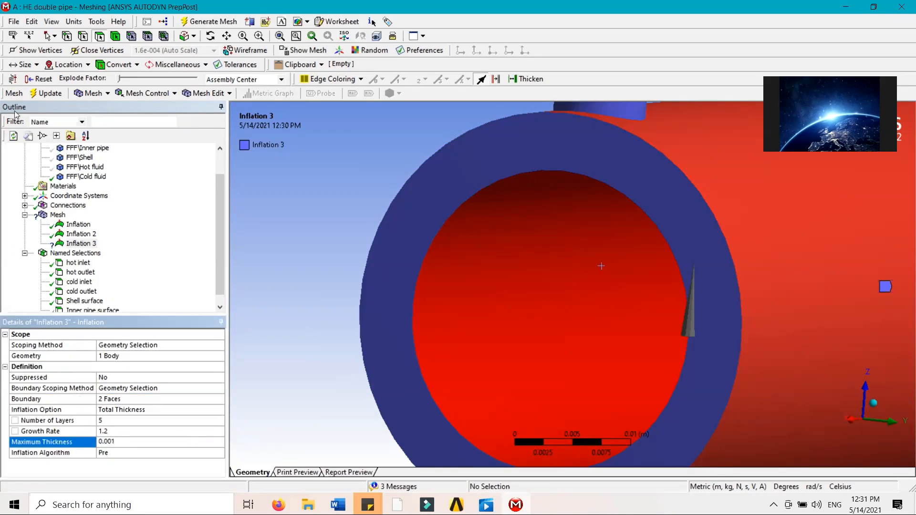
left_click(106, 52)
left_click(46, 93)
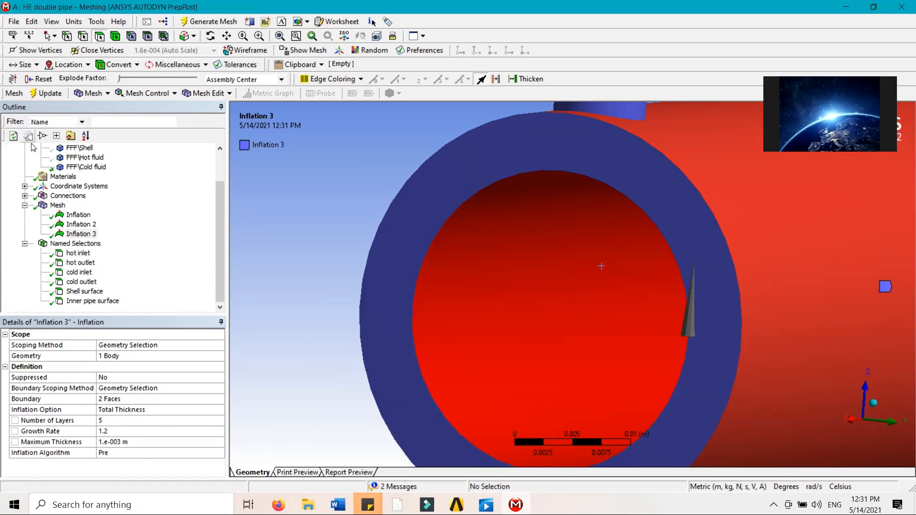
Display the mesh, set its global element size to 0.005 m and update the mesh.
left_click(58, 206)
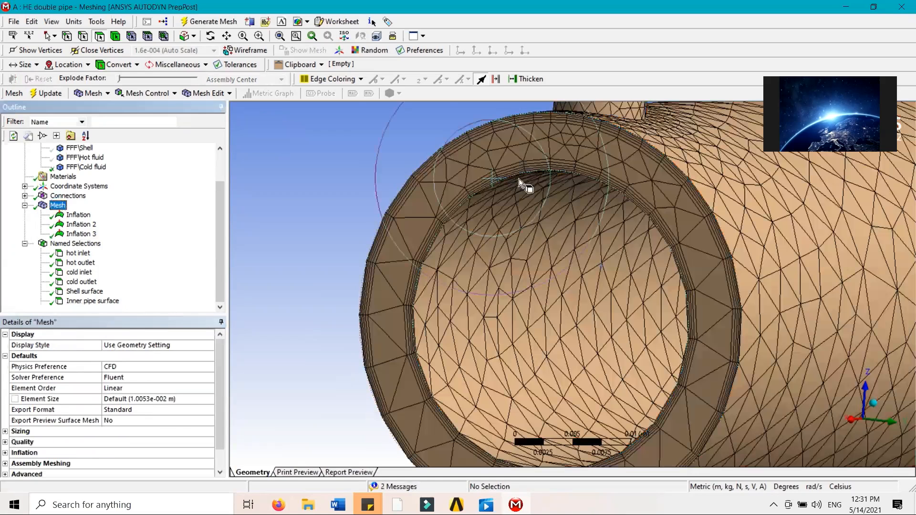
middle_click_drag(387, 213, 380, 286)
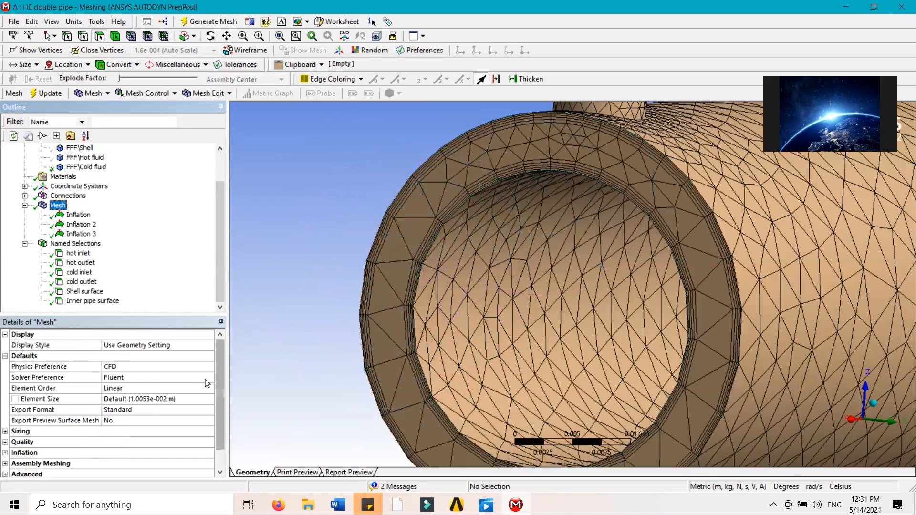
left_click(167, 409)
left_click(167, 402)
left_click(127, 398)
type("0.005")
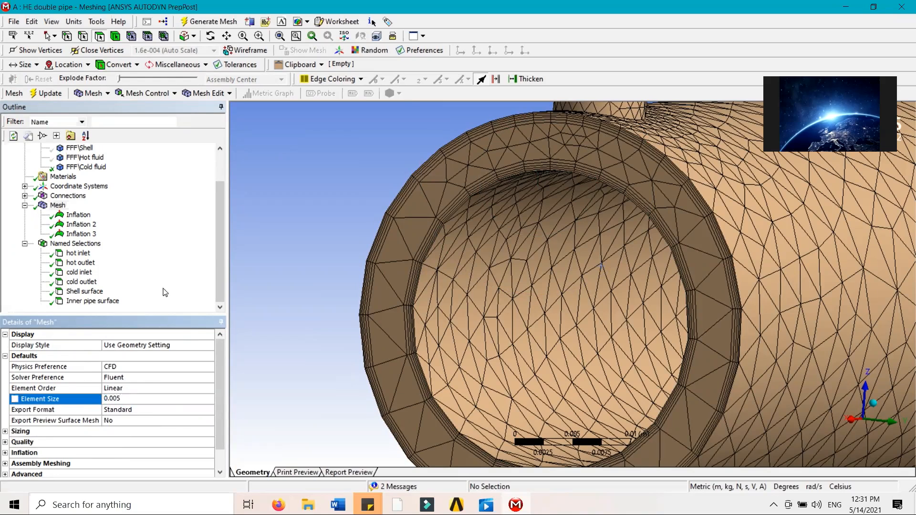
left_click(43, 93)
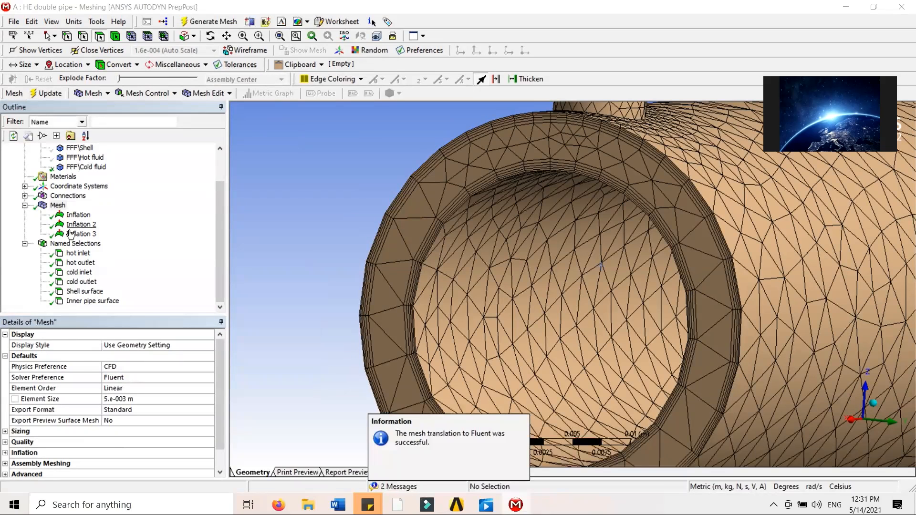
Set the mesh's global element size to 0.002 m and update the mesh.
left_click(132, 398)
left_click(132, 399)
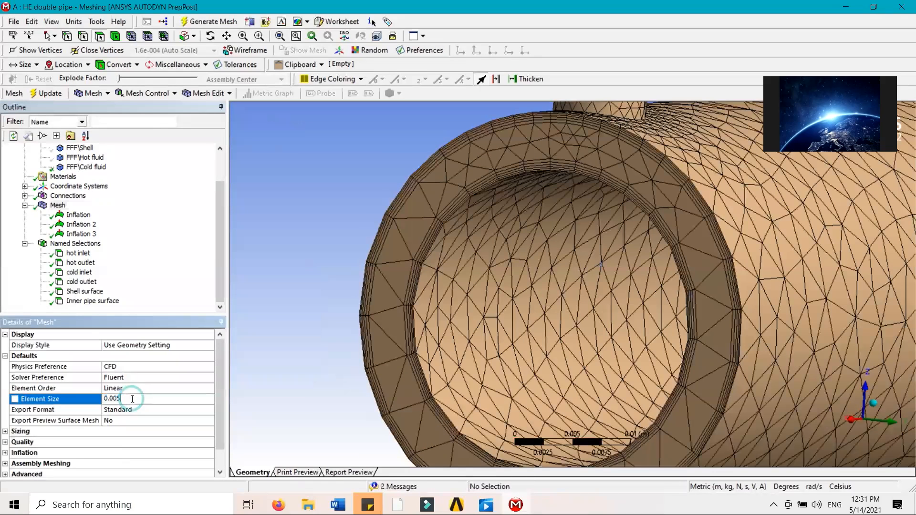
type("2")
left_click(56, 95)
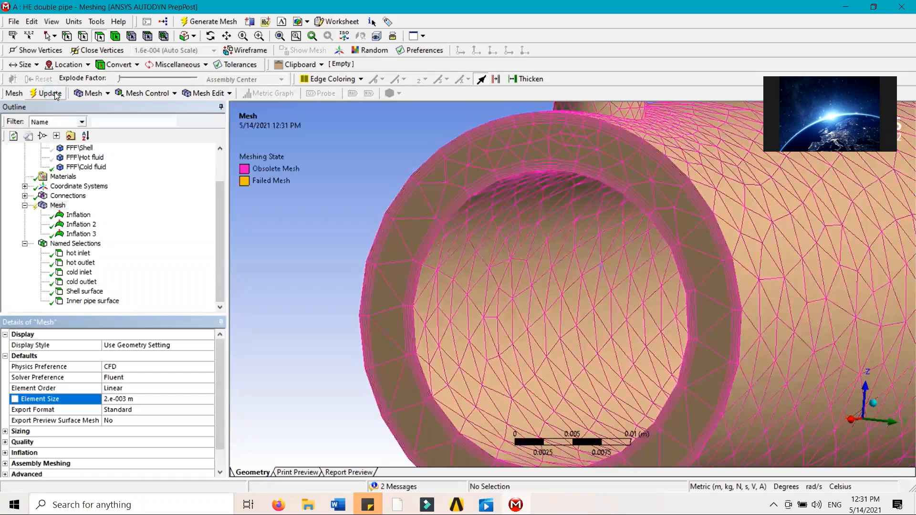
left_click(57, 94)
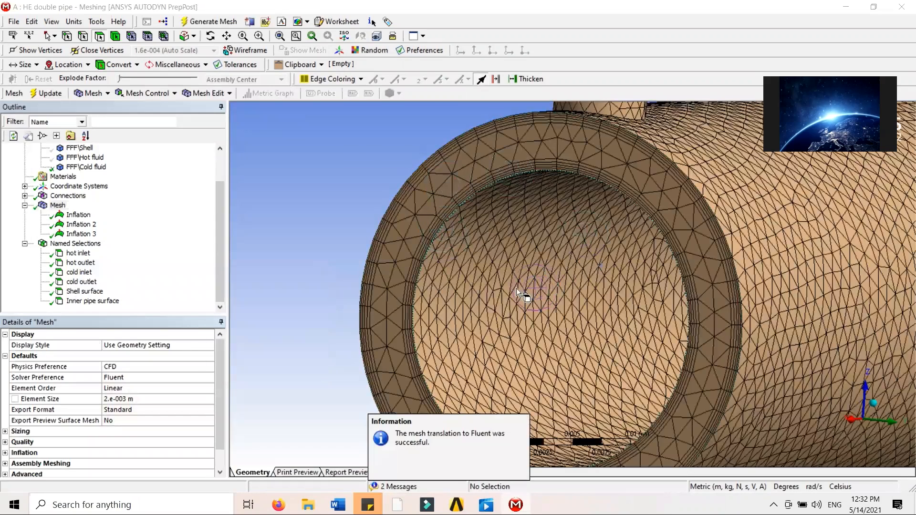
Set the mesh's global element size to 0.003 m and update the mesh.
scroll(516, 288, "down", 8)
middle_click_drag(514, 275, 635, 219)
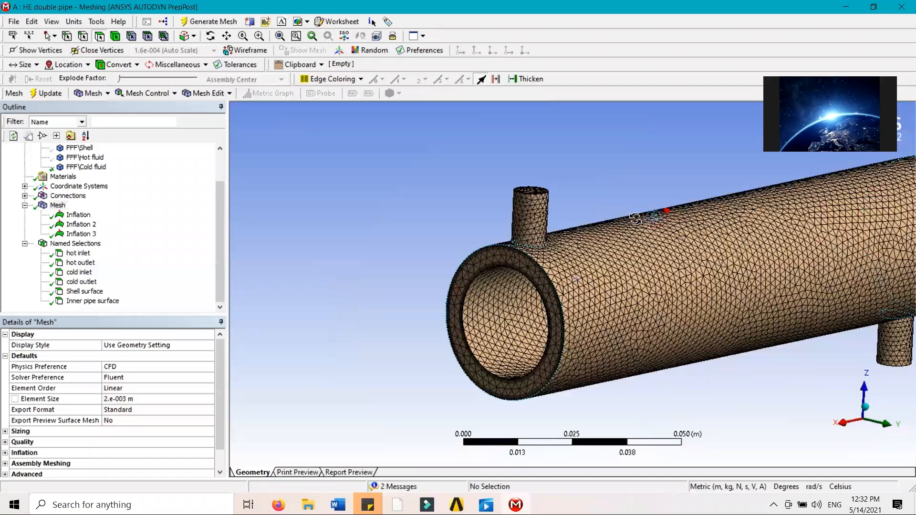
middle_click_drag(635, 219, 641, 270)
middle_click_drag(630, 227, 500, 275, "ctrl")
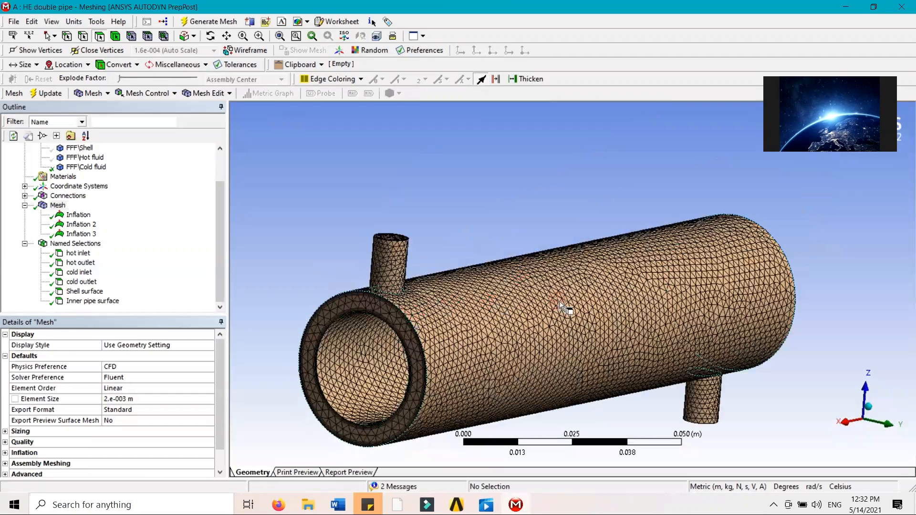
left_click(128, 397)
key("BackSpace")
type("3")
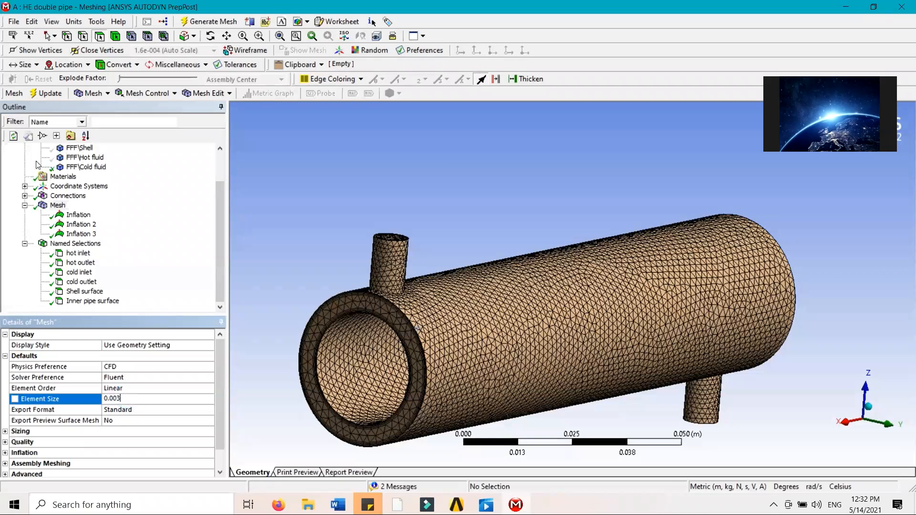
left_click(45, 95)
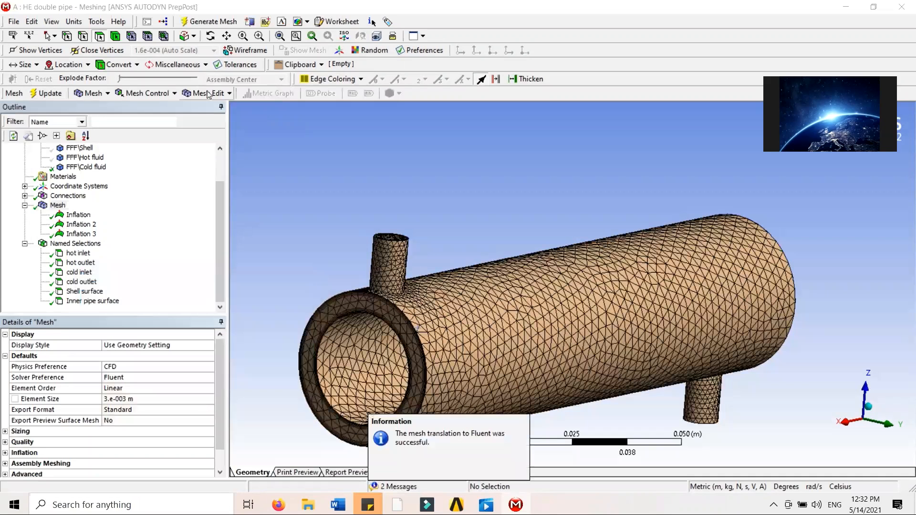
Examine the cold fluid's updated mesh around the nozzles, at the annular end faces and along the outer cylinder.
middle_click_drag(653, 317, 548, 234)
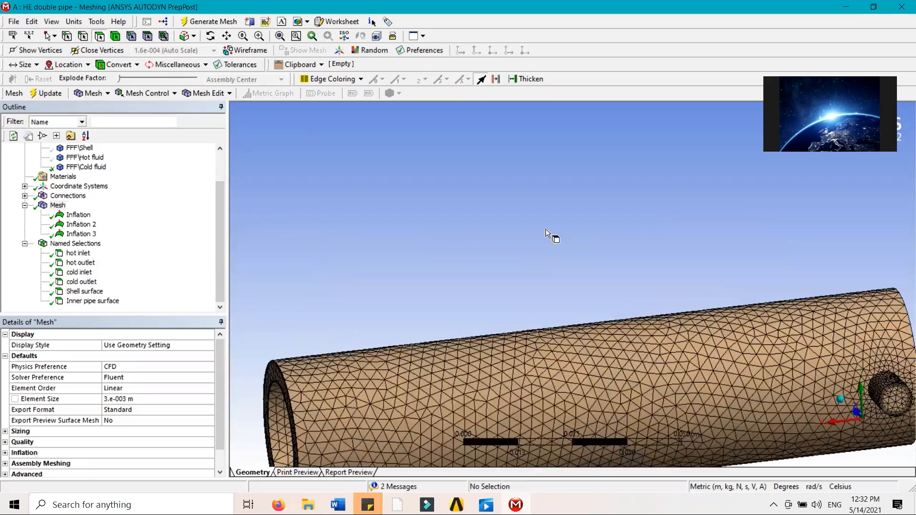
middle_click_drag(766, 374, 625, 339)
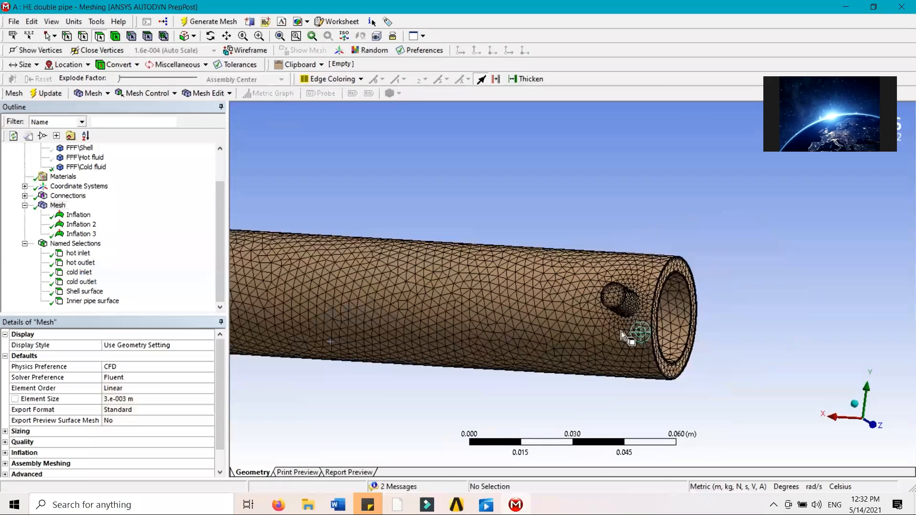
scroll(626, 329, "up", 5)
scroll(628, 313, "up", 2)
middle_click_drag(700, 341, 368, 250, "ctrl")
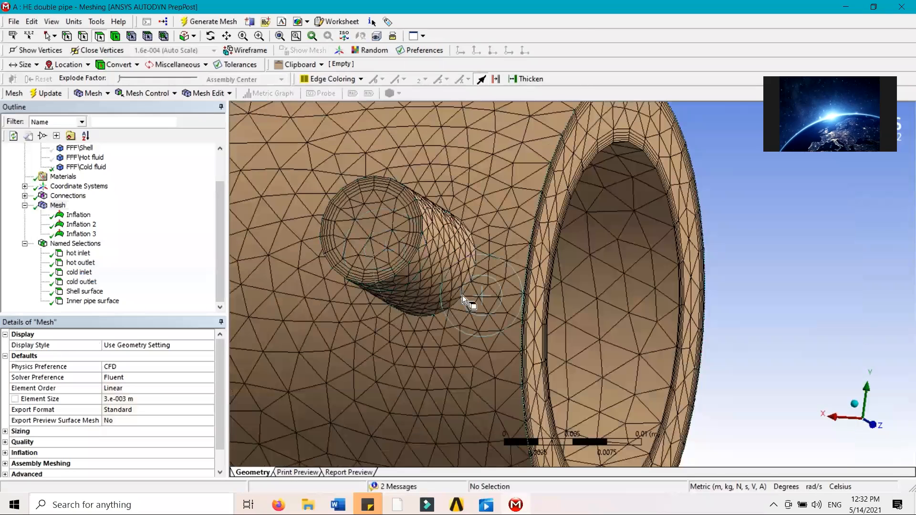
mouse_move(510, 289)
middle_mouse_down()
mouse_move(475, 296)
mouse_move(705, 403)
middle_mouse_up()
scroll(547, 259, "down", 5)
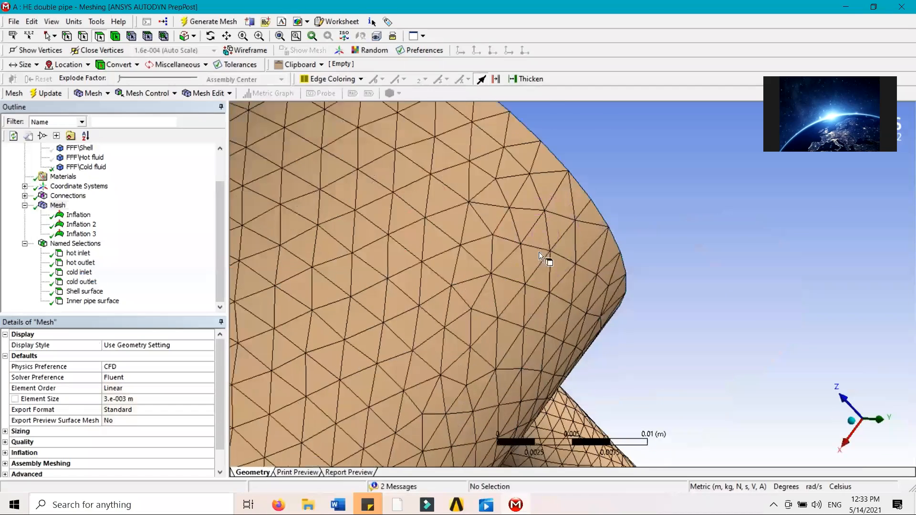
scroll(546, 258, "down", 4)
middle_click_drag(549, 260, 652, 163, "ctrl")
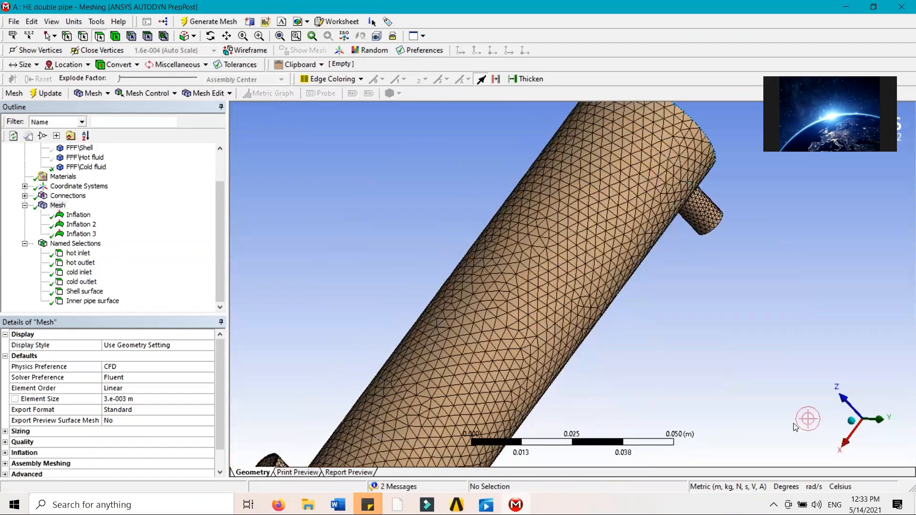
left_click(851, 420)
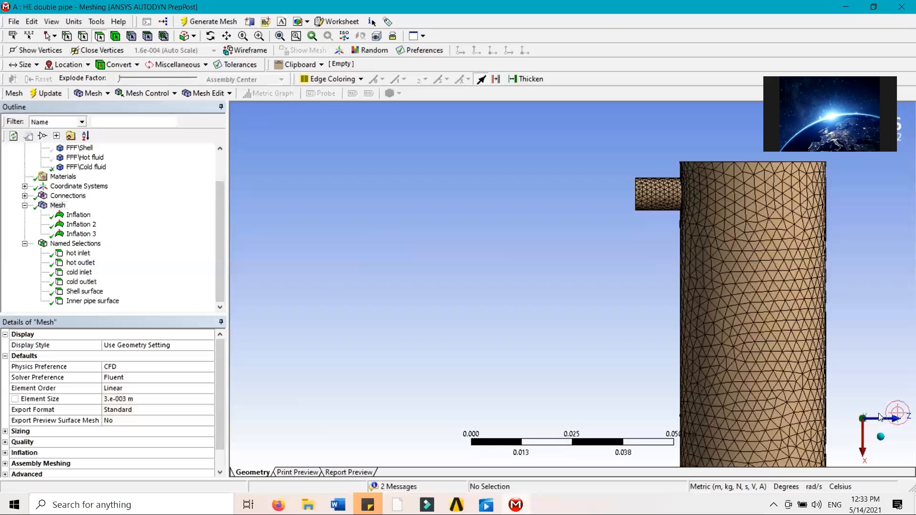
left_click(883, 422)
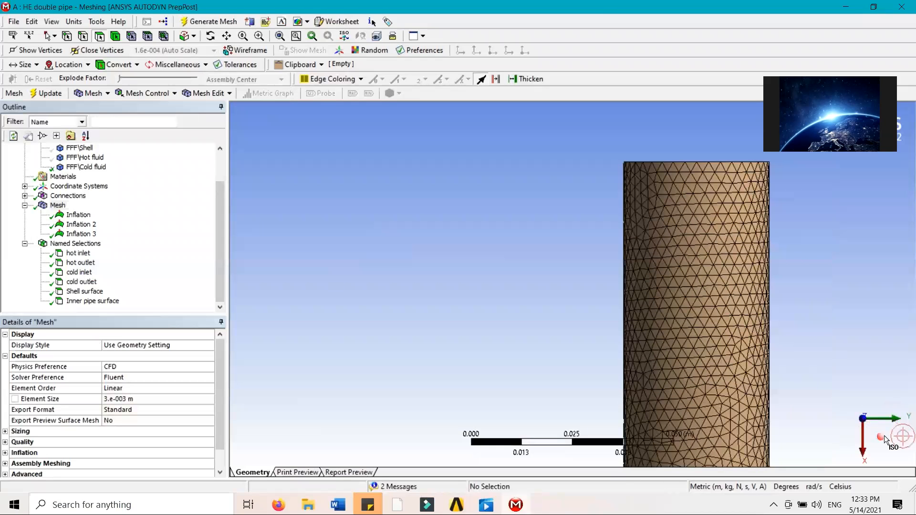
left_click(863, 451)
middle_click_drag(786, 304, 631, 474, "ctrl")
middle_click_drag(706, 310, 624, 350)
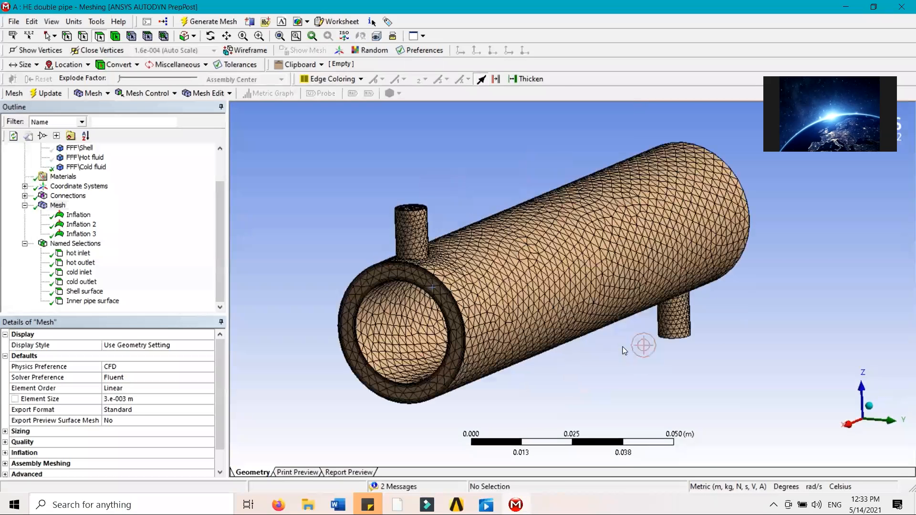
Show all bodies again and display the mesh of the complete heat exchanger.
right_click(79, 167)
left_click(140, 267)
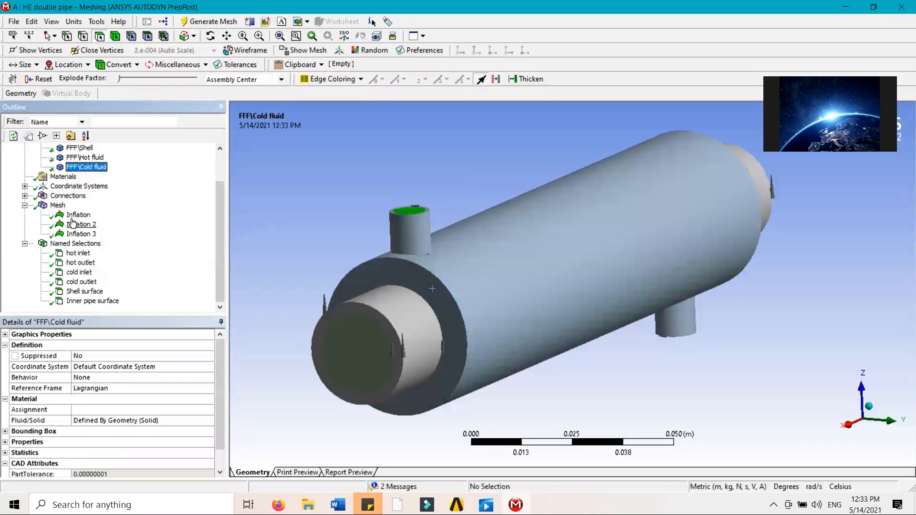
left_click(58, 205)
left_click_drag(564, 349, 587, 327)
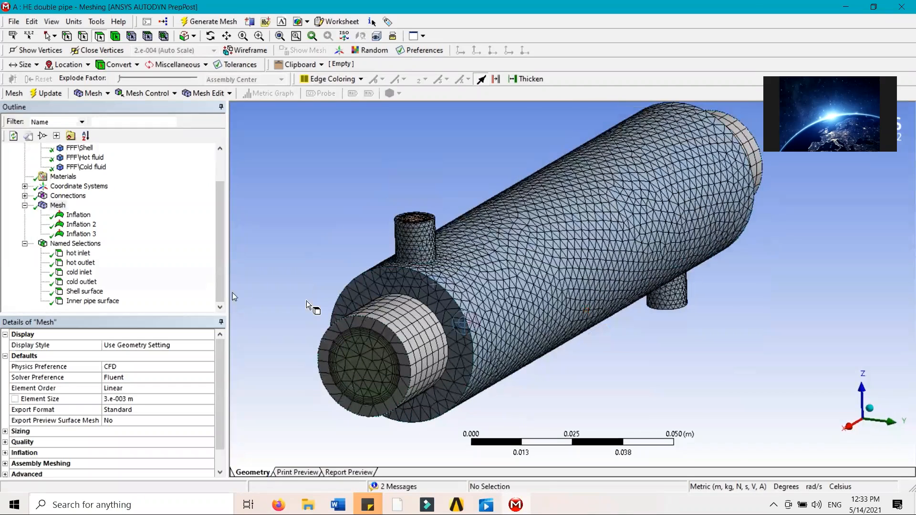
Examine the faces assigned to the hot and cold inlet and outlet, Shell surface and Inner pipe surface named selections.
left_click(79, 254)
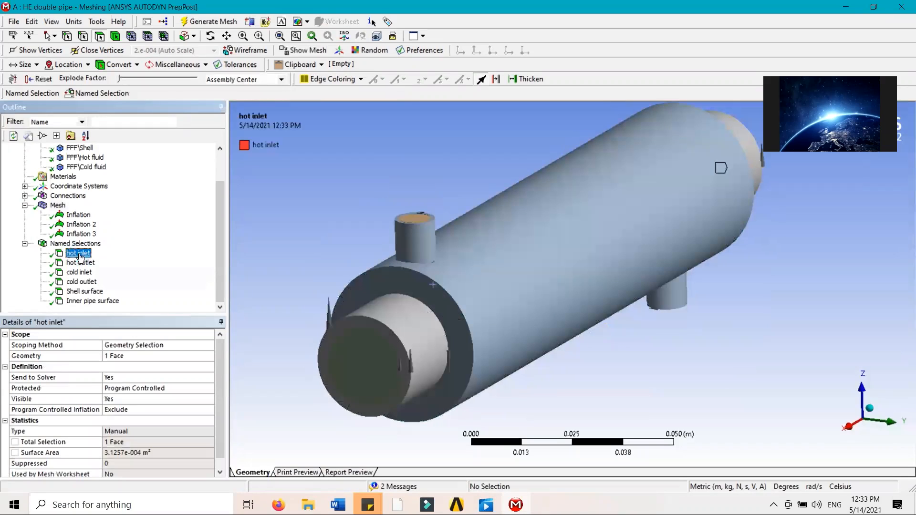
left_click_drag(791, 216, 678, 275)
middle_click_drag(678, 275, 670, 280)
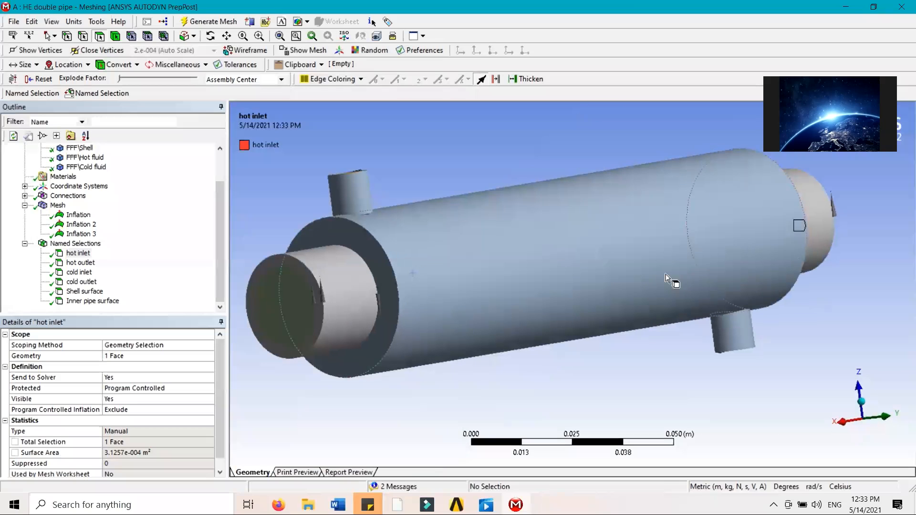
middle_click_drag(869, 270, 796, 283)
mouse_move(477, 421)
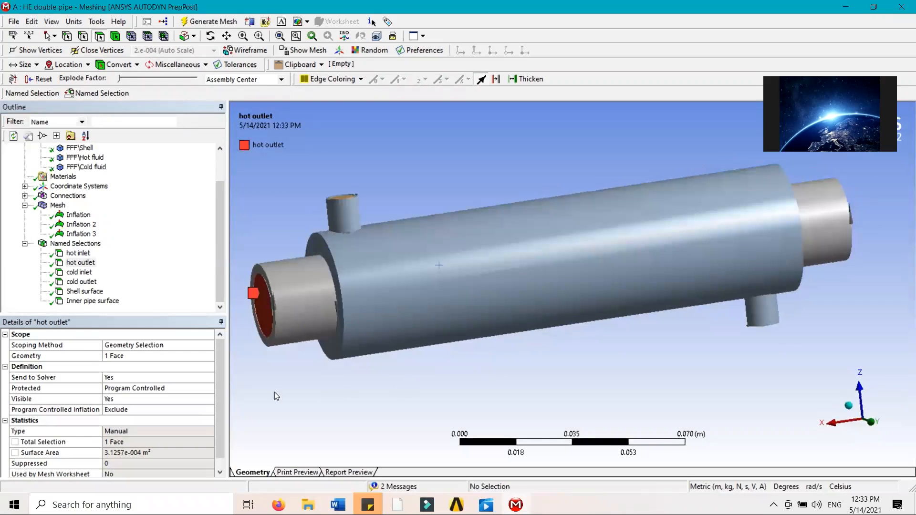
left_click(75, 275)
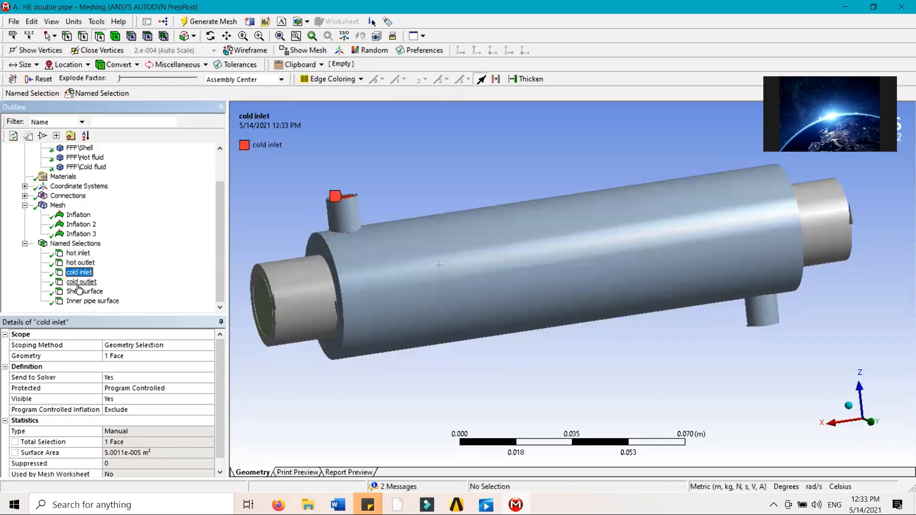
left_click(77, 282)
mouse_move(784, 325)
middle_mouse_down()
mouse_move(781, 351)
mouse_move(781, 313)
middle_mouse_up()
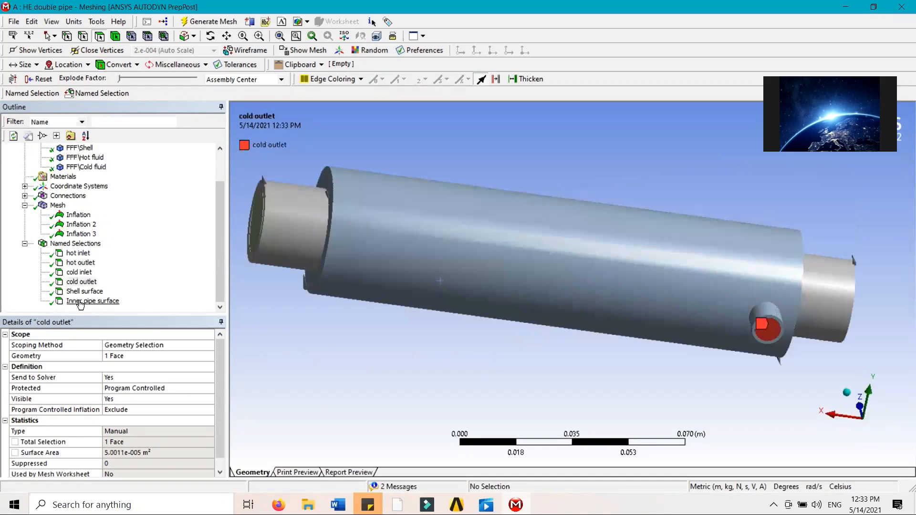
left_click(82, 292)
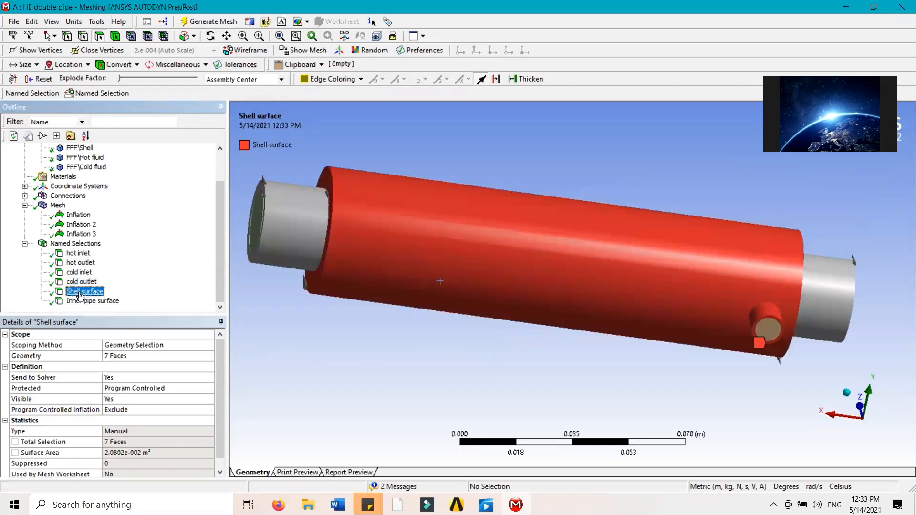
left_click(81, 301)
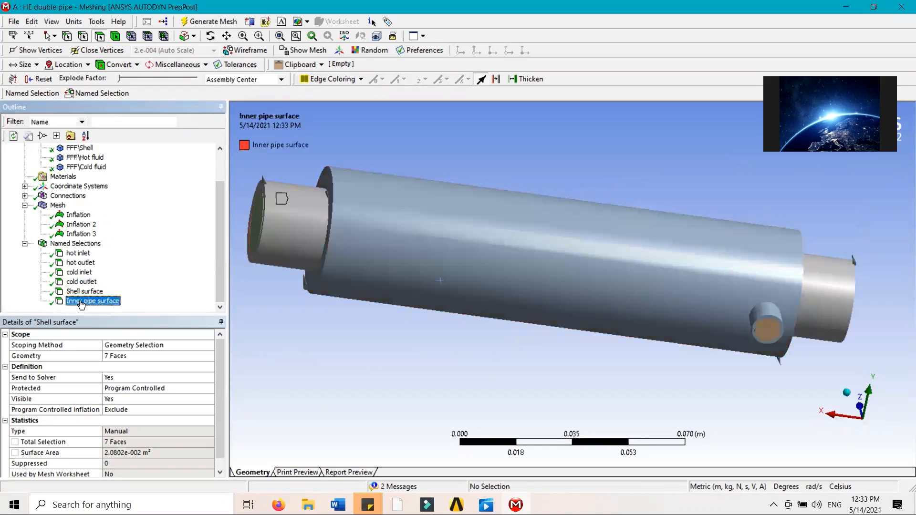
left_click(466, 322)
middle_click_drag(430, 279, 409, 266)
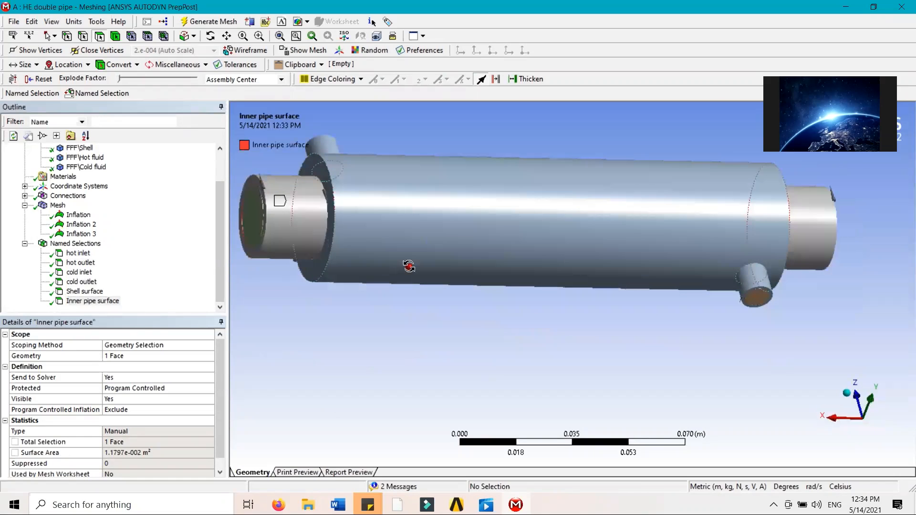
left_click(82, 303)
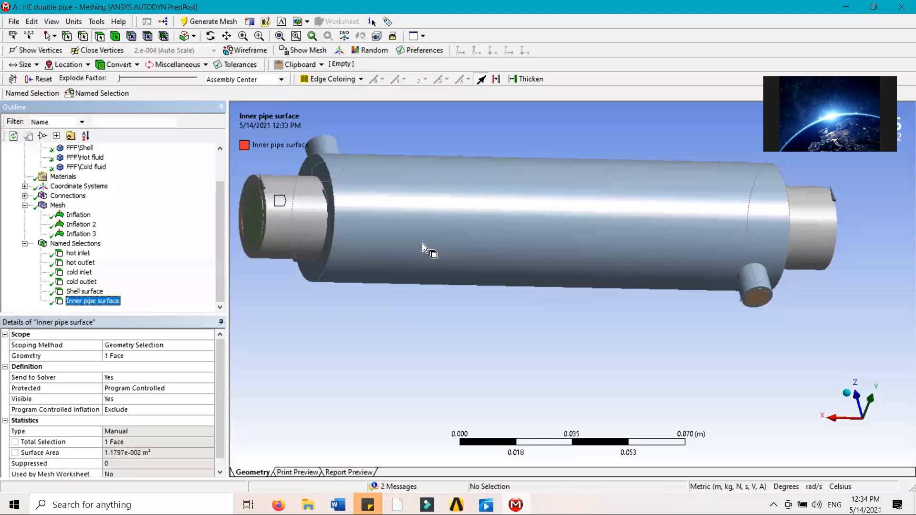
middle_click_drag(427, 229, 517, 314, "ctrl")
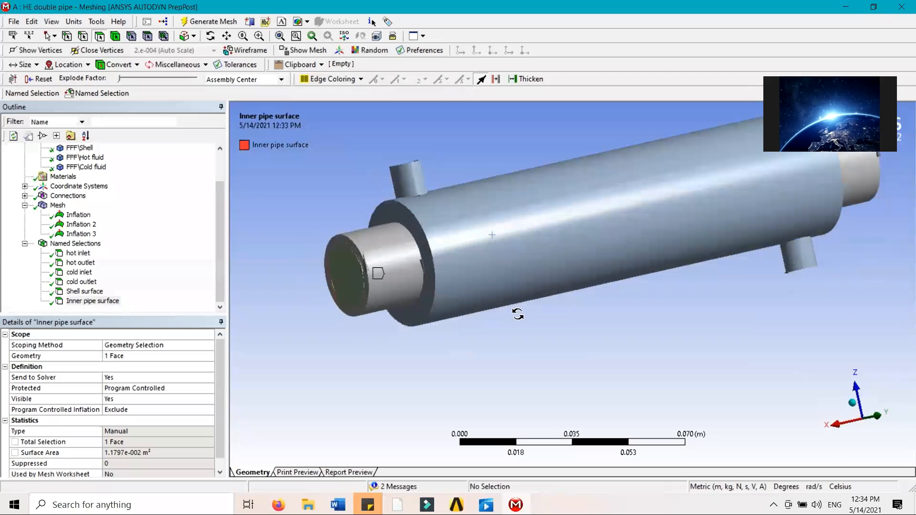
Delete the Inner pipe surface named selection.
left_click(112, 301)
right_click(112, 302)
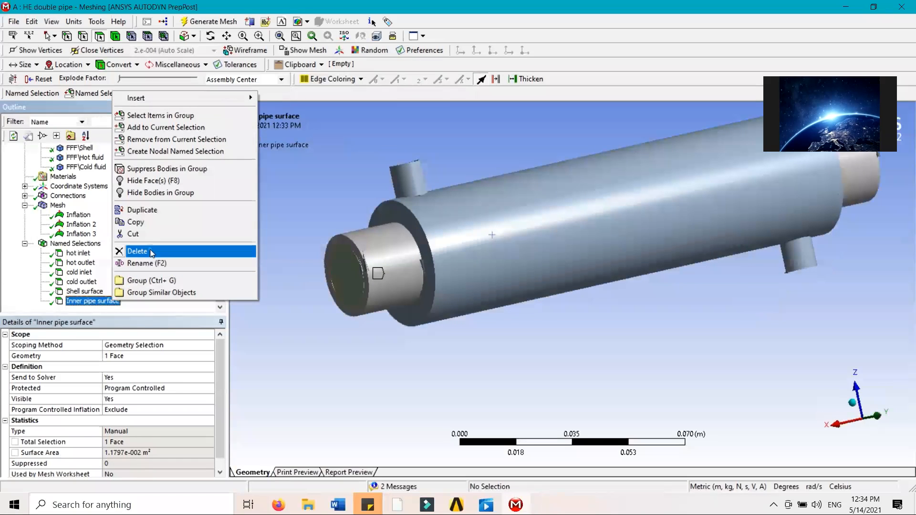
left_click(151, 252)
left_click(461, 294)
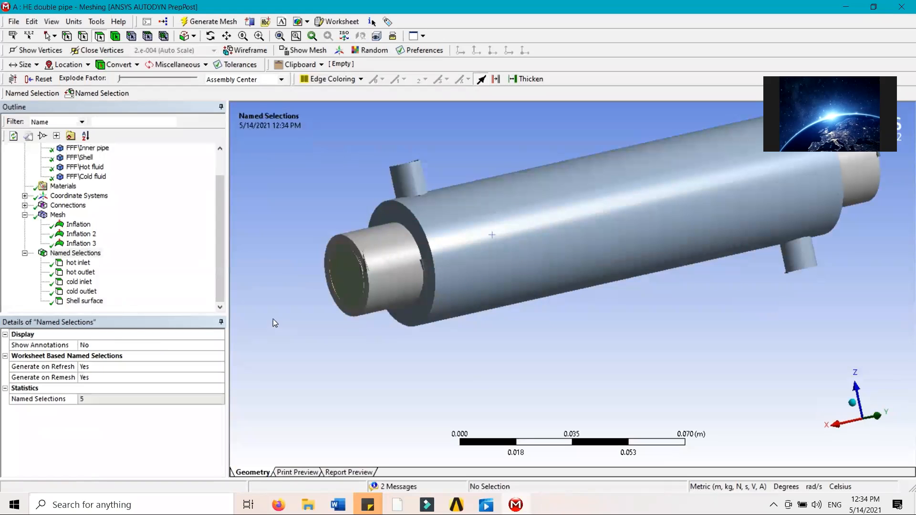
right_click(87, 147)
left_click(136, 236)
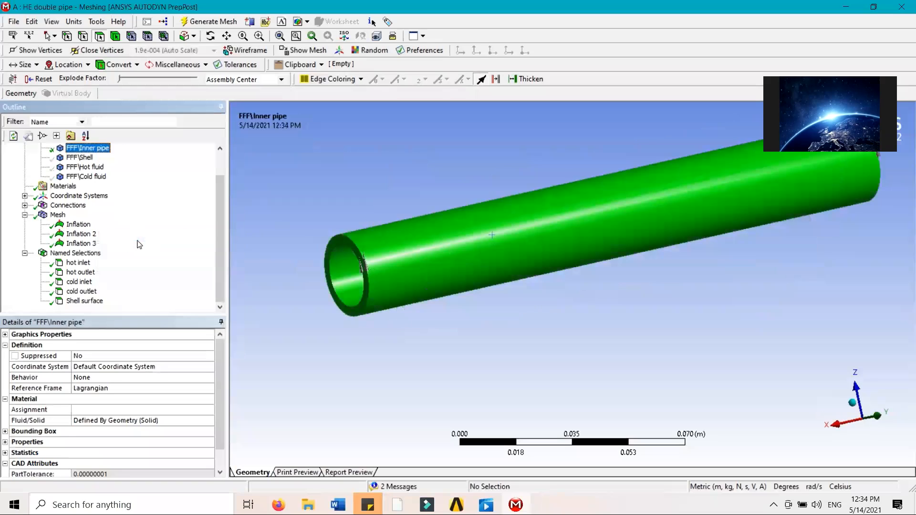
left_click(453, 273)
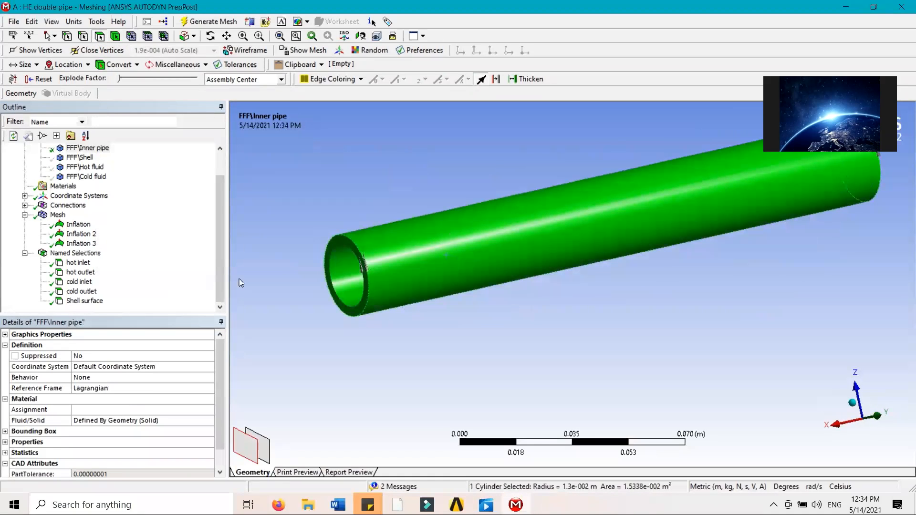
left_click(356, 280, "ctrl")
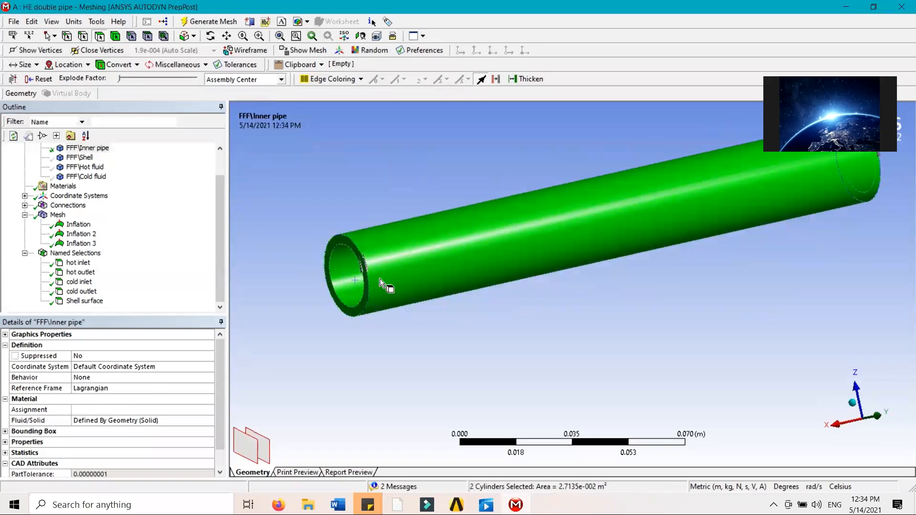
left_click(83, 148)
right_click(82, 151)
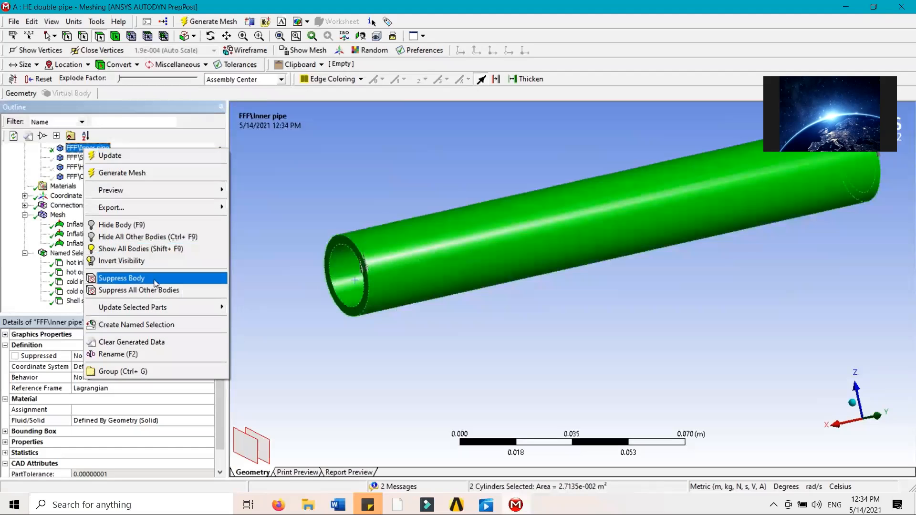
left_click(146, 249)
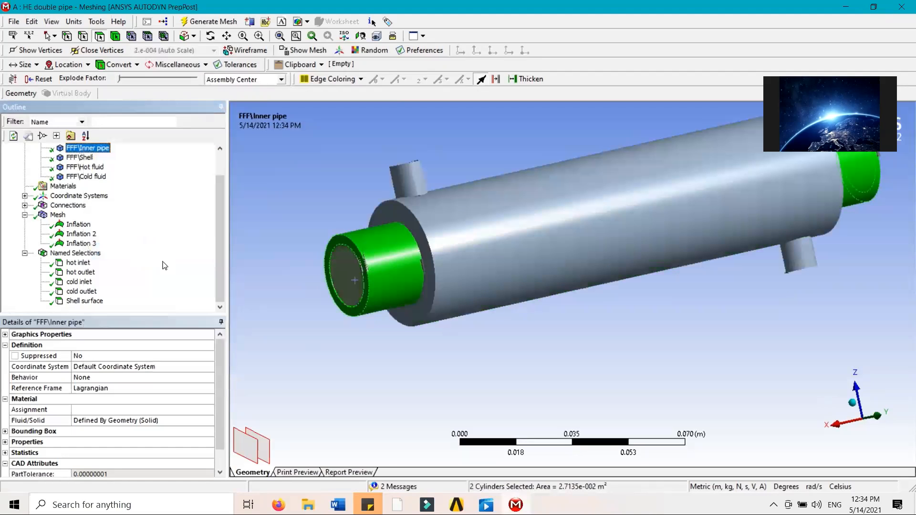
left_click(393, 285)
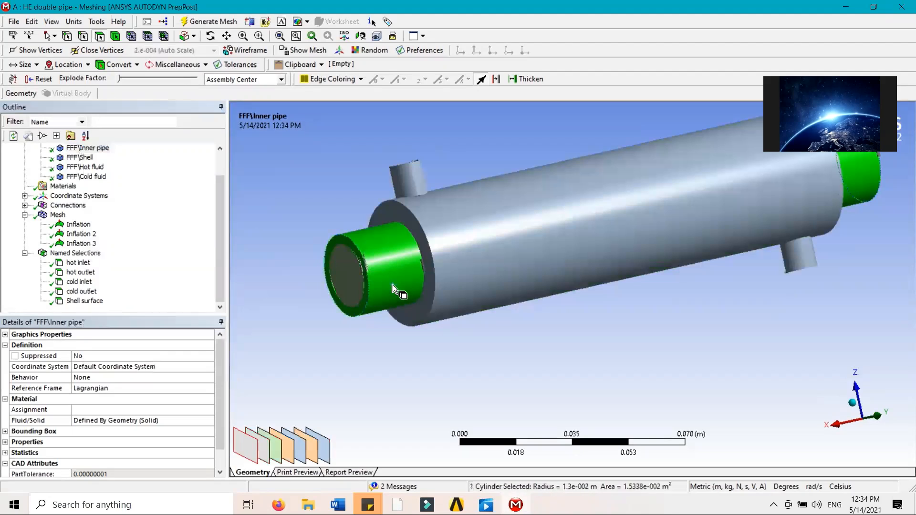
left_click(289, 276)
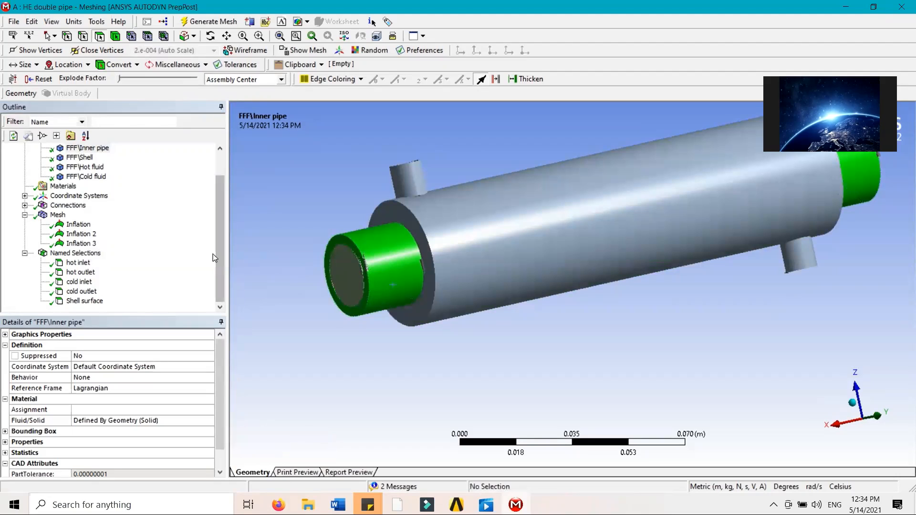
Create a named selection called Inner pipe surface from the inner pipe's outer cylindrical face and its two annular end faces.
left_click(77, 253)
left_click(400, 286)
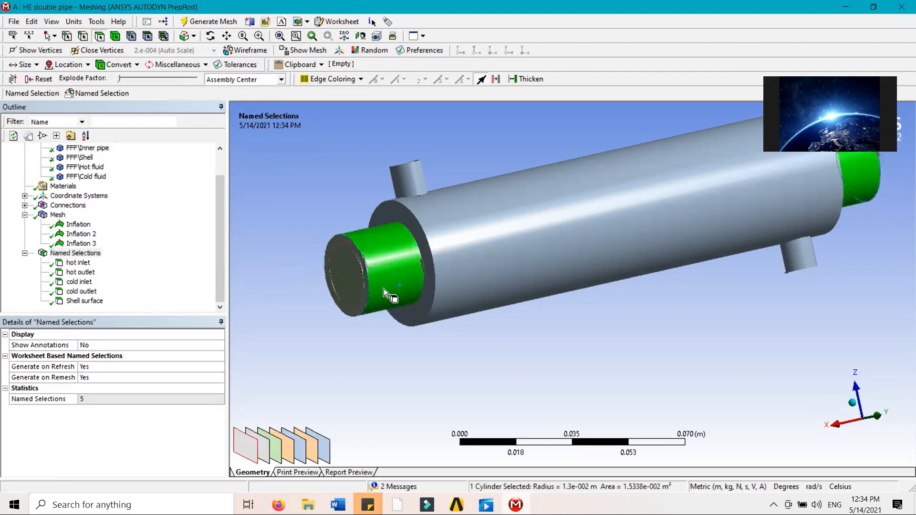
left_click(367, 295, "ctrl")
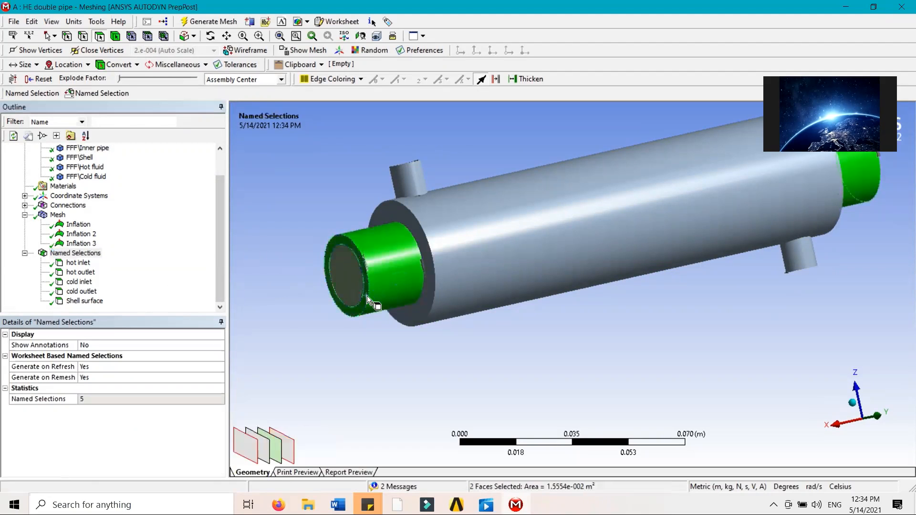
middle_click_drag(885, 208, 843, 246)
left_click(843, 252, "ctrl")
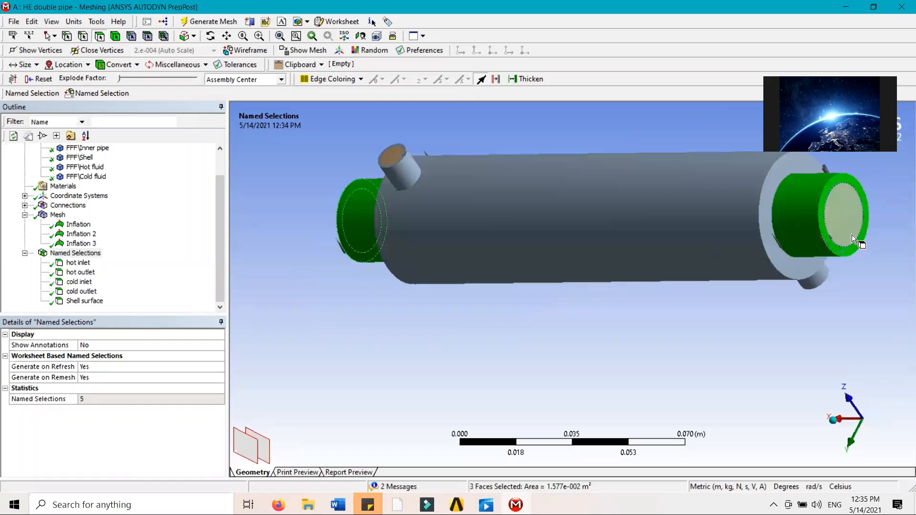
left_click(851, 235)
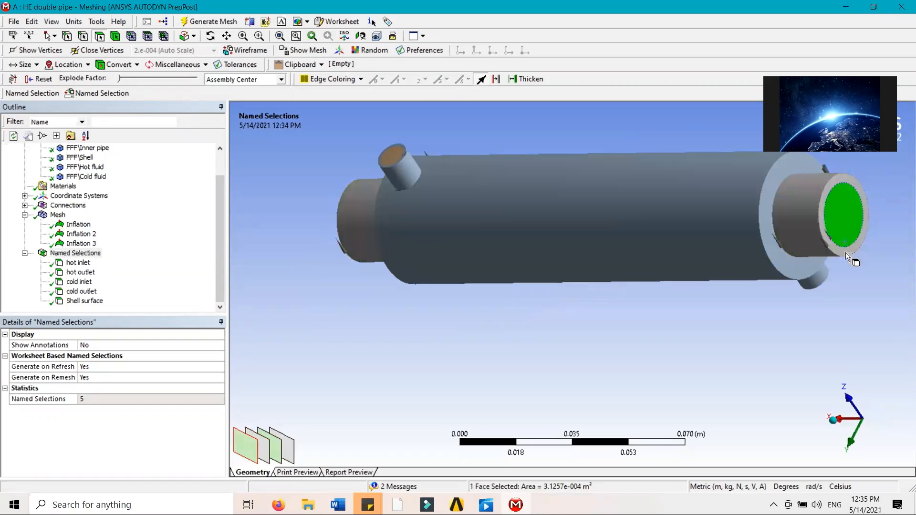
left_click(845, 252)
left_click(809, 250)
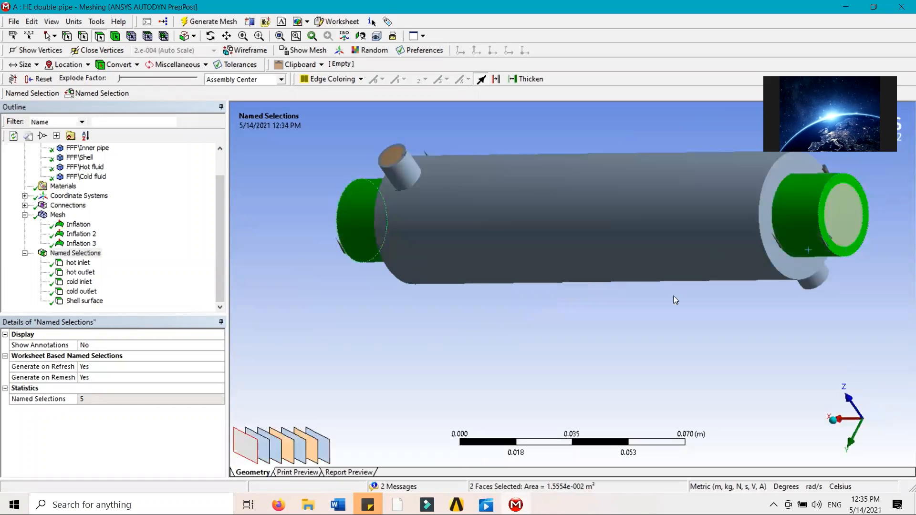
middle_click_drag(625, 311, 738, 295)
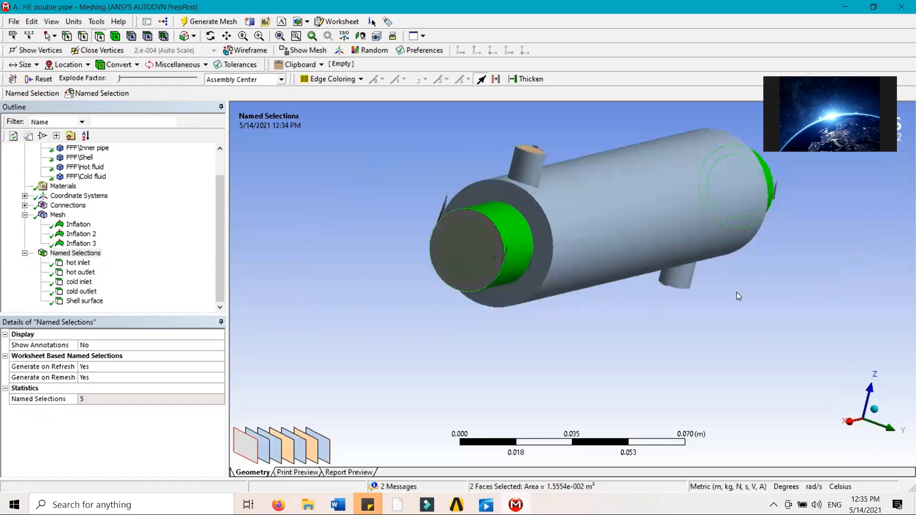
left_click(470, 285, "ctrl")
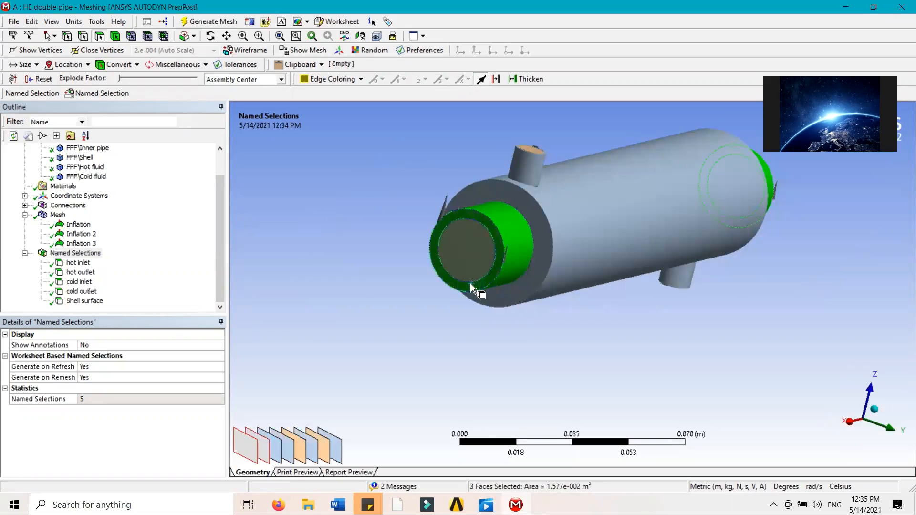
right_click(488, 282)
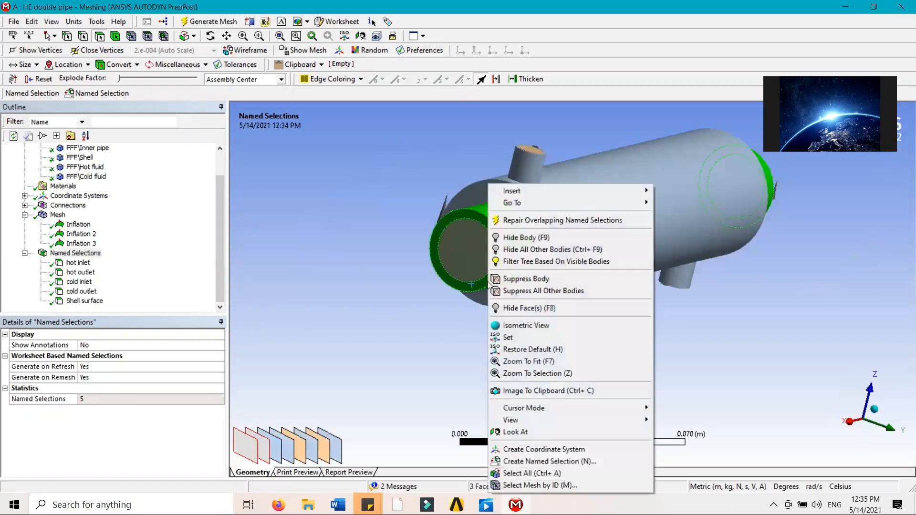
left_click(555, 462)
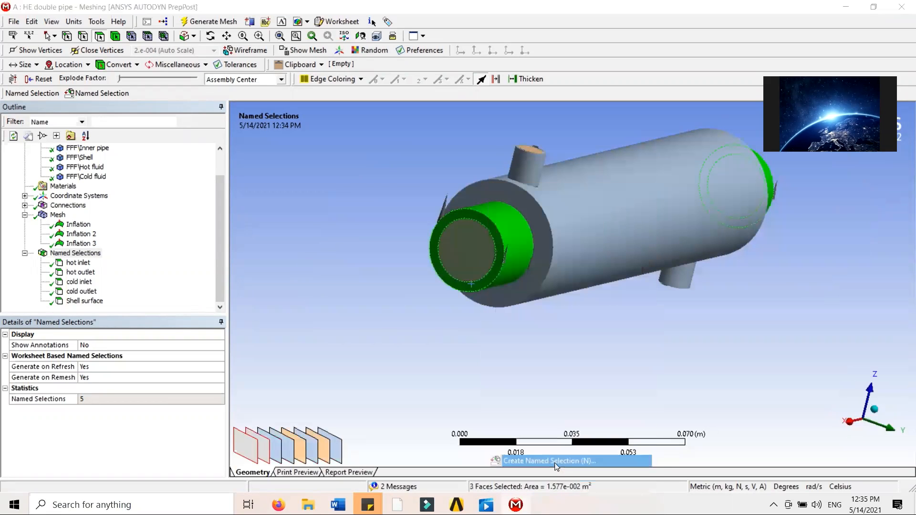
type("Inner pipe surface")
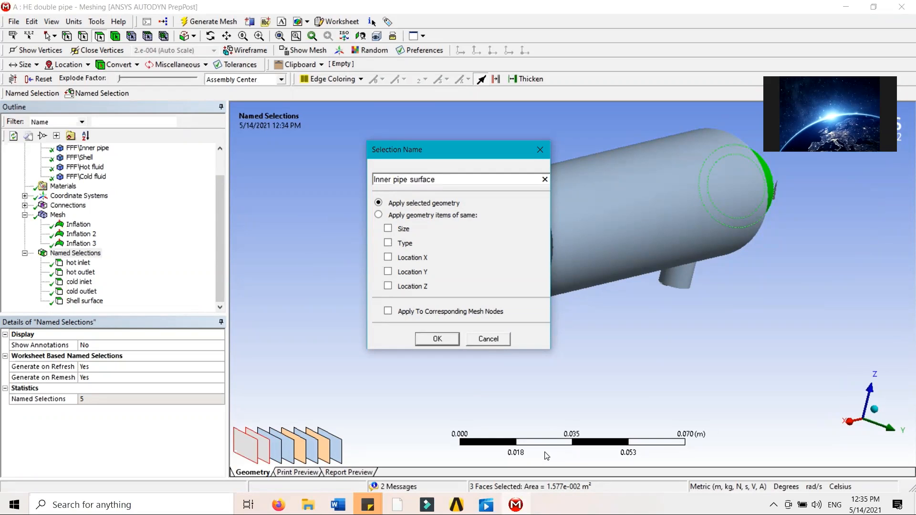
left_click(438, 339)
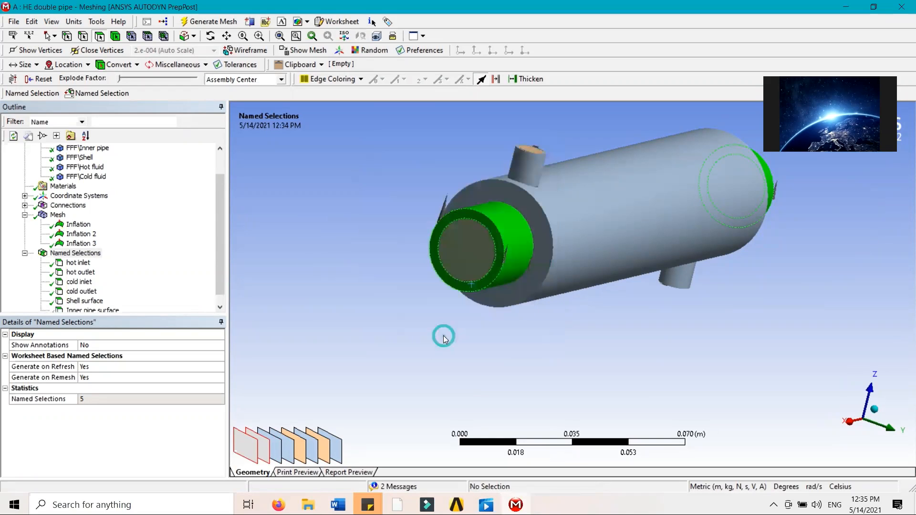
Display the faces assigned to the new Inner pipe surface named selection and check them at both pipe ends.
left_click(91, 310)
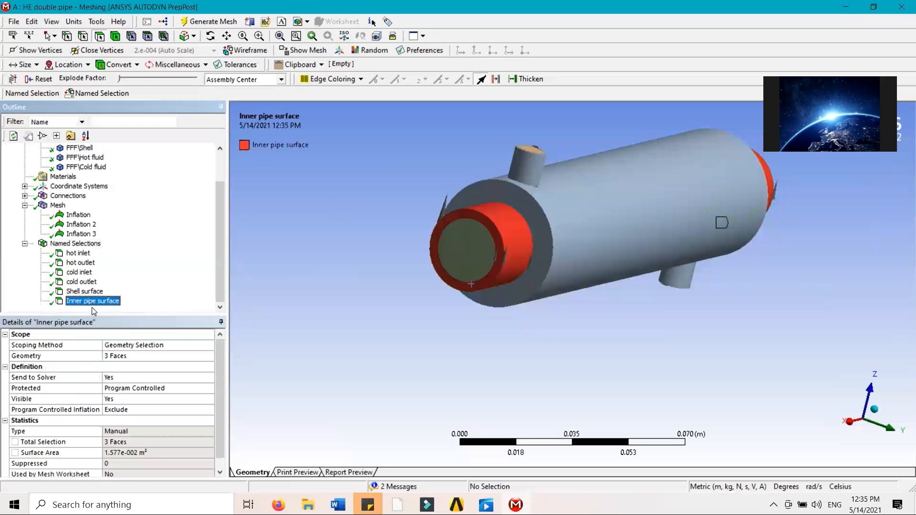
middle_click_drag(681, 275, 610, 297)
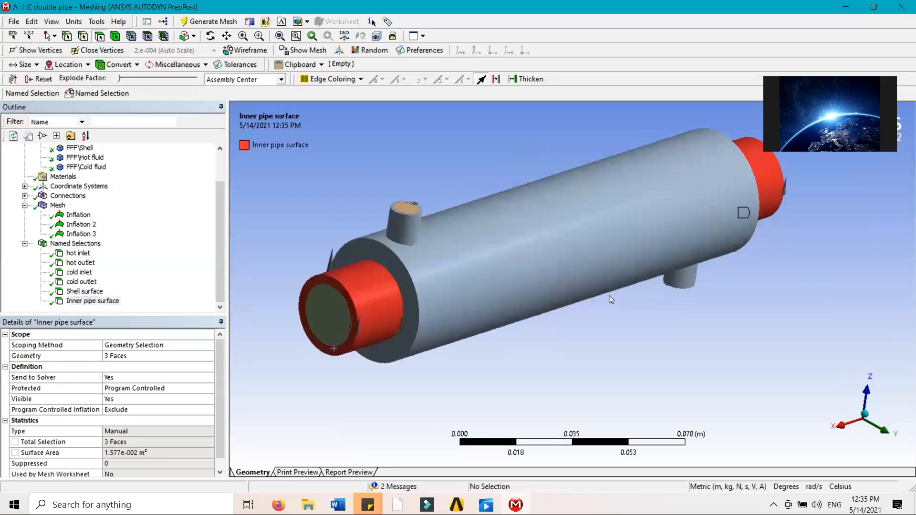
middle_click_drag(736, 275, 634, 287)
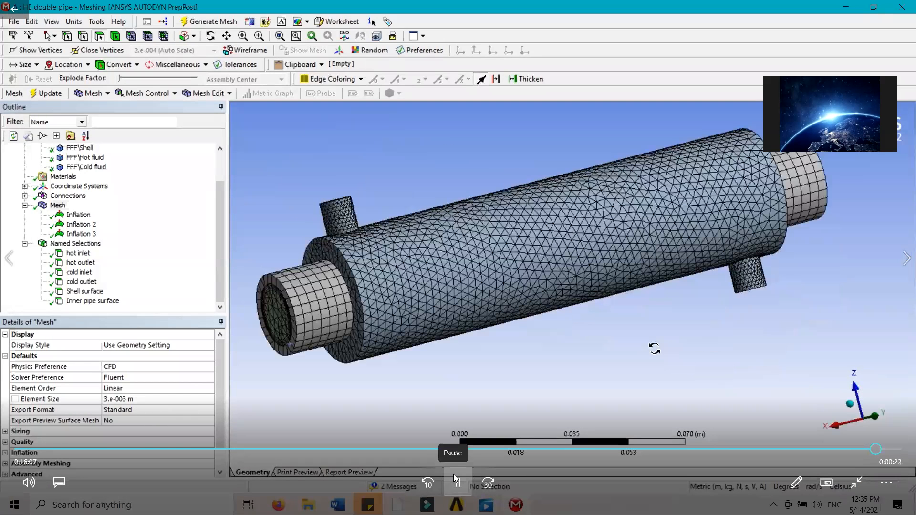
Close the Mesh double pipe video and open post processing.mp4 from the double pipe folder in File Explorer.
left_click(453, 475)
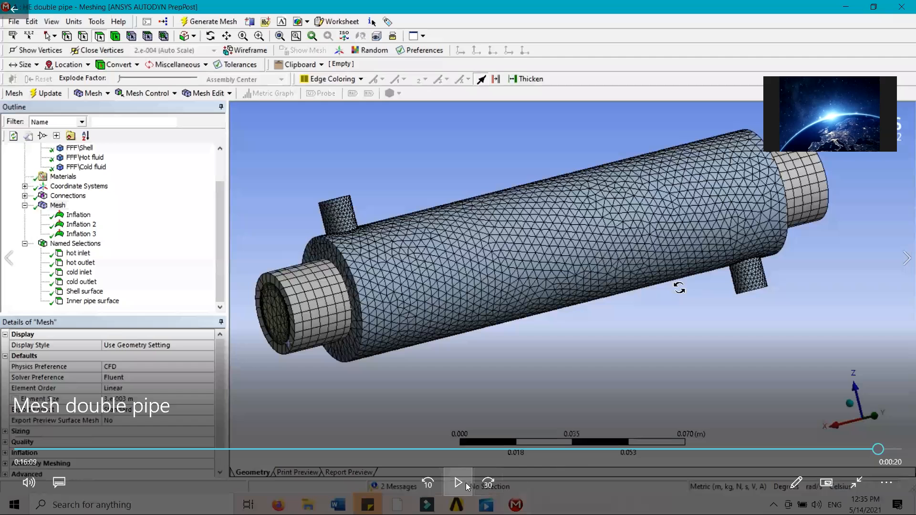
left_click(458, 482)
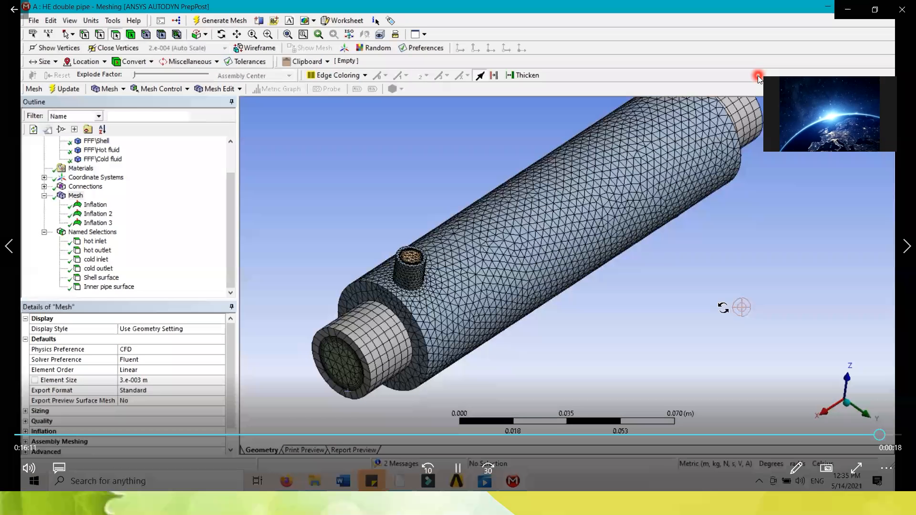
left_click(902, 9)
left_click(438, 158)
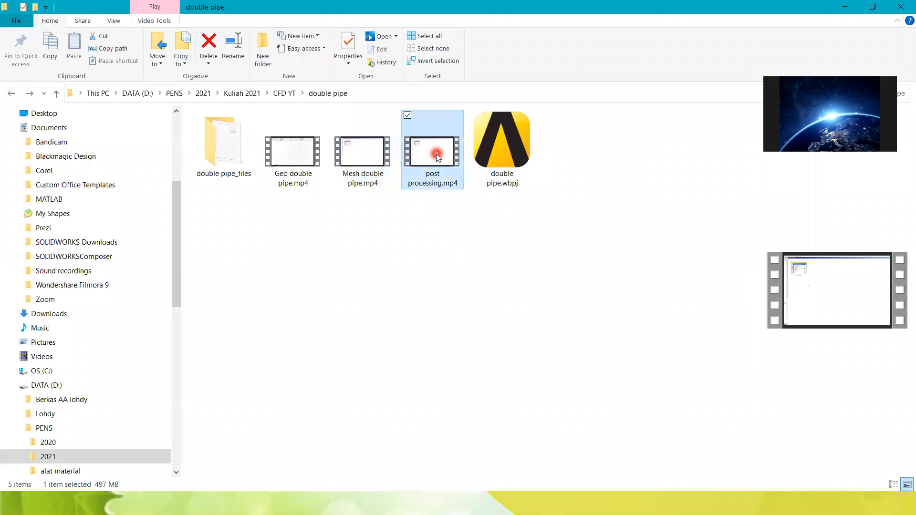
double_click(436, 154)
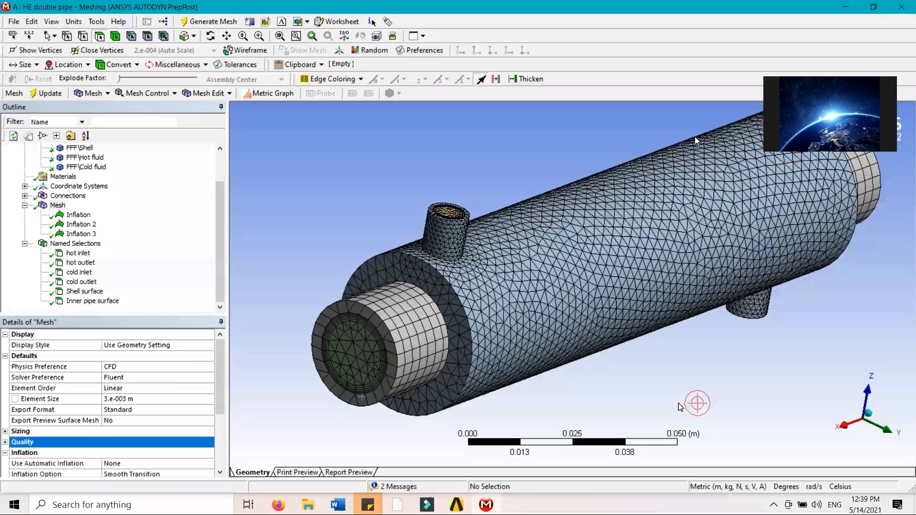
mouse_move(447, 443)
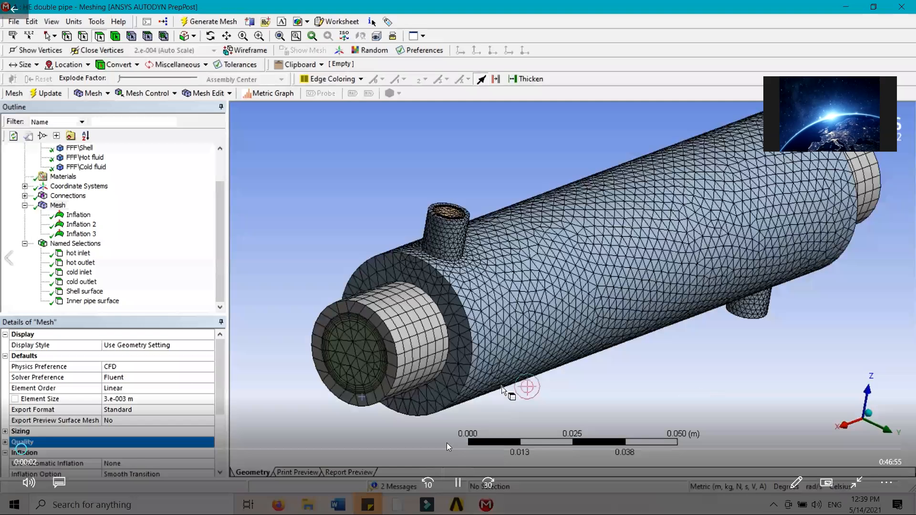
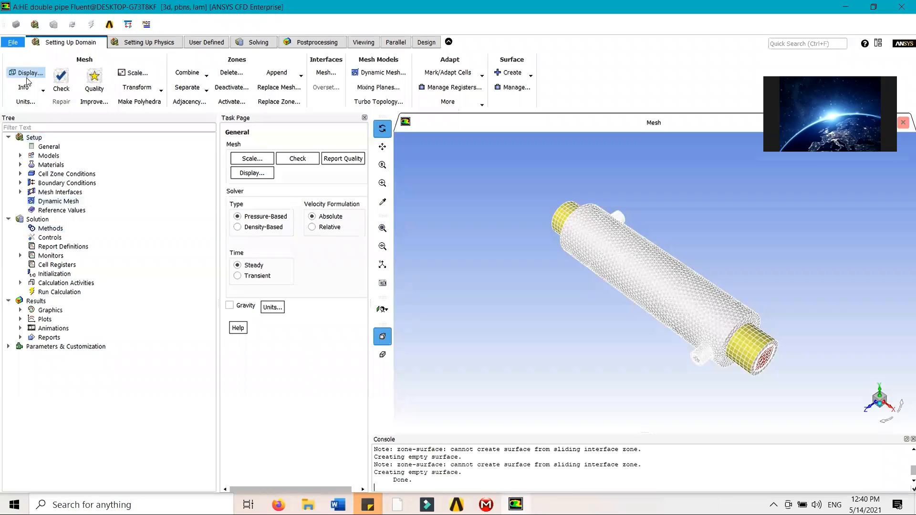
Examine the heat exchanger mesh loaded in Fluent from several sides, including the pipe ends and the shell nozzles.
left_click_drag(781, 359, 821, 264)
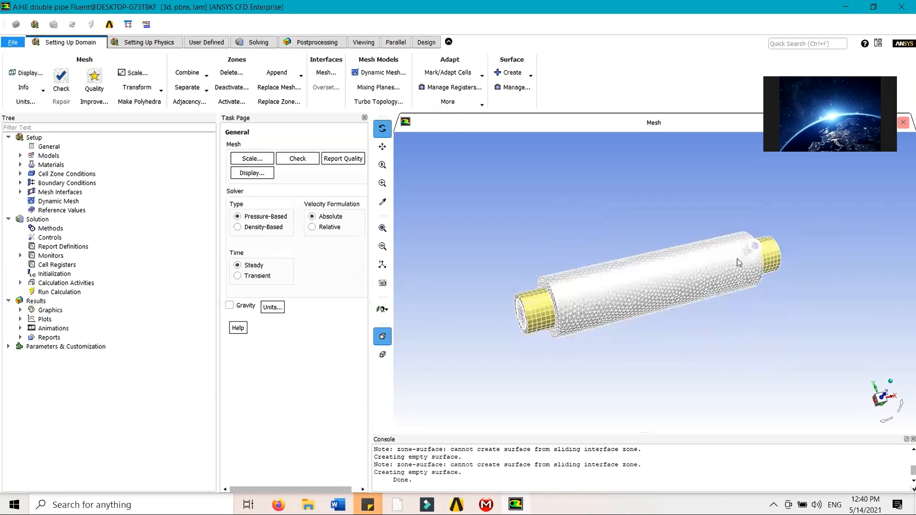
left_click_drag(737, 261, 728, 331)
left_click_drag(721, 296, 610, 184)
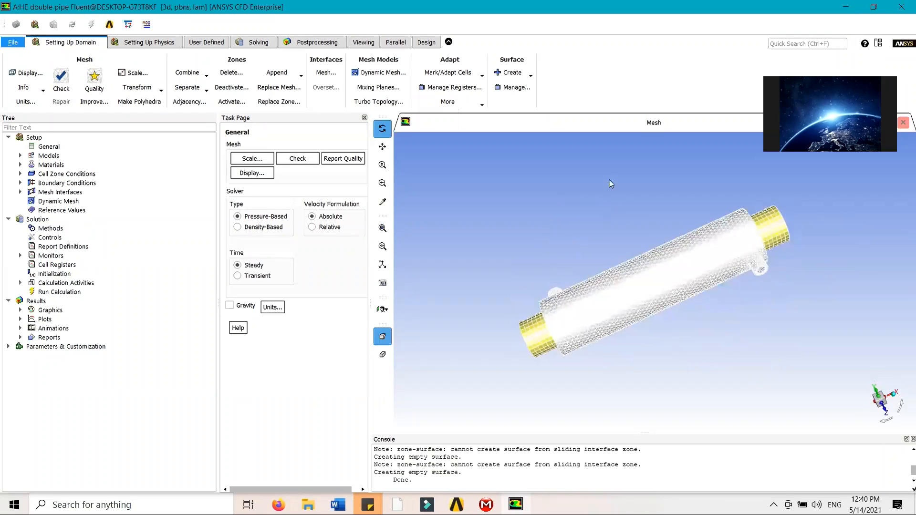
left_click_drag(629, 230, 649, 361)
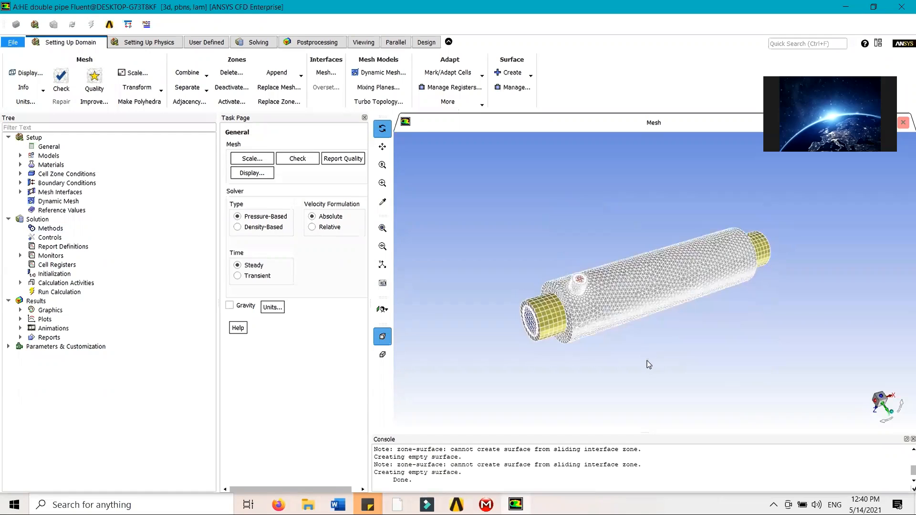
scroll(647, 362, "up", 5)
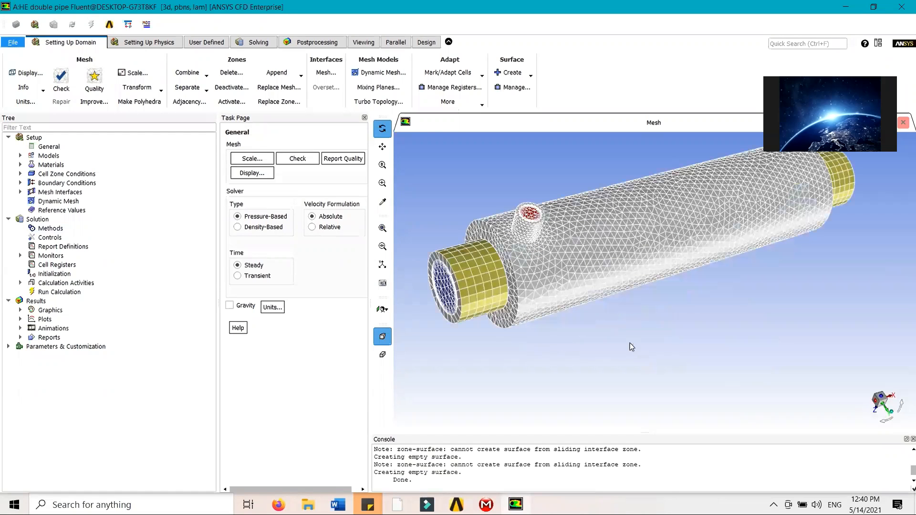
left_click(382, 147)
left_click_drag(609, 244, 667, 282)
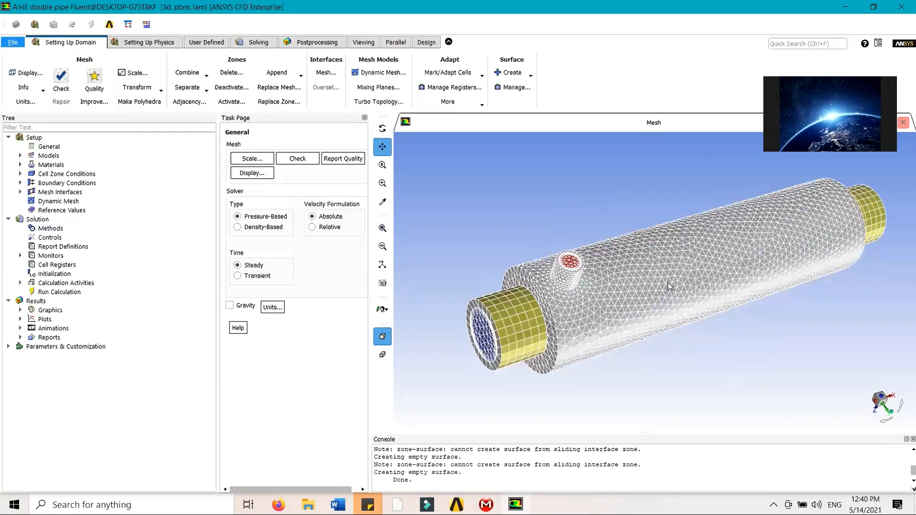
left_click(382, 128)
left_click_drag(616, 333, 618, 329)
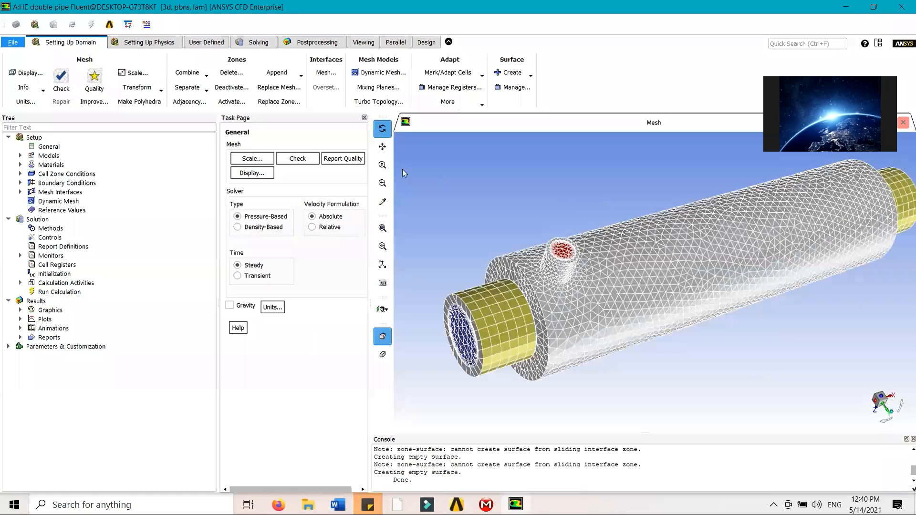
left_click(382, 146)
left_click_drag(619, 274, 597, 302)
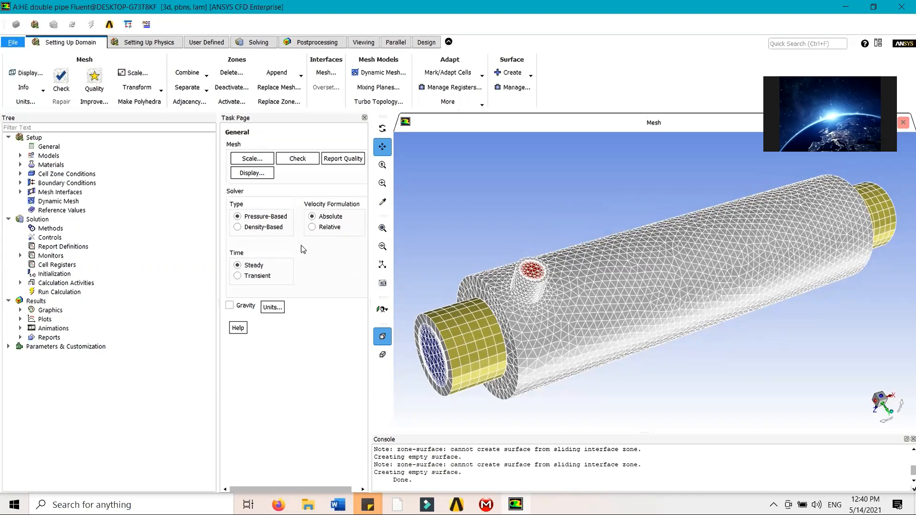
Report the mesh size information for the heat exchanger in the console.
left_click(24, 87)
left_click(24, 101)
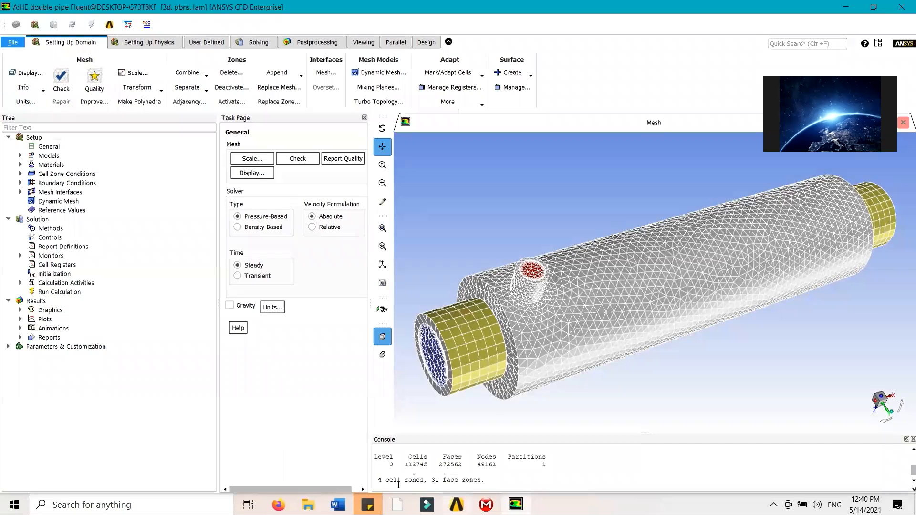
Examine the cell, face and node counts reported in the console for the heat exchanger mesh.
left_click_drag(403, 464, 463, 466)
left_click_drag(477, 467, 503, 468)
left_click(643, 385)
left_click_drag(730, 373, 731, 365)
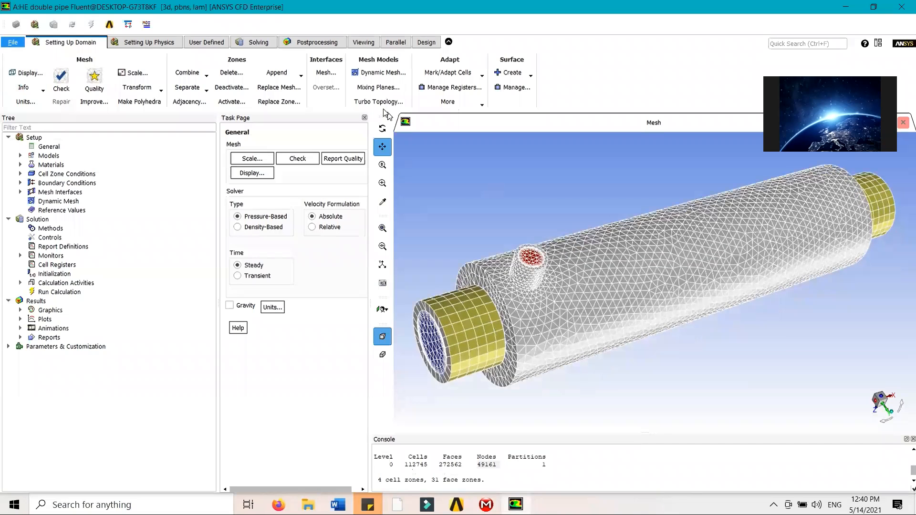
Rotate the exchanger to show its vertical direction and enable gravity with a Z acceleration of -9.81 m/s2.
left_click(382, 130)
left_click_drag(751, 364, 745, 308)
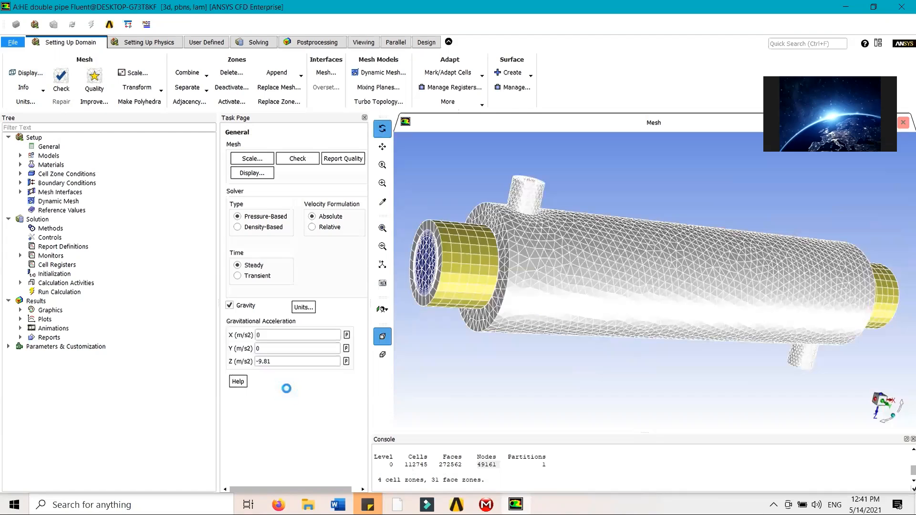
Enable the energy equation in the physical models.
double_click(52, 157)
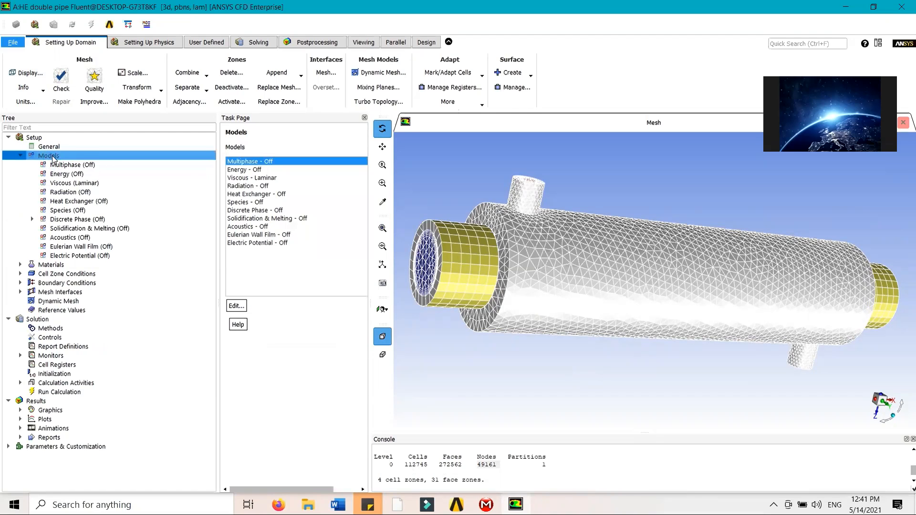
left_click(246, 170)
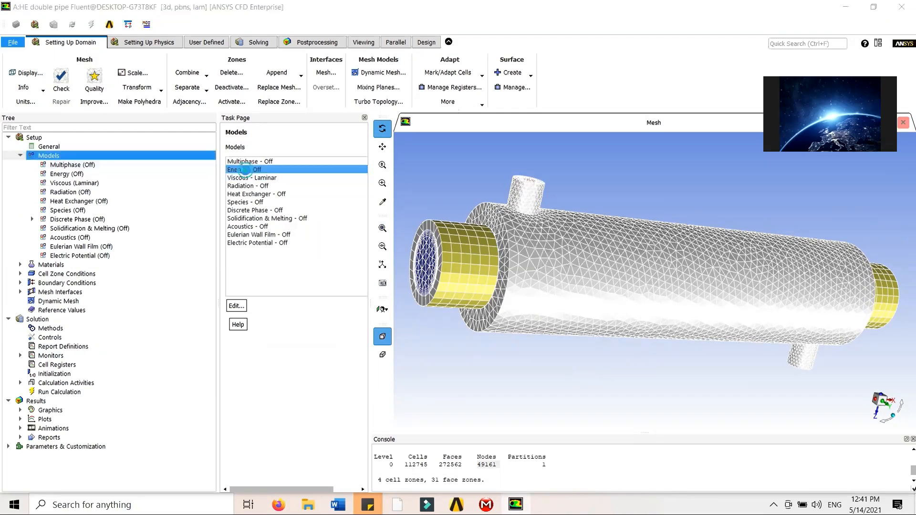
double_click(245, 170)
left_click(455, 252)
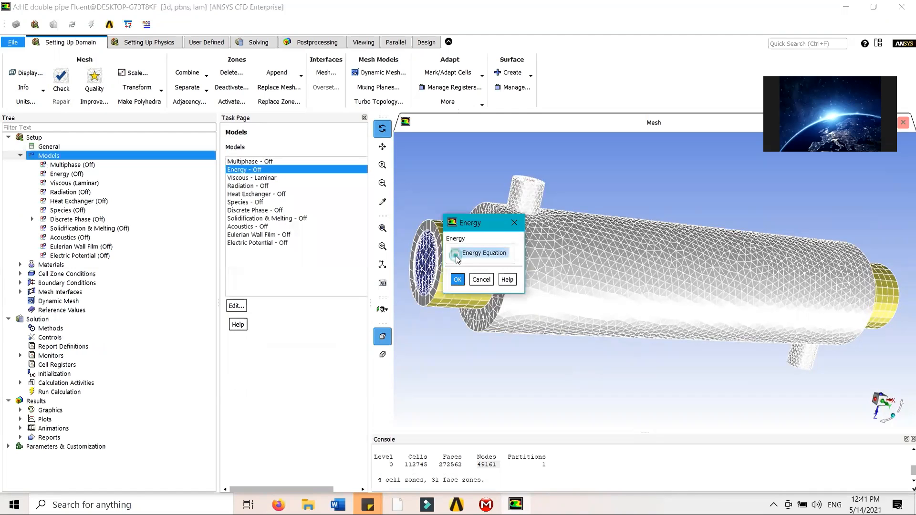
left_click(457, 281)
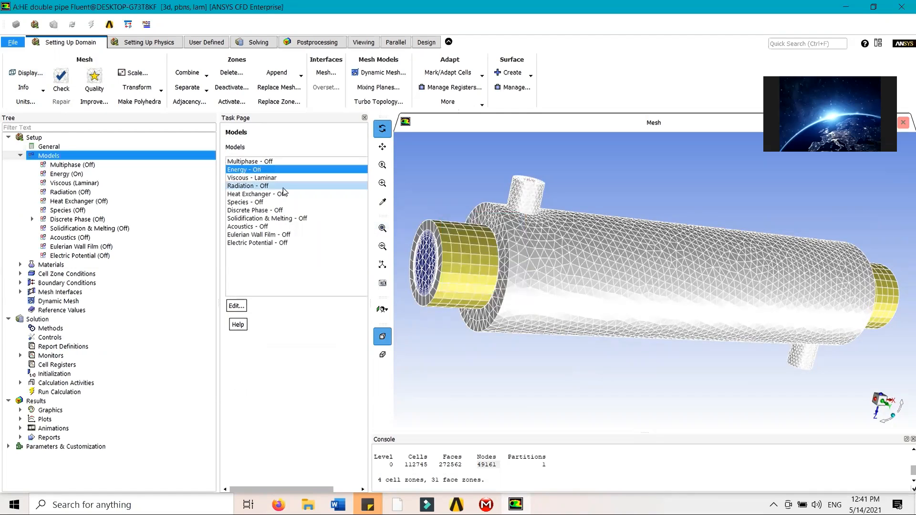
Set the viscous model to standard k-epsilon (2 eqn) with standard wall functions.
double_click(269, 178)
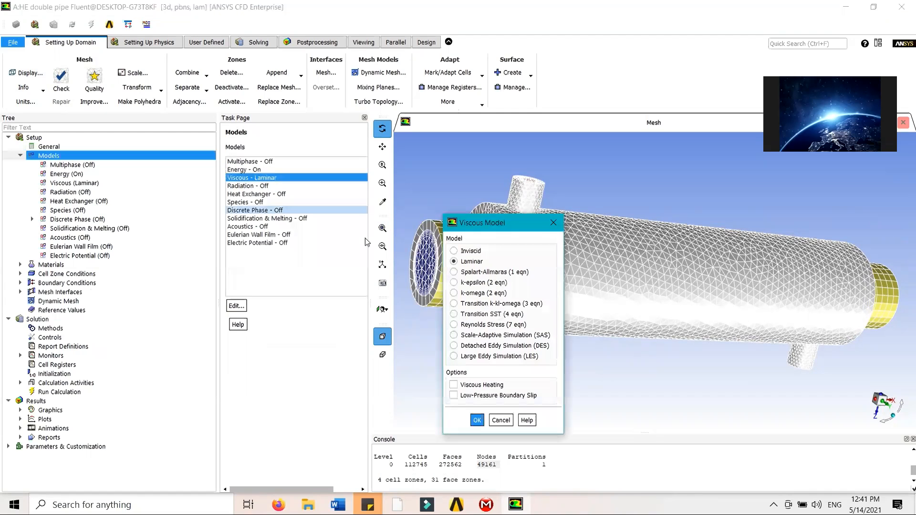
left_click(471, 285)
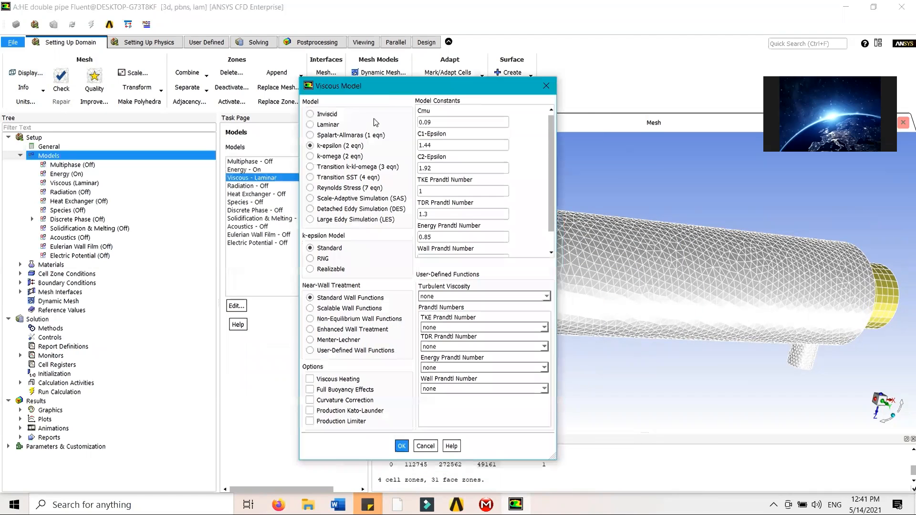
left_click(401, 446)
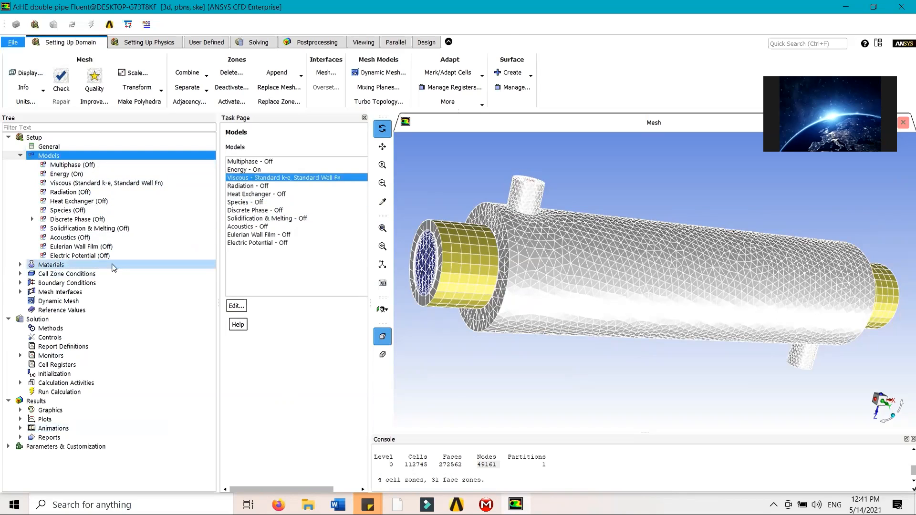
Copy the fluid material water-liquid (h2o<l>) from the Fluent database into the case materials.
double_click(114, 266)
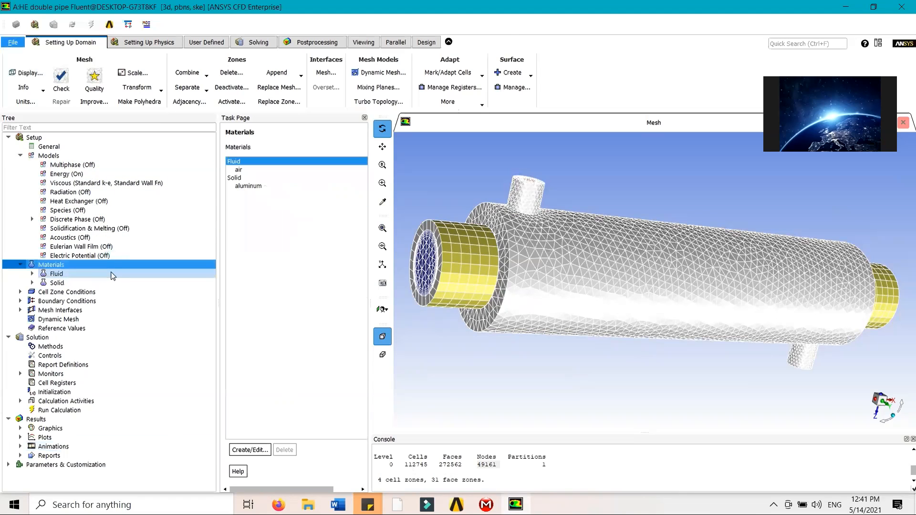
double_click(267, 171)
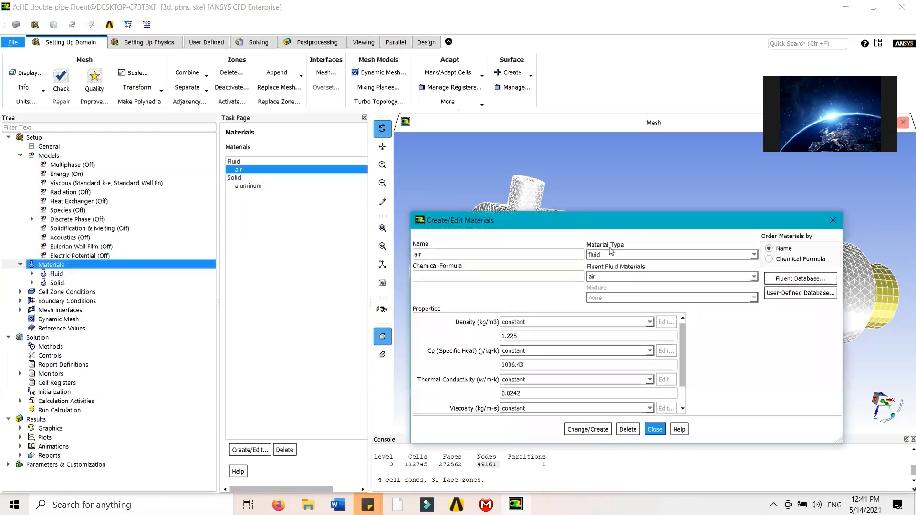
left_click_drag(620, 211, 463, 102)
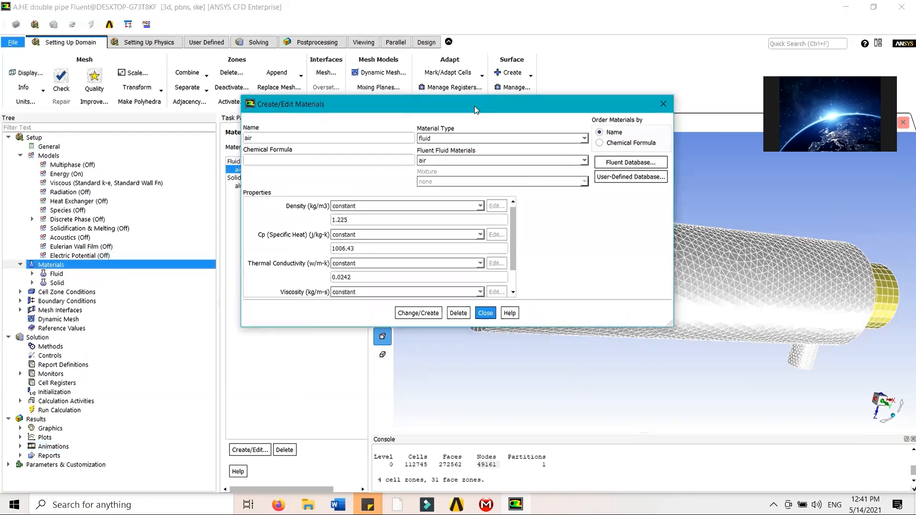
left_click(652, 163)
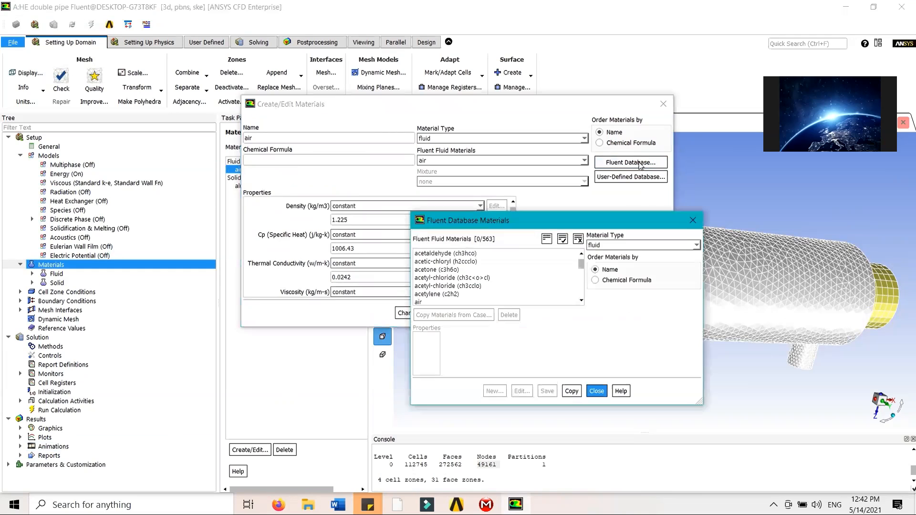
scroll(505, 281, "down", 2)
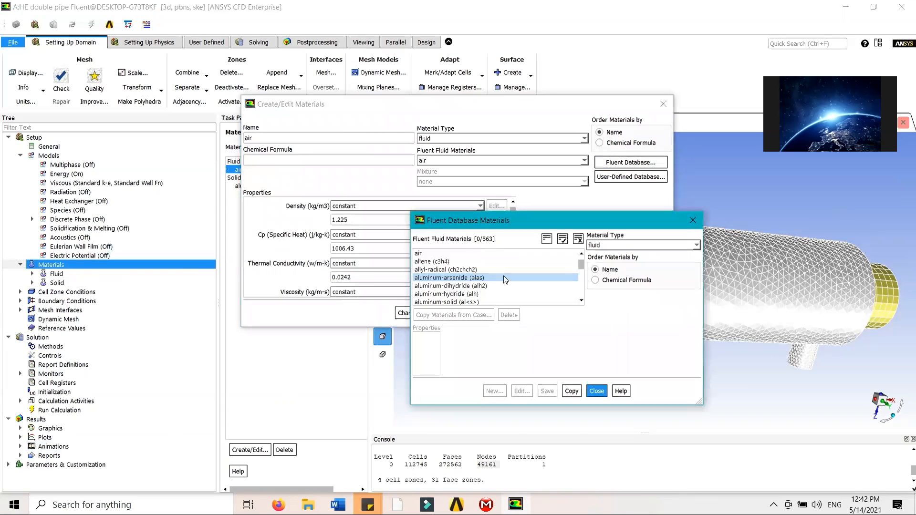
scroll(506, 280, "down", 1)
scroll(506, 278, "down", 3)
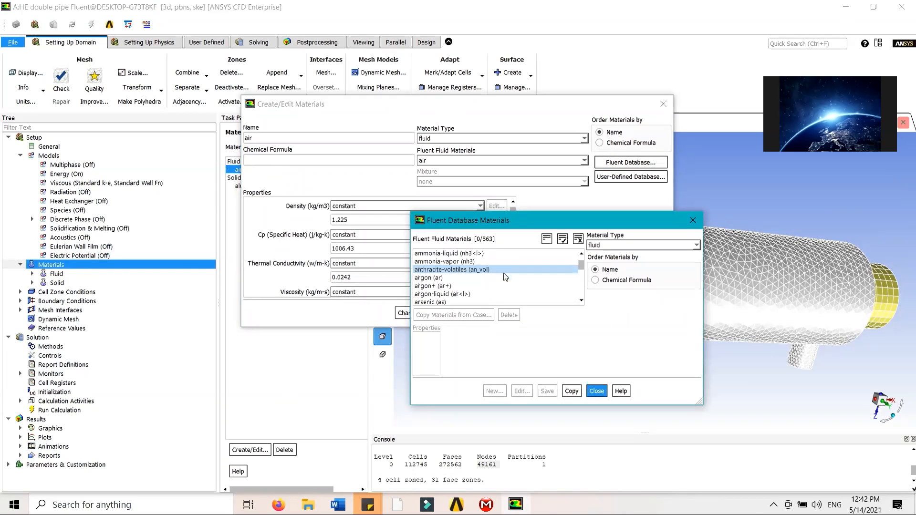
scroll(505, 277, "down", 8)
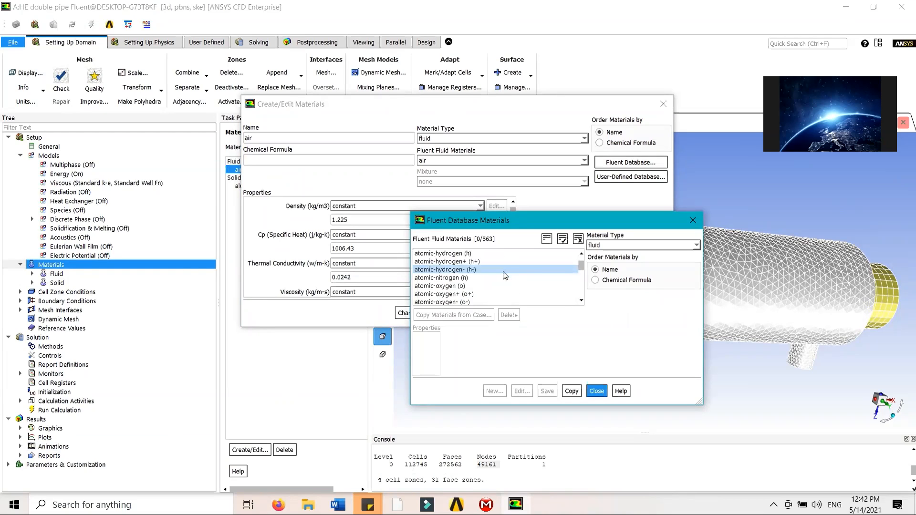
scroll(504, 276, "down", 8)
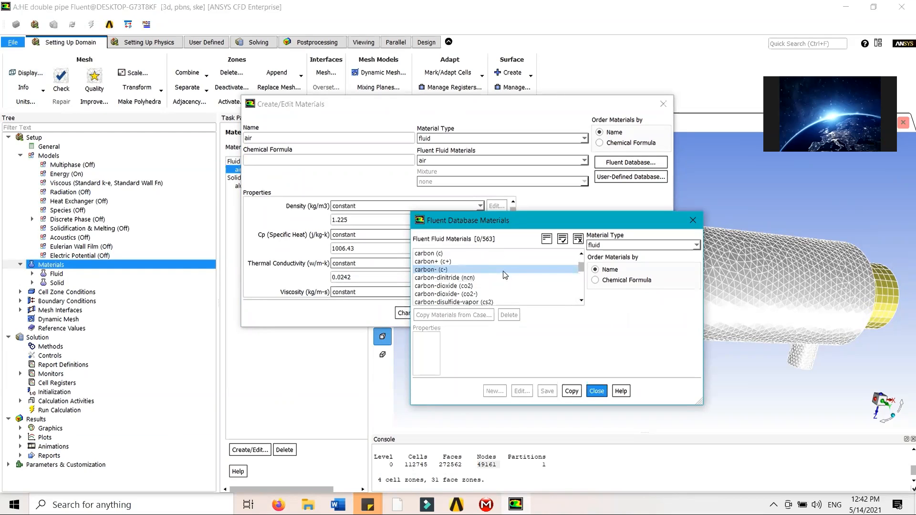
scroll(505, 275, "down", 8)
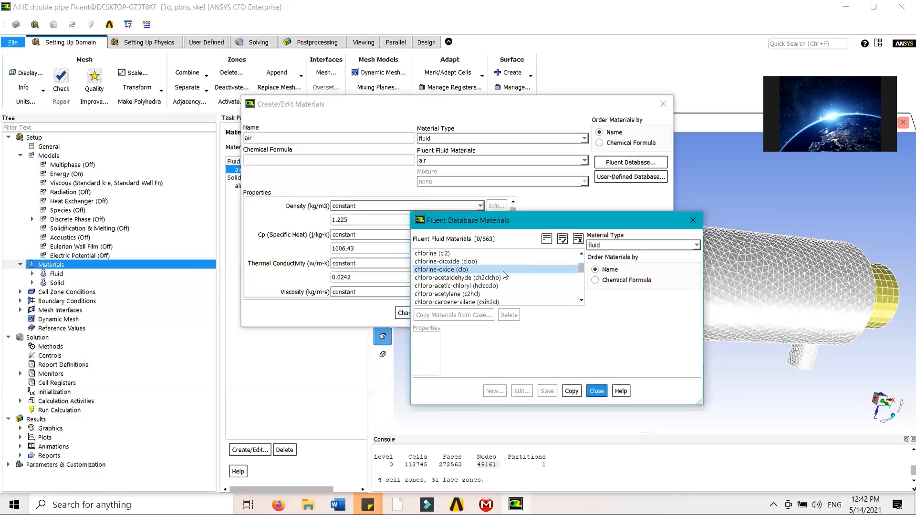
scroll(505, 276, "down", 8)
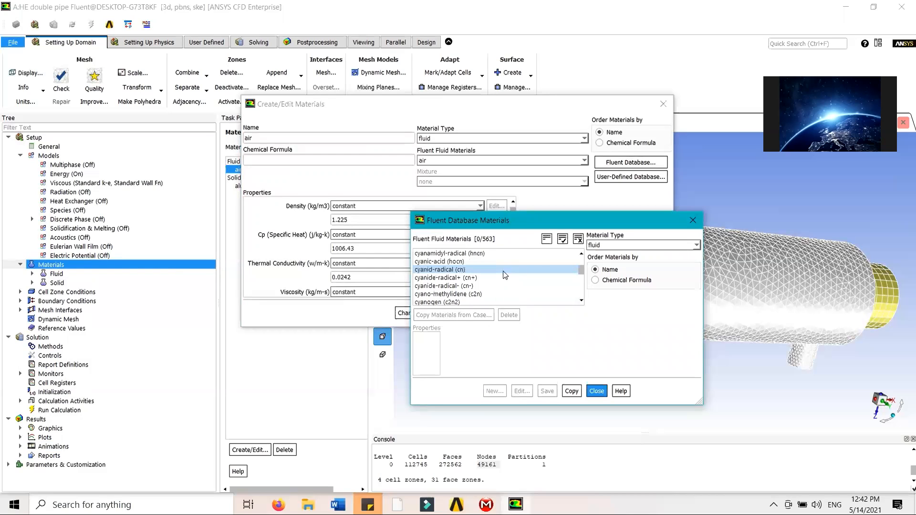
scroll(505, 275, "down", 8)
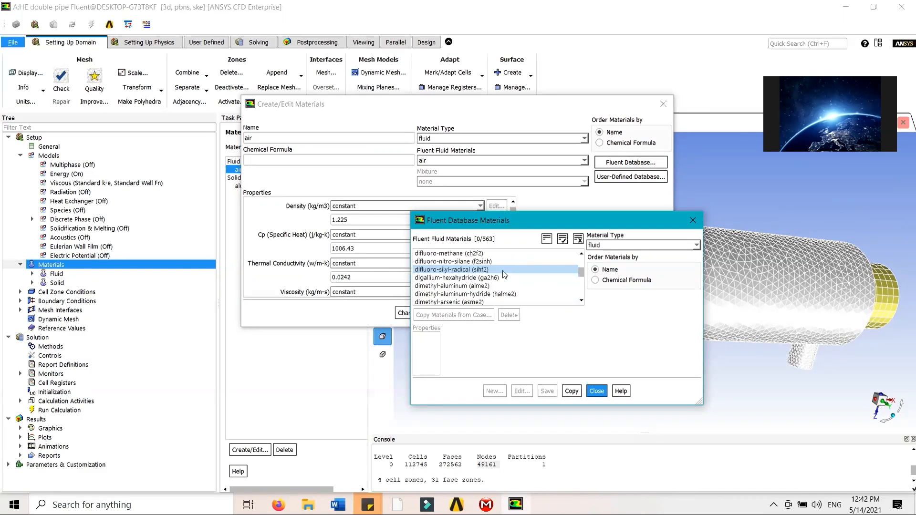
scroll(505, 276, "down", 8)
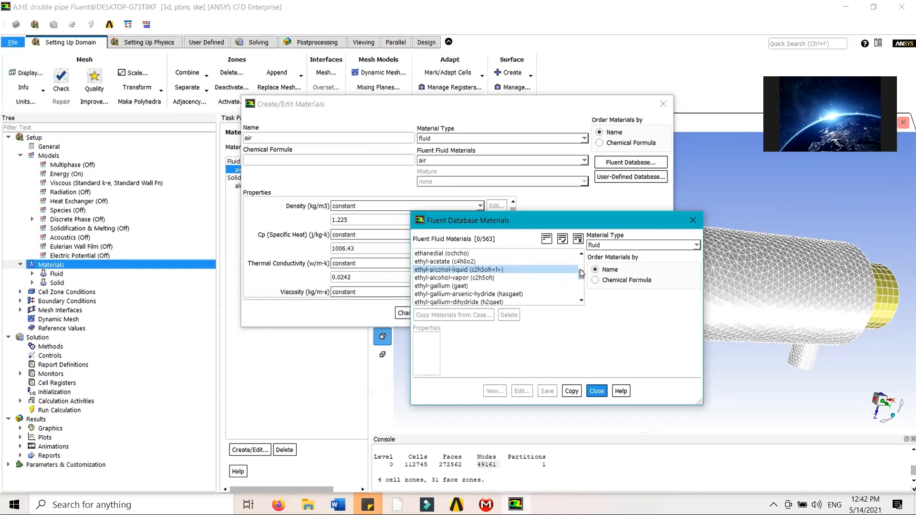
mouse_move(581, 276)
left_mouse_down()
mouse_move(636, 302)
mouse_move(583, 289)
left_mouse_up()
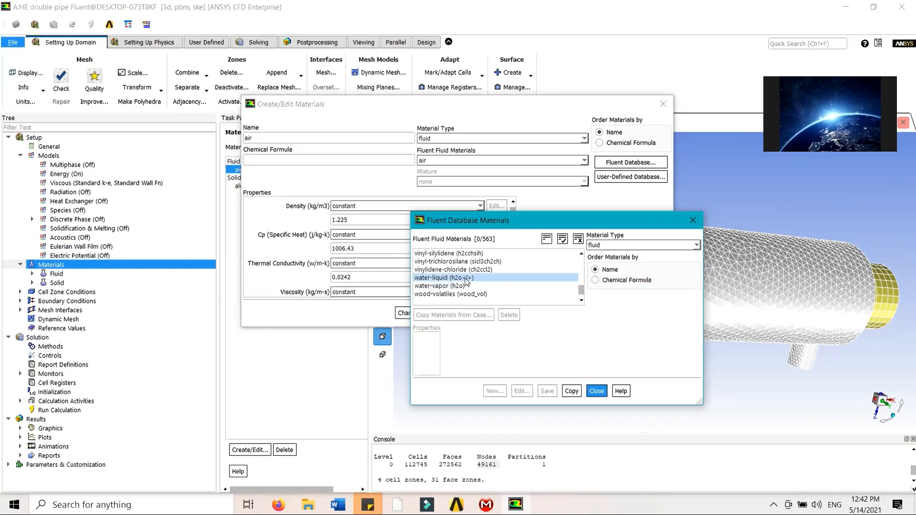
left_click(466, 278)
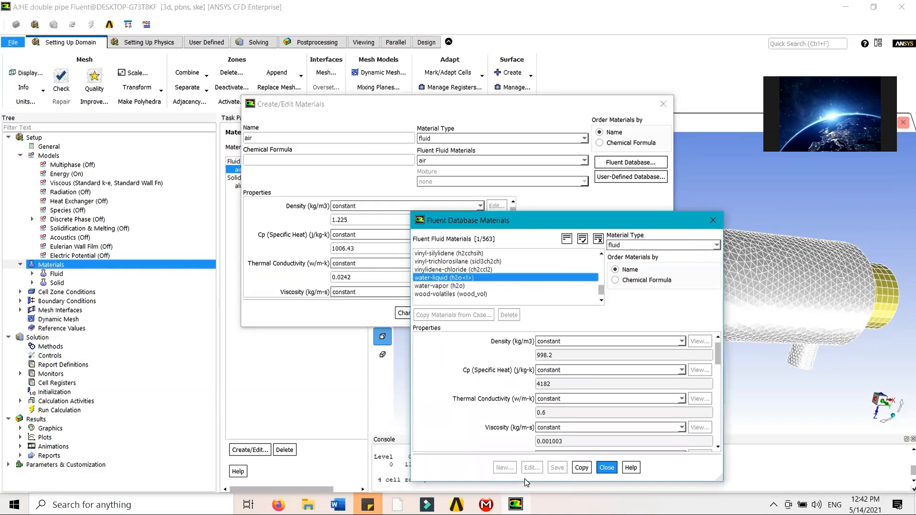
left_click(581, 468)
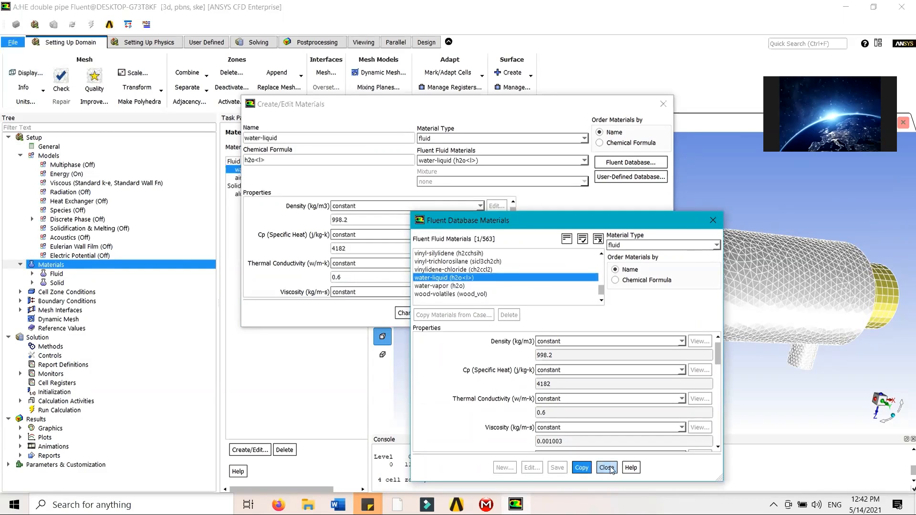
left_click(611, 469)
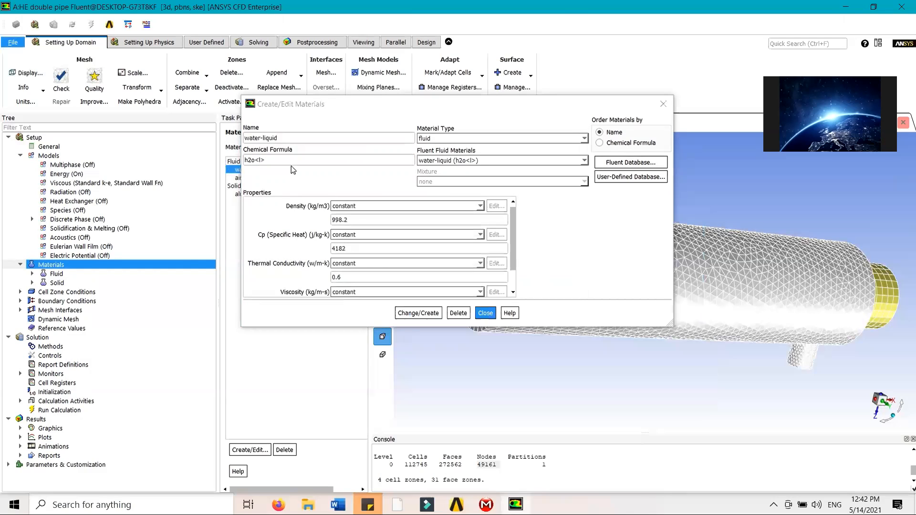
left_click(486, 313)
Review the properties of the water-liquid material in the fluid materials.
left_click(272, 178)
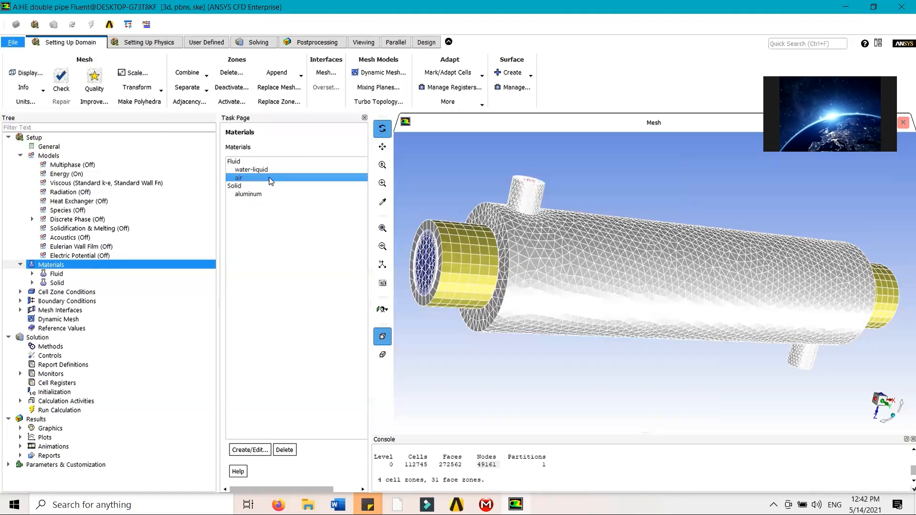
double_click(268, 170)
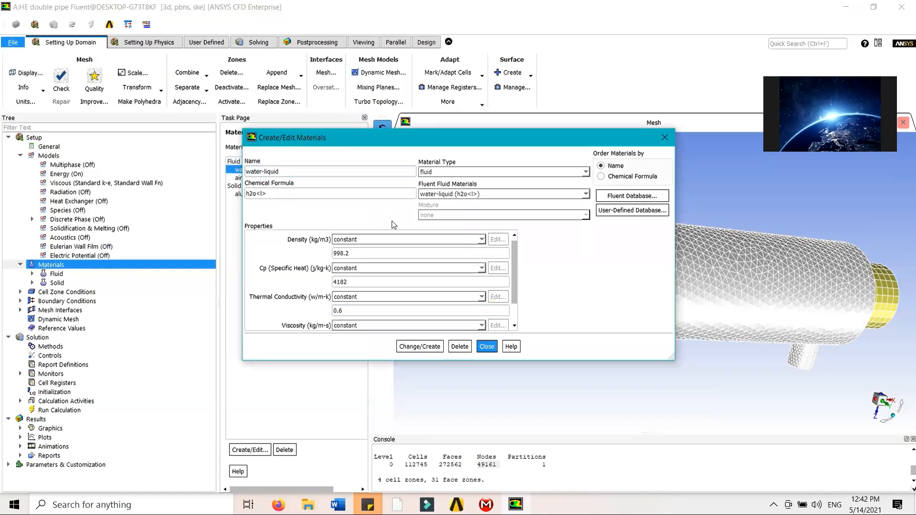
left_click(486, 346)
left_click(235, 178)
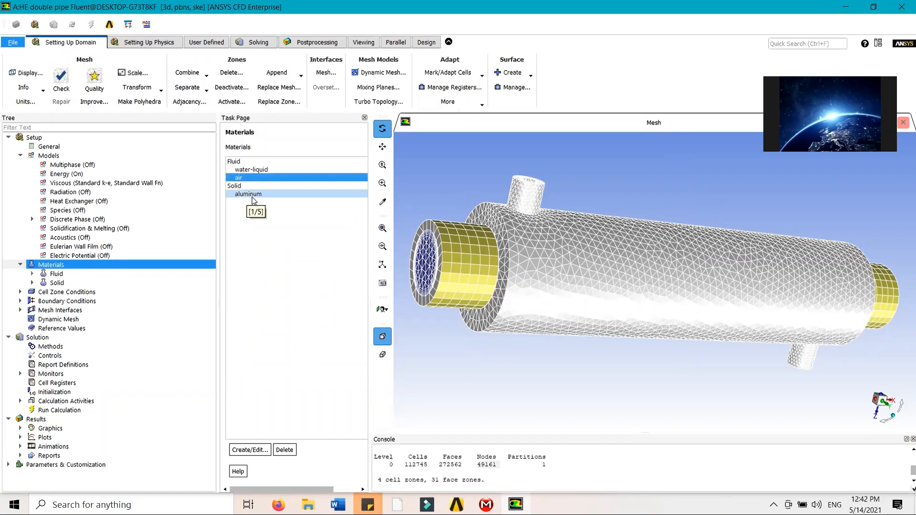
Copy the solid material steel from the Fluent database into the case materials and select aluminum in the materials list.
double_click(248, 194)
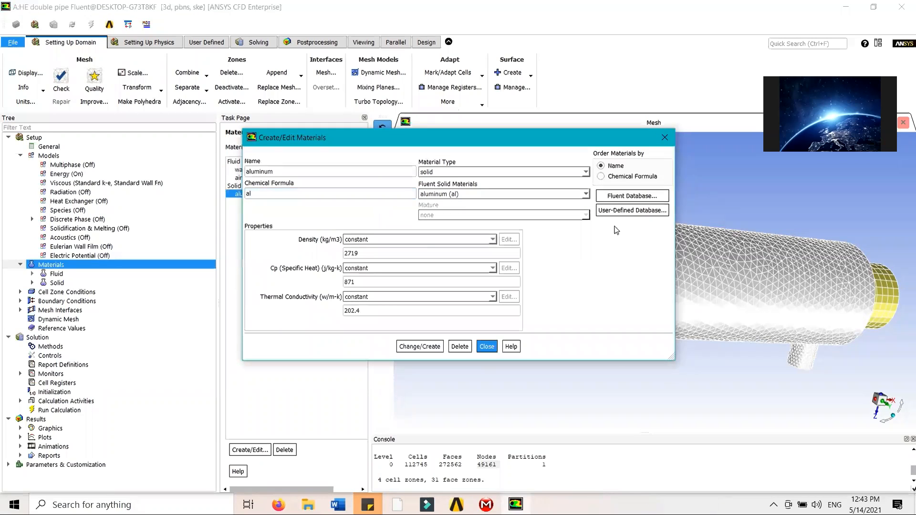
left_click(632, 196)
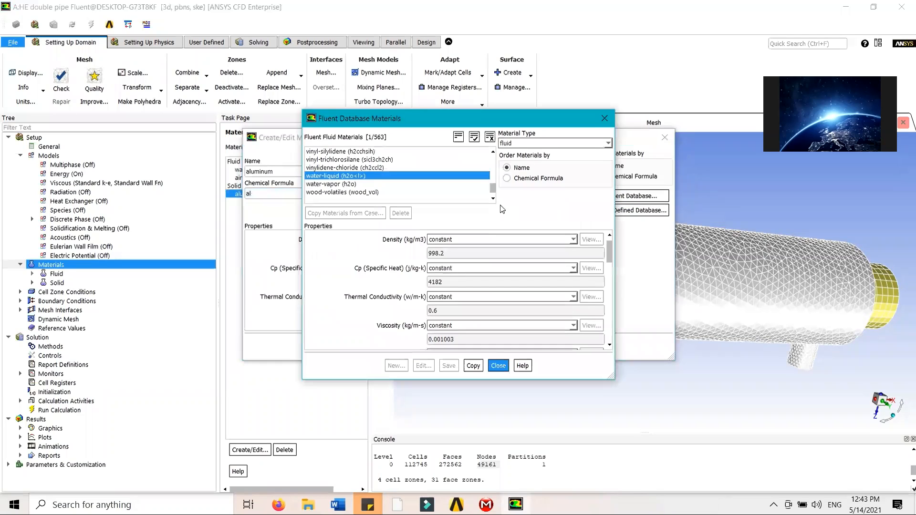
left_click(608, 144)
left_click(593, 162)
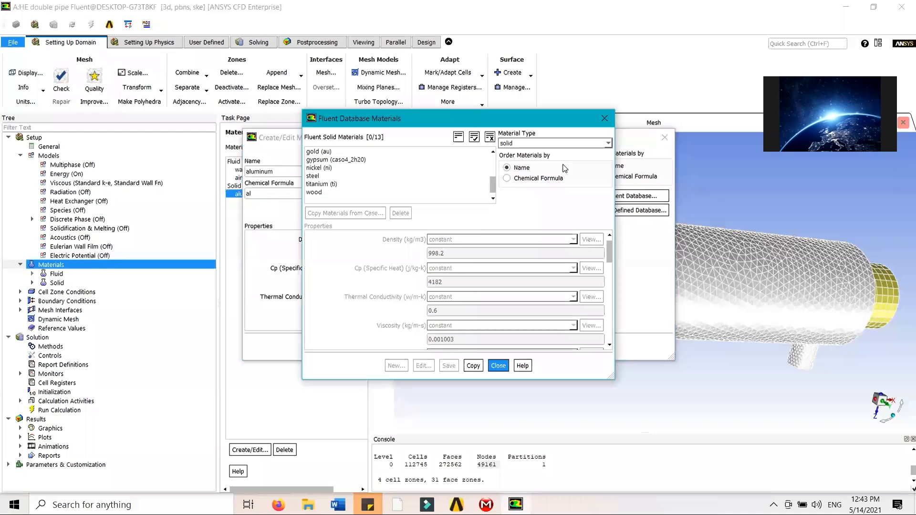
left_click(418, 176)
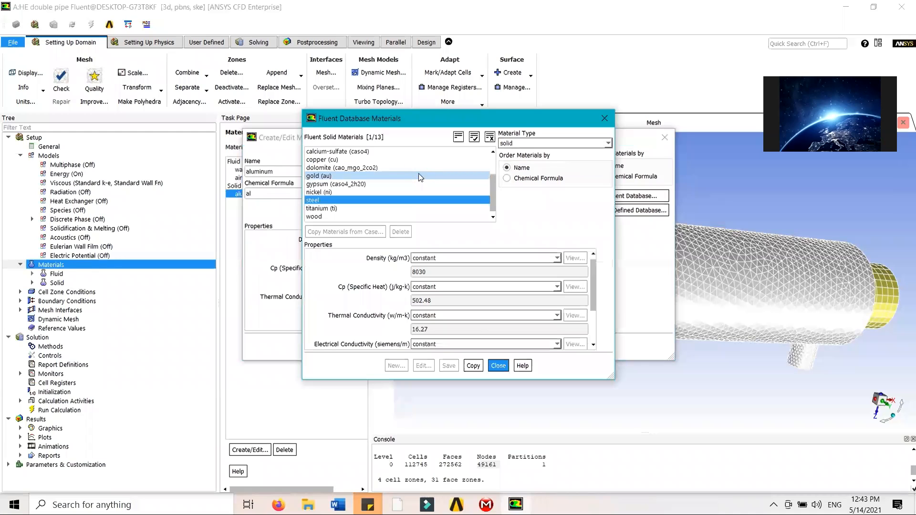
left_click(473, 365)
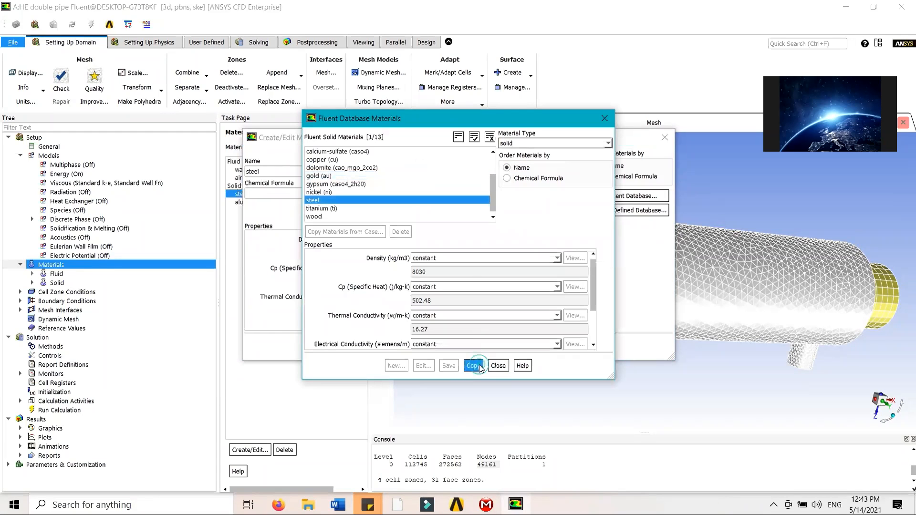
left_click(498, 365)
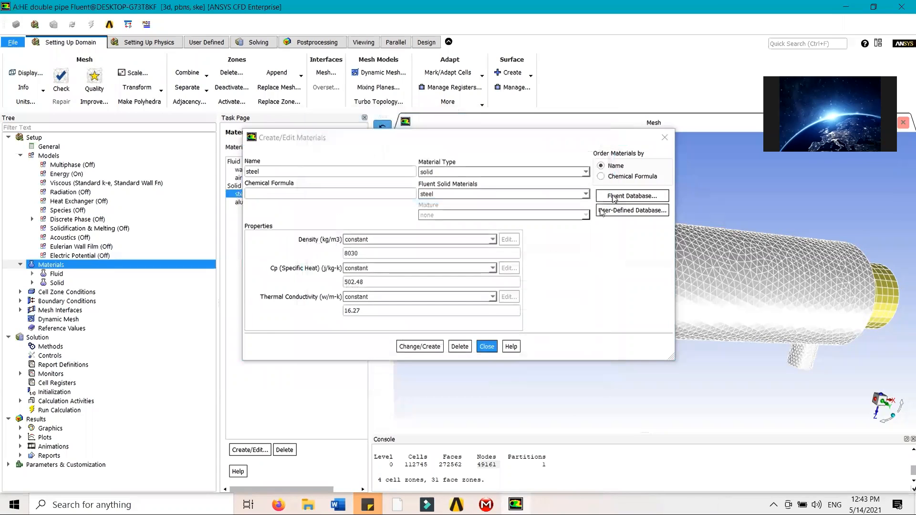
left_click(494, 347)
left_click(266, 202)
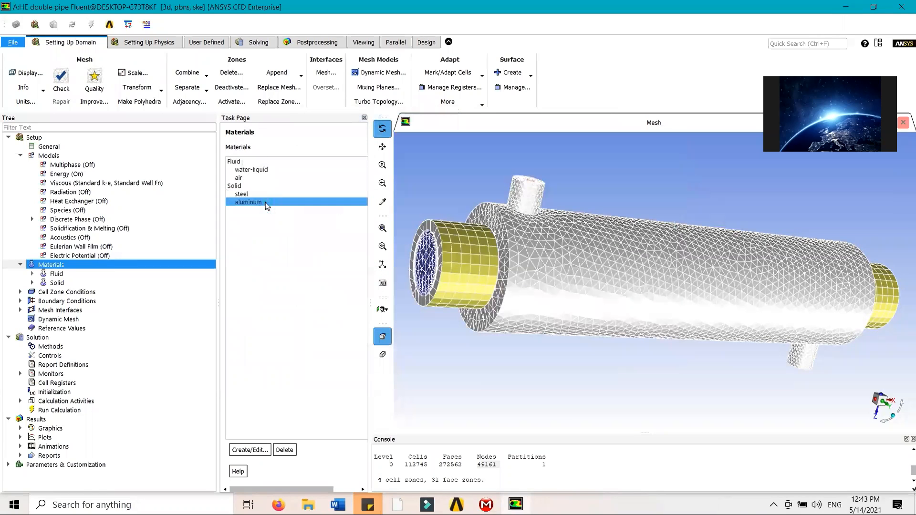
Try to delete the selected aluminum material from the case materials.
left_click(285, 450)
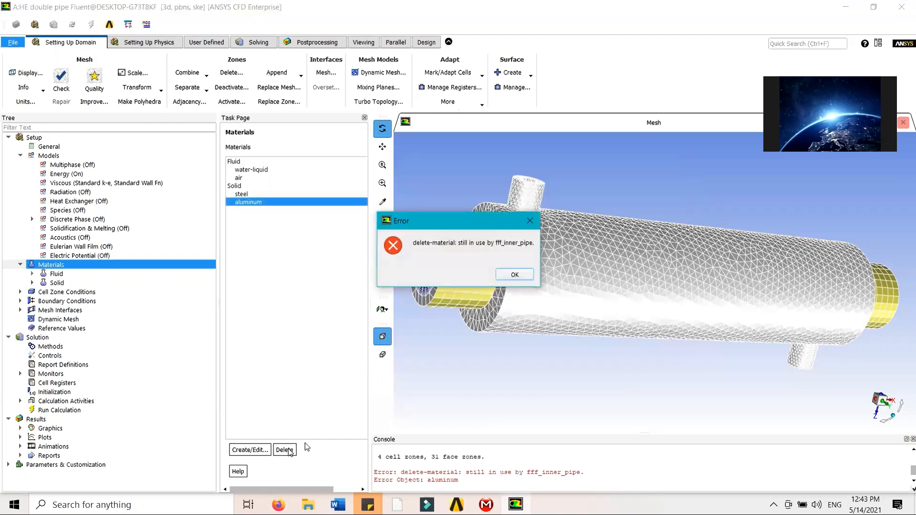
left_click(515, 275)
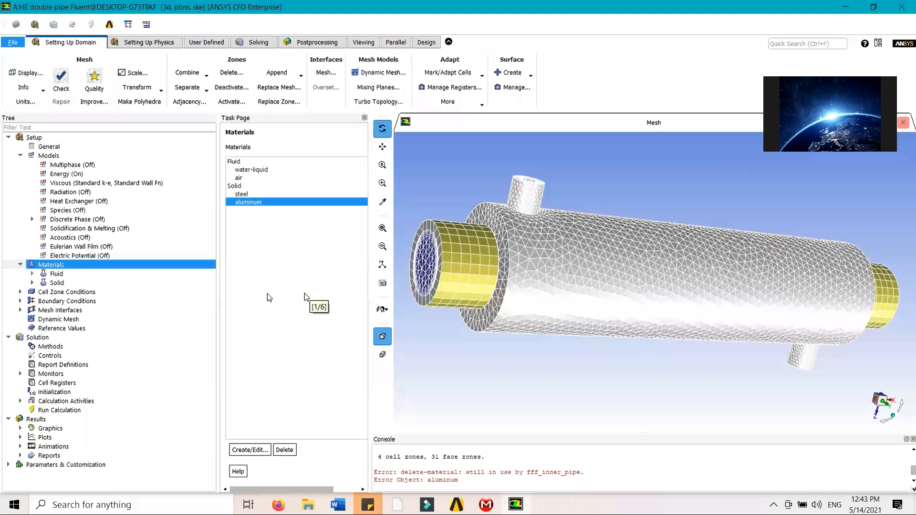
Assign steel as the material of the fff_inner_pipe cell zone.
double_click(90, 292)
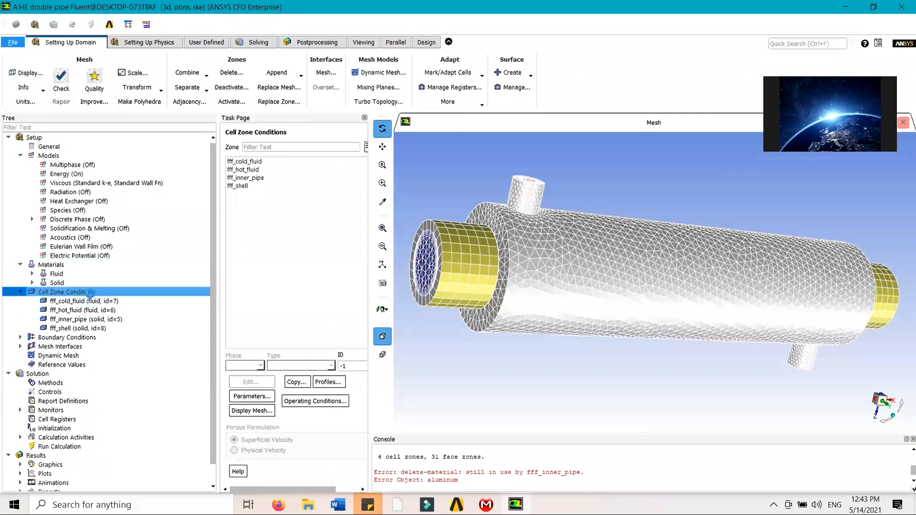
left_click(276, 182)
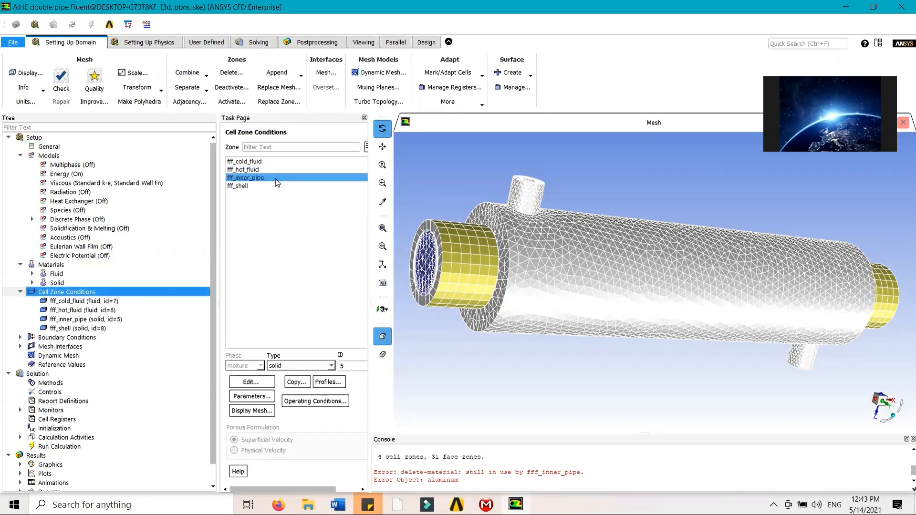
double_click(275, 179)
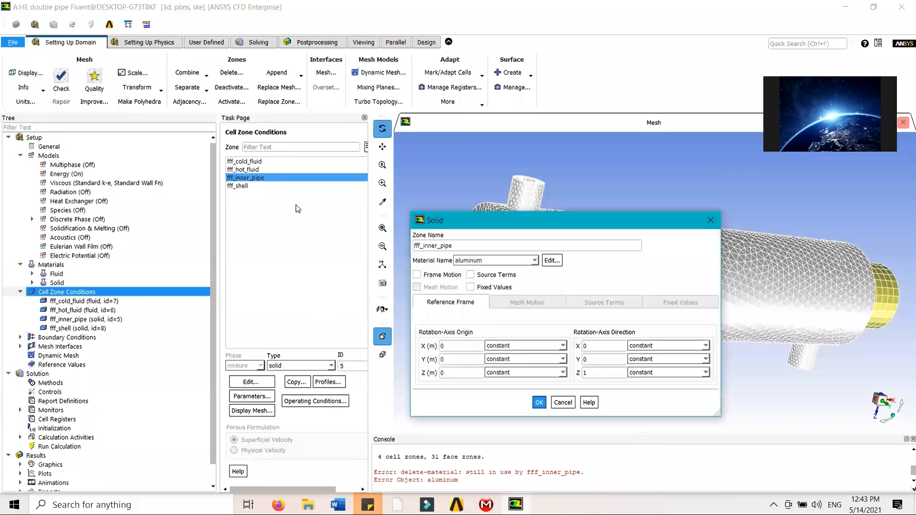
left_click(534, 260)
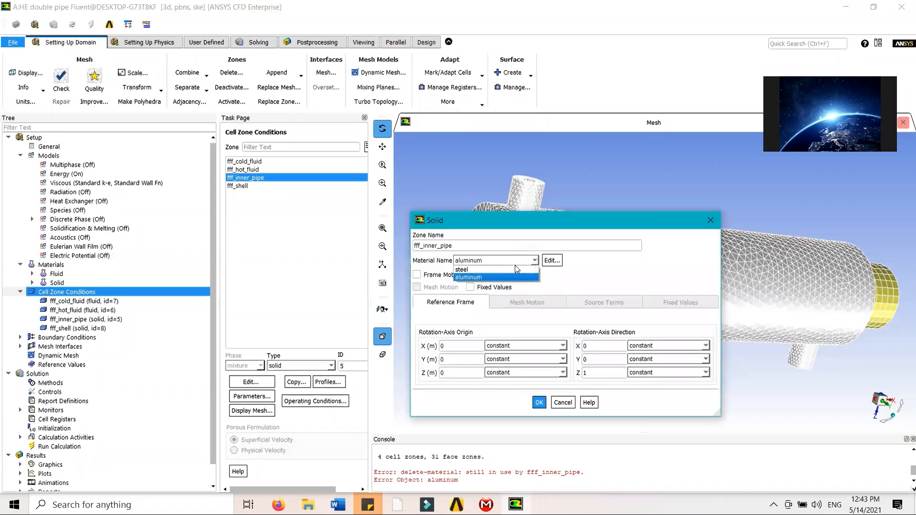
left_click(516, 270)
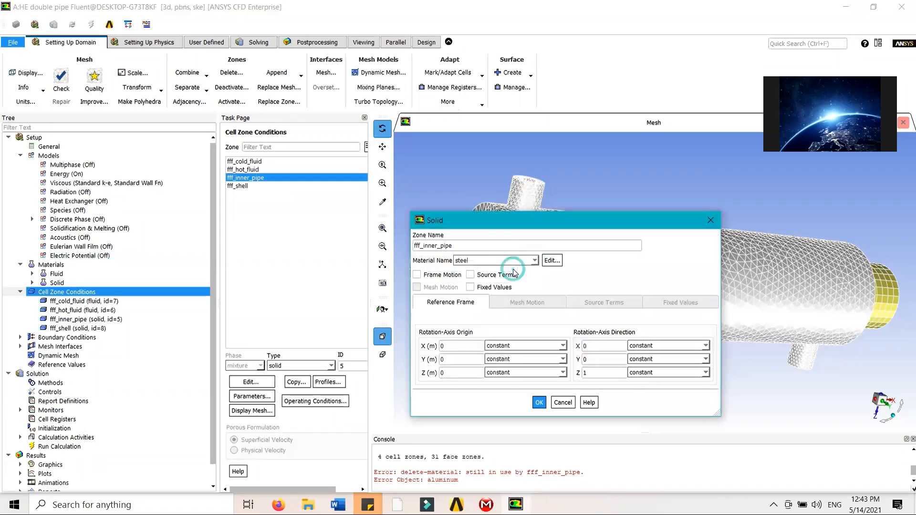
left_click(538, 403)
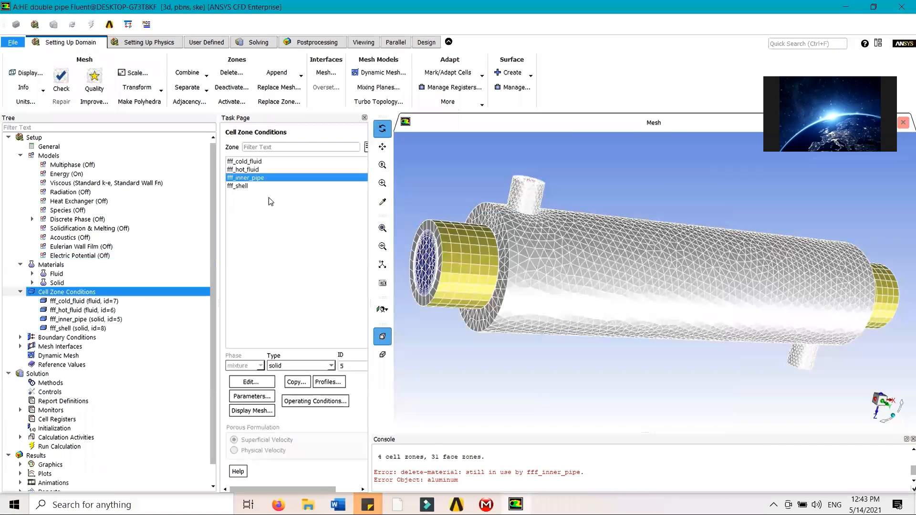
Set the material of the solid cell zone fff_shell to steel.
double_click(230, 187)
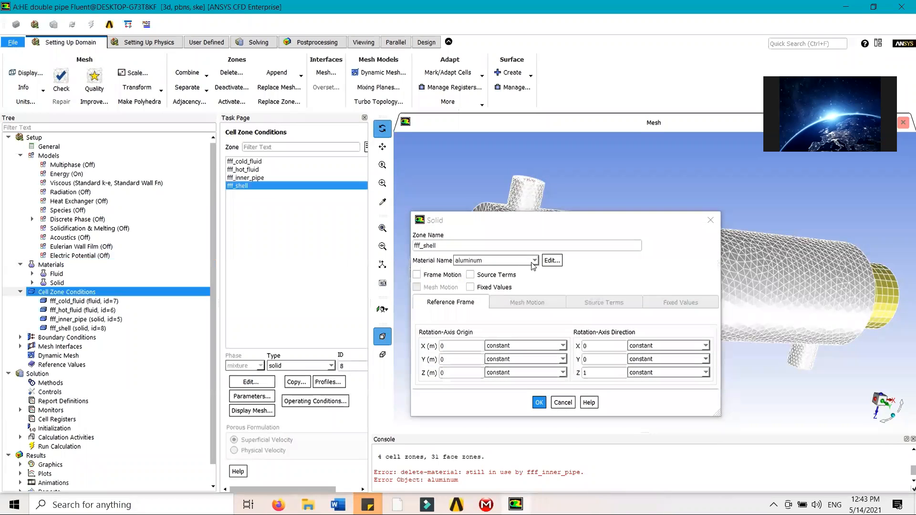
left_click(535, 260)
left_click(520, 277)
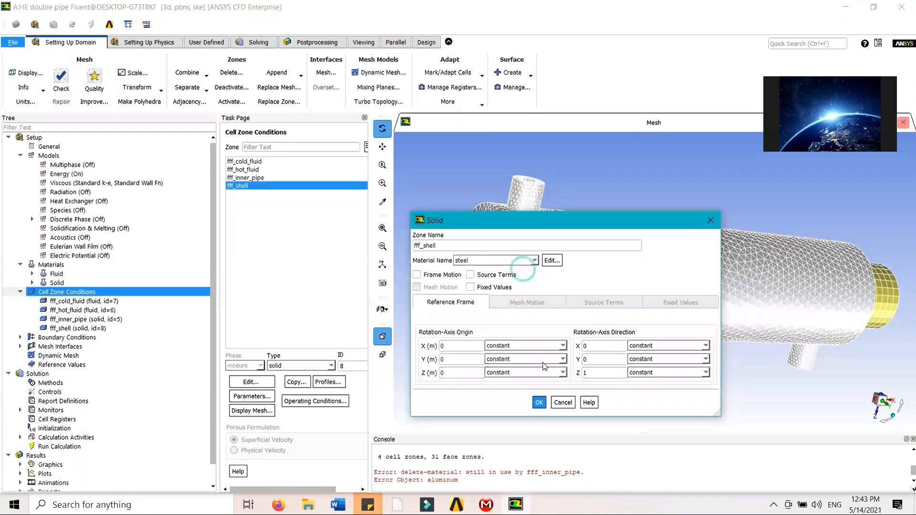
left_click(537, 404)
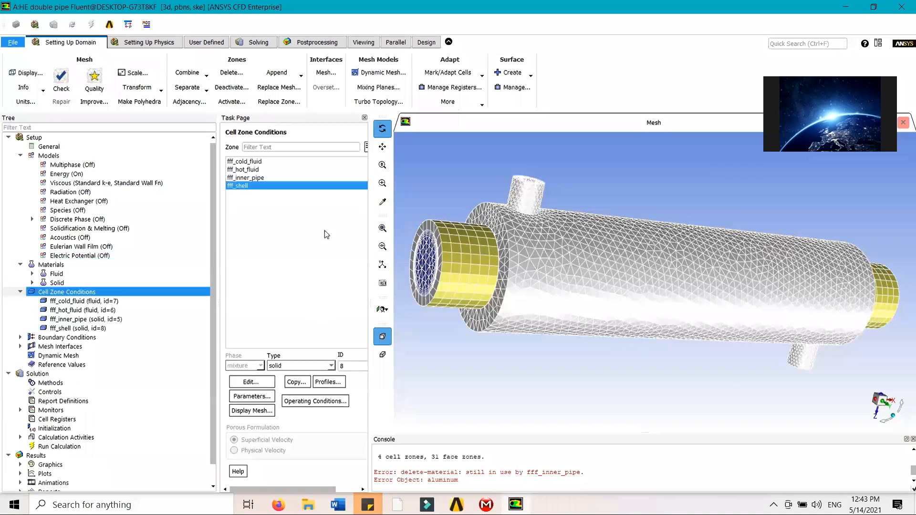
Assign water-liquid as the material of the fff_cold_fluid cell zone.
left_click(240, 162)
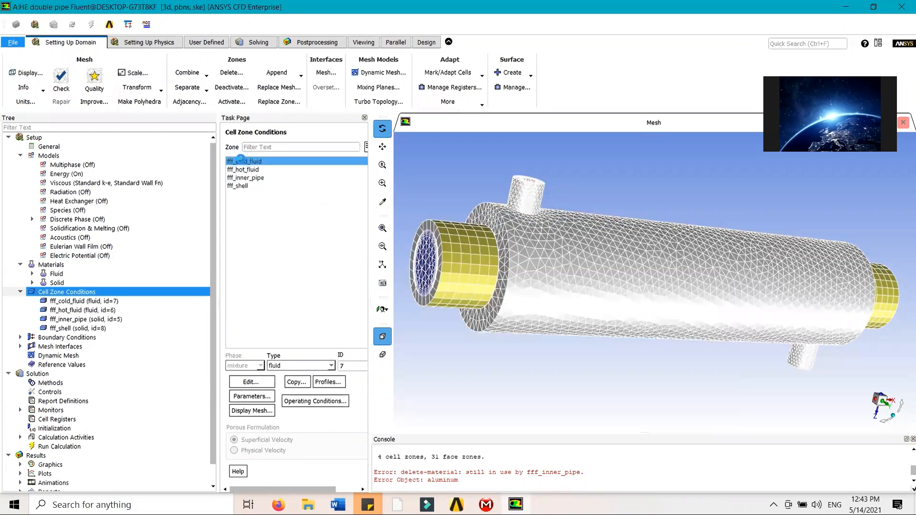
double_click(241, 161)
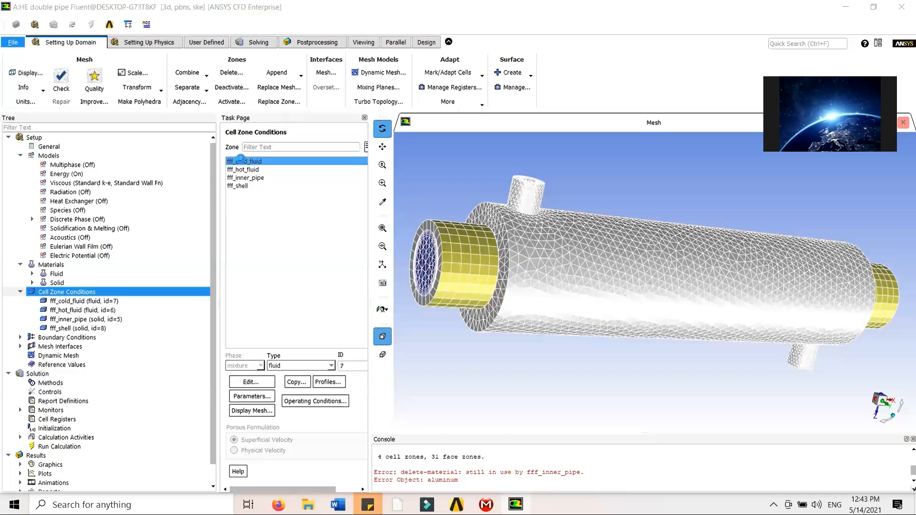
left_click(534, 261)
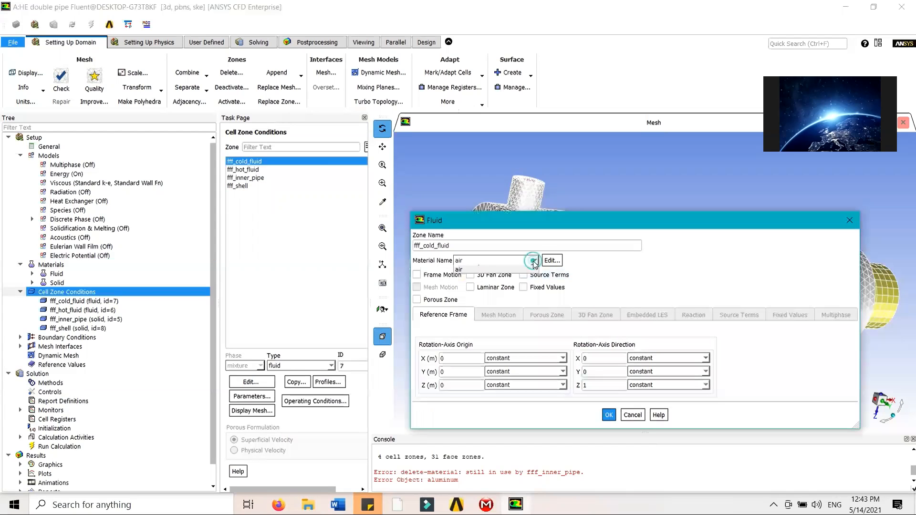
left_click(524, 275)
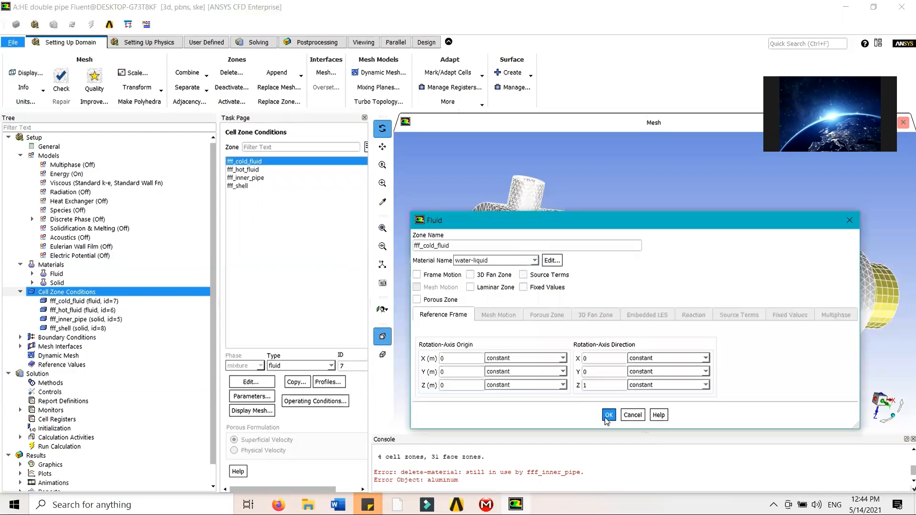
left_click(609, 415)
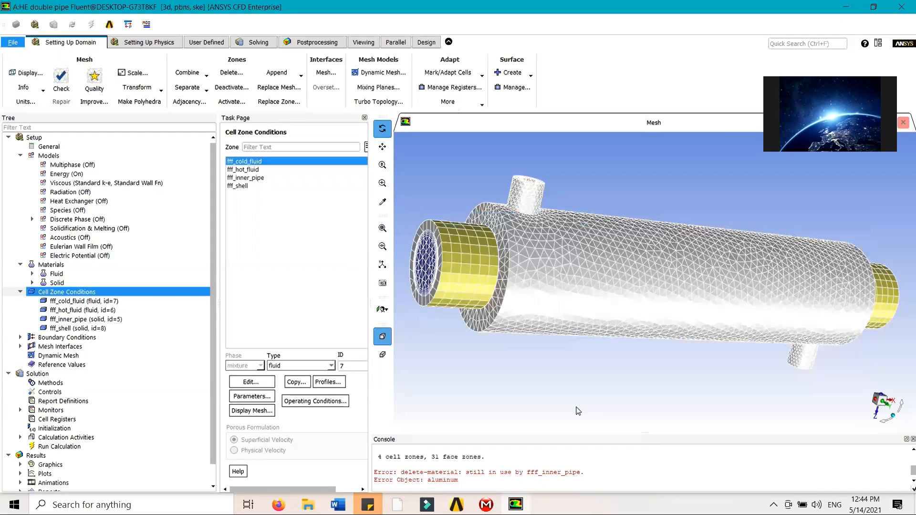
Set the material of the fluid cell zone fff_hot_fluid to water-liquid.
left_click(233, 171)
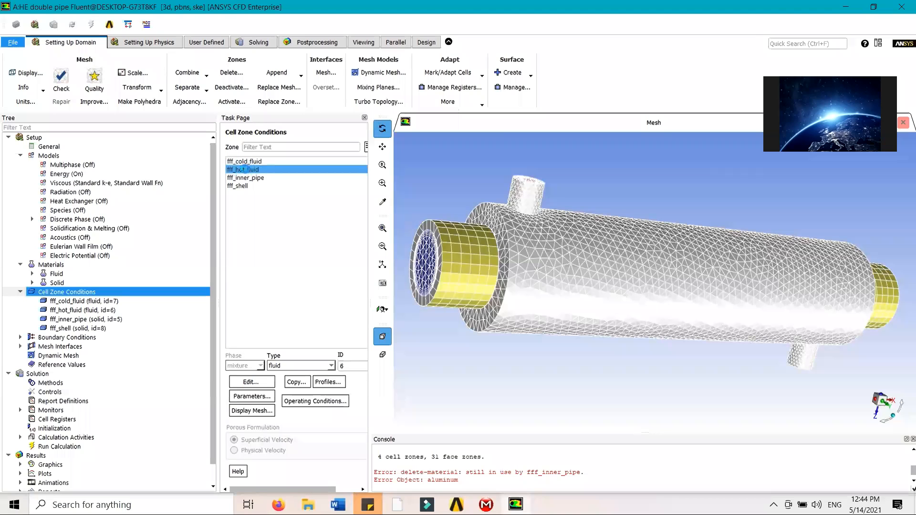
double_click(246, 170)
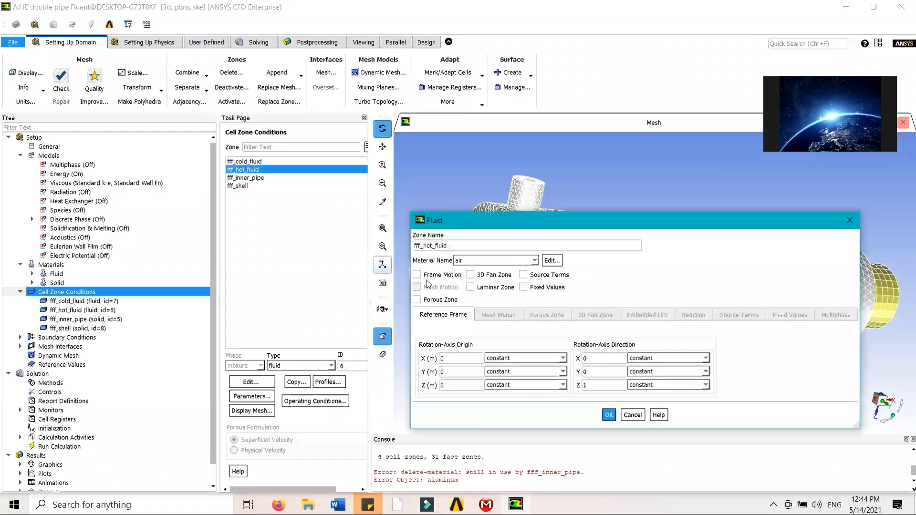
left_click(534, 261)
left_click(533, 272)
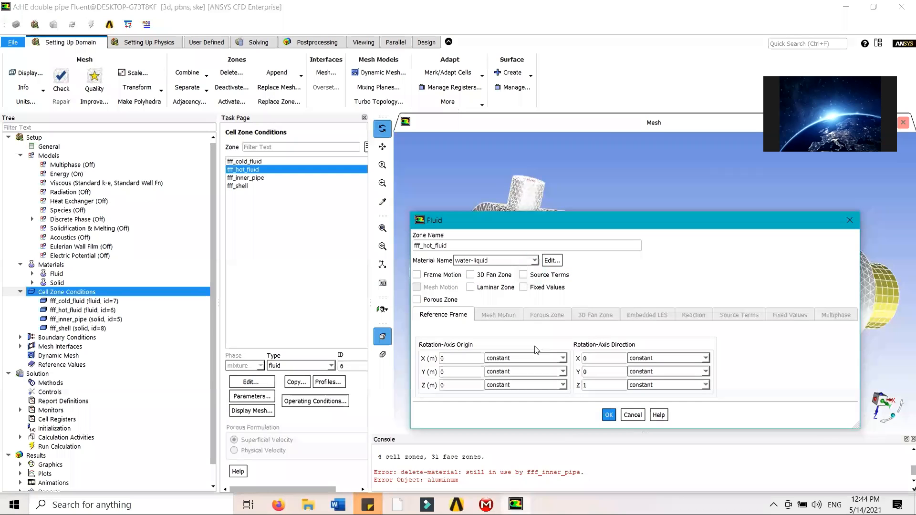
left_click(608, 415)
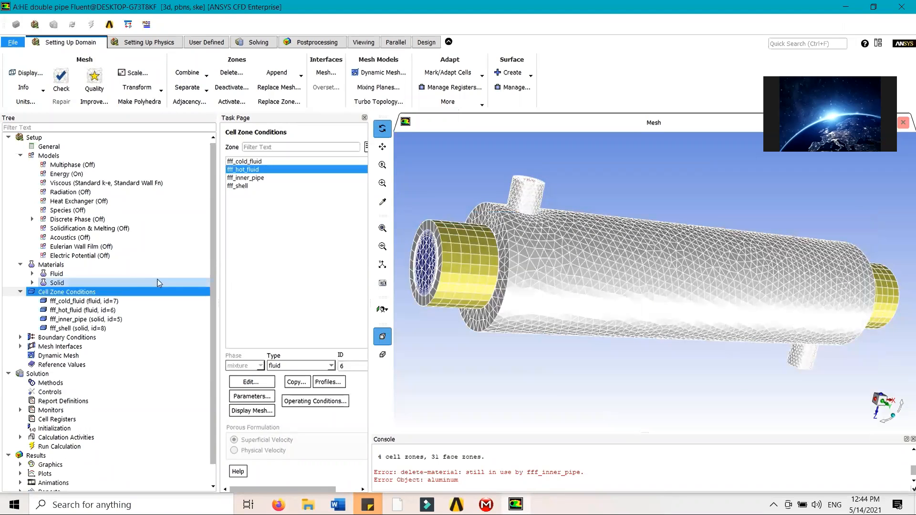
Delete air from the fluid materials of the case.
double_click(119, 275)
double_click(111, 266)
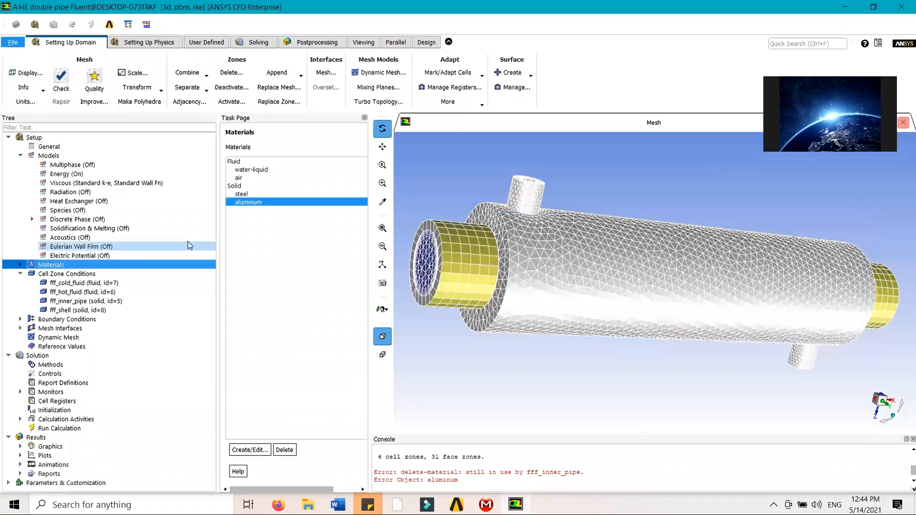
left_click(264, 180)
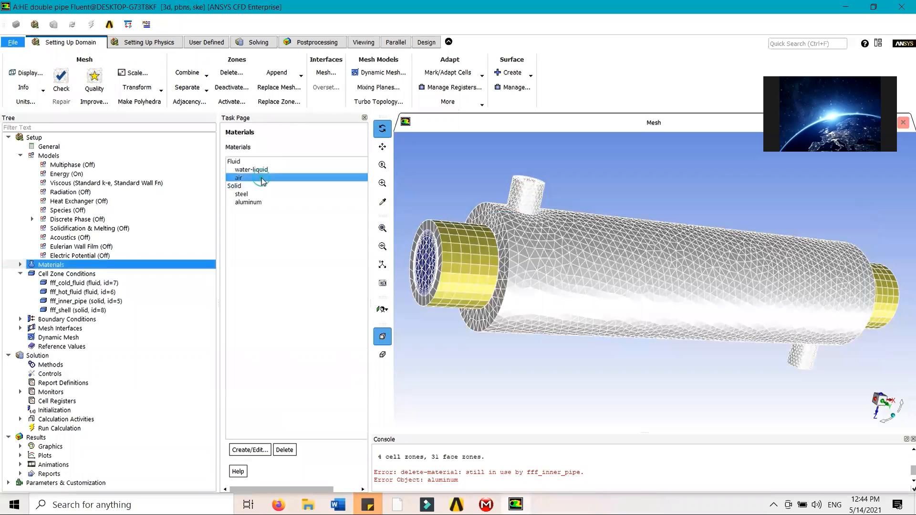
left_click(283, 452)
Try again to delete aluminum from the solid materials, glancing at the boundary conditions and expanding the materials between attempts.
left_click(261, 194)
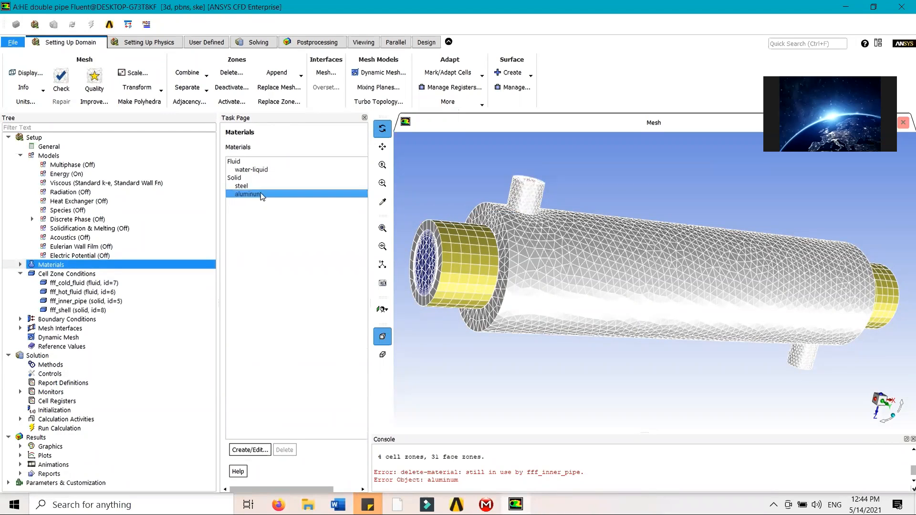
left_click(285, 451)
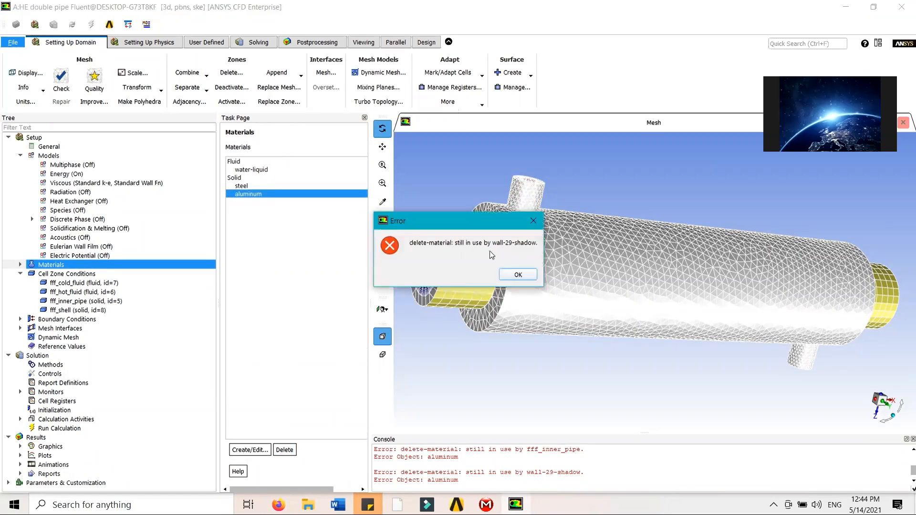
left_click(516, 275)
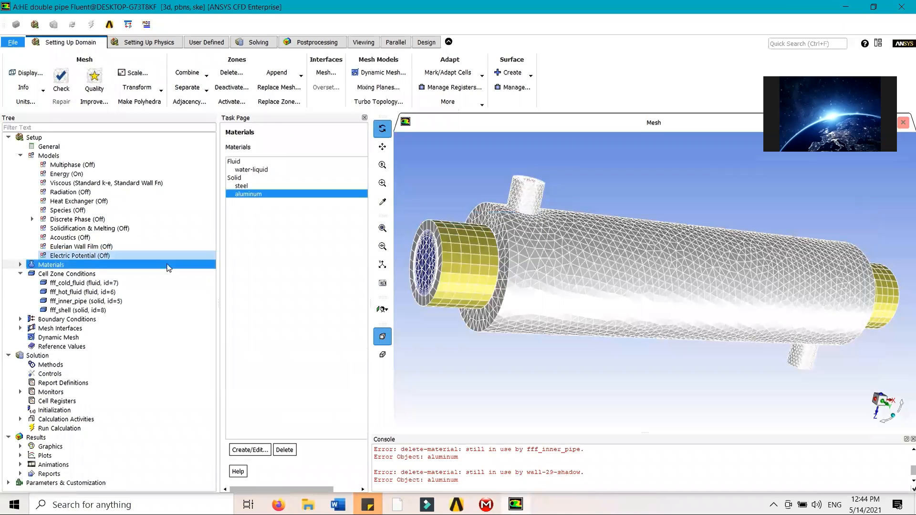
double_click(82, 319)
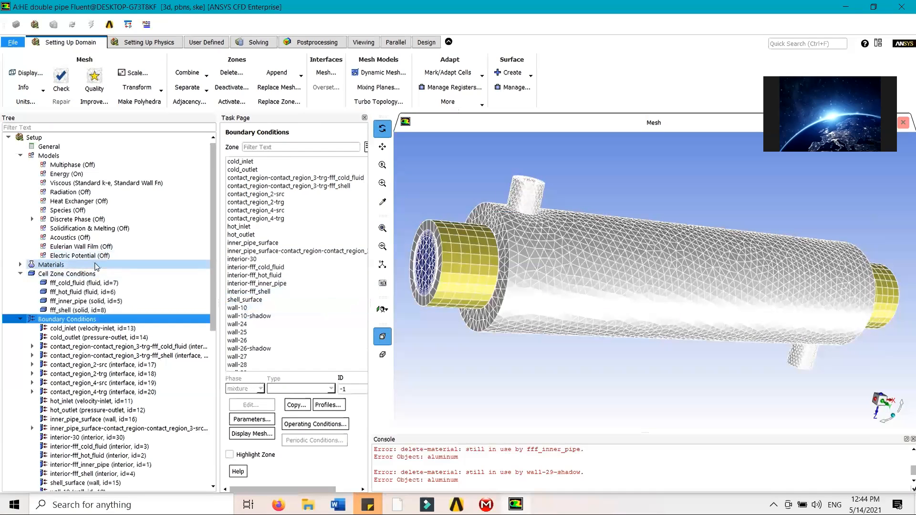
left_click(95, 265)
double_click(96, 265)
double_click(84, 292)
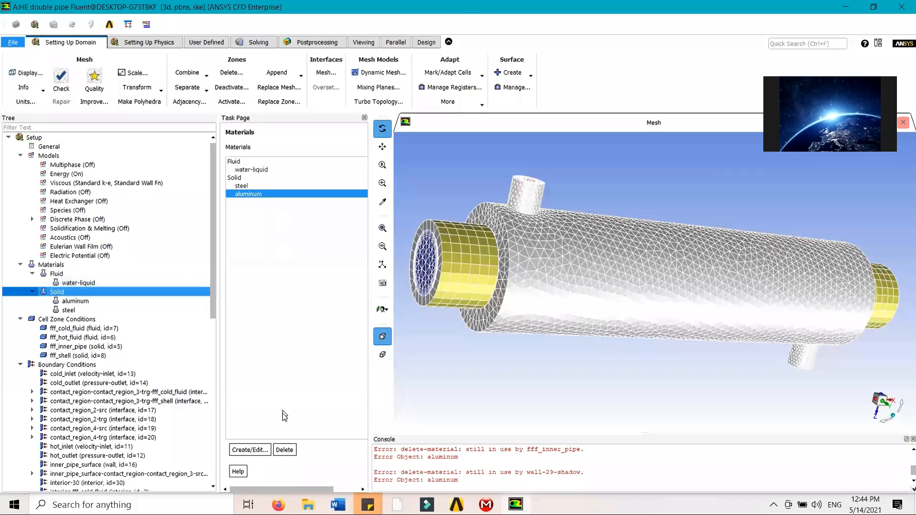
left_click(286, 453)
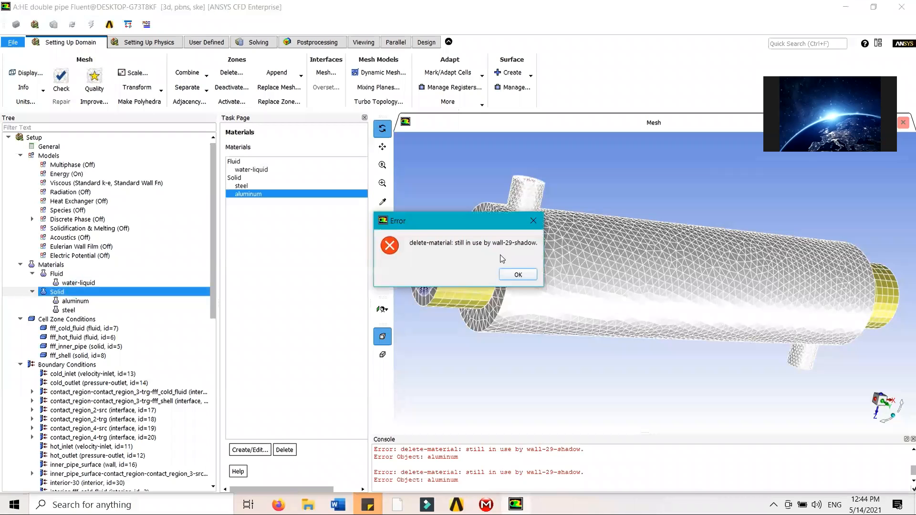
left_click(533, 220)
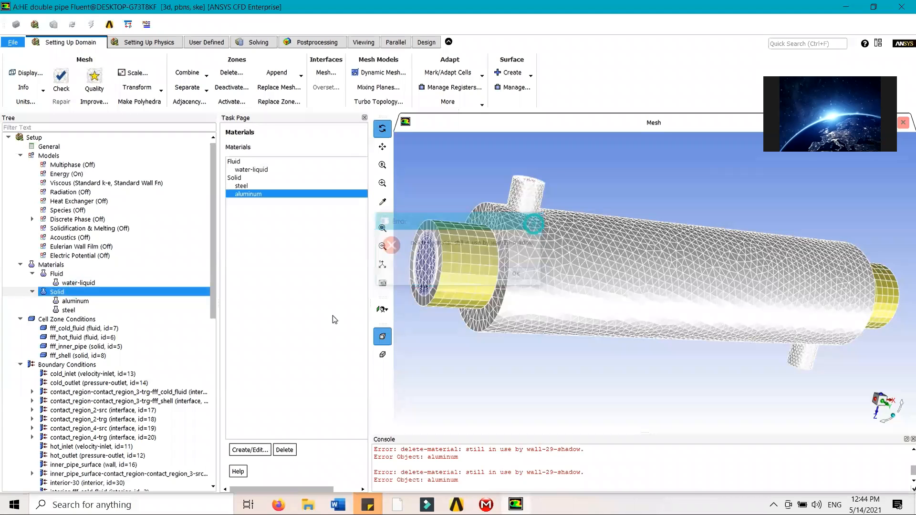
Inspect the wall settings of the wall-29-shadow boundary zone and close them without changes.
left_click(111, 366)
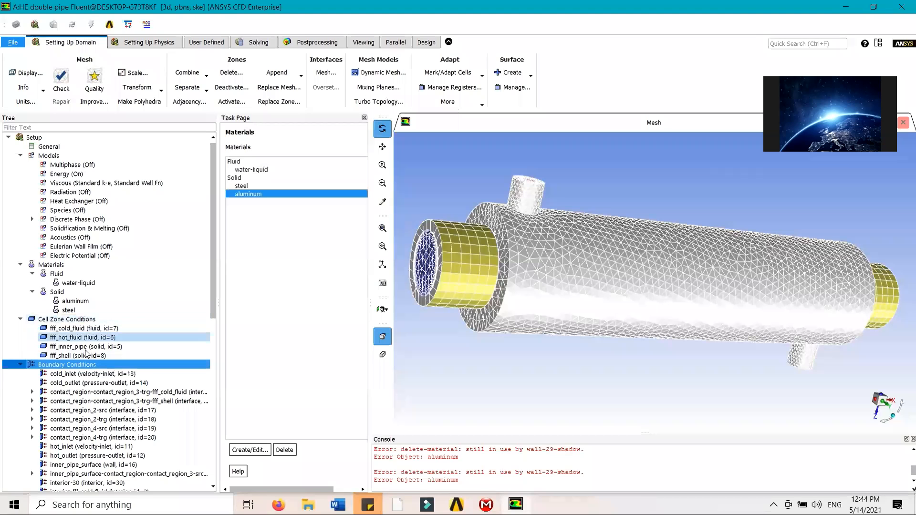
double_click(88, 366)
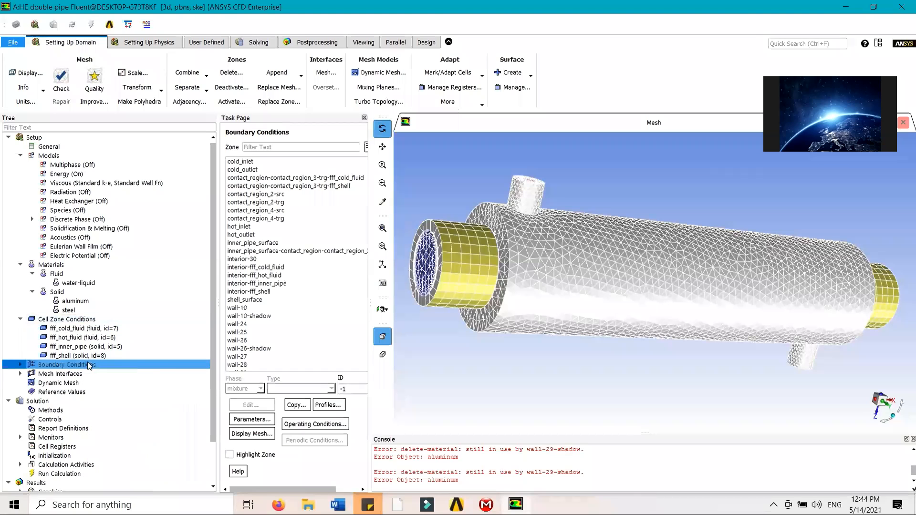
scroll(278, 343, "down", 2)
left_click(278, 340)
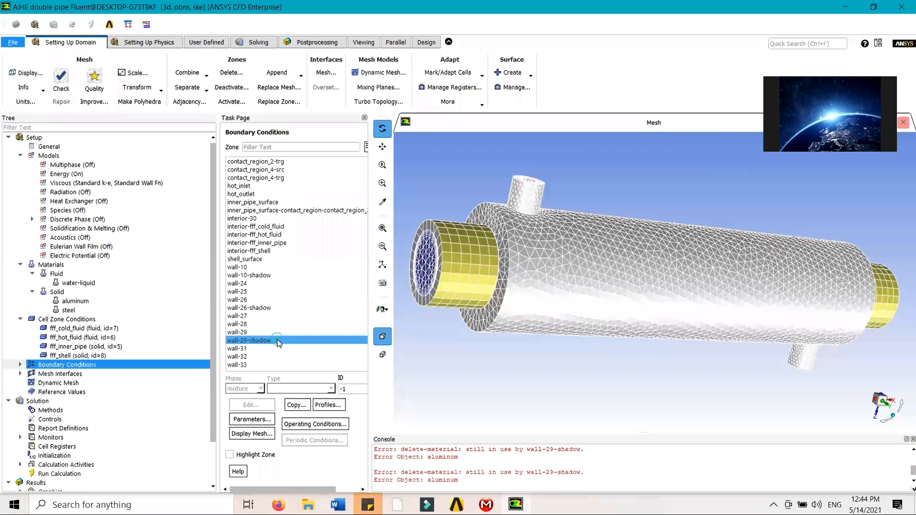
double_click(284, 342)
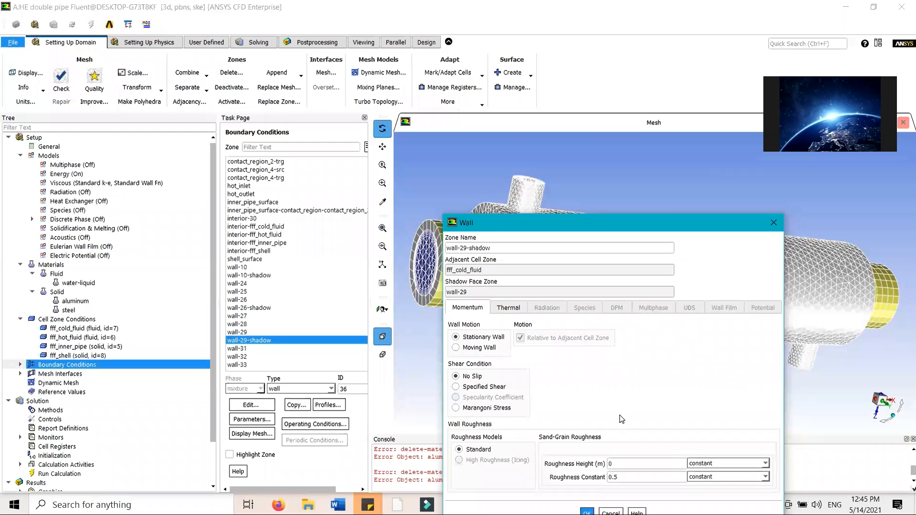
left_click(773, 222)
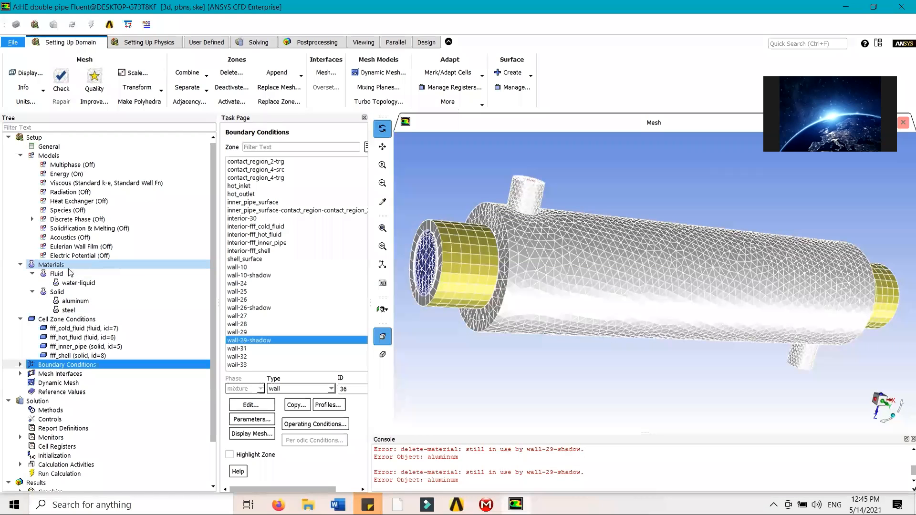
Inspect the steel material's properties, close them without changes, and bring up the cell zone conditions.
left_click(94, 311)
double_click(95, 311)
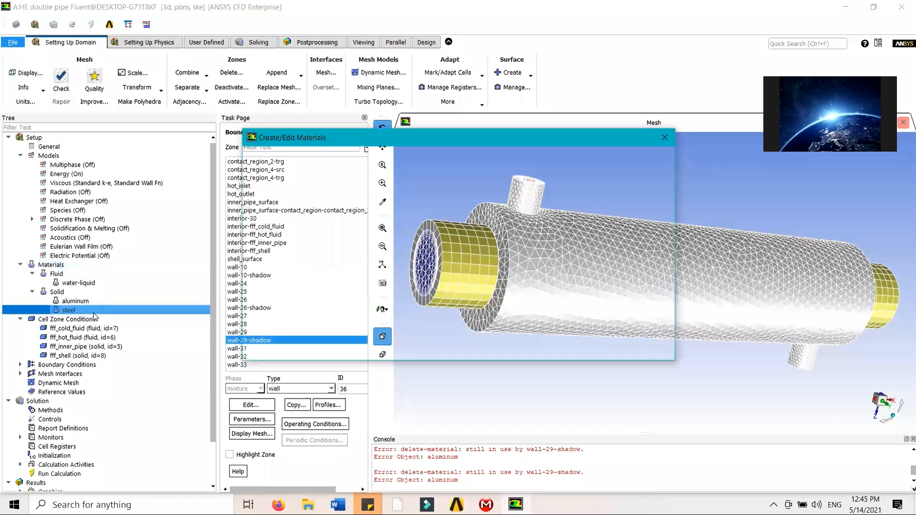
left_click(663, 138)
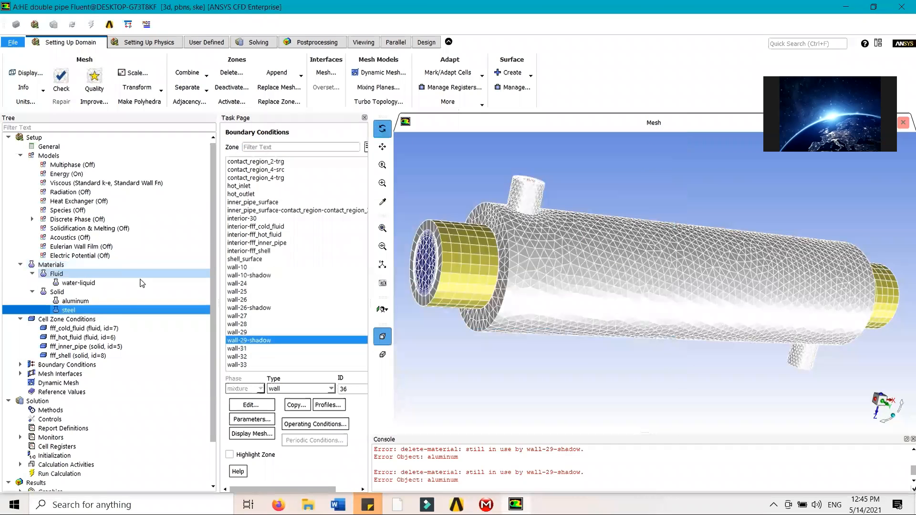
double_click(117, 320)
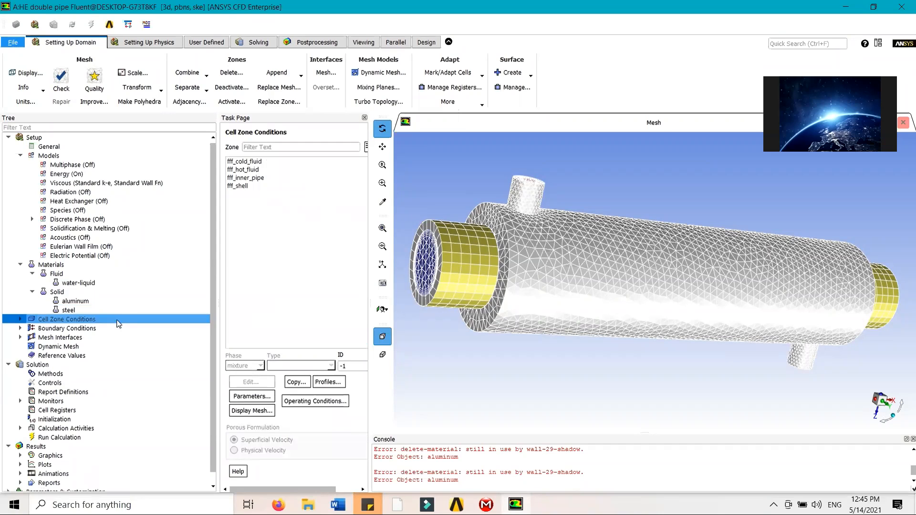
Set the velocity magnitude of the cold_inlet boundary zone to 3 m/s.
double_click(114, 329)
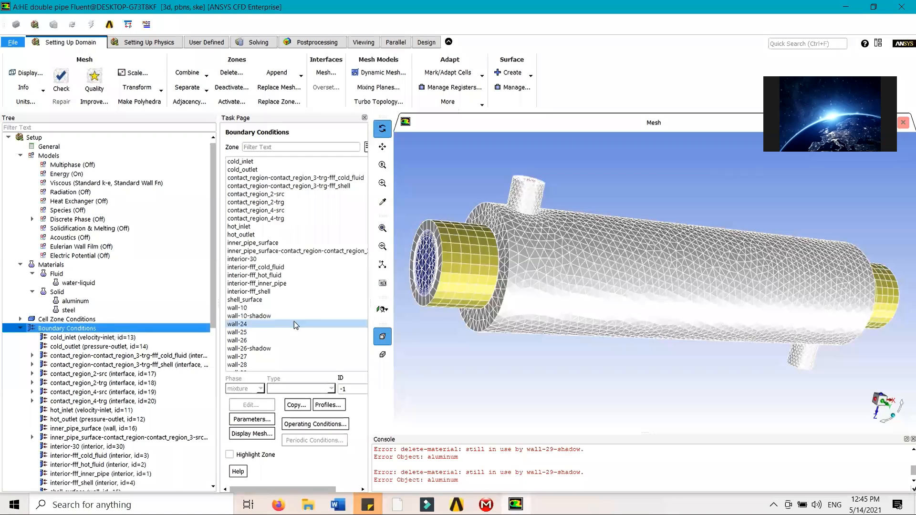
scroll(286, 259, "down", 2)
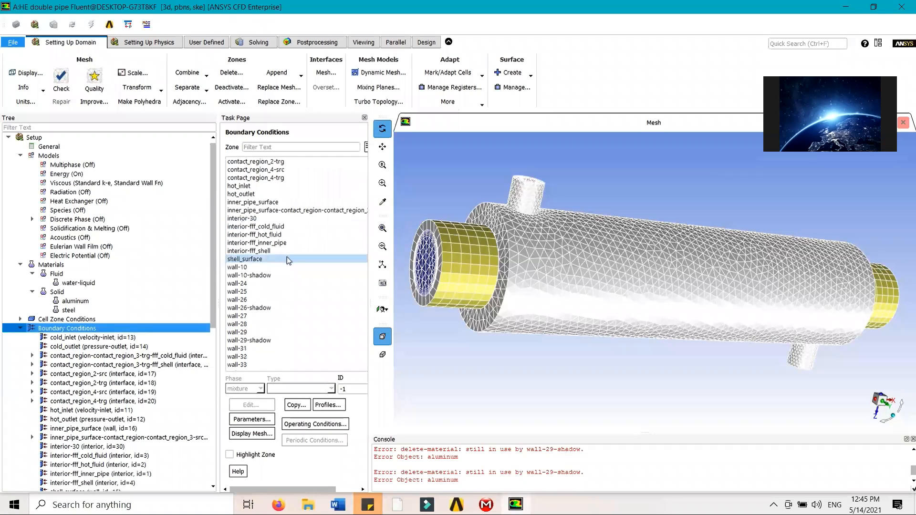
scroll(288, 259, "up", 2)
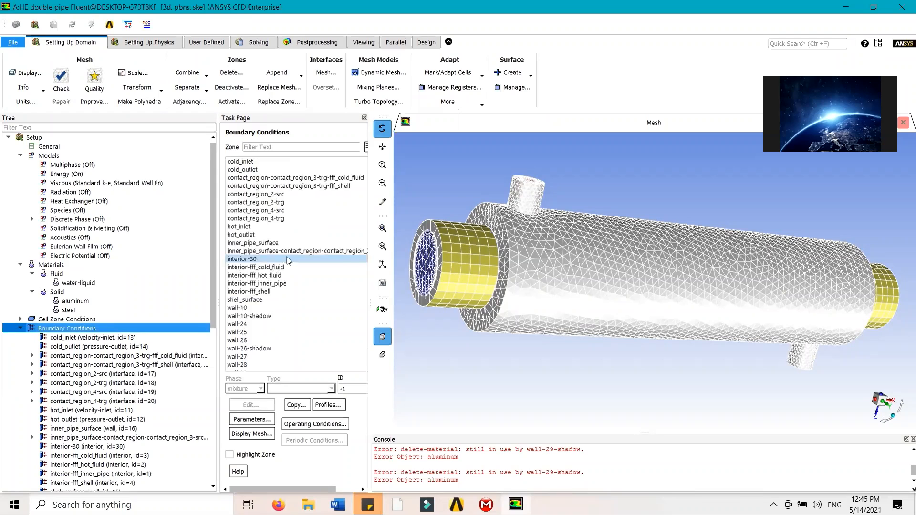
left_click(289, 165)
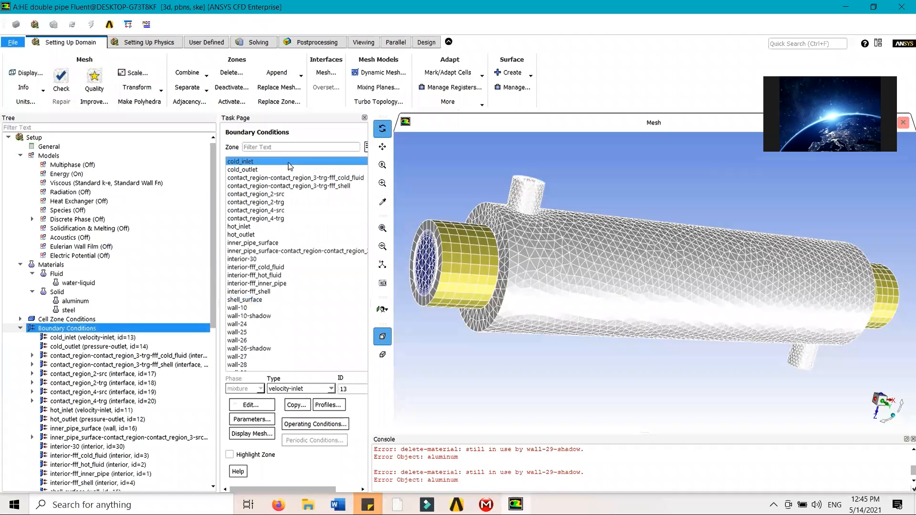
double_click(288, 163)
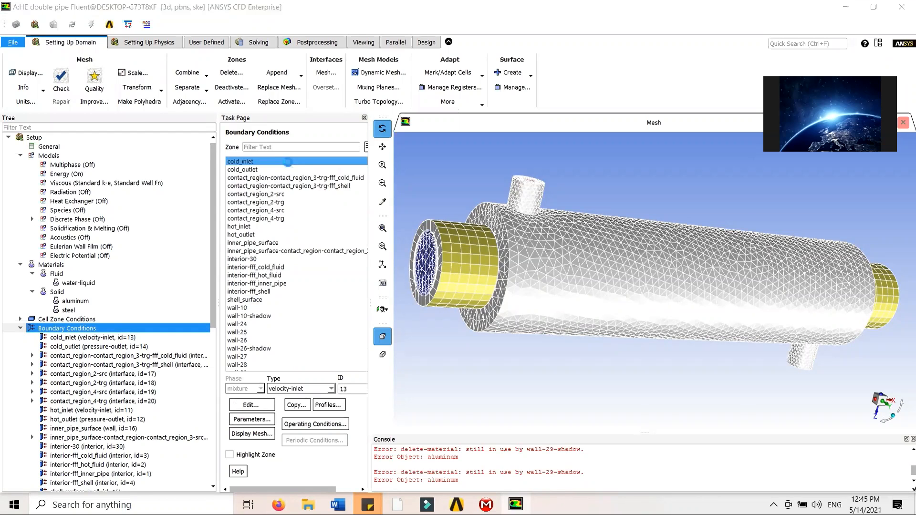
double_click(563, 307)
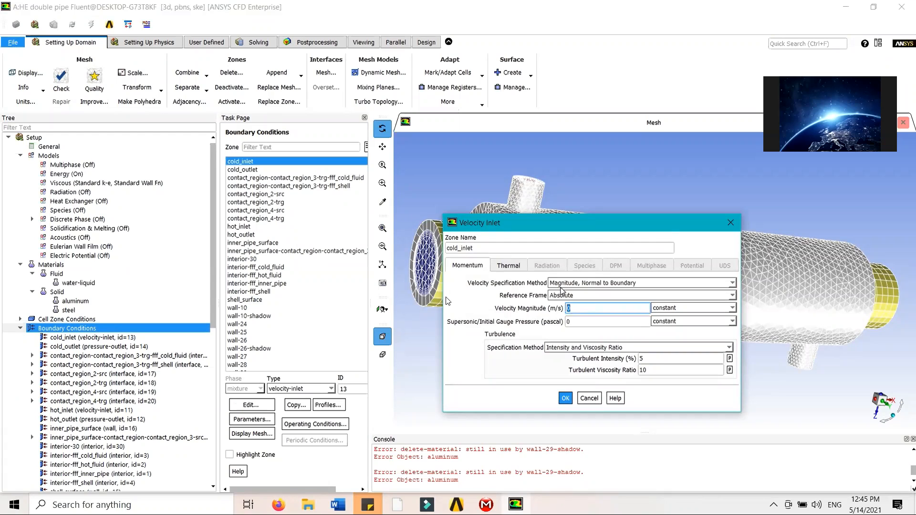
mouse_move(284, 364)
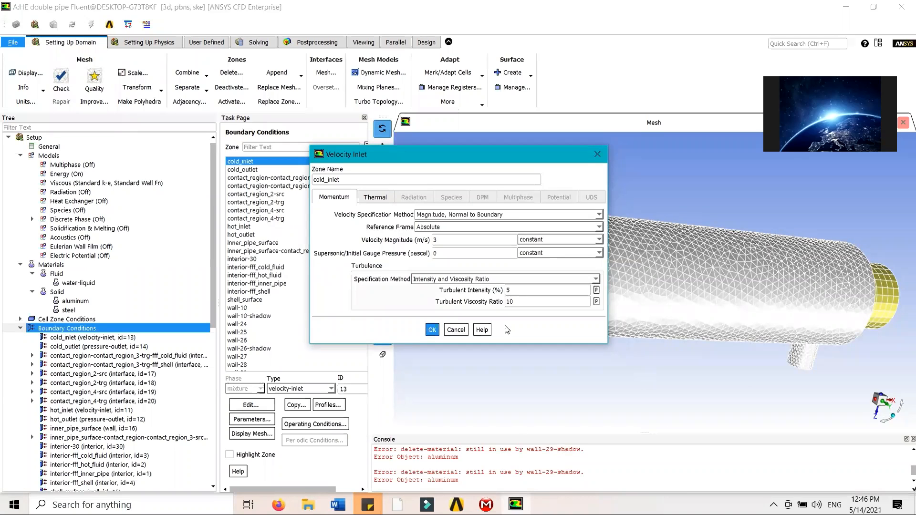
Set the constant temperature of the cold_inlet boundary zone and apply its velocity-inlet settings.
left_click(376, 197)
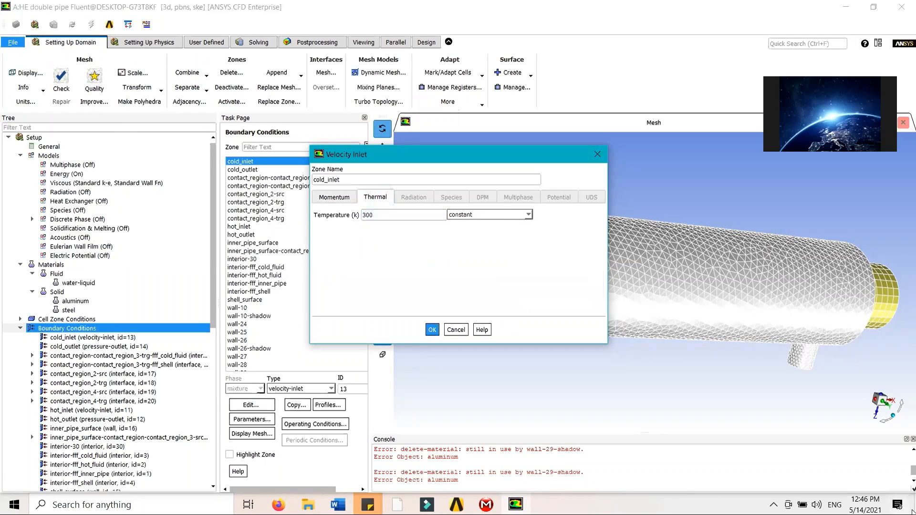
double_click(378, 215)
type("30")
left_click(432, 330)
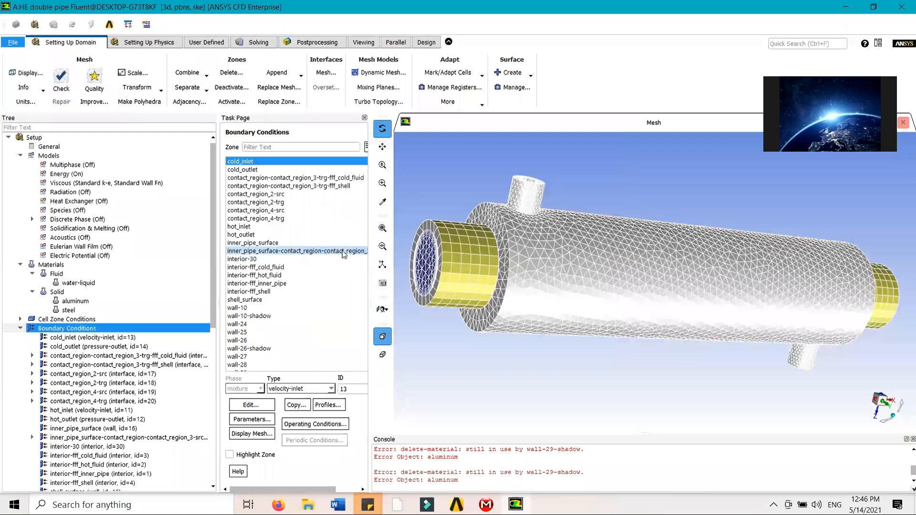
Set the velocity magnitude of the hot_inlet boundary zone to 4 m/s.
left_click(285, 228)
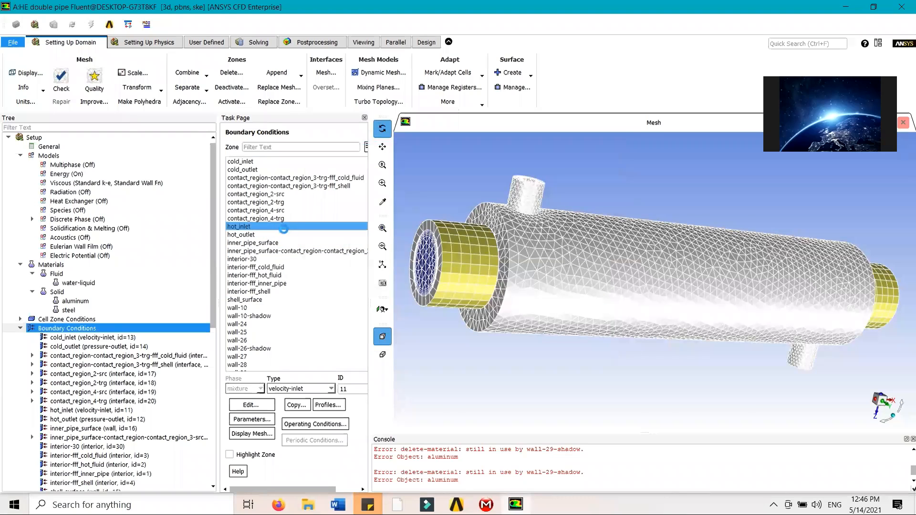
left_click(592, 308)
left_click_drag(592, 308, 561, 308)
type("4")
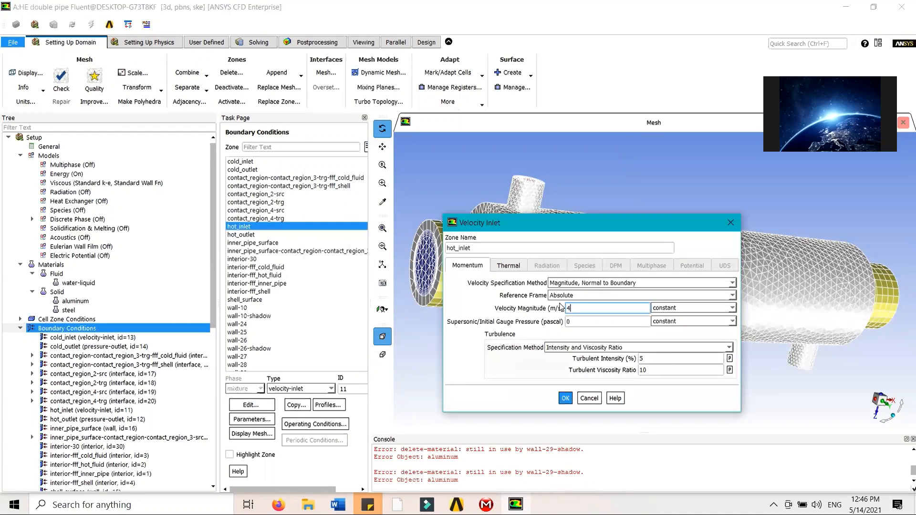
Set the hot_inlet temperature to 353 K and apply its velocity-inlet settings.
left_click(506, 266)
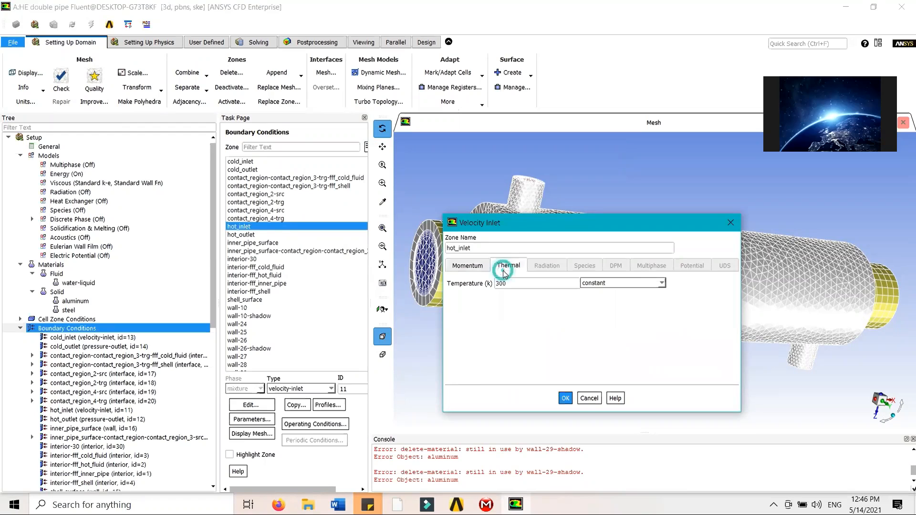
left_click(521, 288)
type("5")
type("3")
left_click(565, 399)
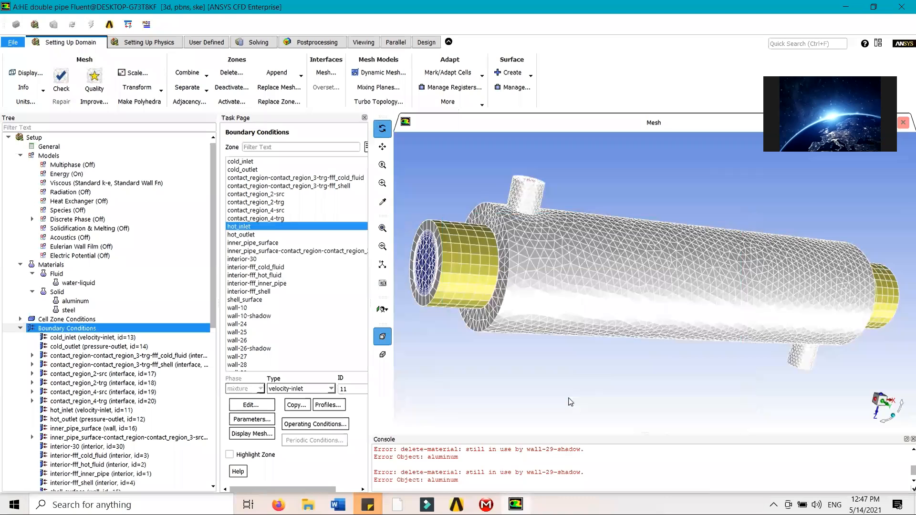
Inspect the pressure-outlet settings of the hot_outlet boundary zone and close them without changes.
left_click(256, 236)
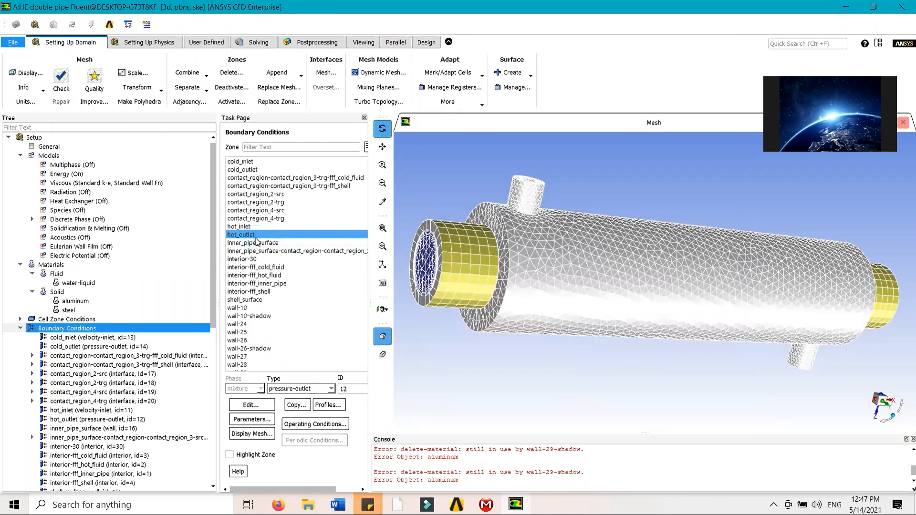
double_click(256, 235)
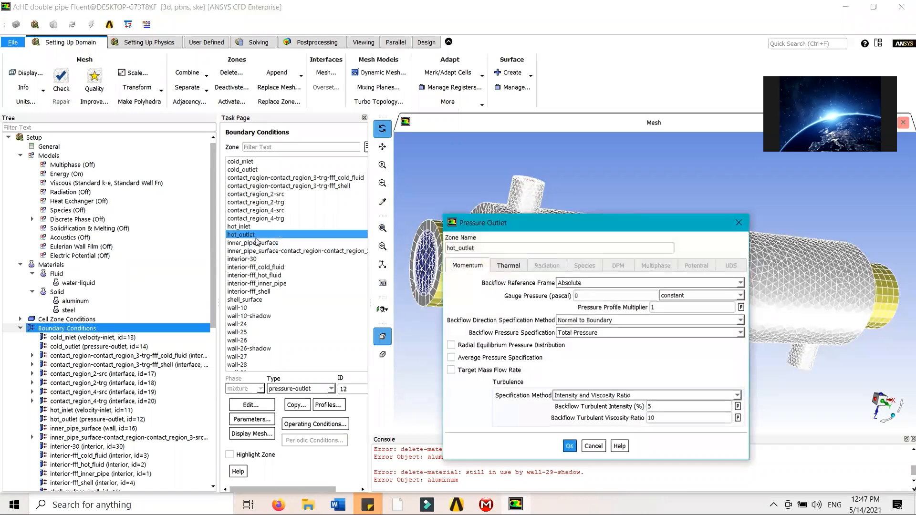
left_click(739, 223)
Give the inner_pipe_surface wall a Temperature thermal condition of 350 K.
left_click(303, 244)
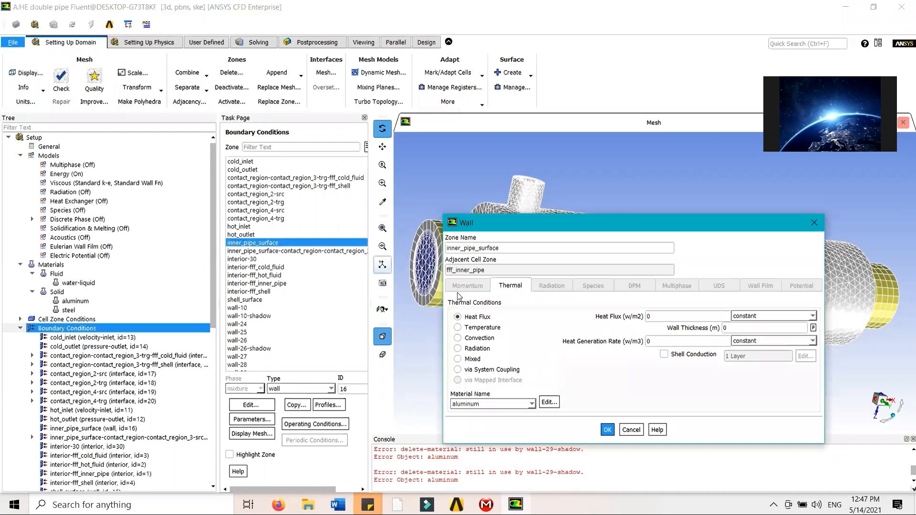
left_click(478, 338)
left_click(482, 327)
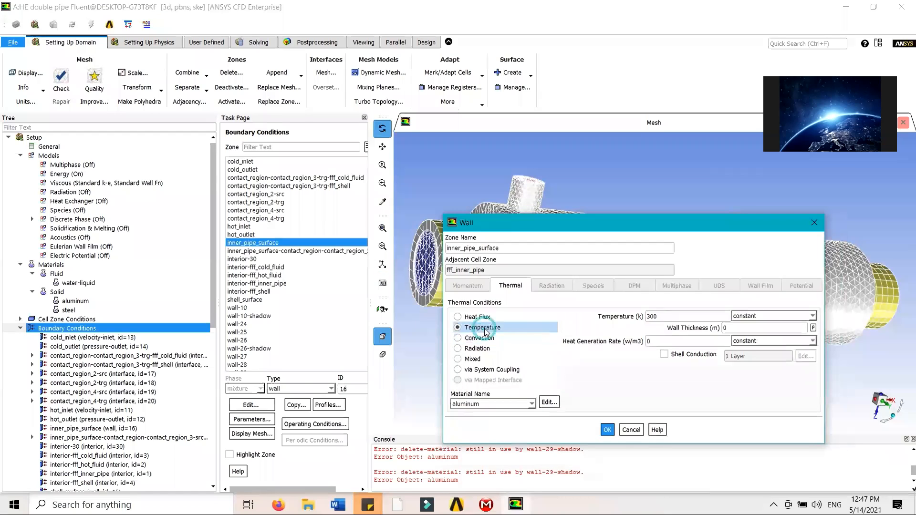
double_click(662, 316)
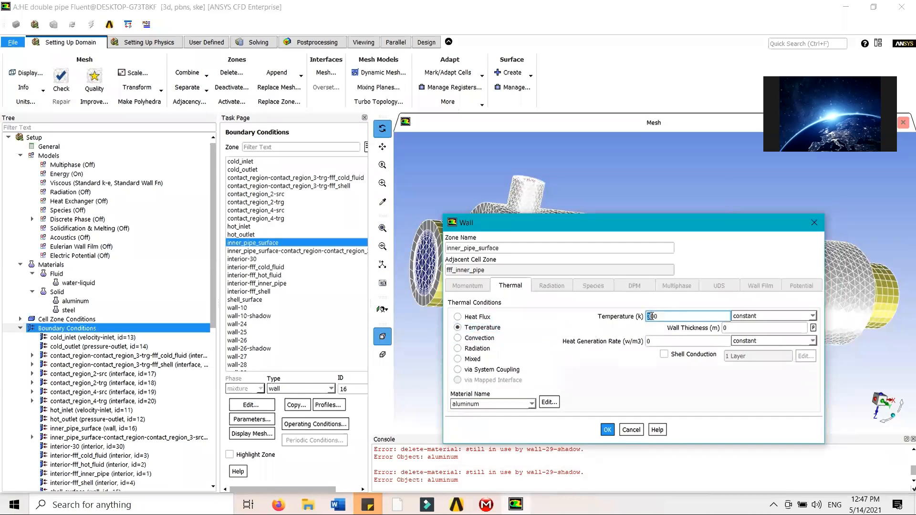
left_click(665, 313)
key("BackSpace")
key("BackSpace")
key("BackSpace")
type("350")
left_click(607, 430)
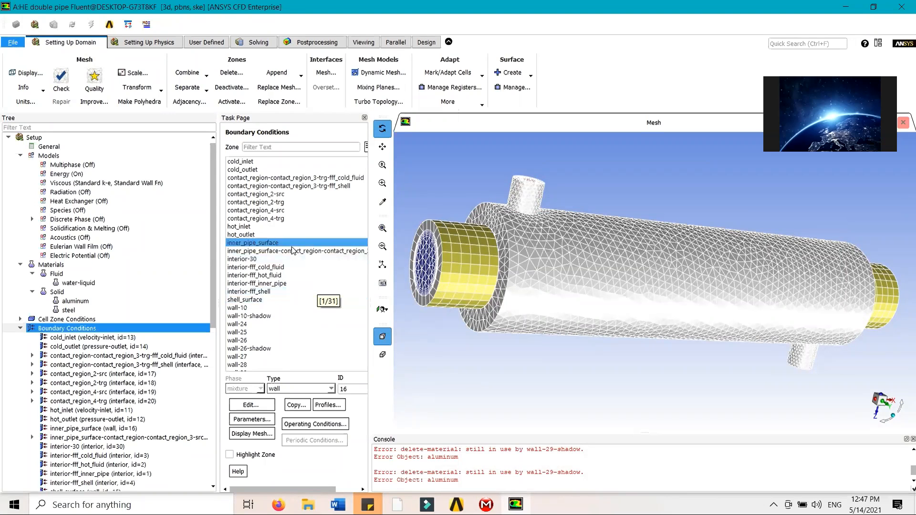
Give the shell_surface wall a Temperature thermal condition of 301 K.
scroll(289, 269, "down", 2)
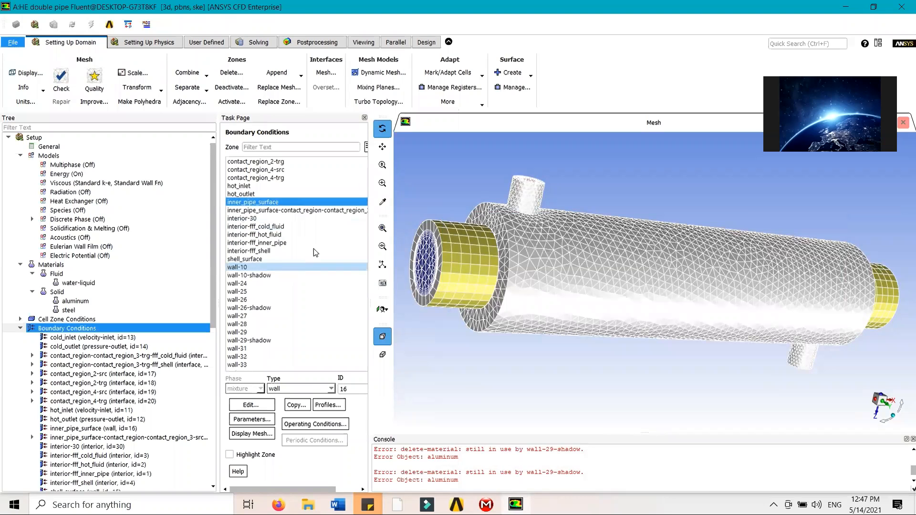
left_click(307, 259)
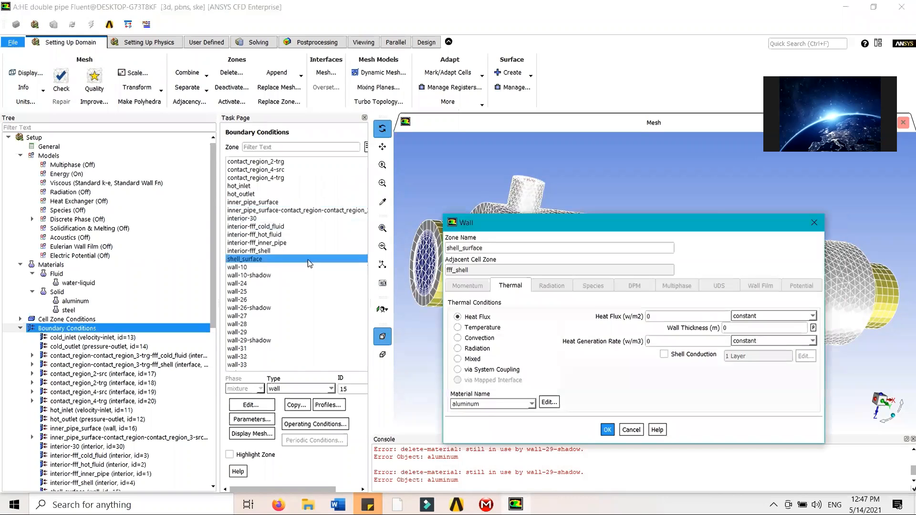
left_click(503, 328)
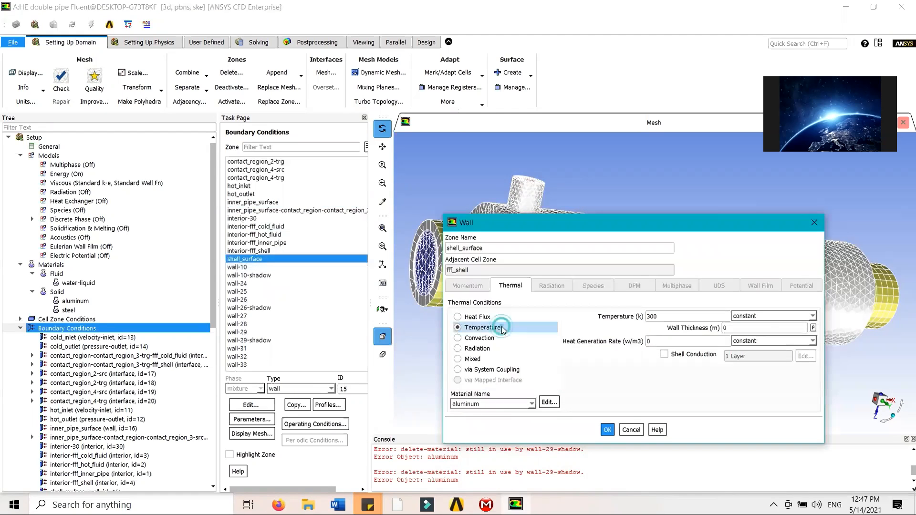
left_click(675, 316)
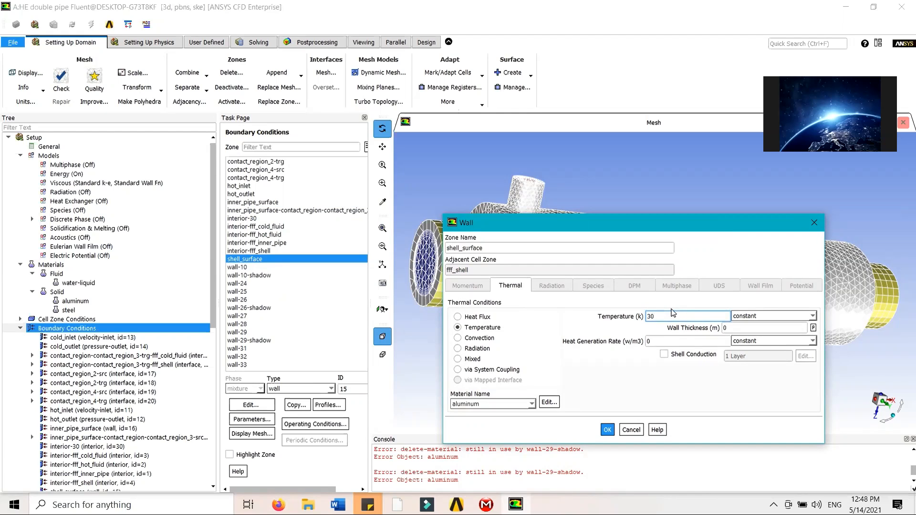
type("1")
left_click(609, 432)
Compute the reference values from the hot_inlet zone, then return to the boundary conditions and collapse their zone list in the tree.
scroll(114, 342, "down", 5)
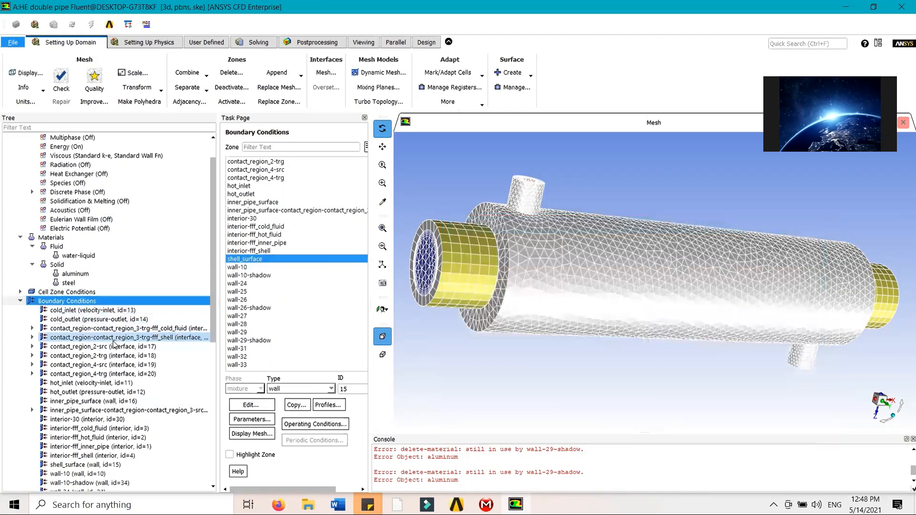
scroll(115, 343, "down", 6)
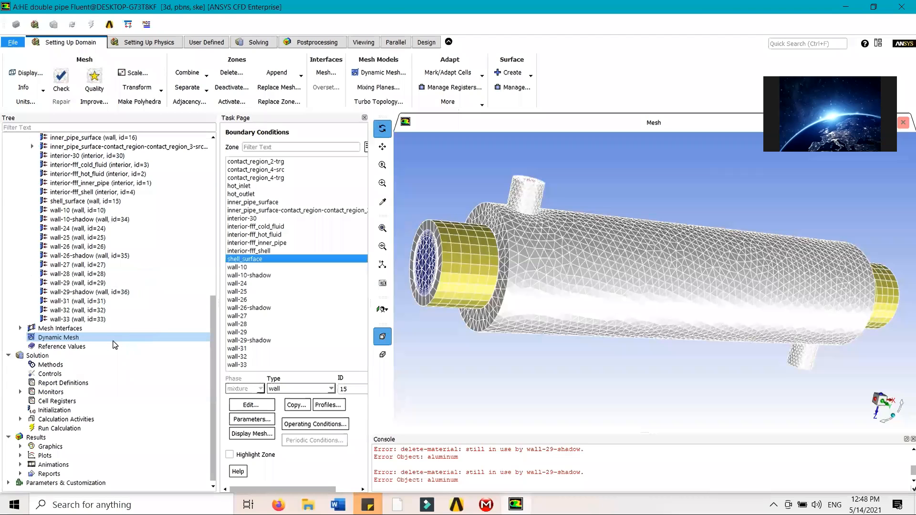
left_click(111, 345)
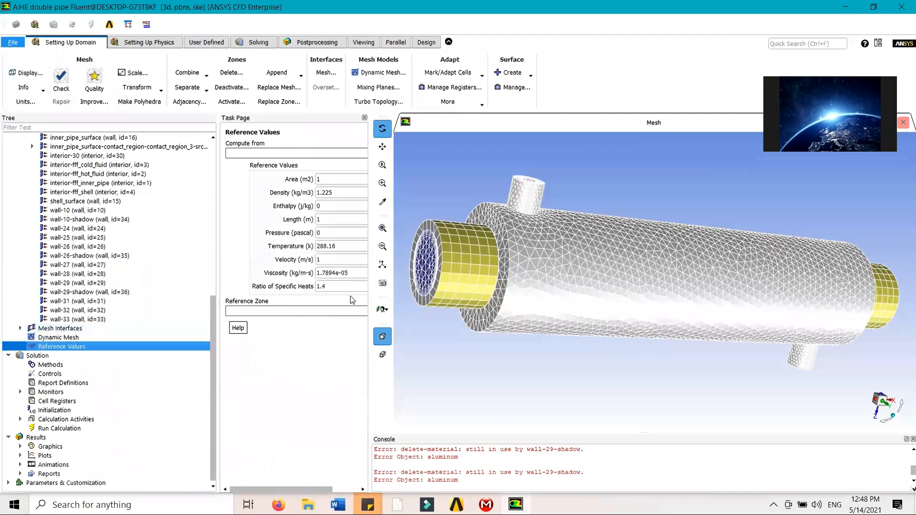
left_click_drag(369, 292, 478, 298)
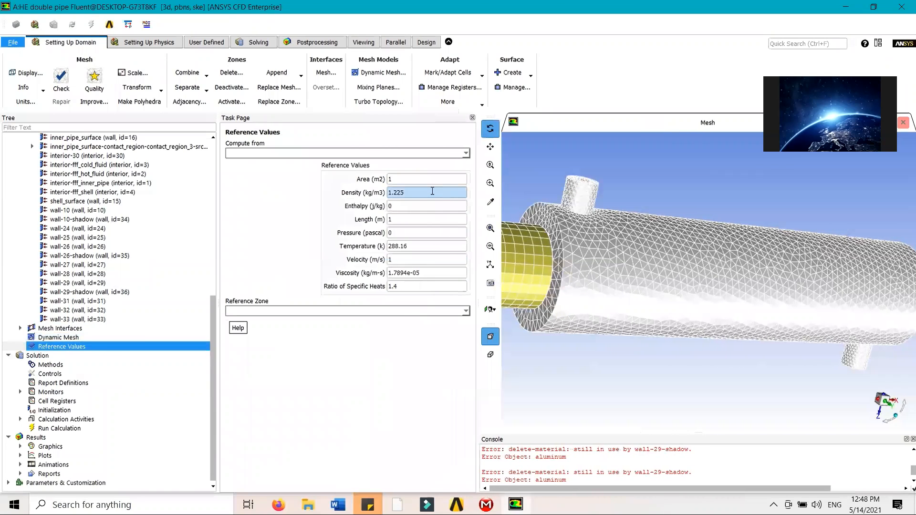
left_click(466, 153)
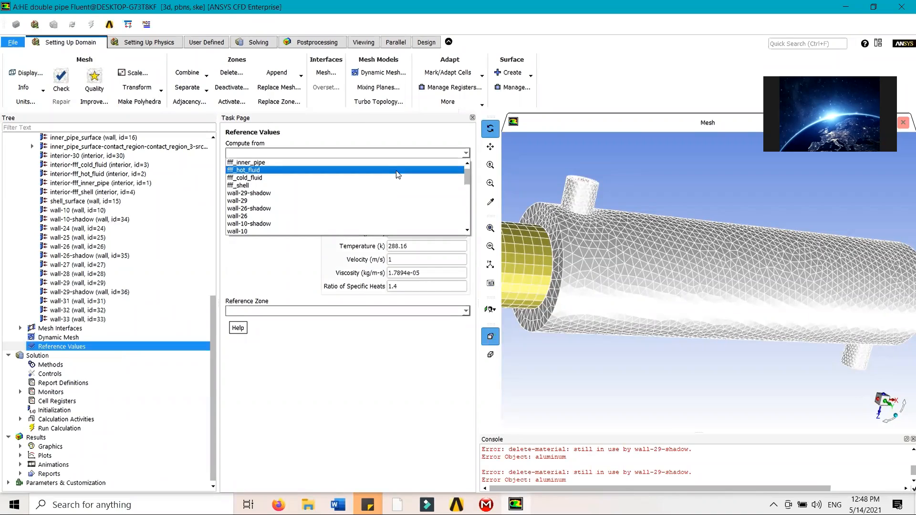
scroll(374, 200, "down", 5)
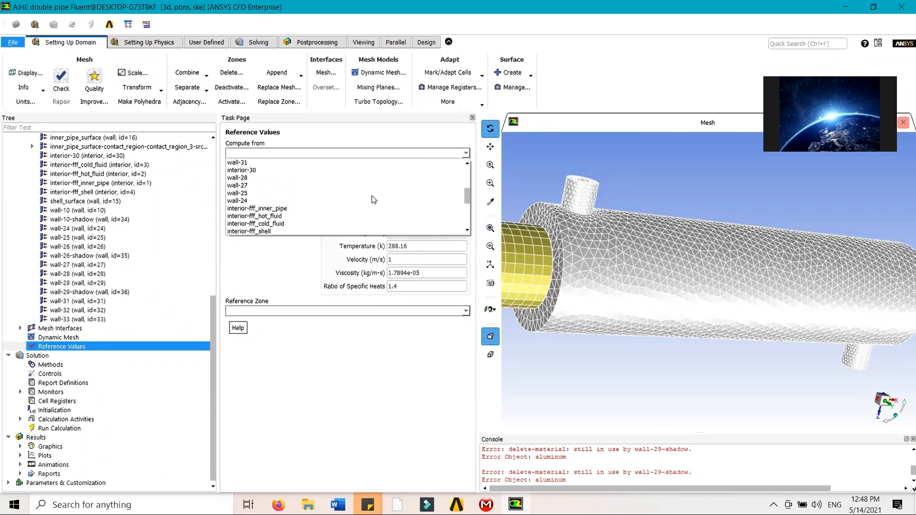
scroll(374, 199, "down", 1)
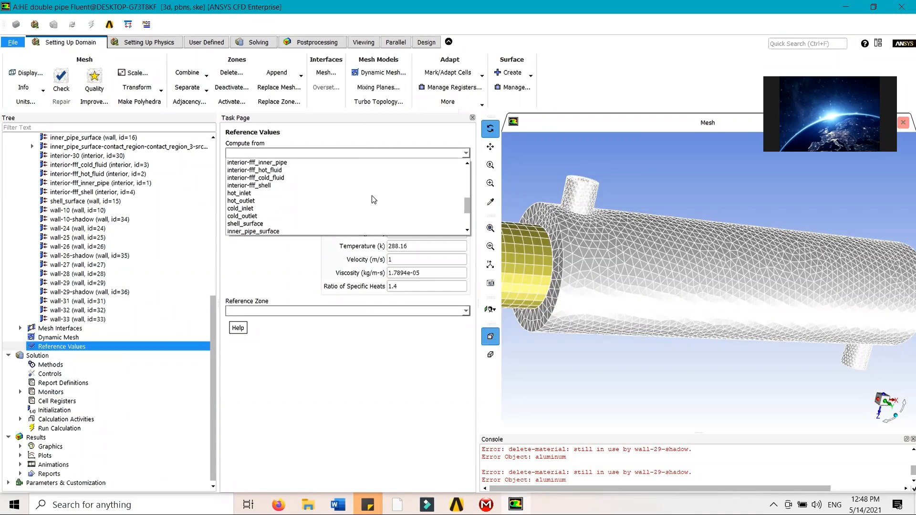
left_click(328, 194)
left_click_drag(213, 330, 224, 204)
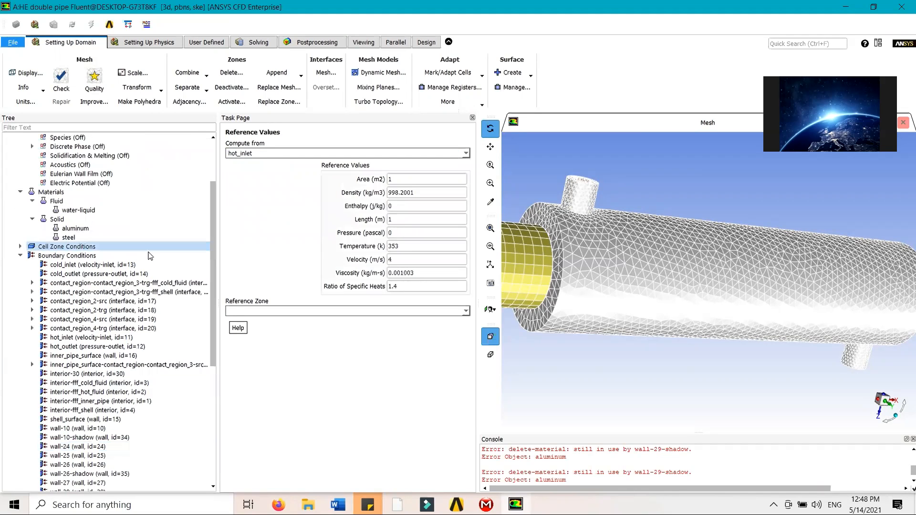
double_click(146, 256)
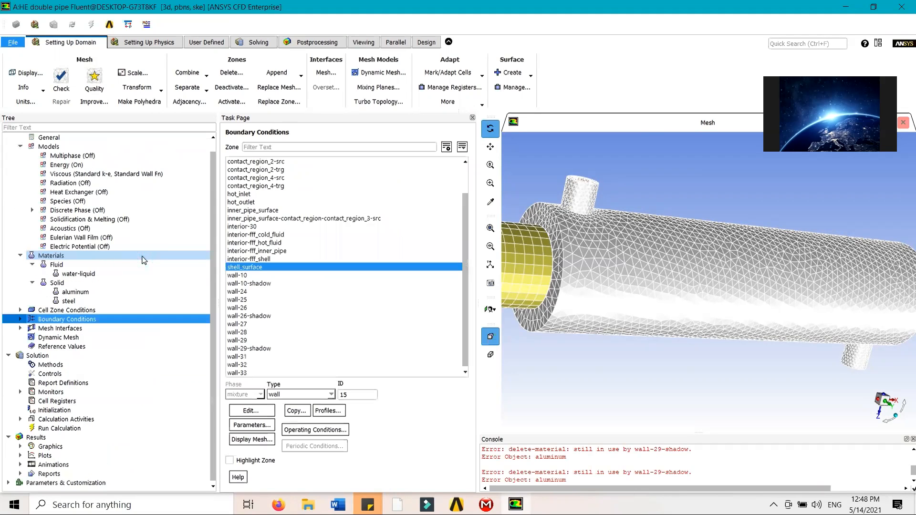
Review the thermal and momentum settings of the hot_inlet and cold_inlet zones without changes, and check the reference values.
scroll(303, 260, "up", 2)
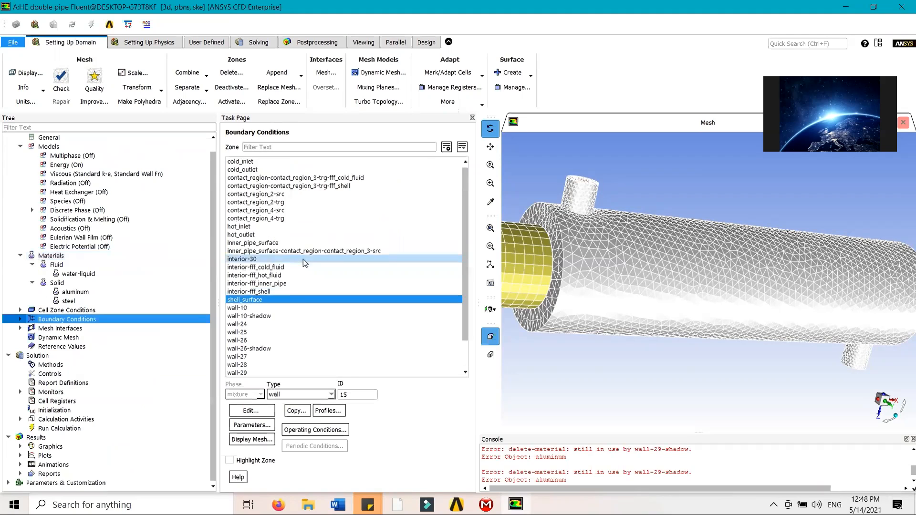
left_click(254, 228)
double_click(255, 233)
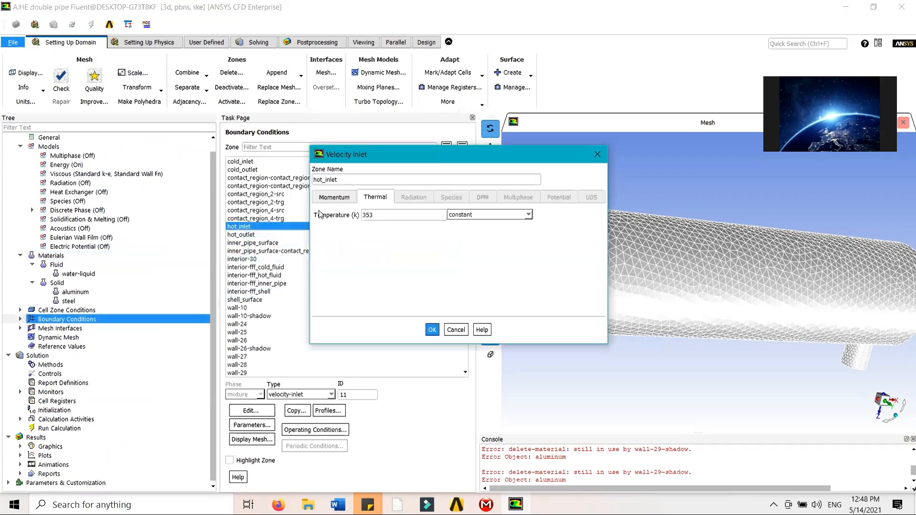
left_click(334, 197)
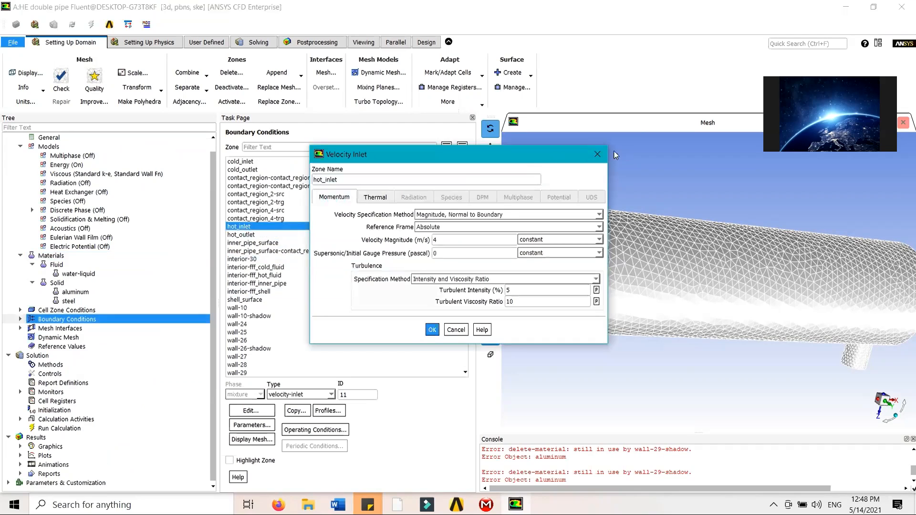
left_click(597, 155)
double_click(315, 162)
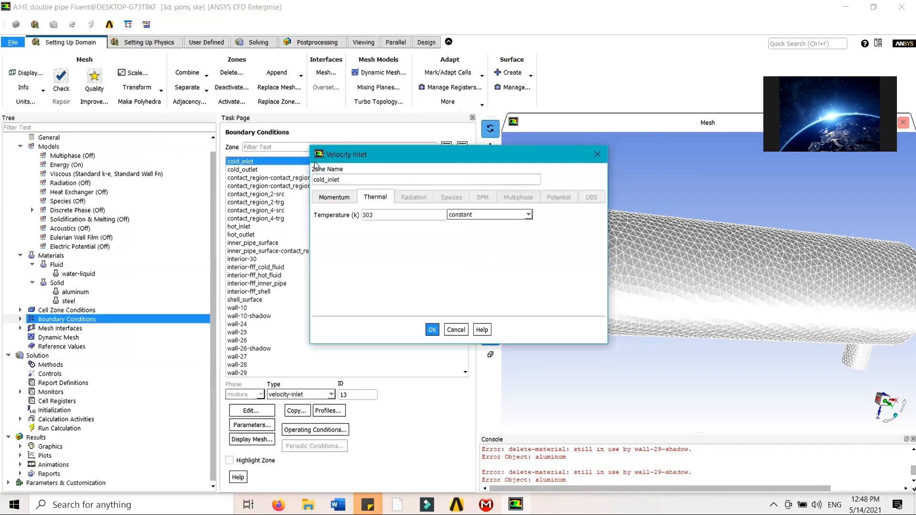
left_click(344, 200)
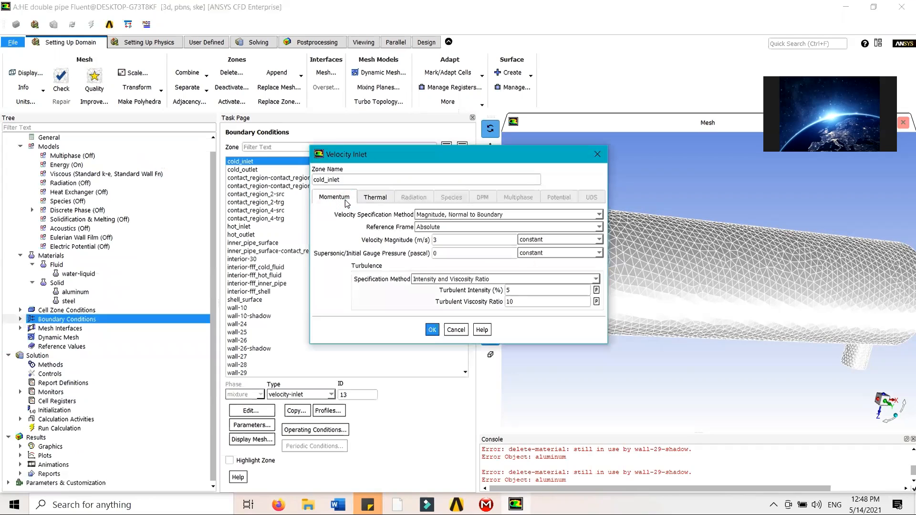
left_click(597, 154)
left_click(33, 347)
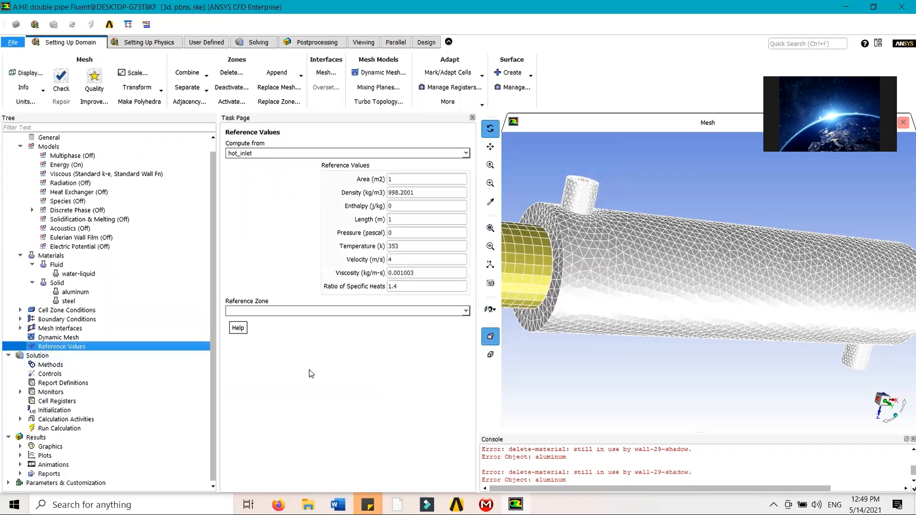
In the solution methods, set the Momentum and Energy spatial discretization to First Order Upwind.
left_click(159, 366)
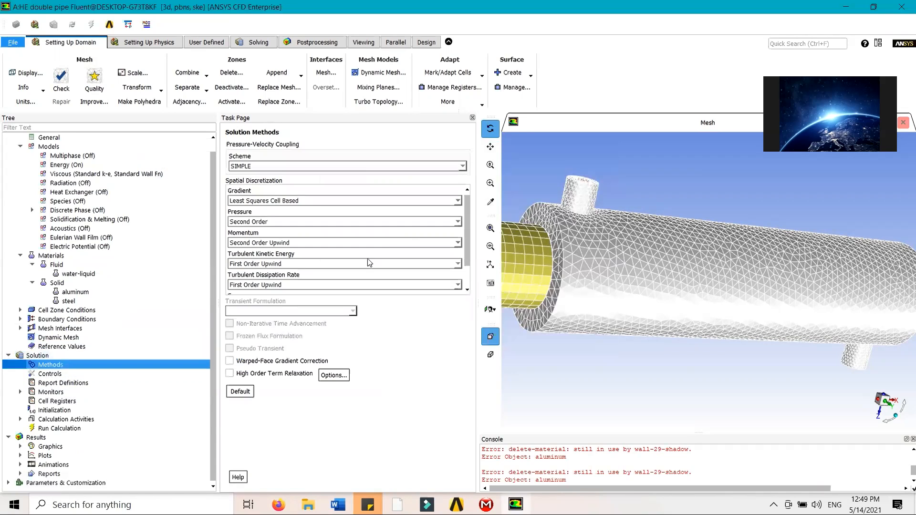
left_click(457, 244)
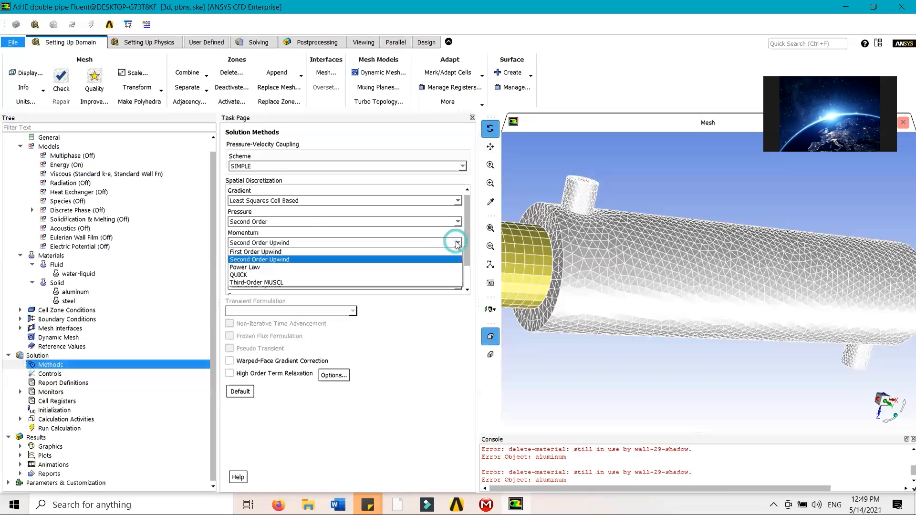
left_click(448, 253)
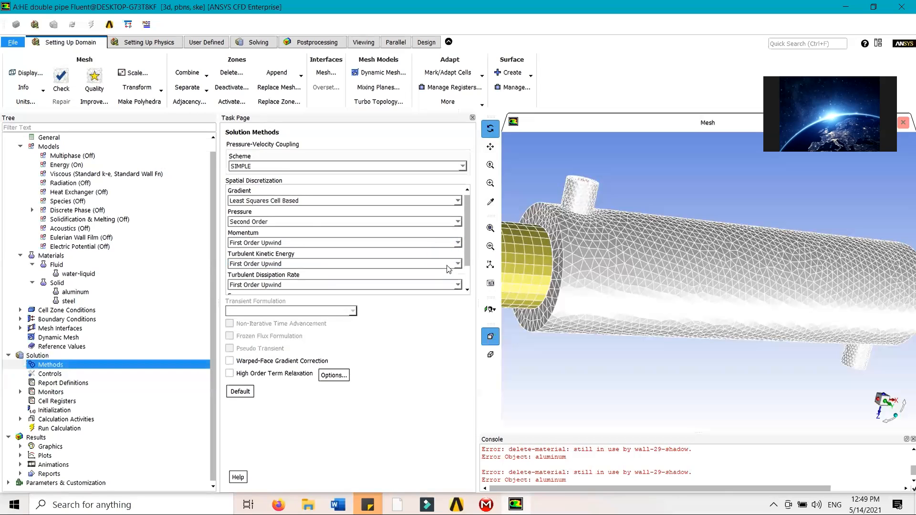
scroll(448, 268, "down", 2)
left_click(451, 278)
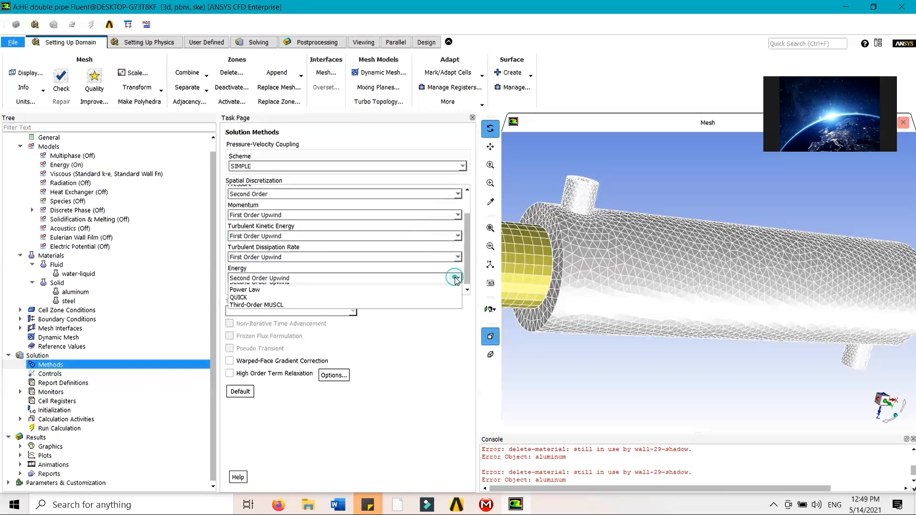
left_click(444, 288)
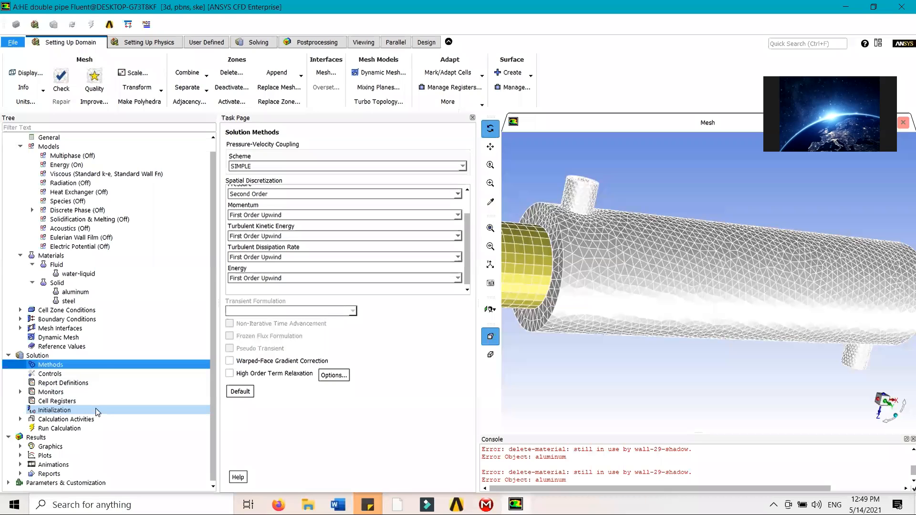
Set the energy equation's absolute convergence criterion to 1e-04 in the residual monitors and accept it.
double_click(97, 392)
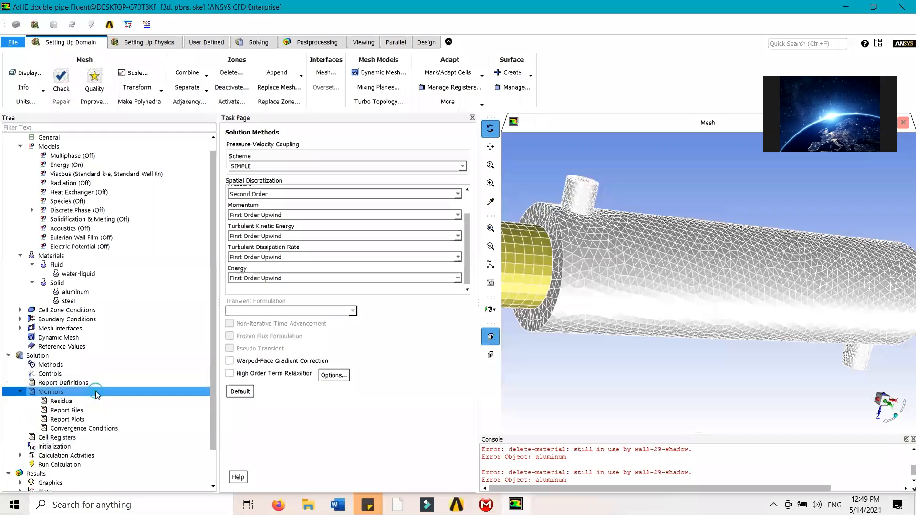
left_click(97, 401)
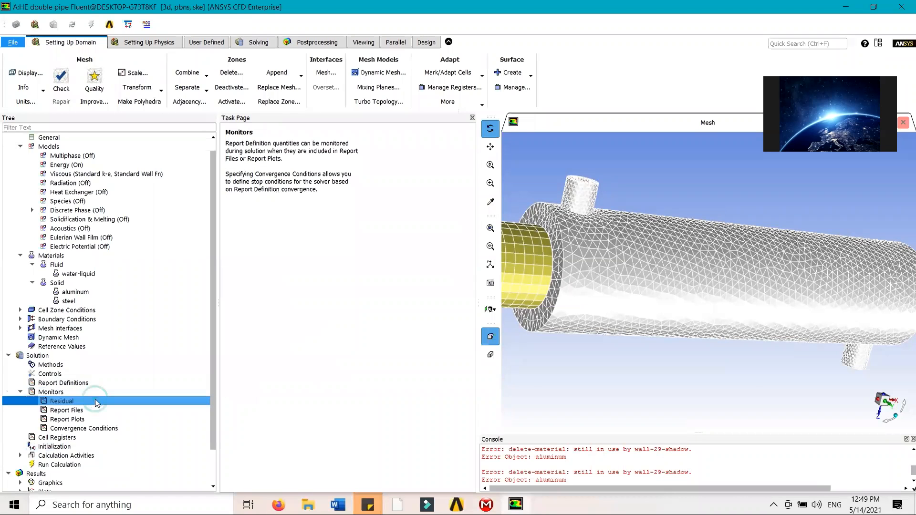
double_click(97, 401)
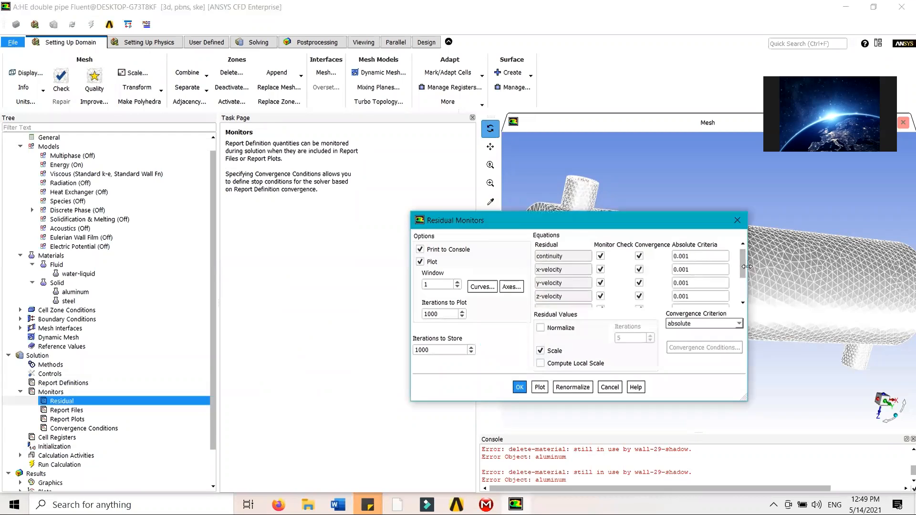
left_click_drag(739, 275, 746, 291)
left_click(714, 278)
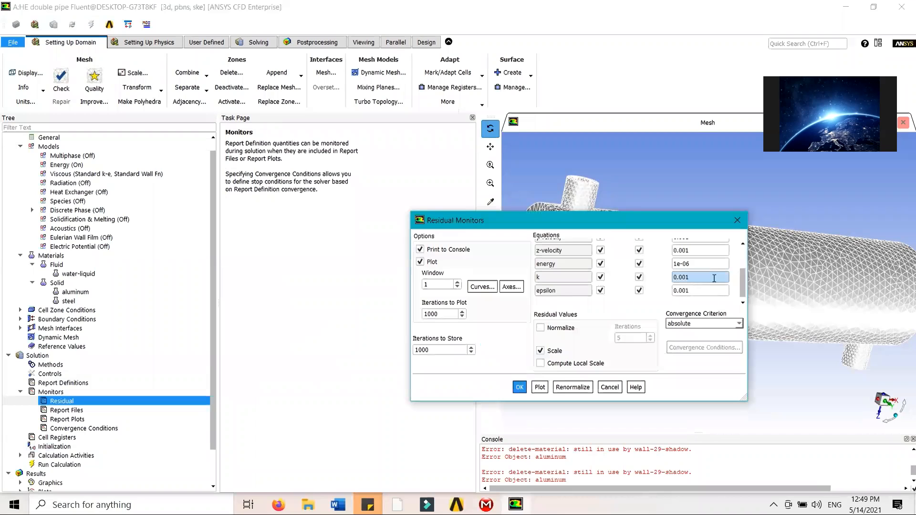
left_click(691, 264)
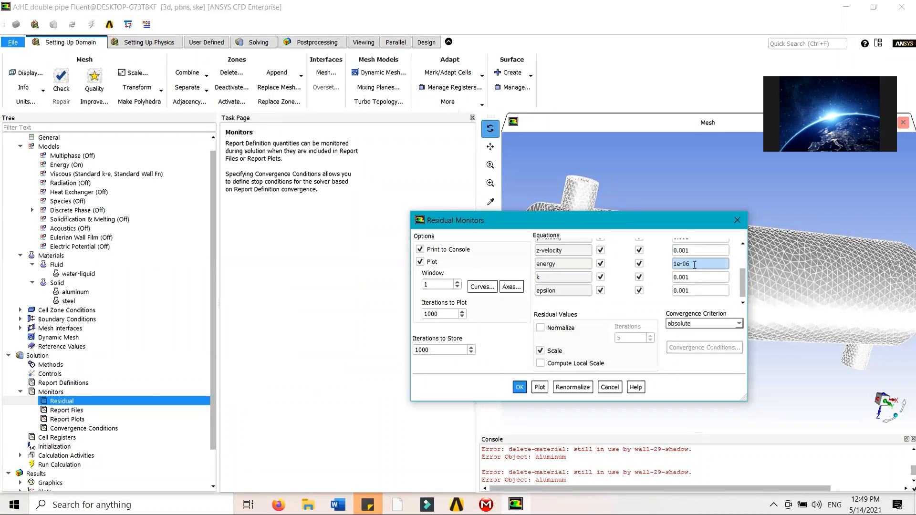
type("4")
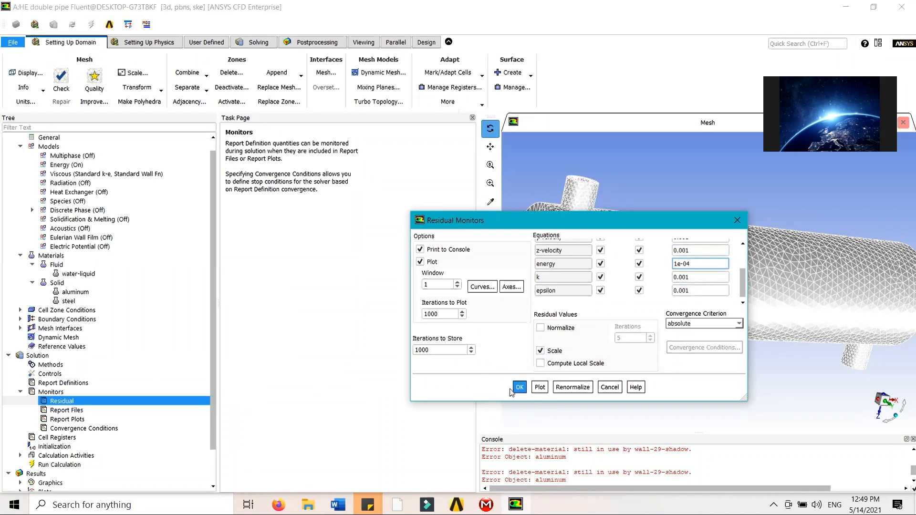
left_click(519, 386)
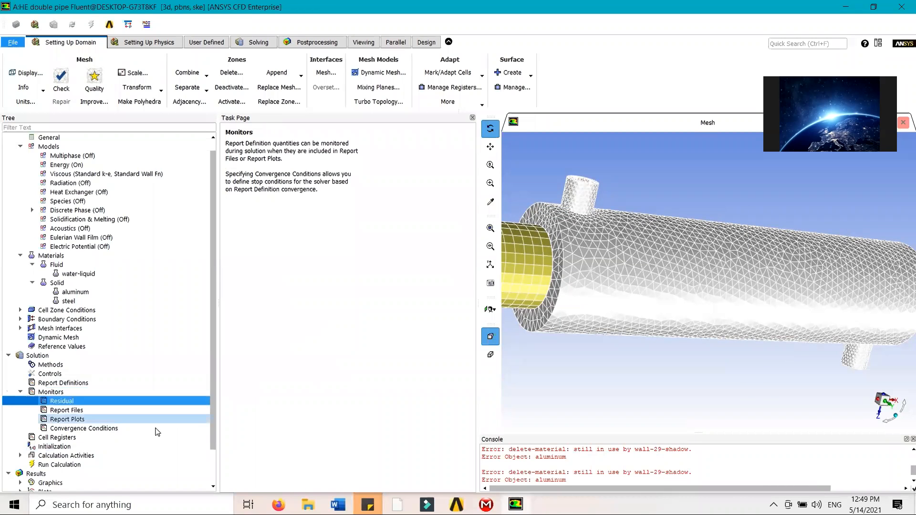
Initialize the solution with Hybrid Initialization and set the number of iterations to 200.
left_click(126, 446)
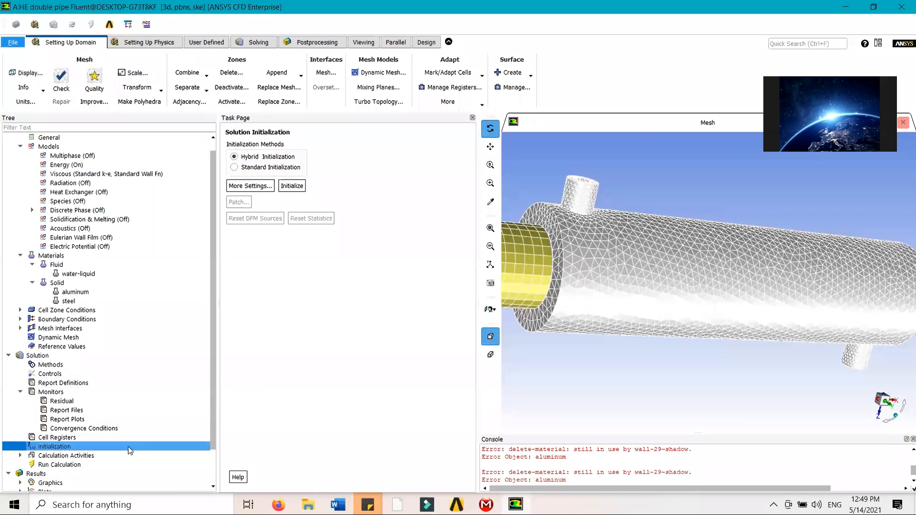
left_click(292, 185)
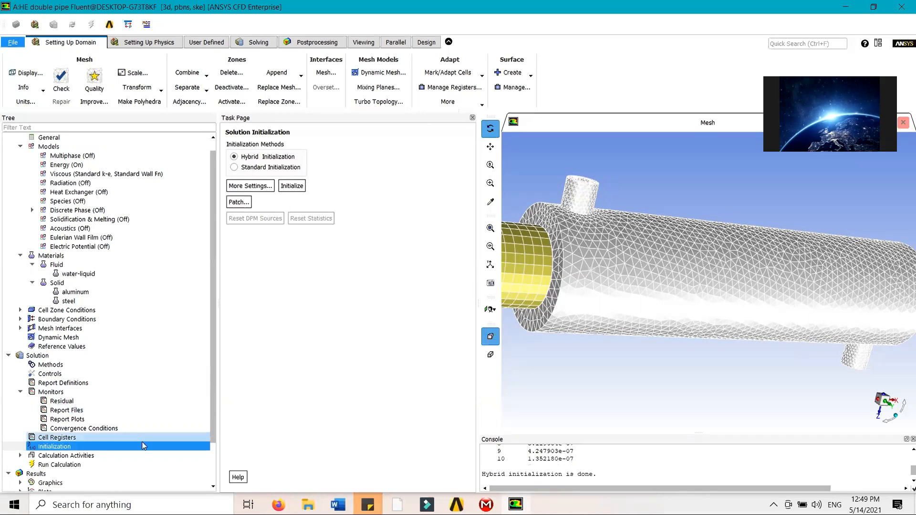
left_click(129, 466)
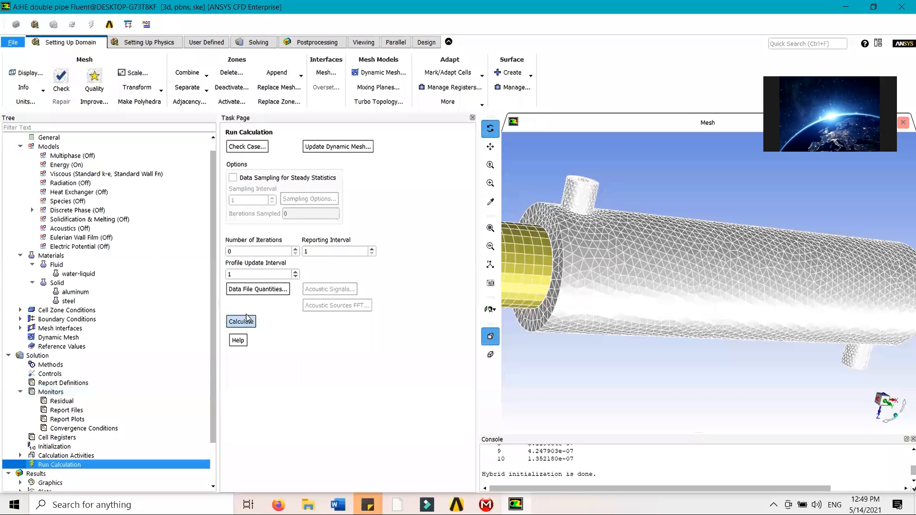
double_click(246, 251)
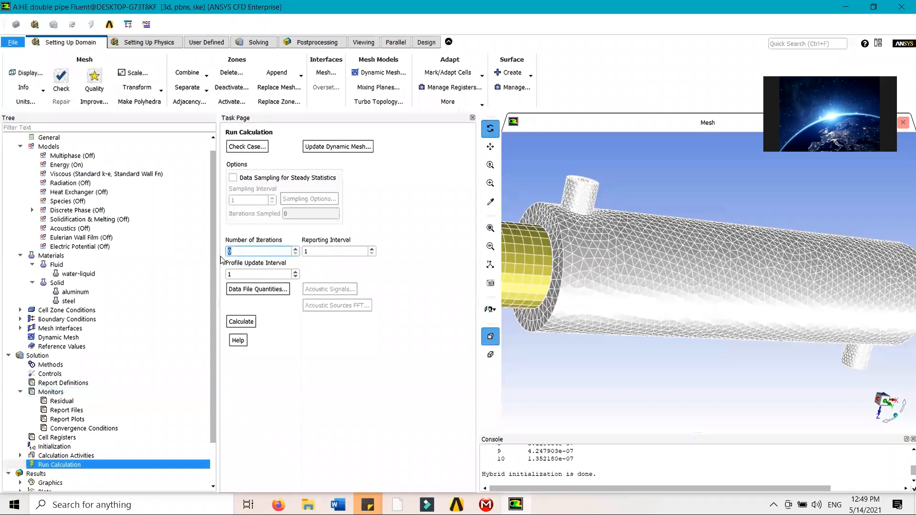
type("200")
Narrow the tree and task page panes to enlarge the graphics area, and start the calculation.
left_click_drag(480, 203, 340, 212)
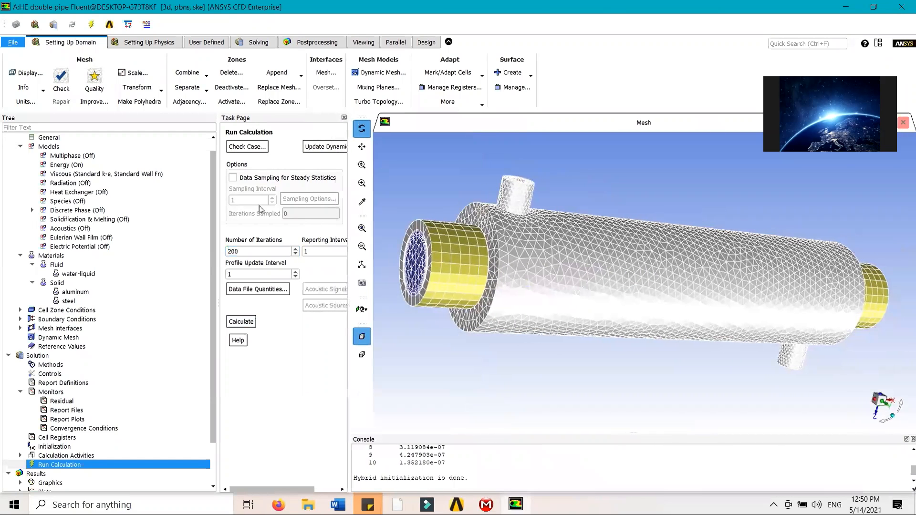
left_click_drag(214, 198, 133, 205)
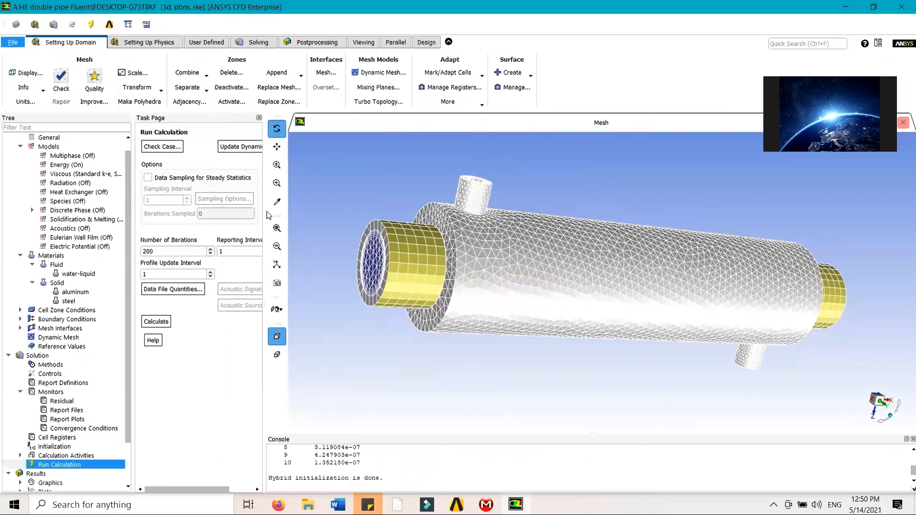
left_click_drag(265, 218, 284, 219)
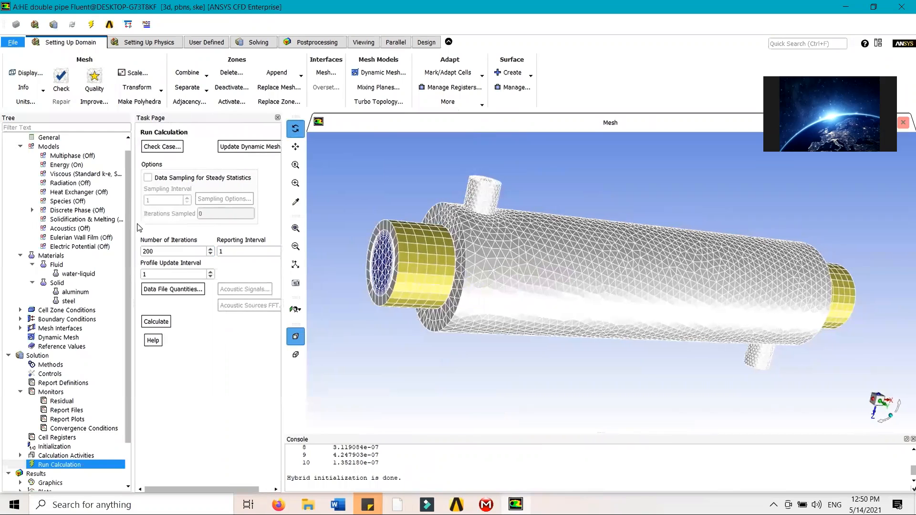
left_click(161, 321)
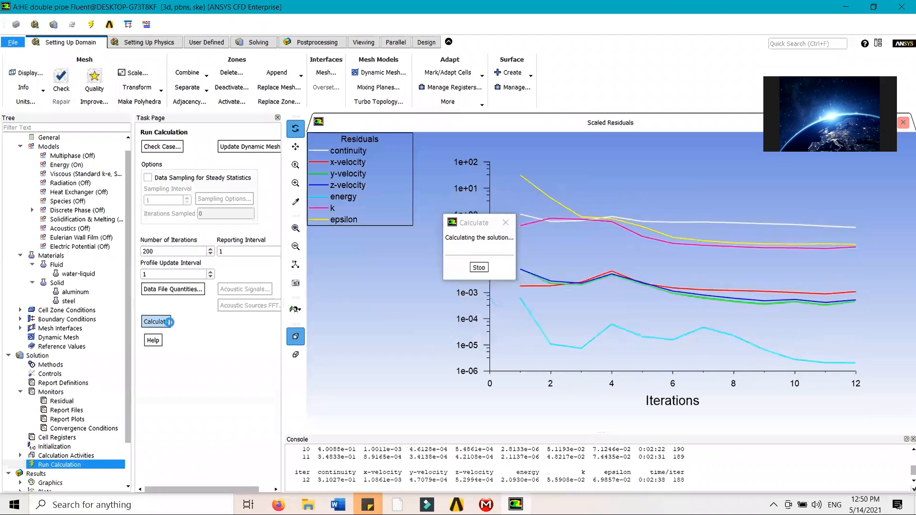
mouse_move(465, 377)
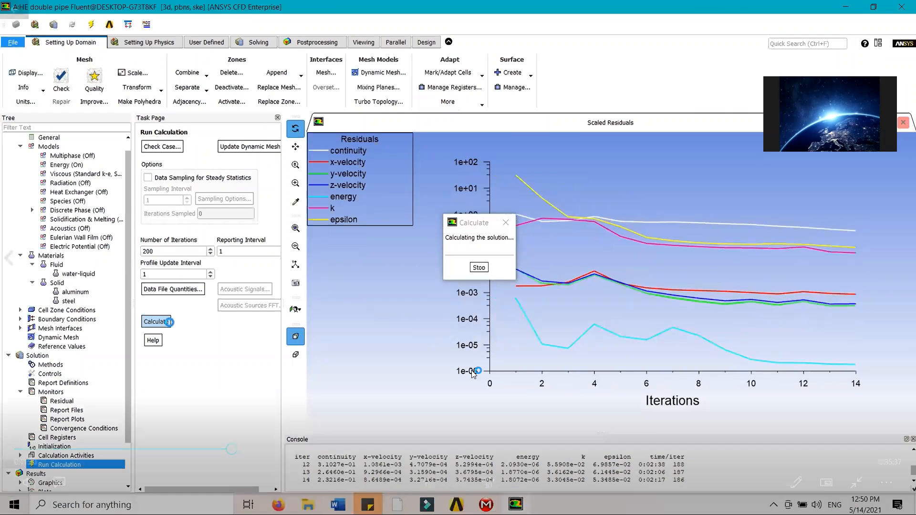
left_click(243, 450)
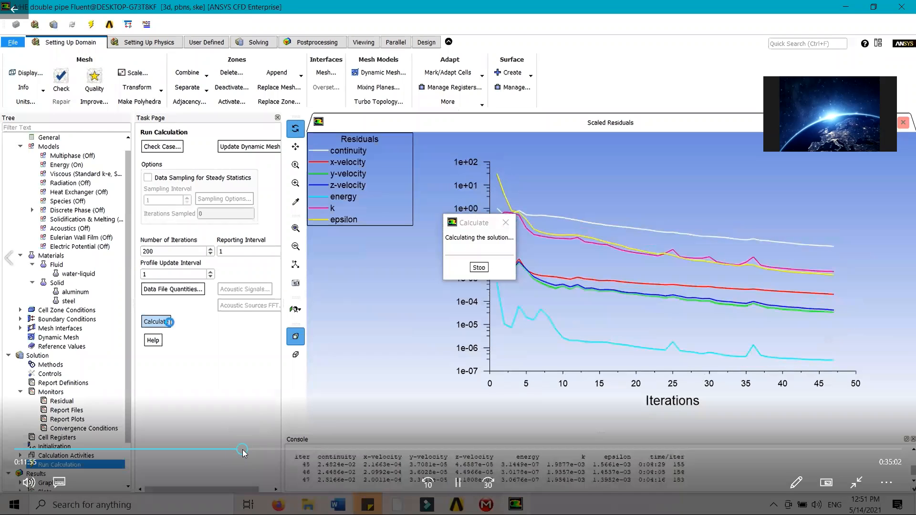
left_click(254, 450)
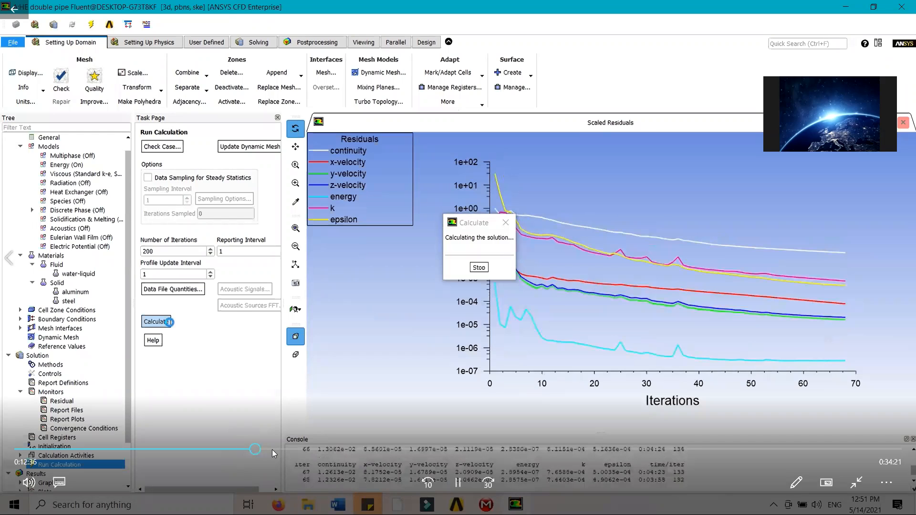
left_click(268, 450)
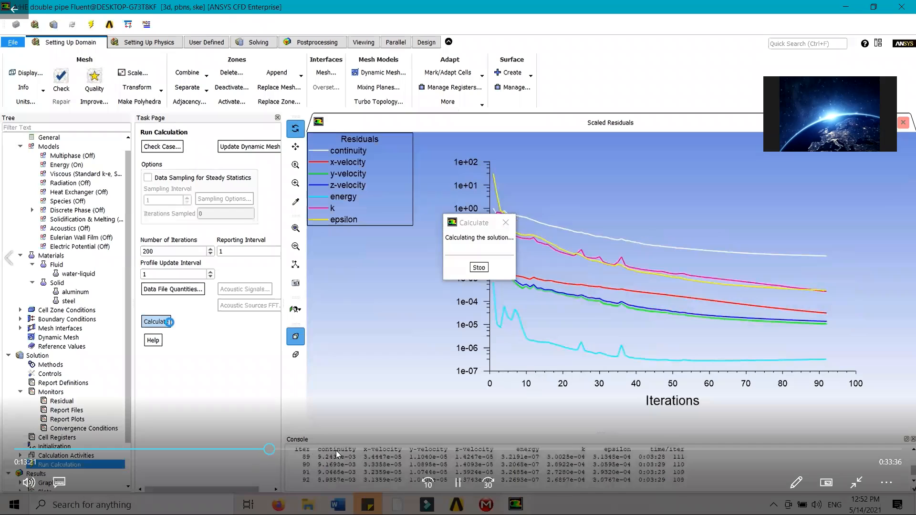
left_click(449, 446)
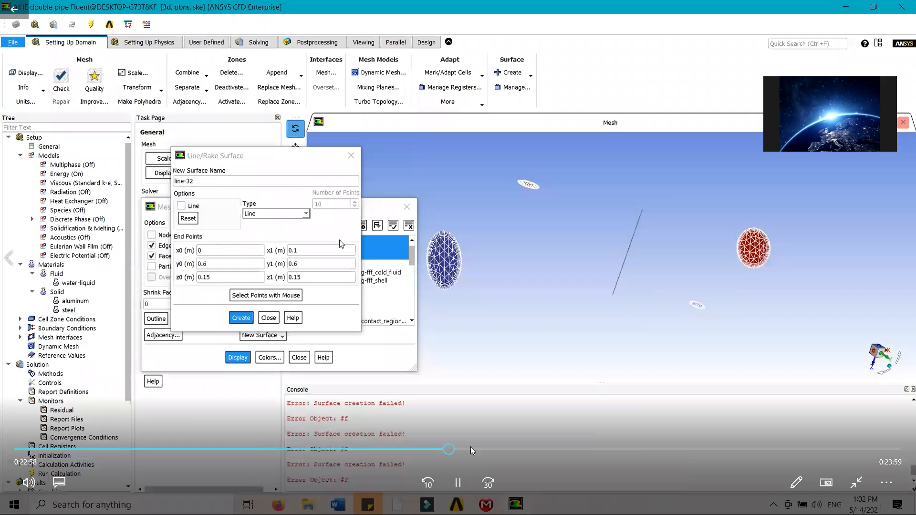
left_click(486, 450)
left_click(532, 450)
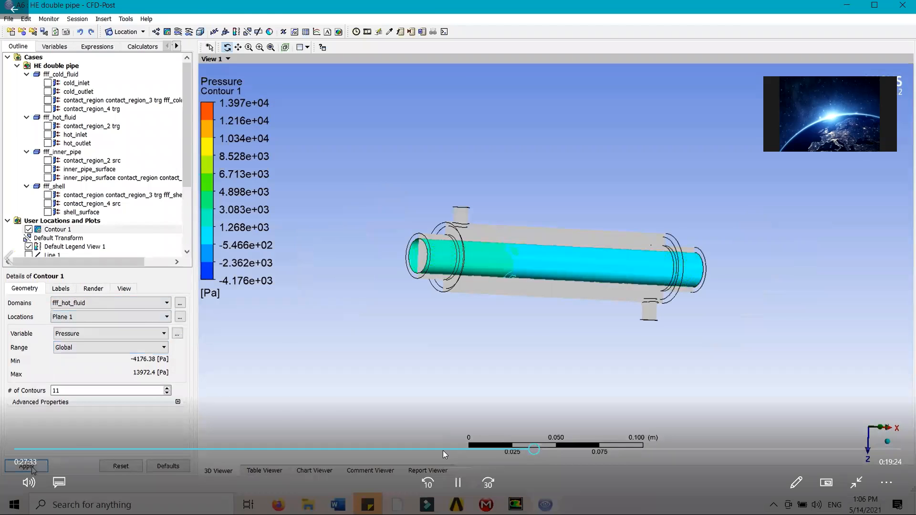
left_click(443, 450)
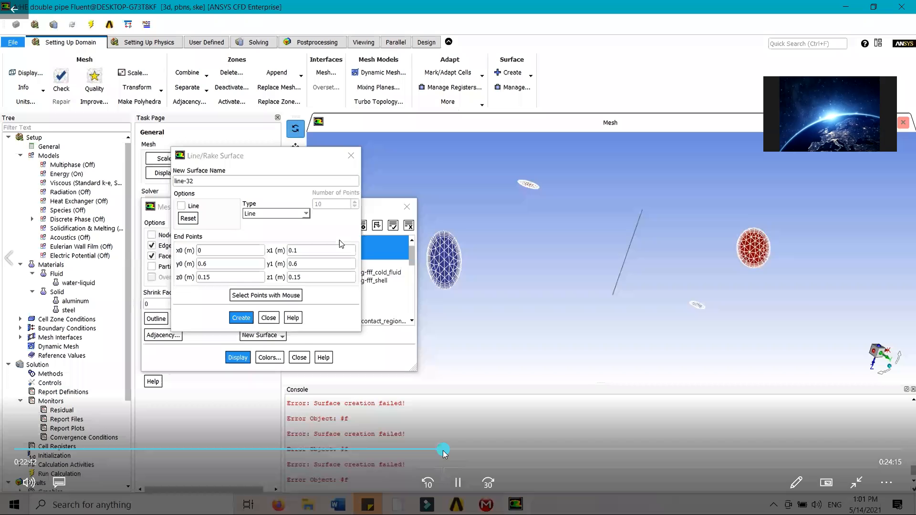
left_click(459, 451)
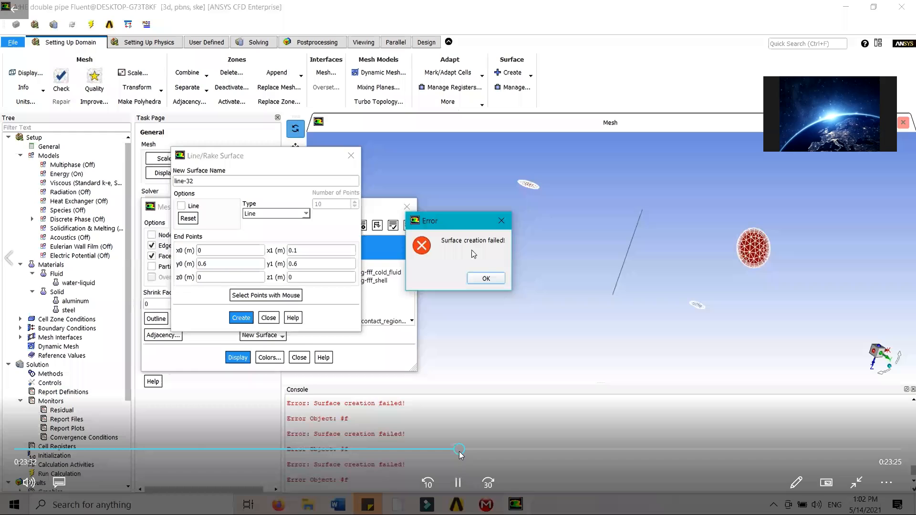
left_click(483, 448)
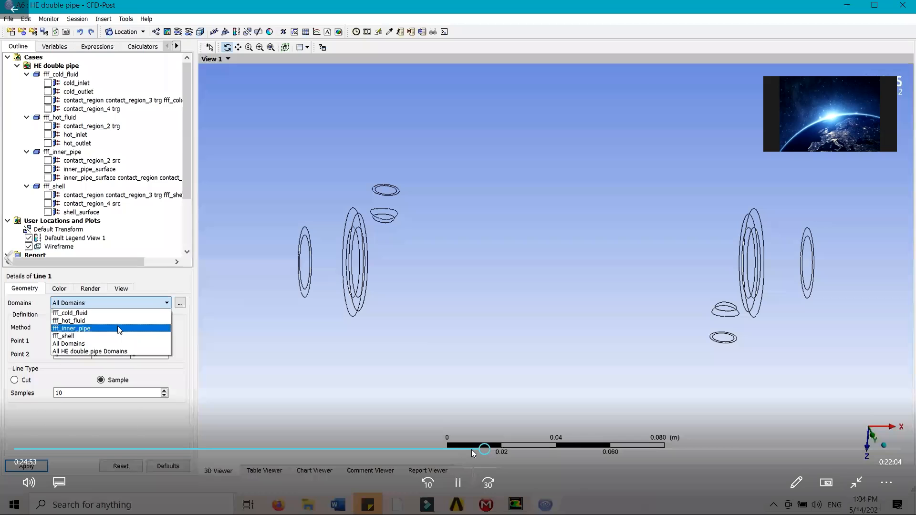
Skim the post-processing recording through the line and plane surface creation and the CFD-Post temperature contour setup.
left_click(472, 449)
left_click(465, 450)
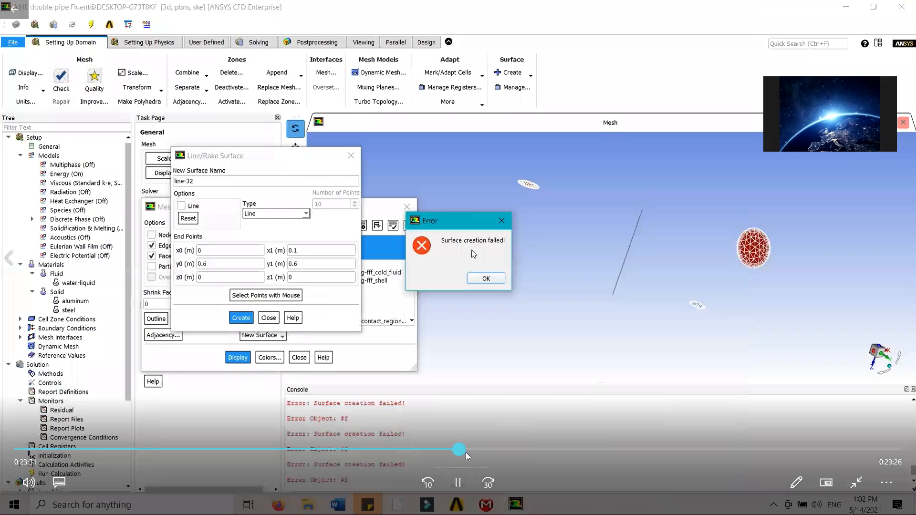
left_click(469, 456)
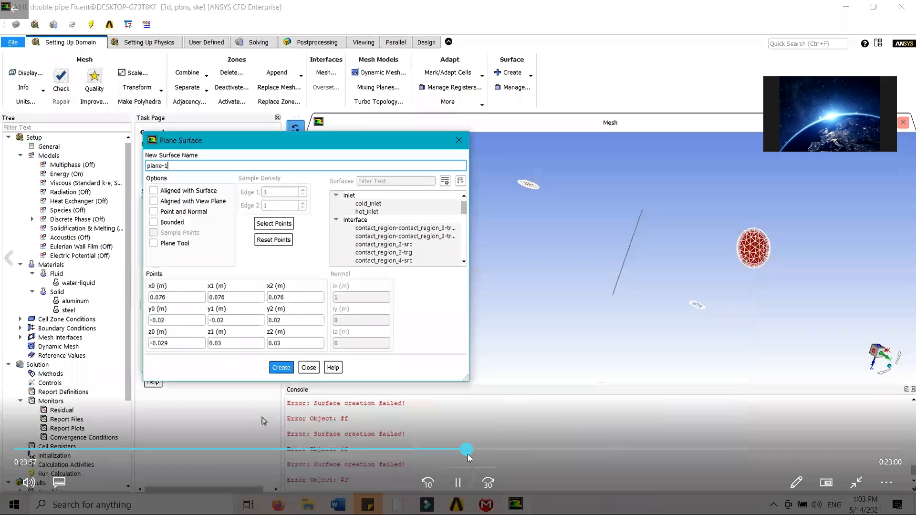
left_click(472, 457)
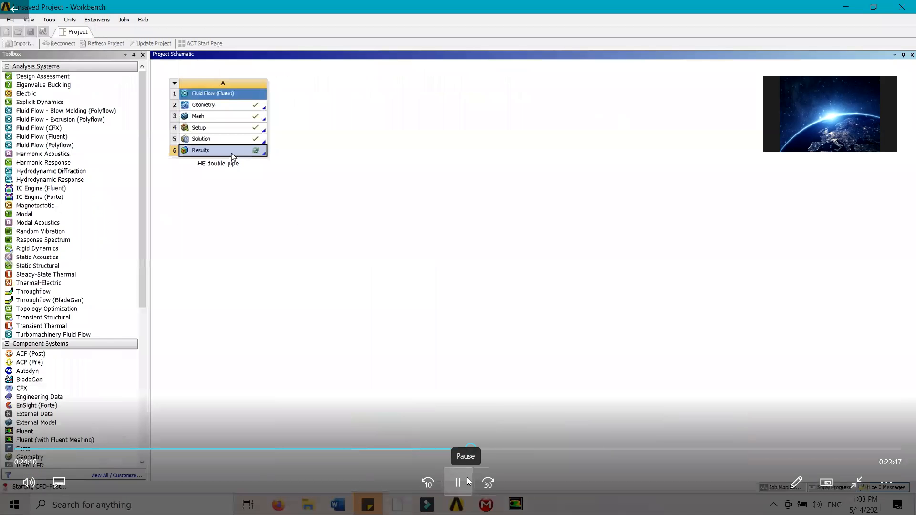
left_click(479, 449)
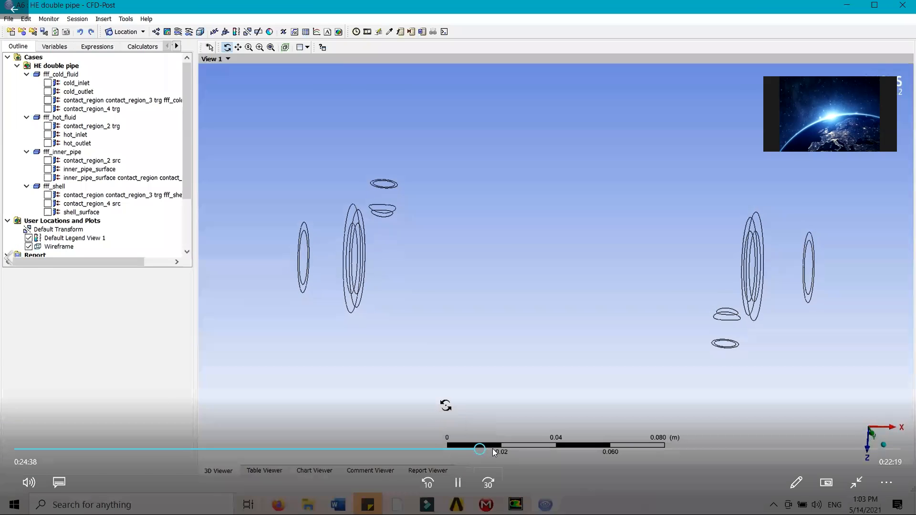
left_click(492, 448)
left_click(518, 448)
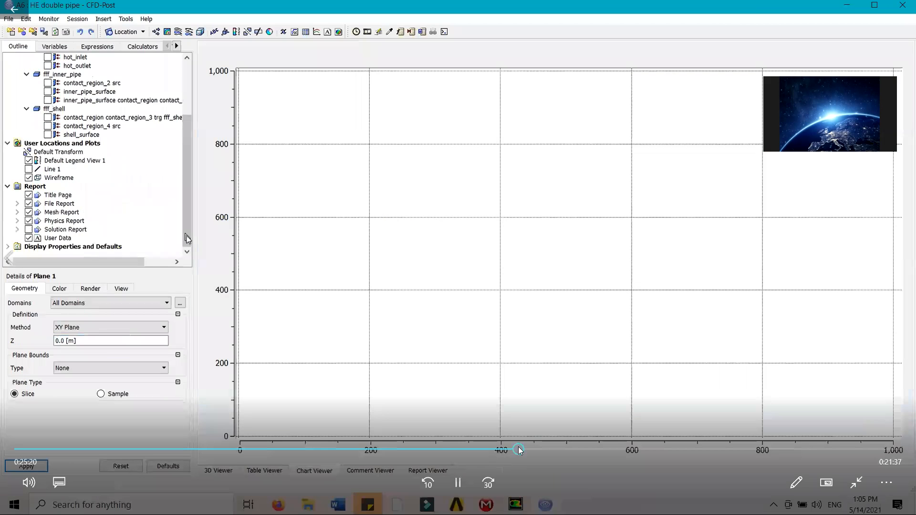
left_click(535, 448)
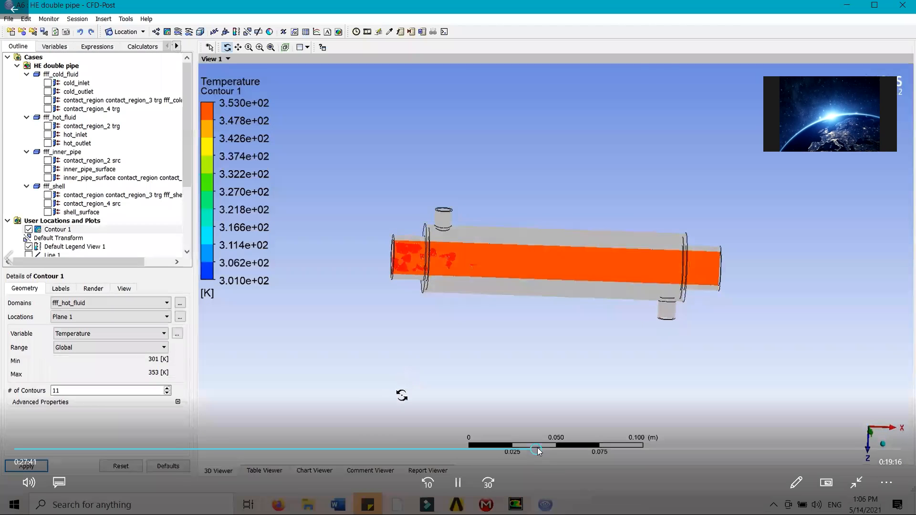
Skip ahead in the recording past the plane-2 surface creation and mesh display to the running calculation.
left_click(565, 449)
left_click_drag(590, 450, 615, 449)
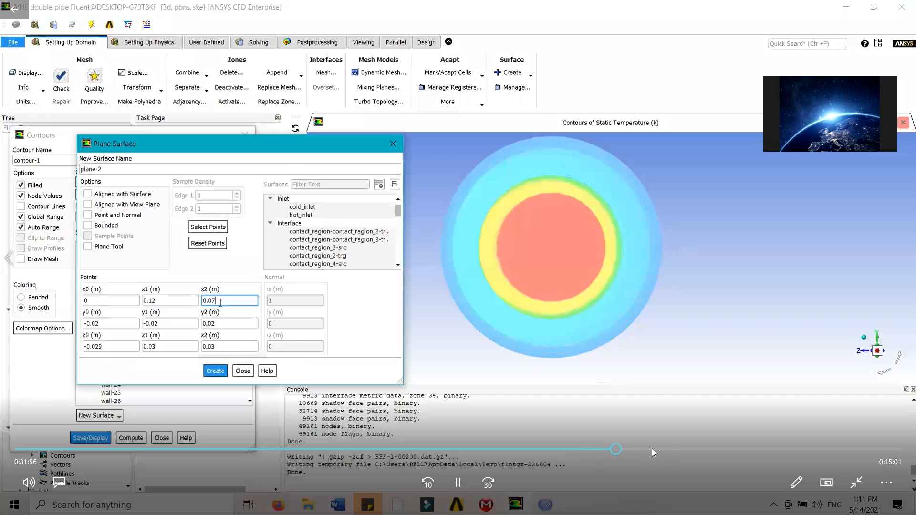
left_click(651, 449)
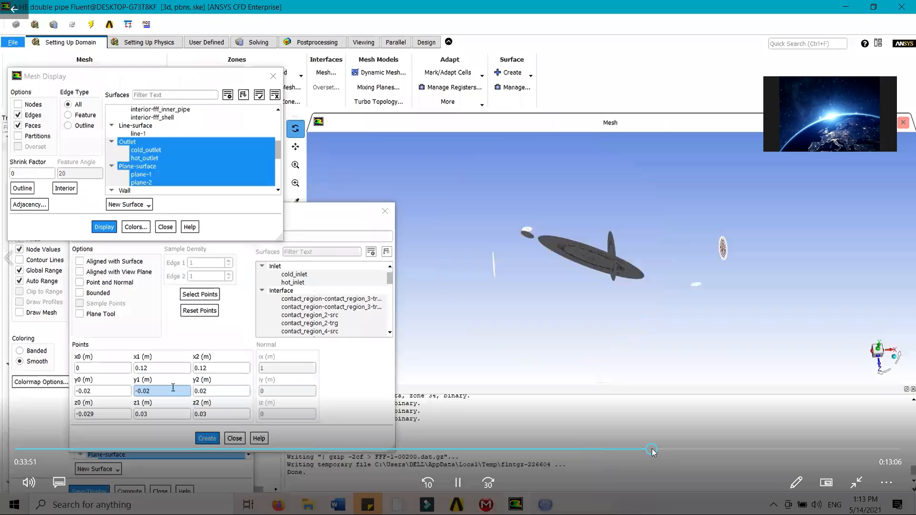
left_click(674, 449)
left_click(697, 450)
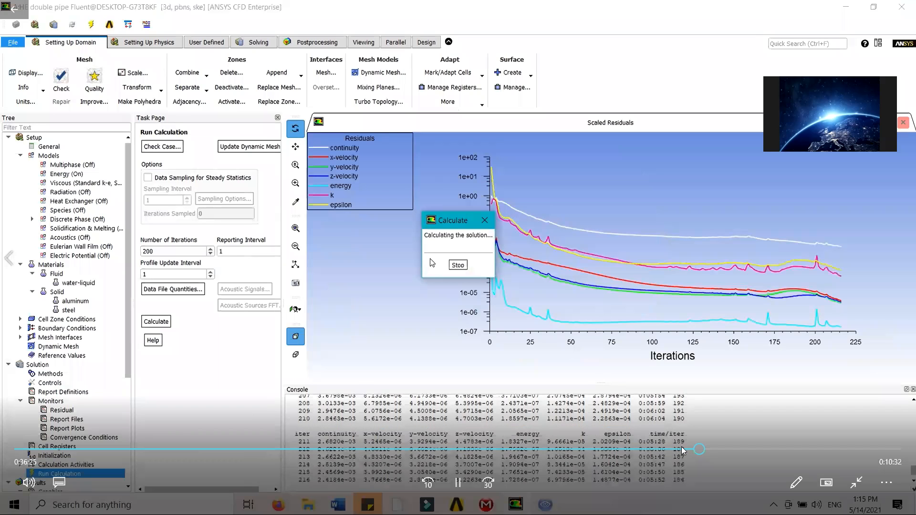
left_click(682, 450)
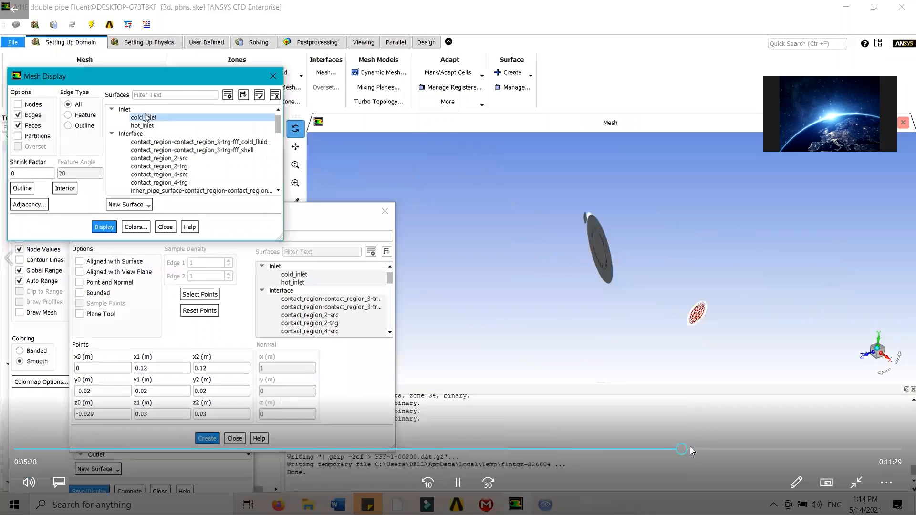
left_click(691, 449)
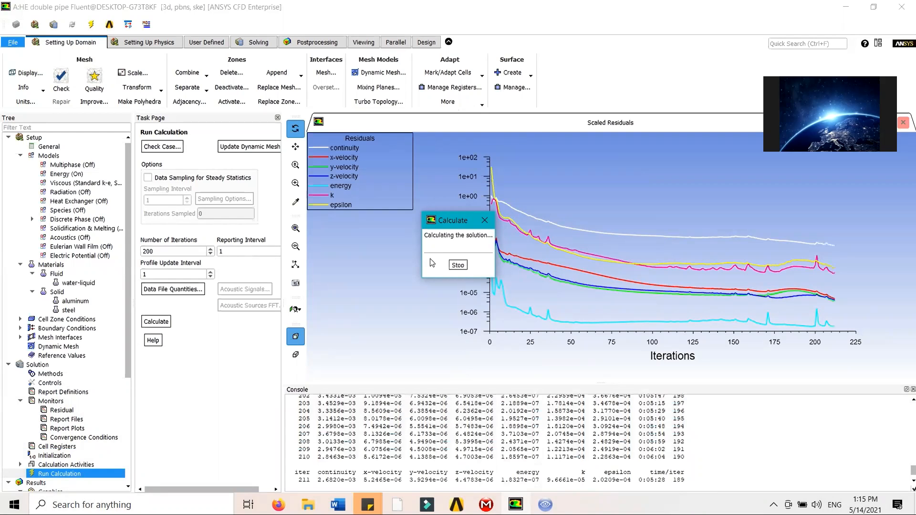
Advance the recording through the residual iterations to the end of the calculation.
mouse_move(685, 421)
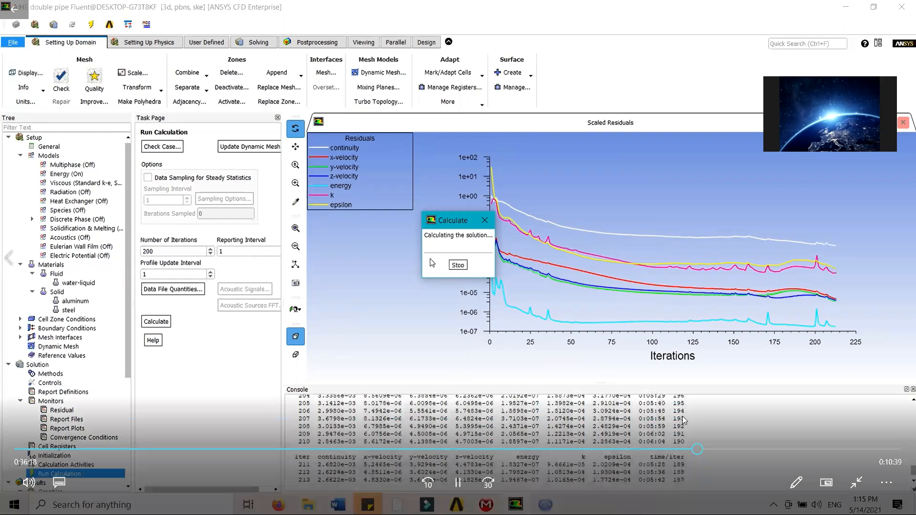
left_click(710, 450)
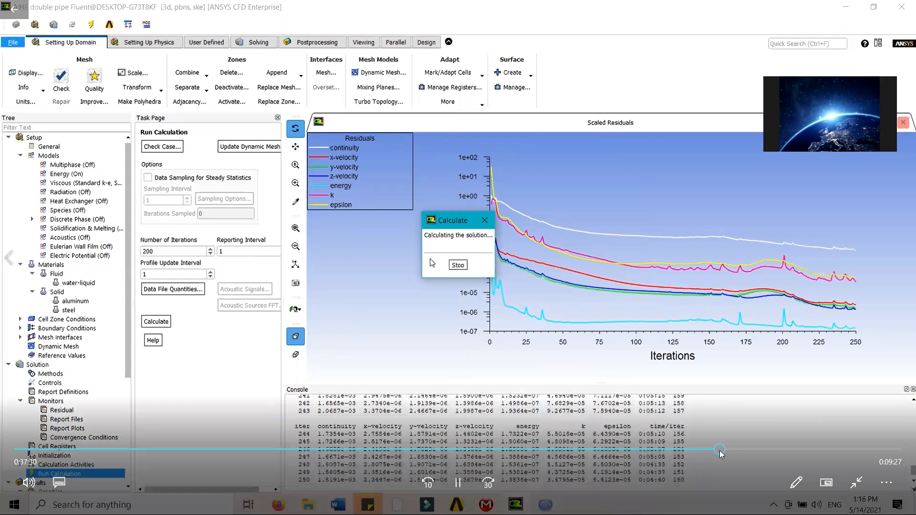
left_click(733, 451)
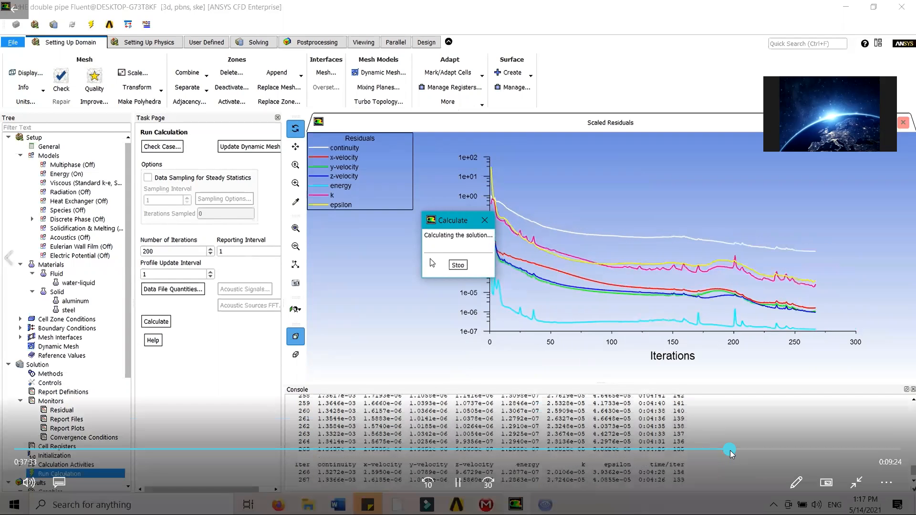
left_click(740, 450)
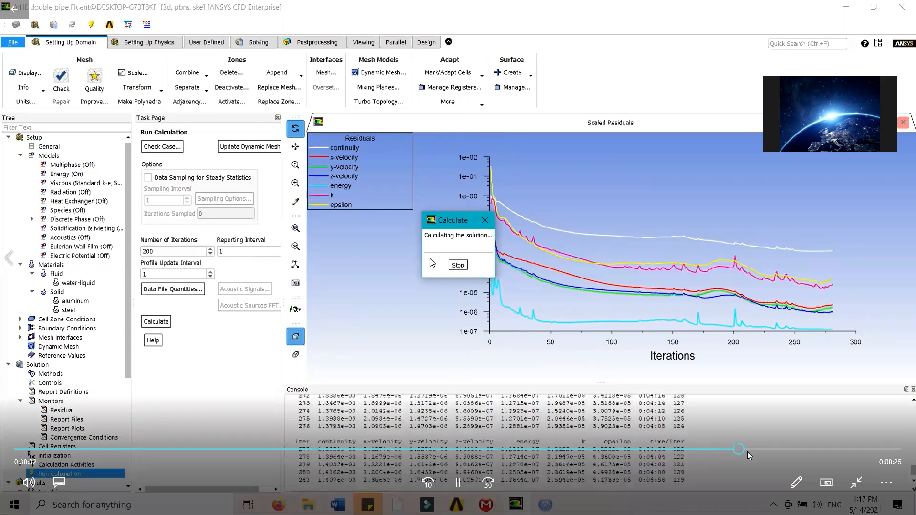
left_click(761, 450)
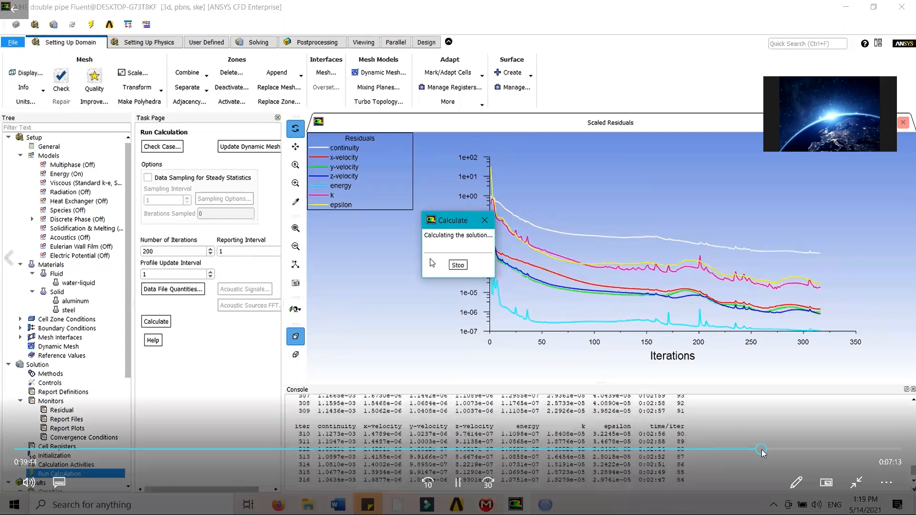
left_click(771, 450)
left_click(762, 450)
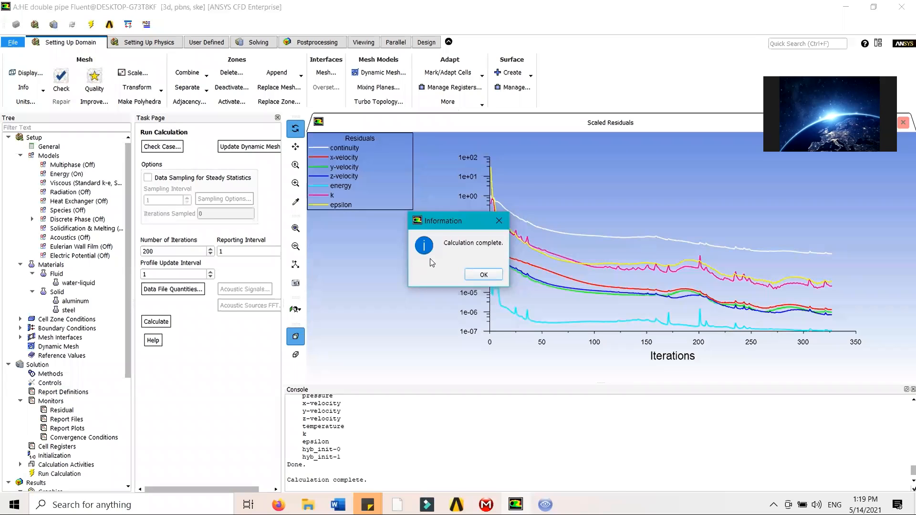
Advance the recording to the Surface Integrals report of facet-average static temperature at the inlets and outlets, and pause it there.
mouse_move(733, 458)
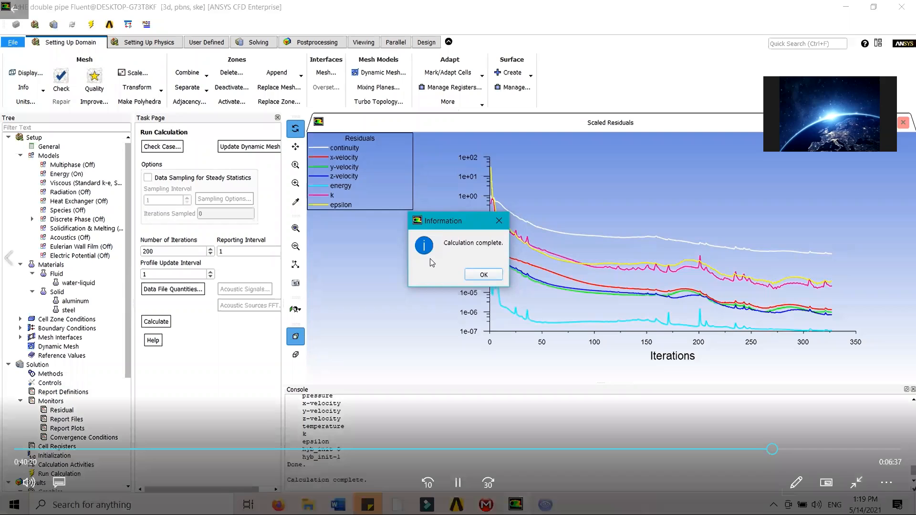
left_click(781, 450)
left_click(795, 450)
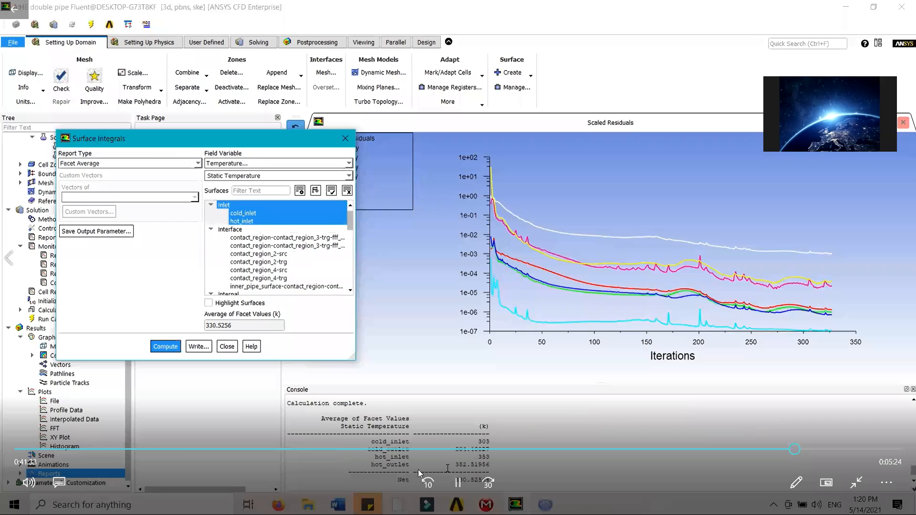
left_click(458, 483)
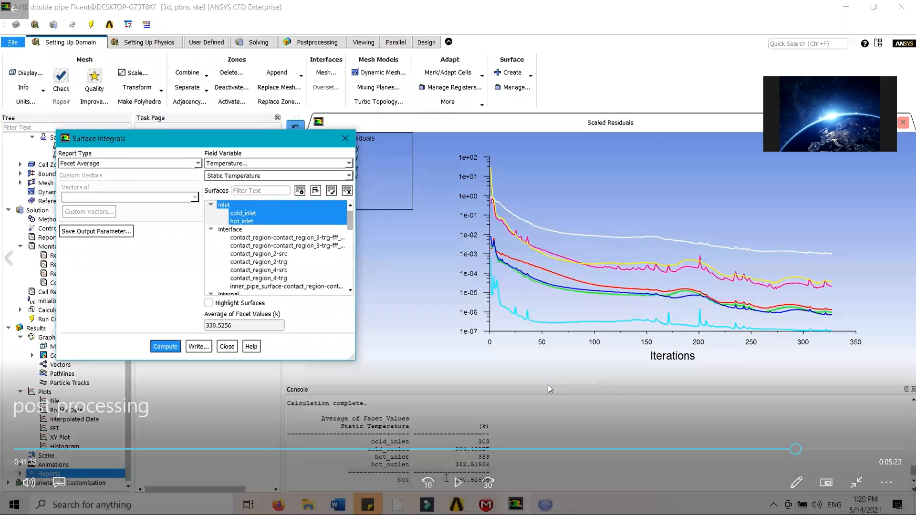
double_click(548, 384)
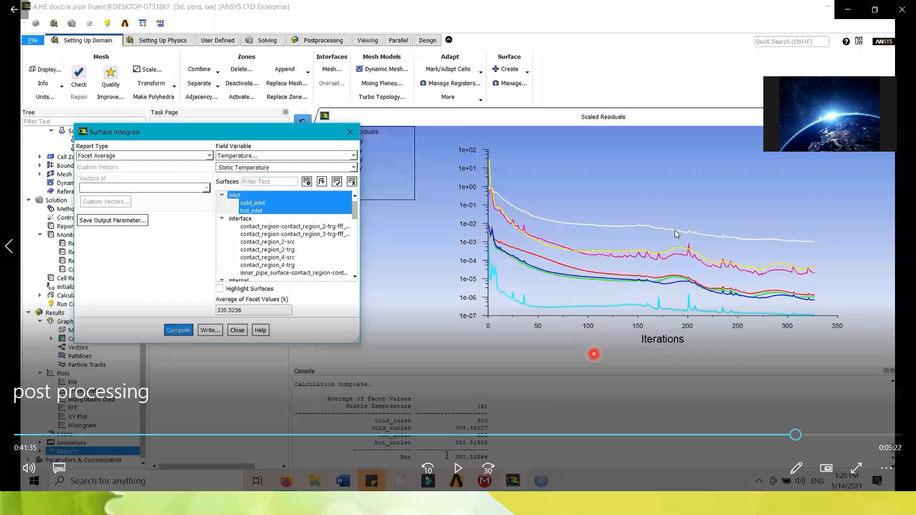
left_click(875, 10)
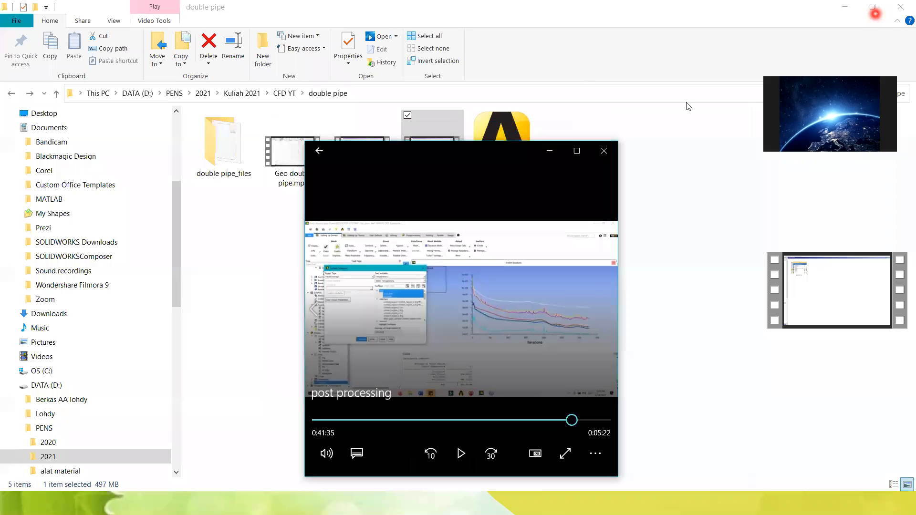
left_click(576, 150)
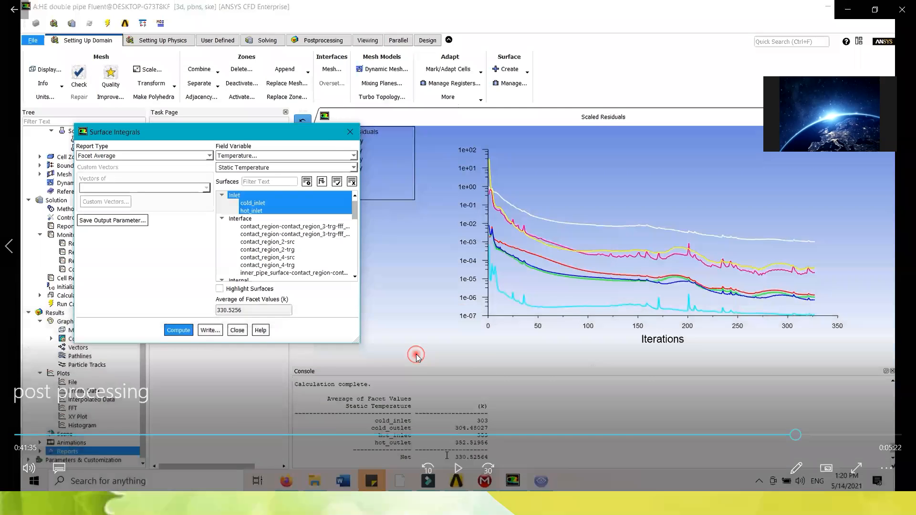
double_click(416, 354)
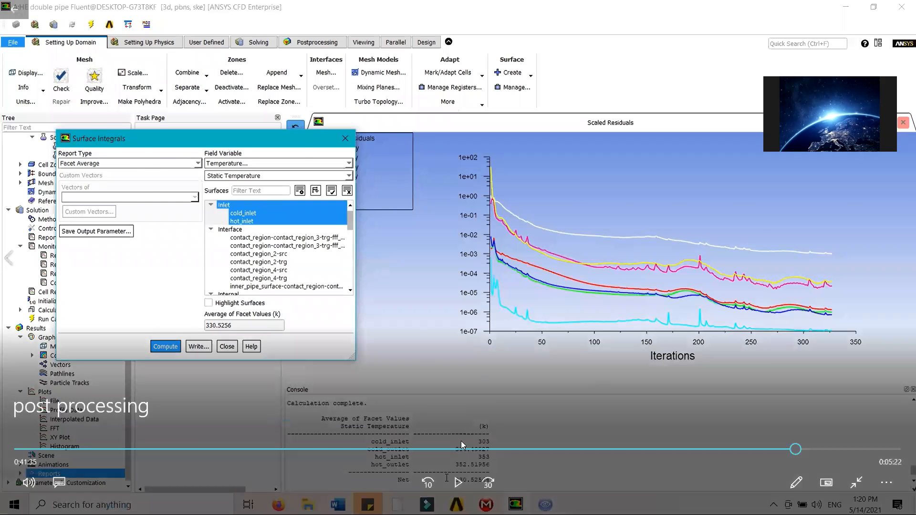
Move the paused recording back and then through the calculation to the converged solution's residual plot and console output.
left_click(461, 443)
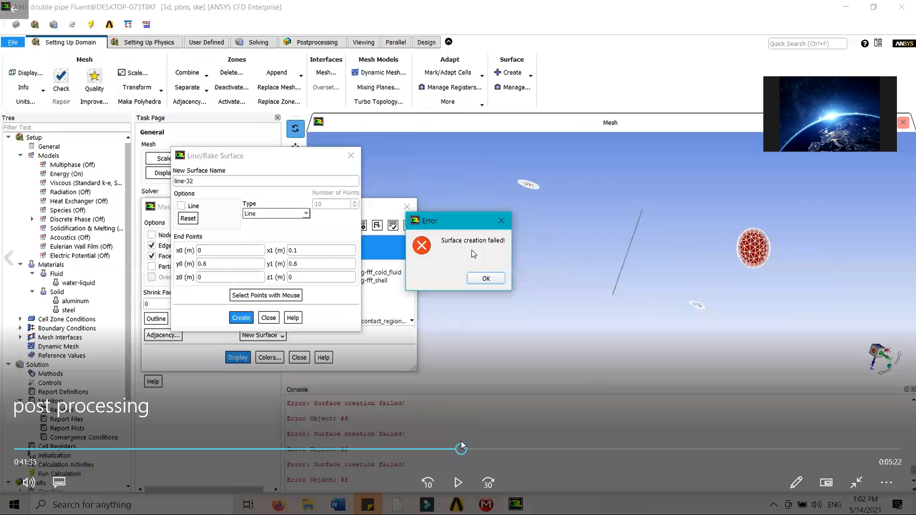
left_click(701, 449)
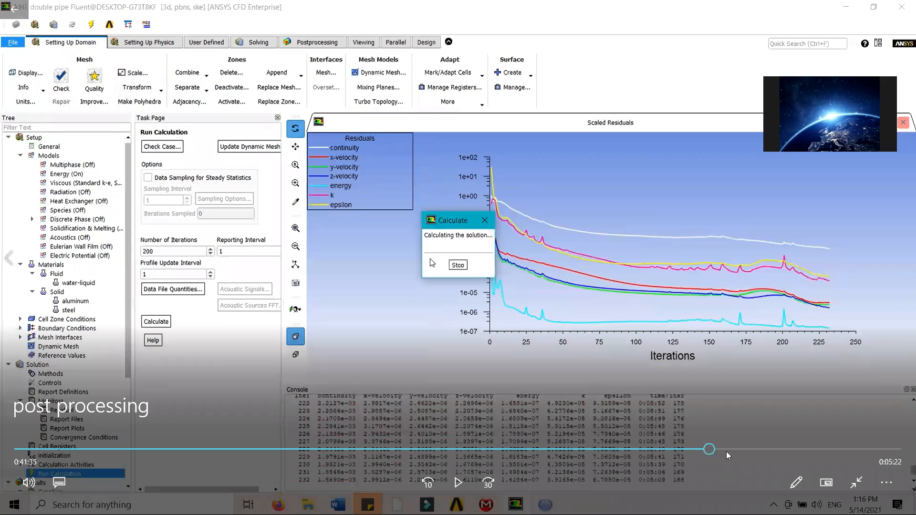
left_click(736, 450)
left_click_drag(737, 454, 787, 453)
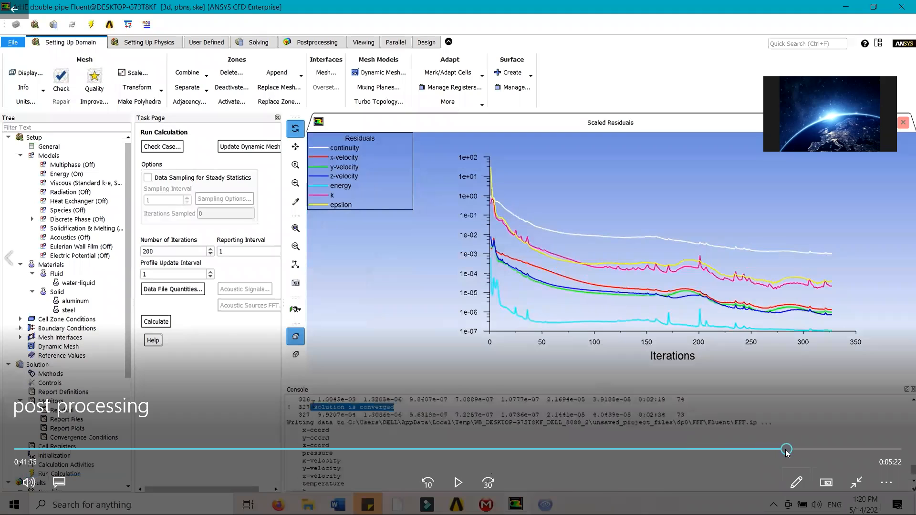
Preview the temperature contour section of the paused recording and return to the Surface Integrals results.
left_click(805, 449)
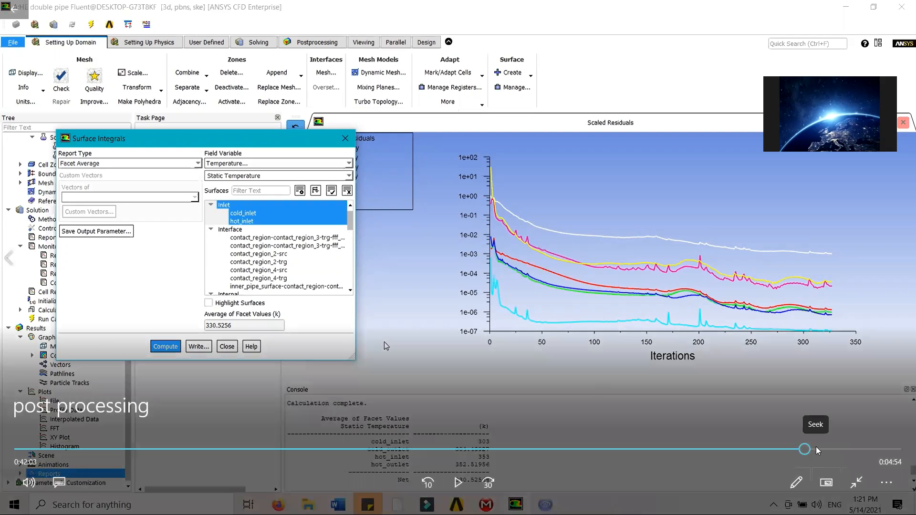
left_click(818, 450)
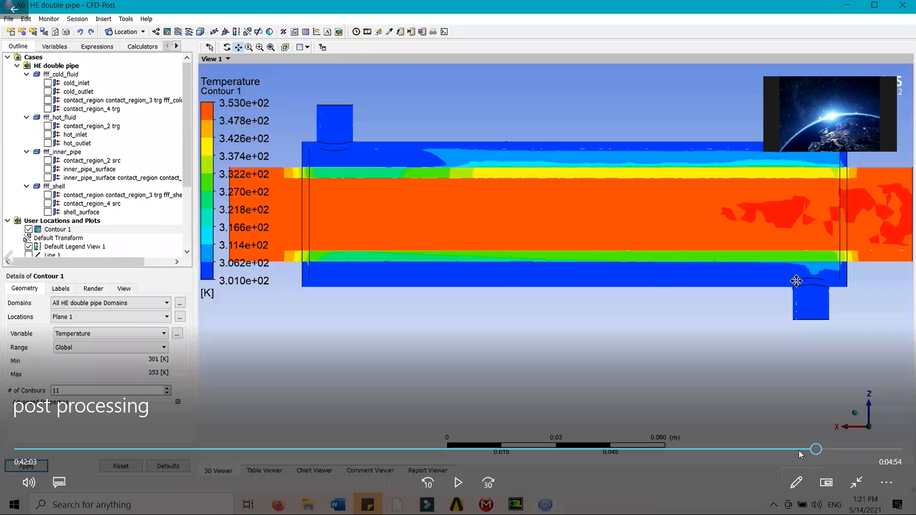
left_click(798, 450)
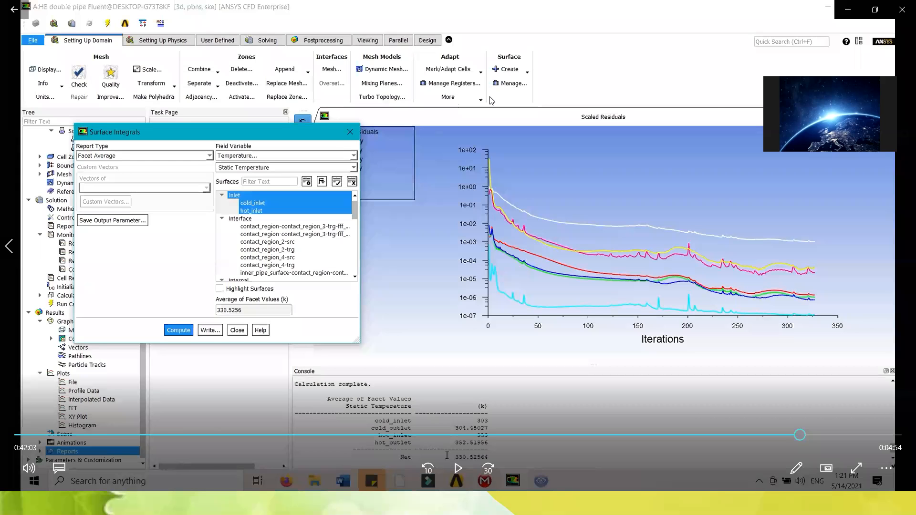
Restore and maximize the player window again, and resume the recording from the Surface Integrals results.
left_click(875, 10)
left_click(581, 152)
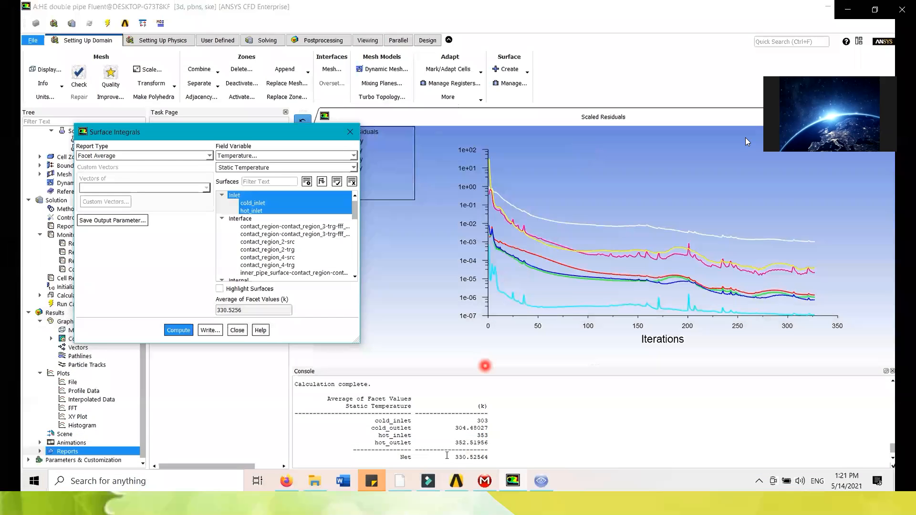
key("space")
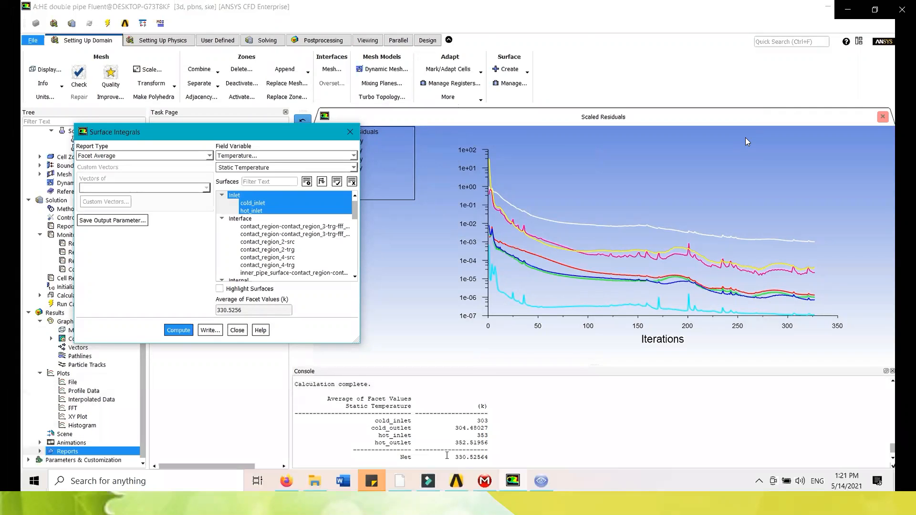
left_click(460, 470)
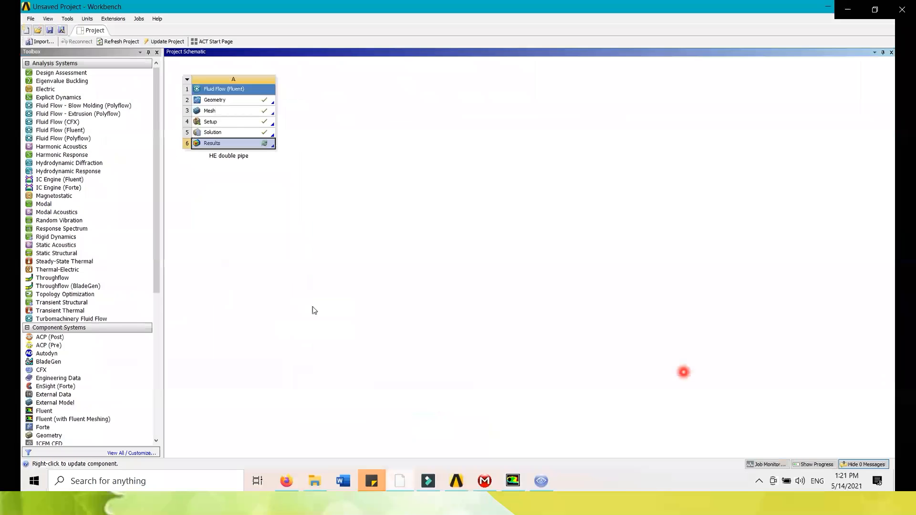
Open the Results cell of the HE double pipe system in CFD-Post and accept refreshing with the new upstream data.
double_click(264, 144)
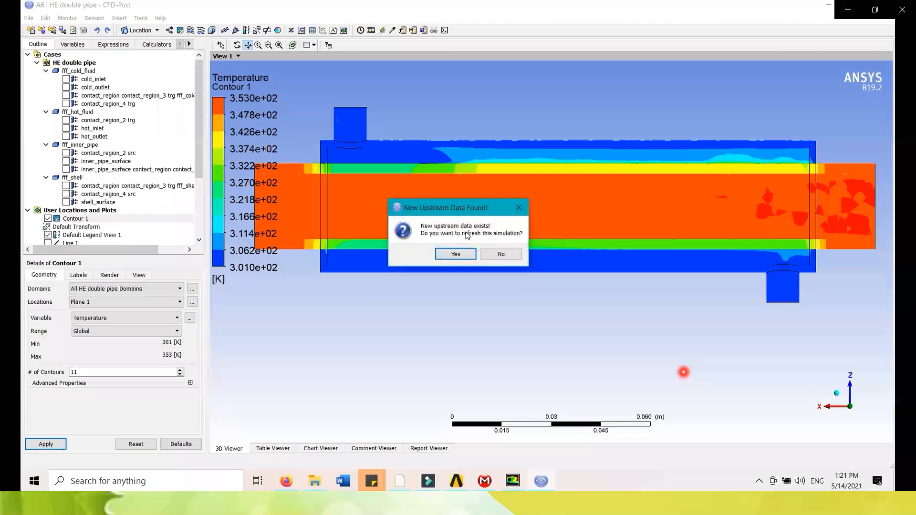
left_click(455, 253)
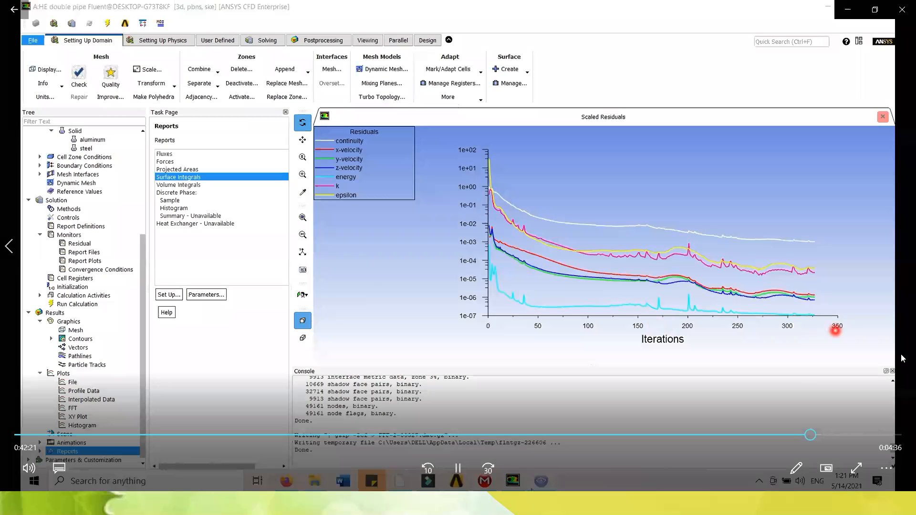
Seek the recording past the surface integral temperatures to the final contour-2 preview, and return to the part before the Line/Rake Surface dialog.
left_click(830, 435)
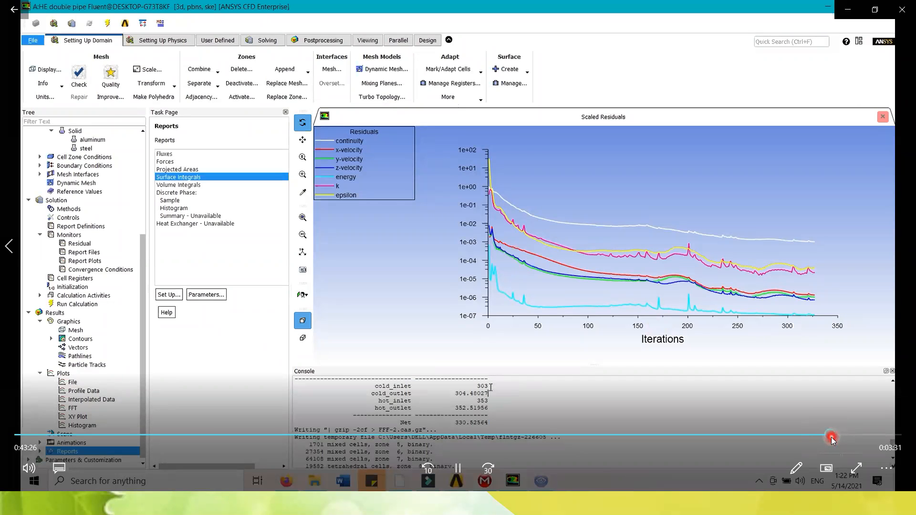
left_click_drag(831, 438, 885, 436)
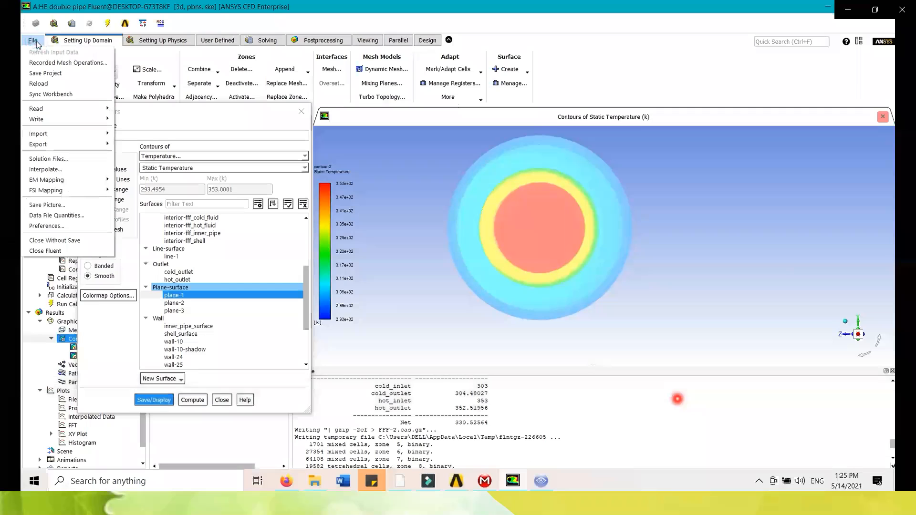
mouse_move(822, 428)
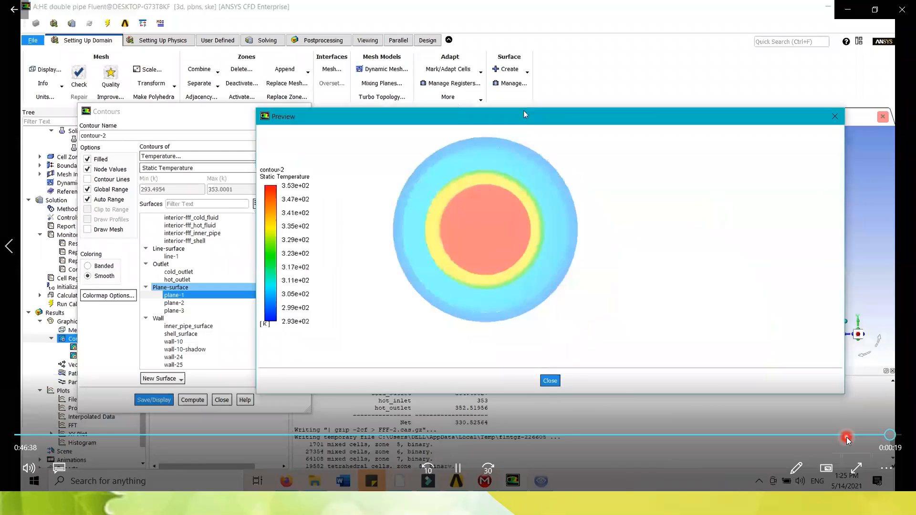
left_click(843, 438)
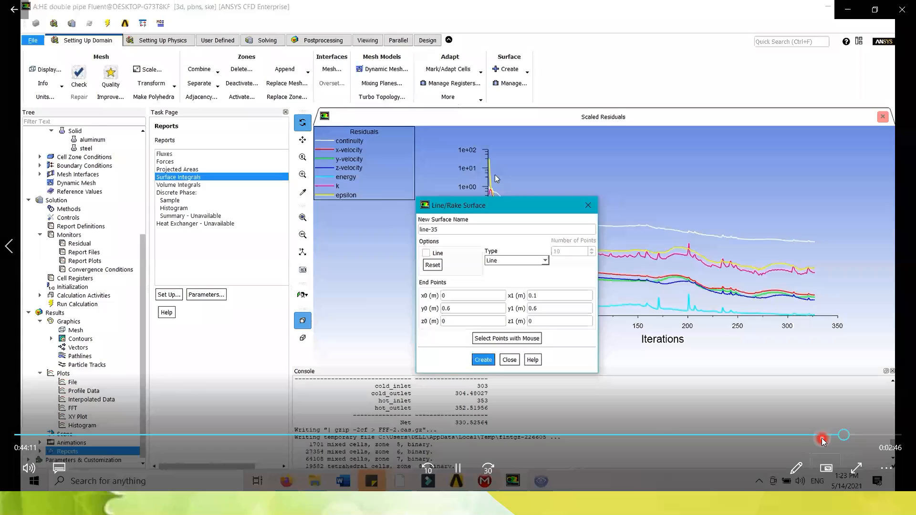
left_click(822, 437)
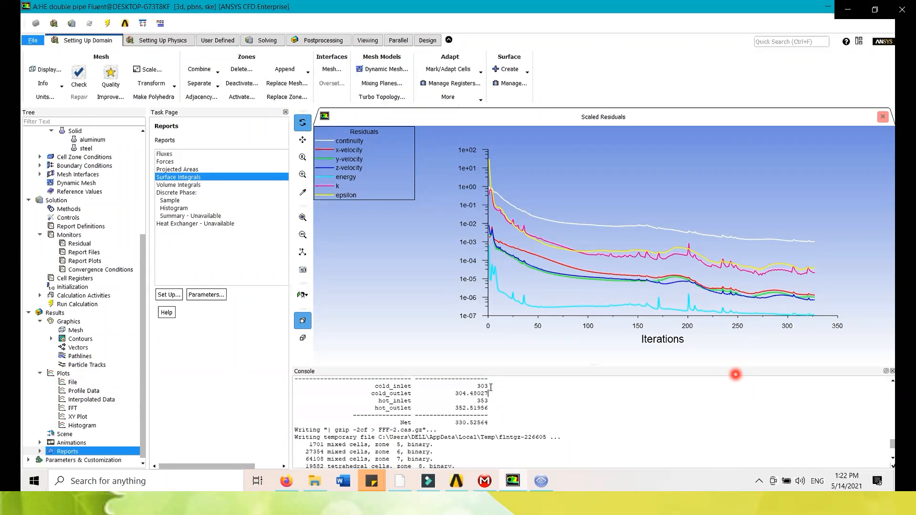
Rewind the playing recording and advance it in stages to the converged solution's residual plot.
mouse_move(802, 427)
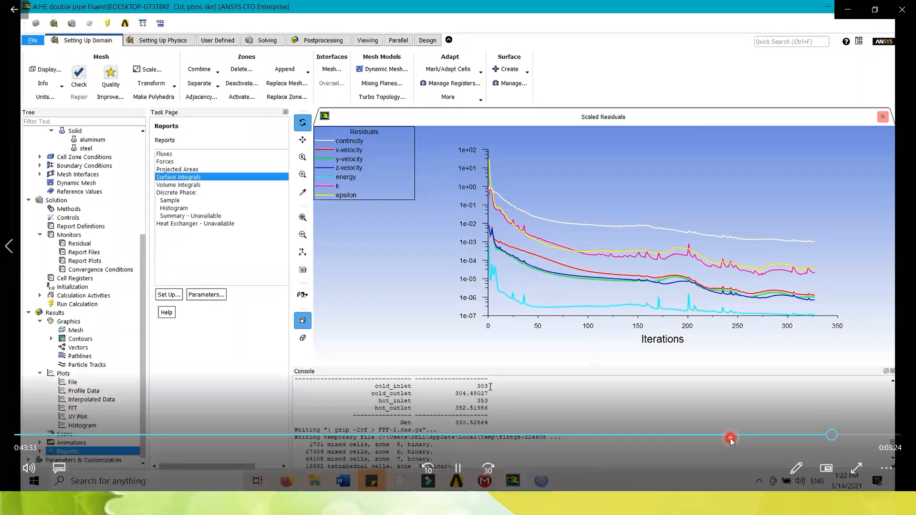
left_click(730, 438)
left_click(746, 438)
left_click(768, 438)
left_click(793, 434)
left_click(811, 434)
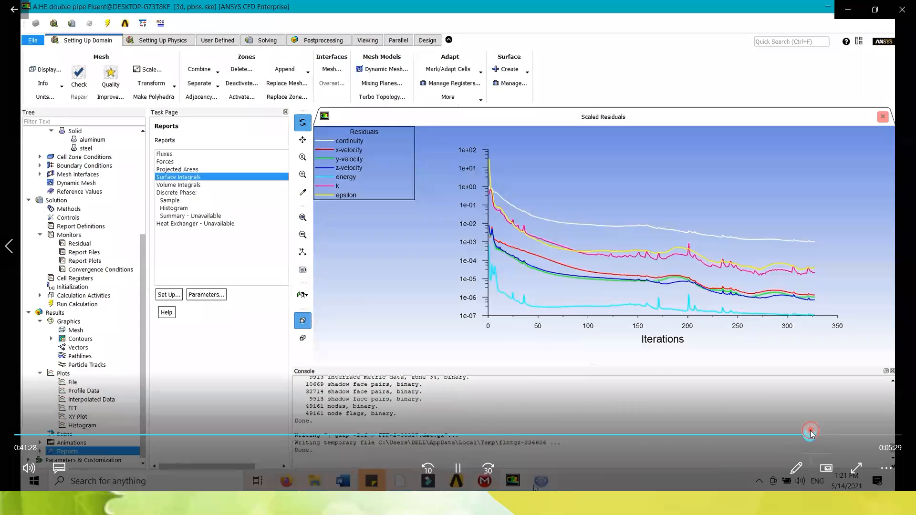
Advance the recording through the Line/Rake Surface and Solution XY Plot sections to the closing static temperature contour preview.
left_click(825, 433)
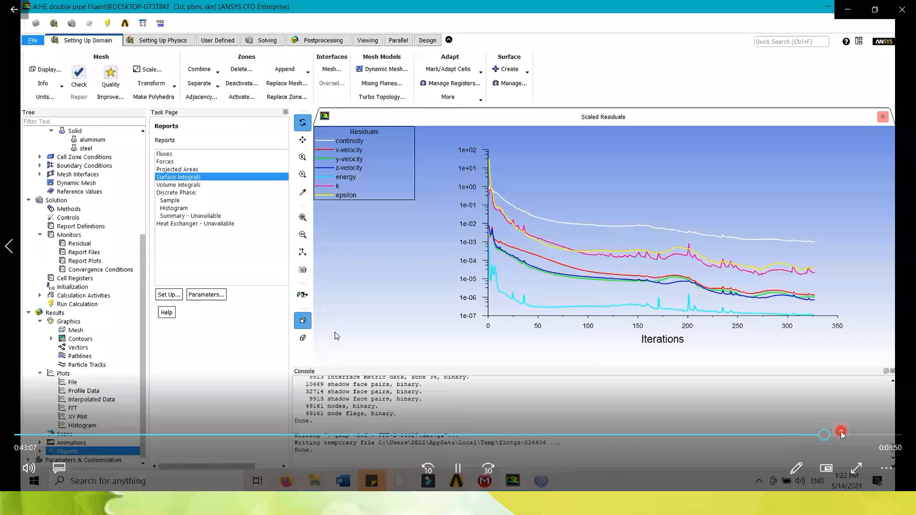
left_click(843, 435)
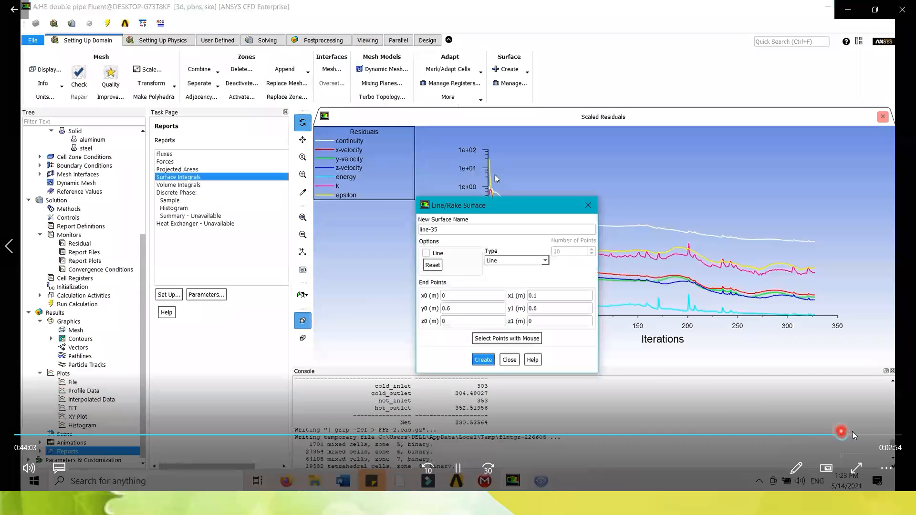
left_click(857, 434)
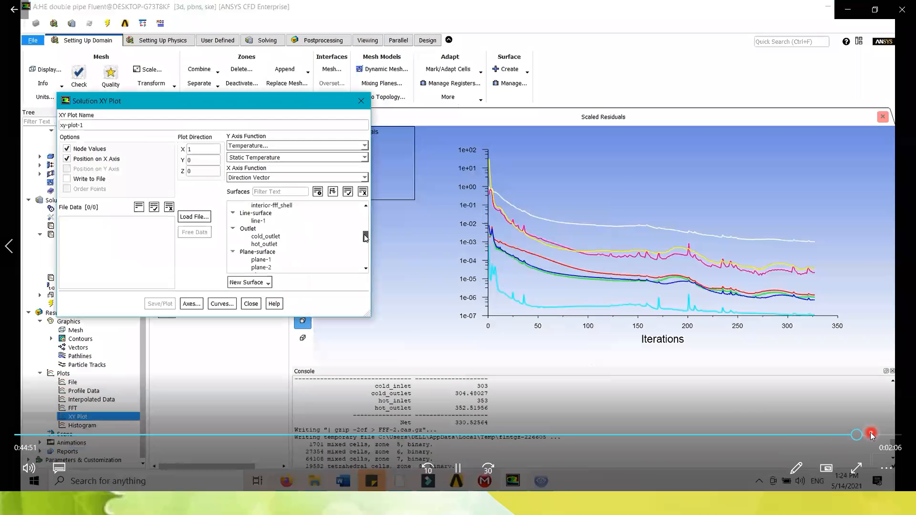
left_click(876, 434)
left_click(887, 434)
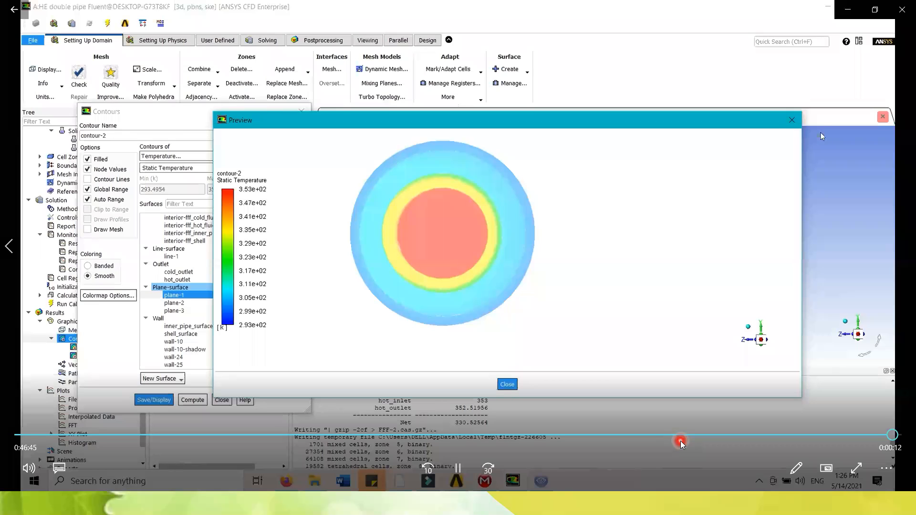
Rewind the recording to the Line 1 setup in CFD-Post and advance to Fluent's contour-1 temperature display on plane-1.
left_click(621, 437)
left_click_drag(616, 438, 500, 435)
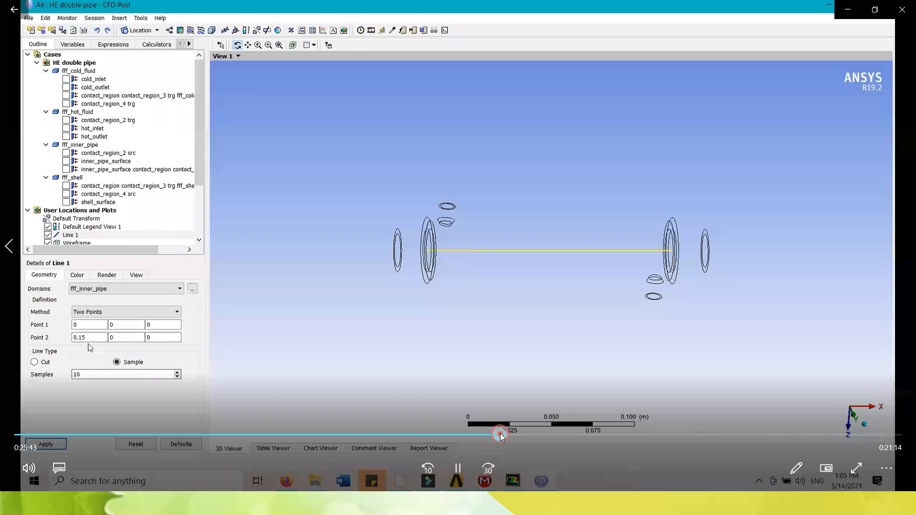
left_click(516, 436)
left_click_drag(540, 438, 585, 438)
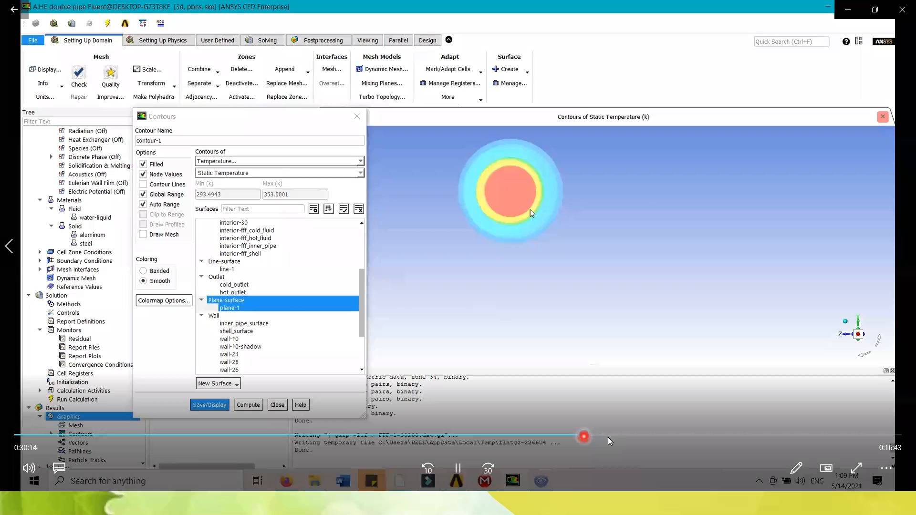
Advance the recording through the plane-2 creation and Mesh Display sections to the continued solution calculation.
left_click(610, 442)
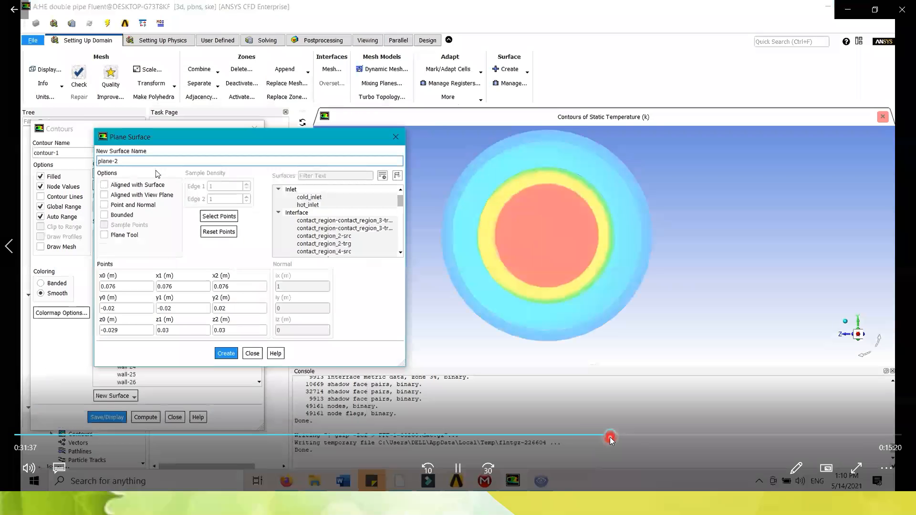
left_click(627, 438)
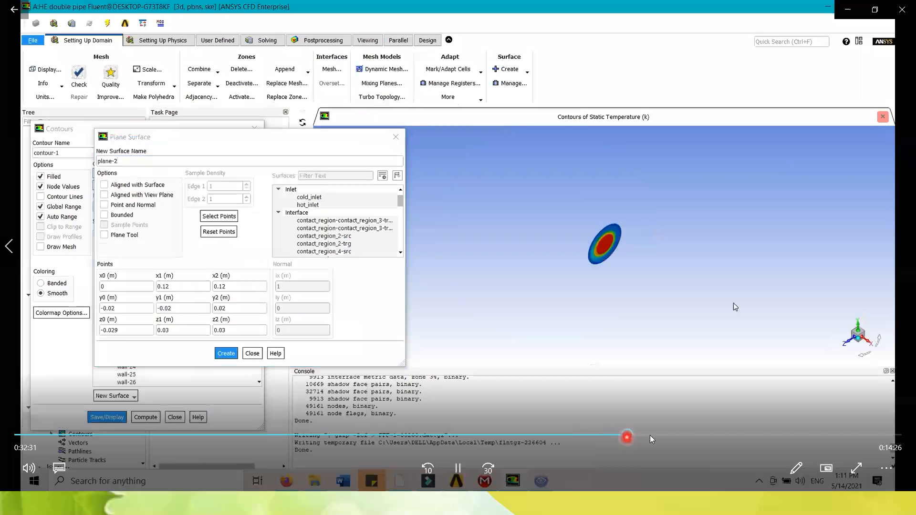
left_click(673, 436)
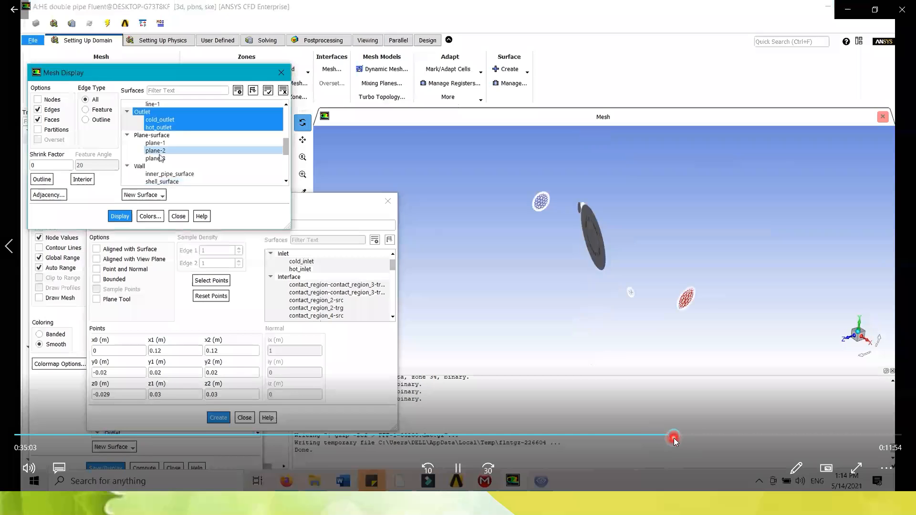
left_click(703, 436)
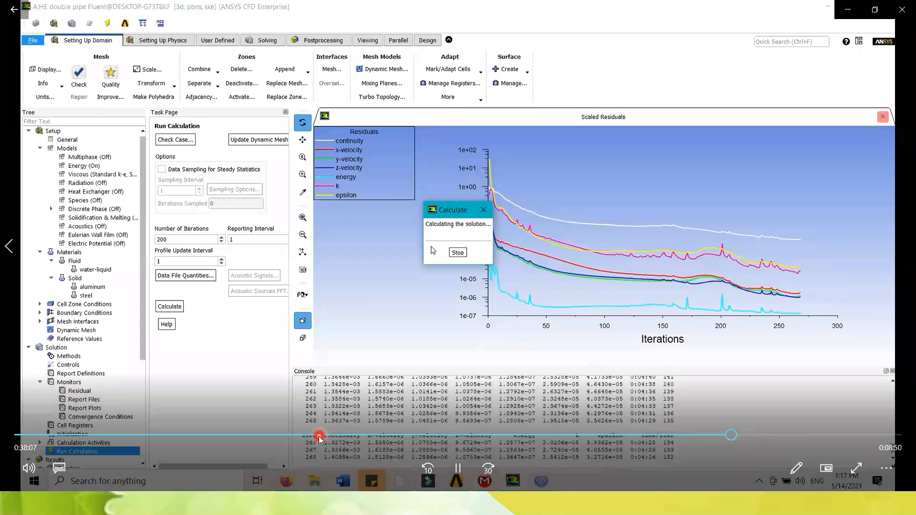
Rewind the recording to the Facet Average temperature results, skim ahead to Line 1 in CFD-Post, and return to the plane-1 creation.
left_click(340, 435)
left_click(358, 435)
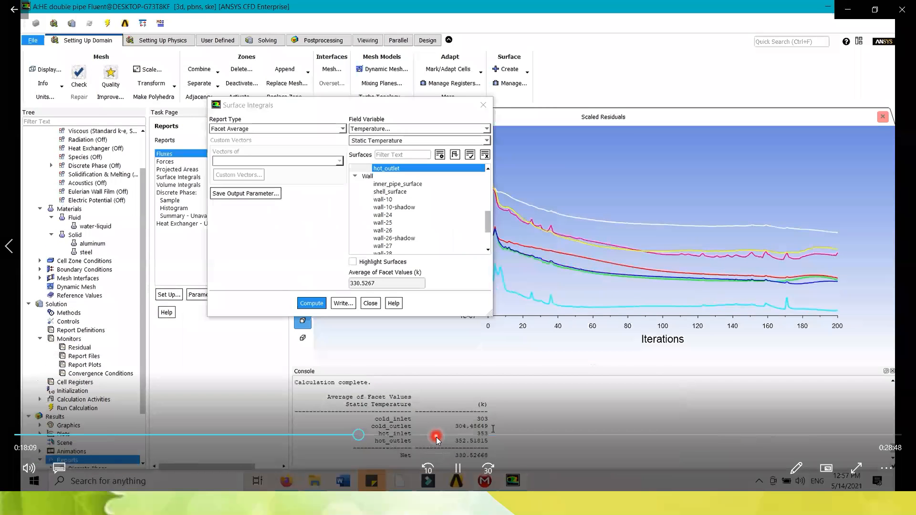
left_click(436, 436)
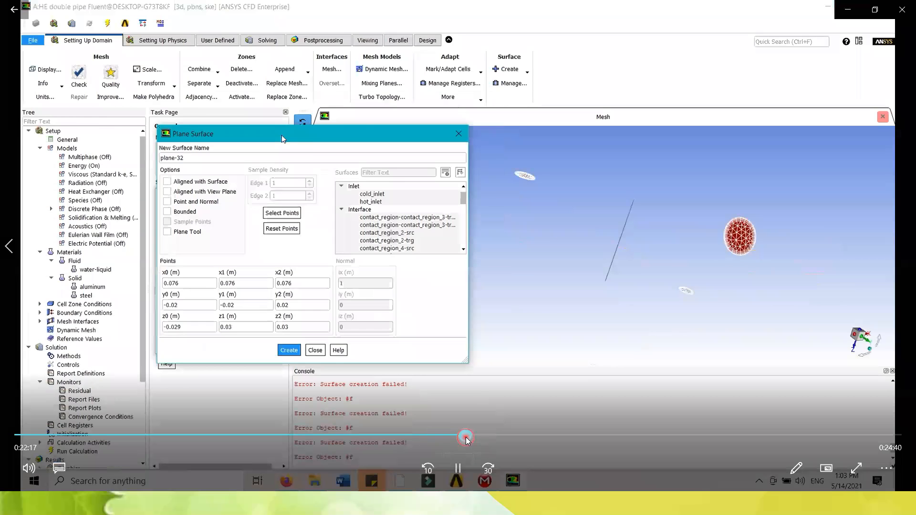
left_click(506, 436)
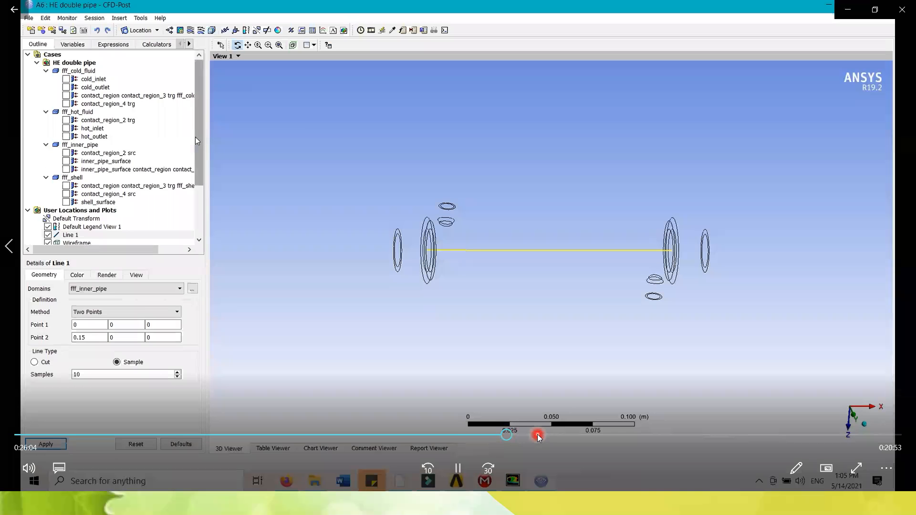
left_click(466, 434)
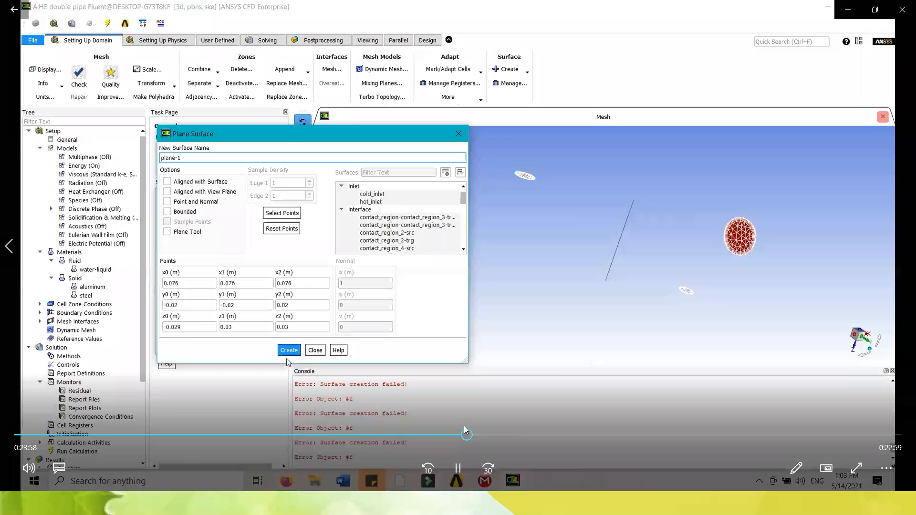
Review the recording from the completed 200-iteration calculation to the CFD-Post temperature contour, and return to choosing Contour 1's location.
left_click(341, 435)
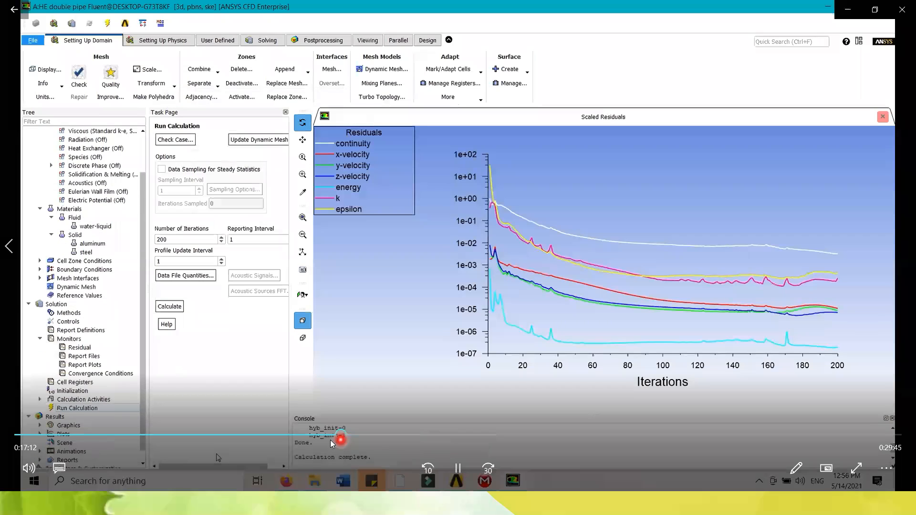
left_click(481, 436)
left_click(513, 436)
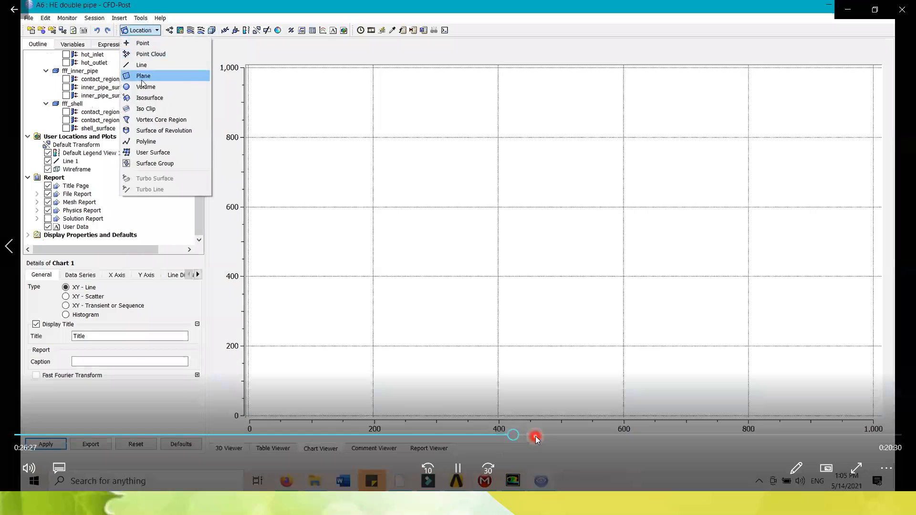
left_click(535, 436)
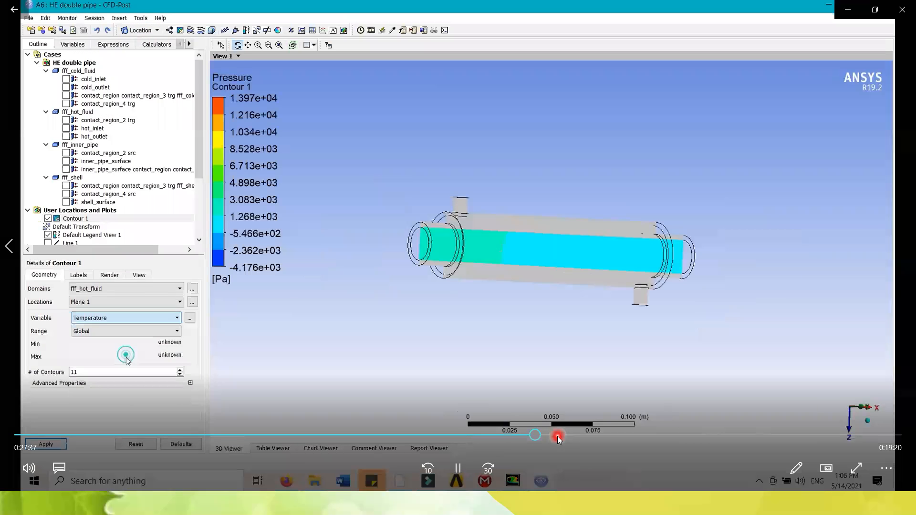
left_click(558, 436)
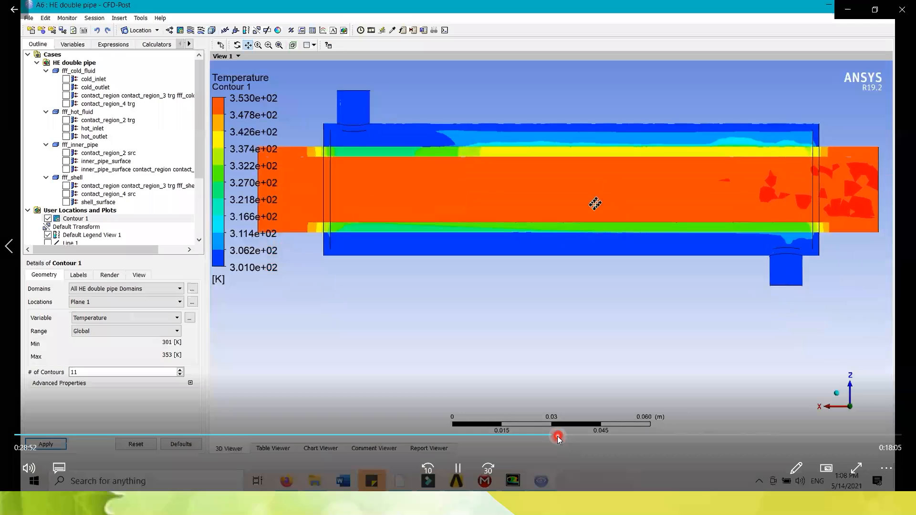
left_click(547, 436)
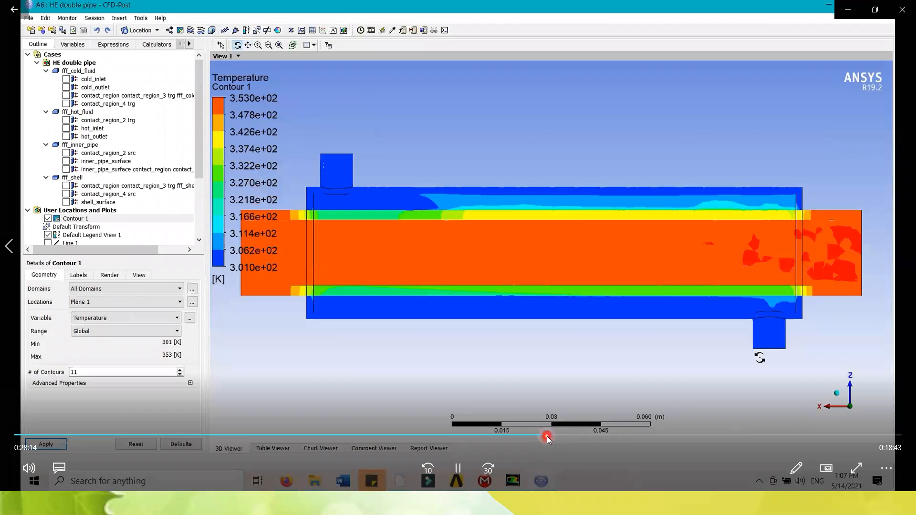
left_click(533, 436)
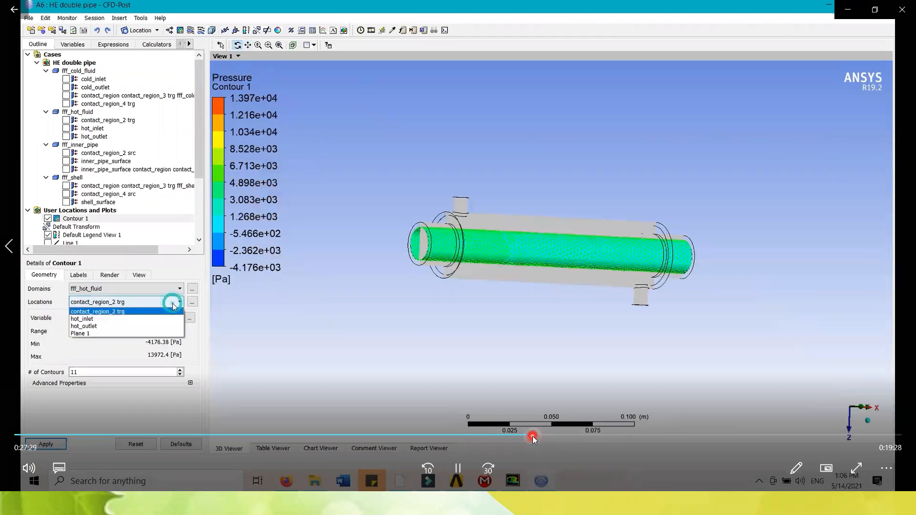